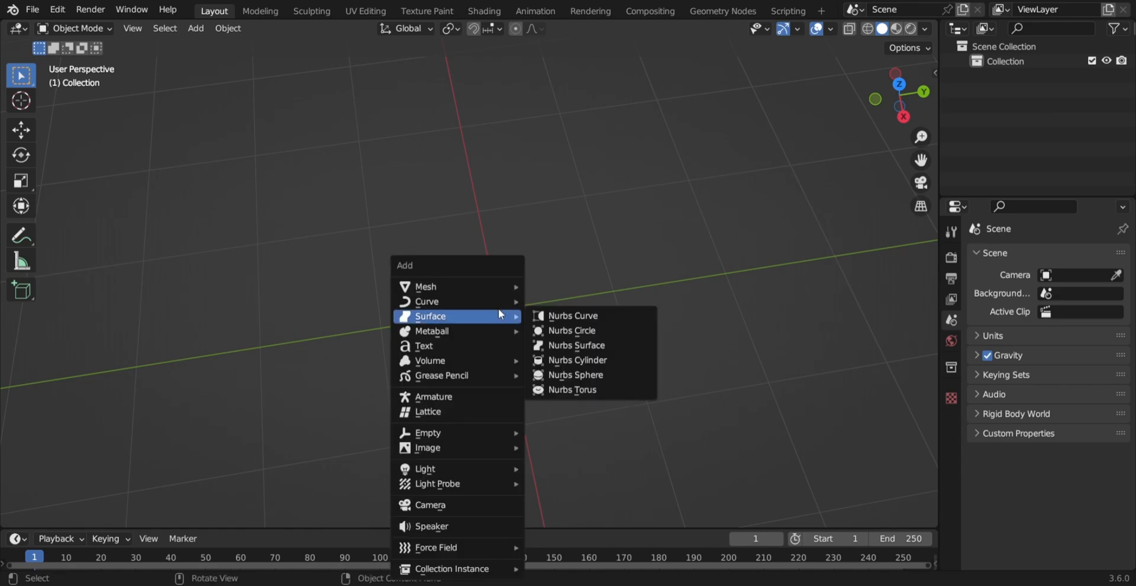
Add the sword.png wireframe picture to the scene as a reference image.
{"action": "mouse_move", "coordinate": [460, 288]}
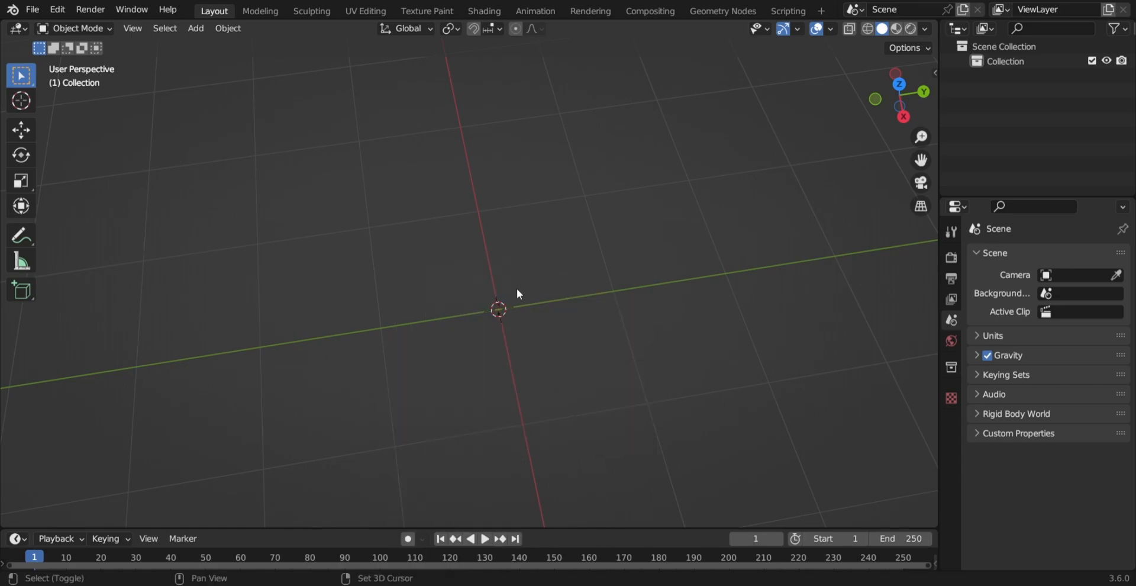
{"action": "key", "text": "shift+a"}
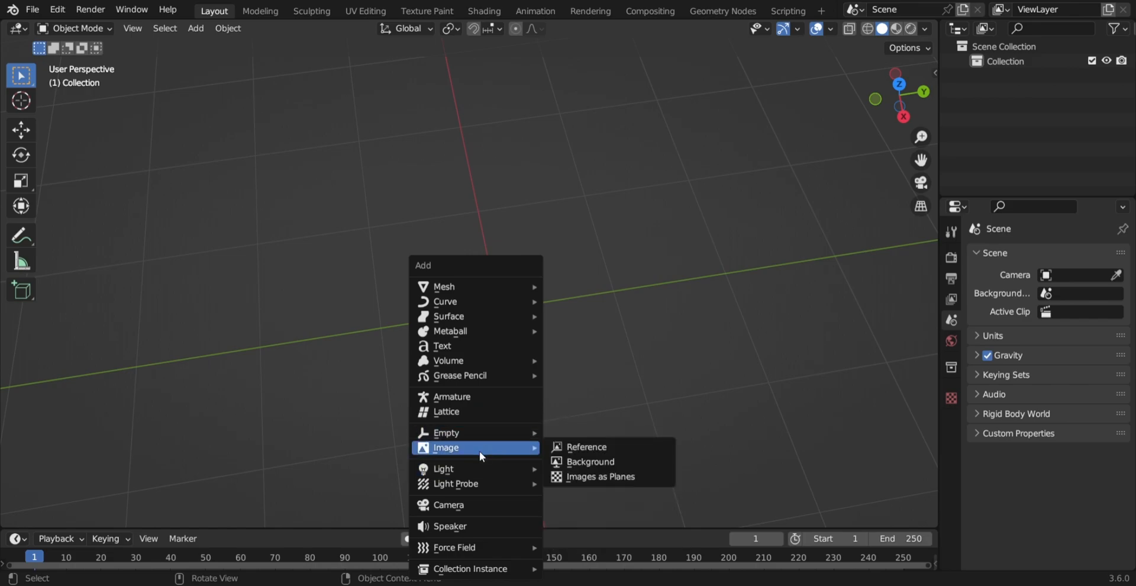
{"action": "mouse_move", "coordinate": [489, 448]}
{"action": "left_click", "coordinate": [598, 452]}
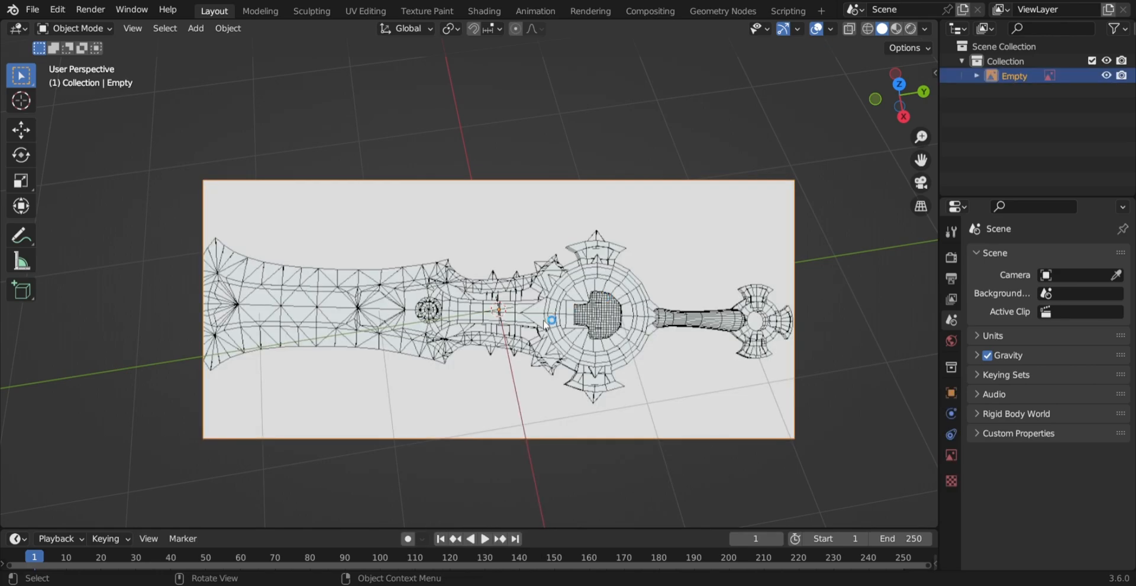
Clear the reference image's rotation and location so it lies flat at the world origin.
{"action": "middle_click_drag", "start_coordinate": [545, 325], "coordinate": [535, 203]}
{"action": "scroll", "coordinate": [534, 203], "scroll_direction": "down", "scroll_amount": 3}
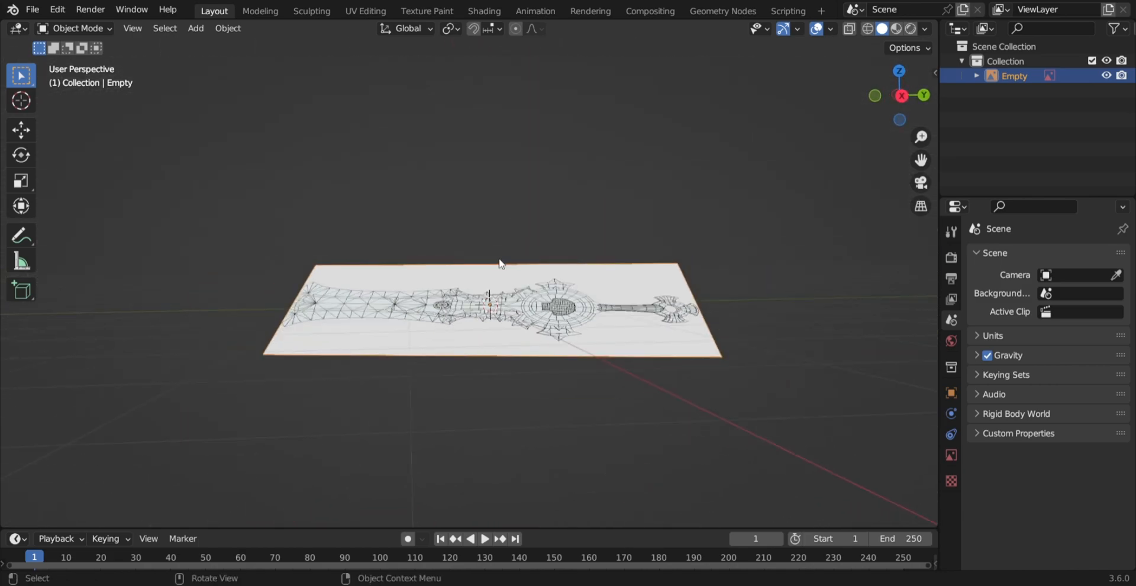
{"action": "middle_click_drag", "start_coordinate": [448, 305], "coordinate": [415, 321]}
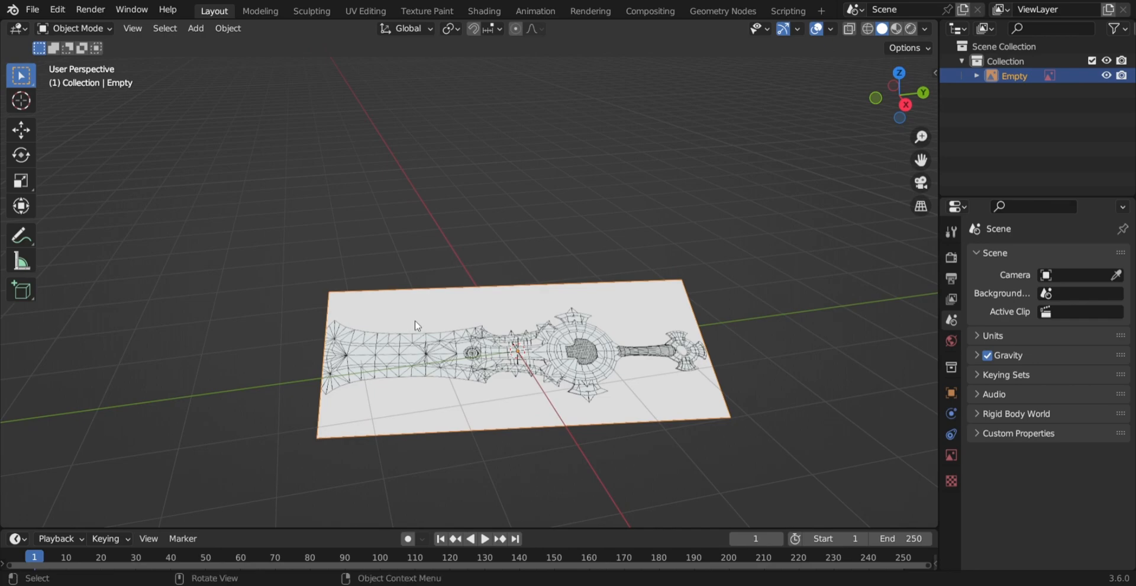
{"action": "key", "text": "alt+r"}
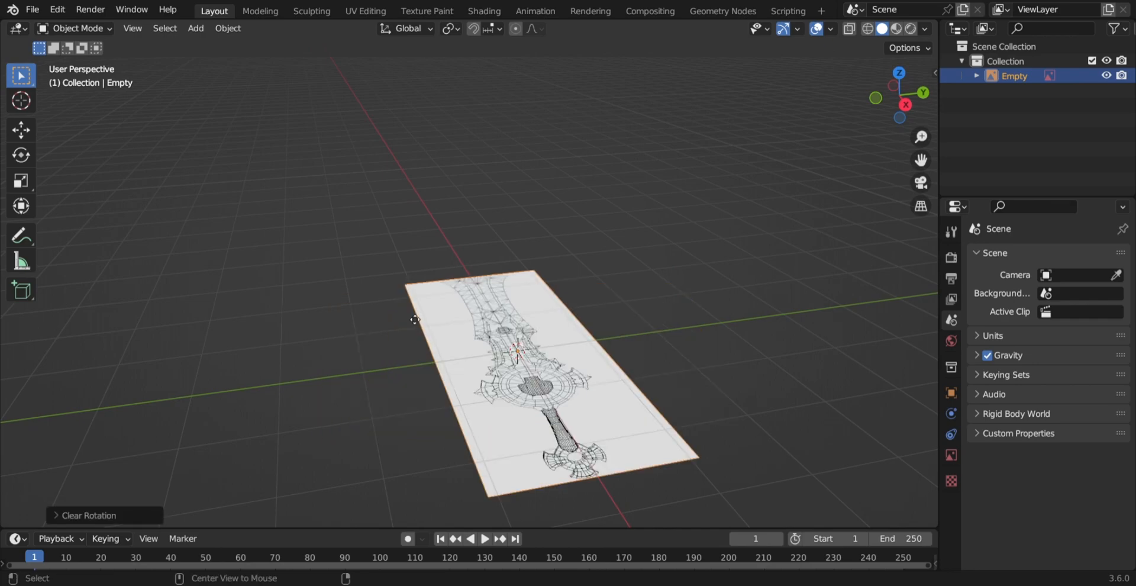
{"action": "middle_click_drag", "start_coordinate": [416, 324], "coordinate": [508, 290]}
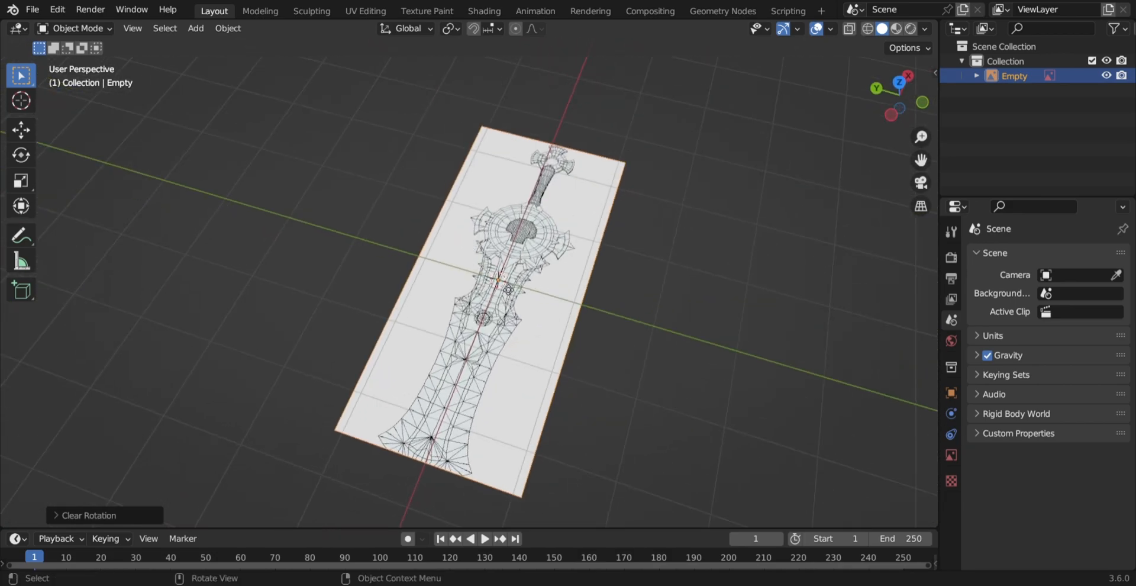
{"action": "key", "text": "alt+g"}
{"action": "middle_click_drag", "start_coordinate": [555, 335], "coordinate": [489, 268]}
{"action": "scroll", "coordinate": [643, 323], "scroll_direction": "up", "scroll_amount": 3}
{"action": "middle_click_drag", "start_coordinate": [645, 323], "coordinate": [429, 273]}
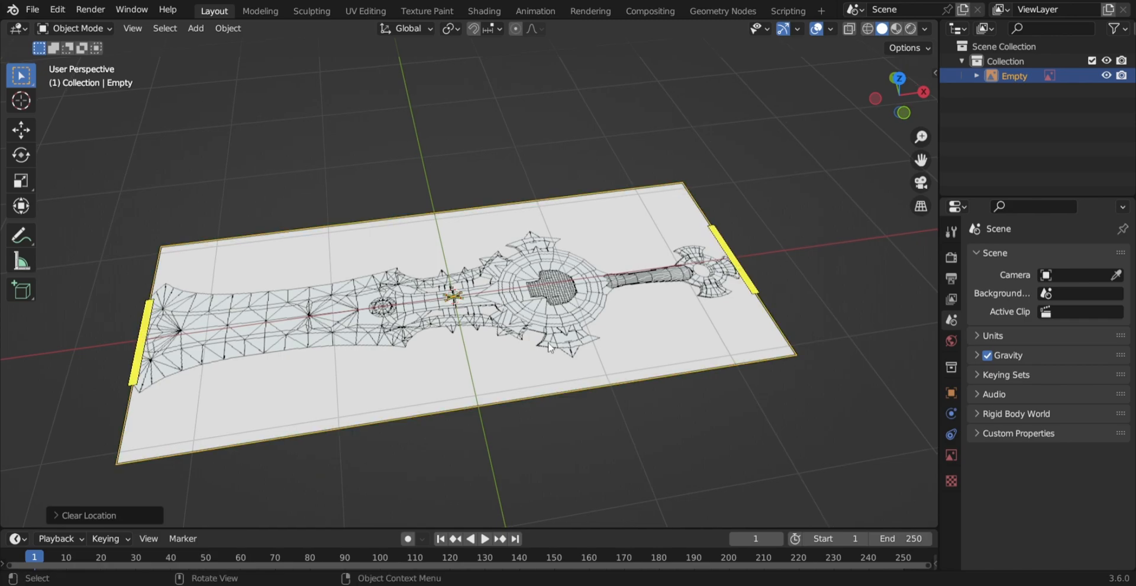
Add a cube at the world origin and scale it down to about 0.2 of its size.
{"action": "key", "text": "shift+a"}
{"action": "mouse_move", "coordinate": [443, 176]}
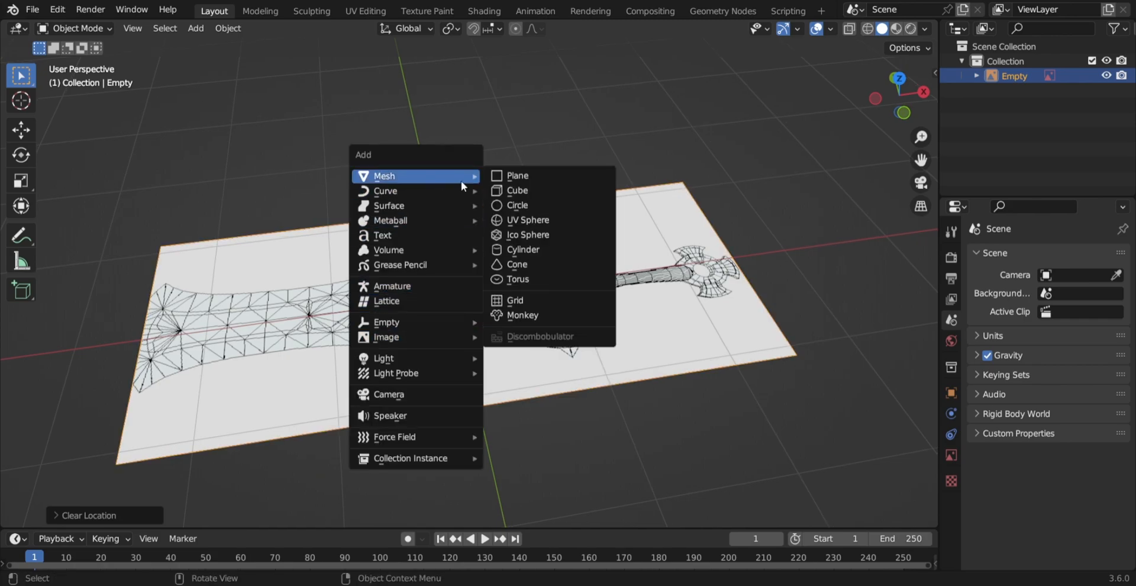
{"action": "left_click", "coordinate": [555, 184]}
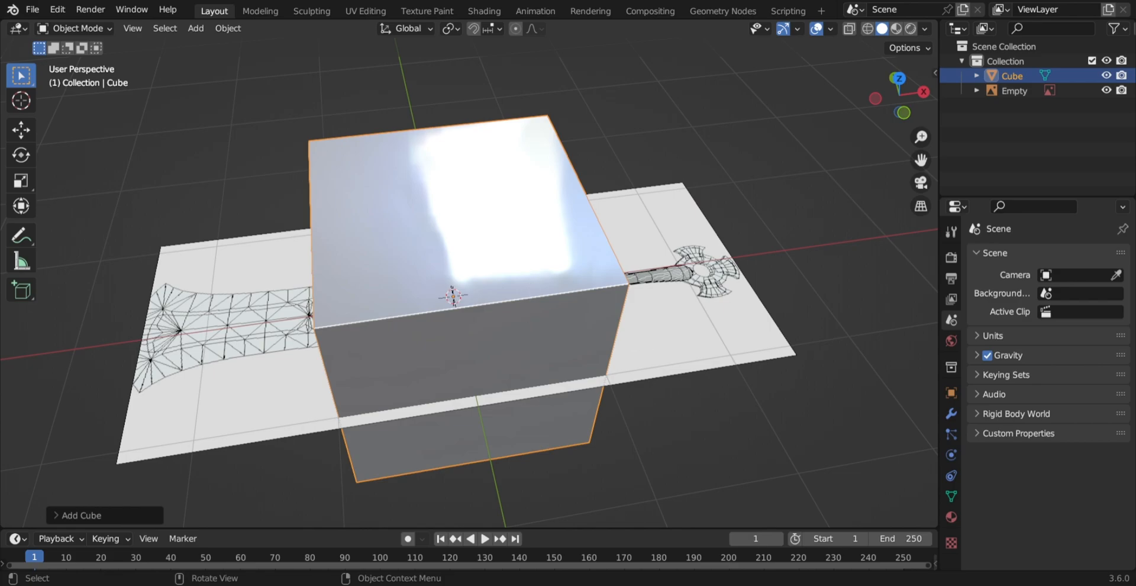
{"action": "key", "text": "s"}
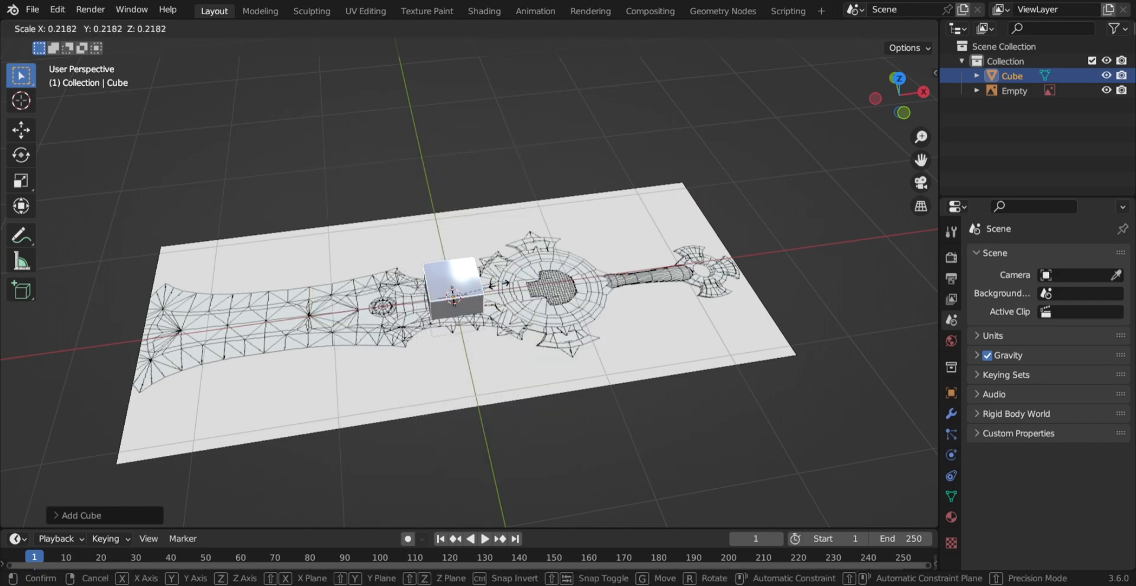
{"action": "left_click", "coordinate": [499, 283]}
{"action": "left_click", "coordinate": [466, 298], "text": "shift"}
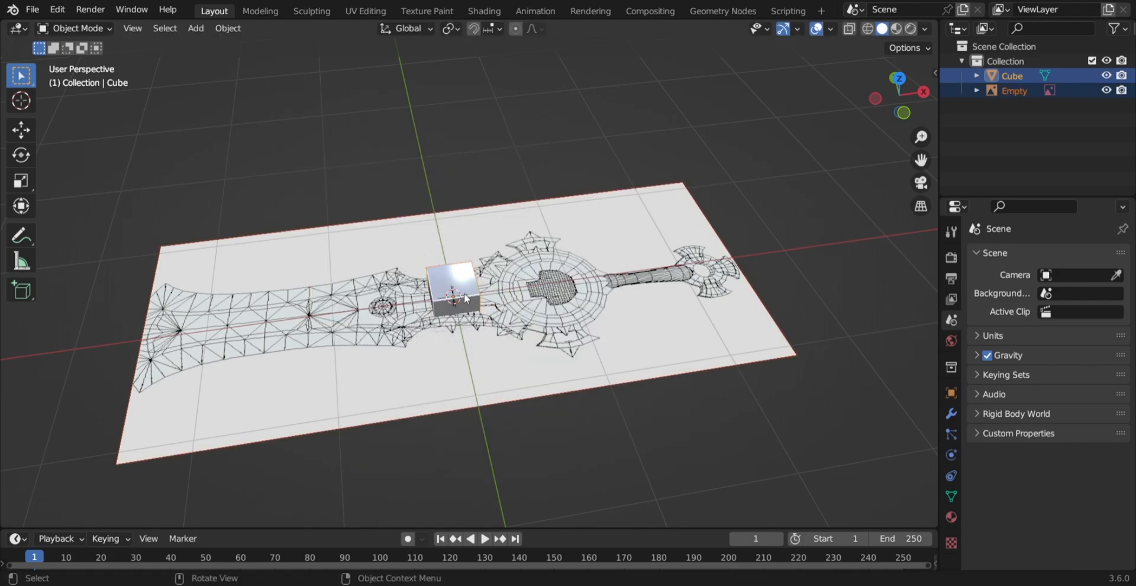
{"action": "key", "text": "g"}
{"action": "key", "text": "x"}
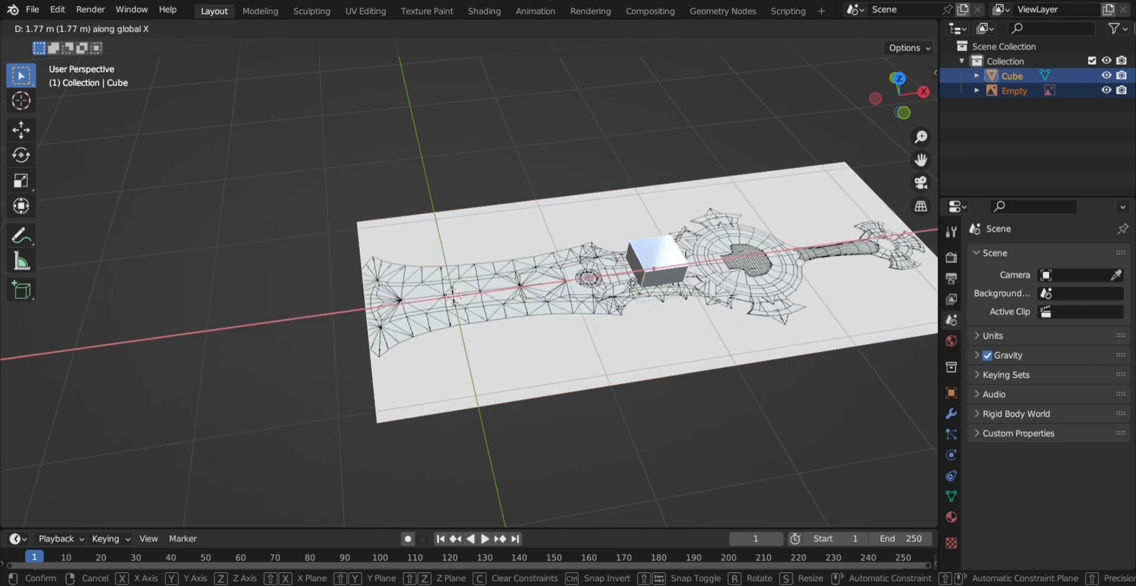
{"action": "right_click", "coordinate": [469, 294]}
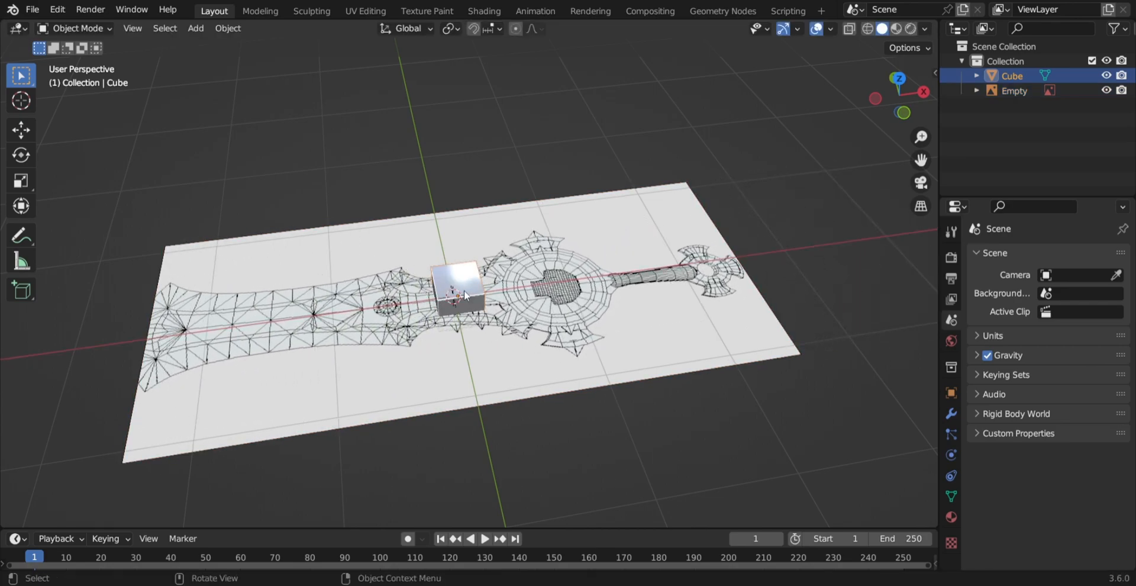
Move the cube about 2 m along X and slightly along negative Y onto the pommel end of the sword's grip.
{"action": "key", "text": "g"}
{"action": "key", "text": "x"}
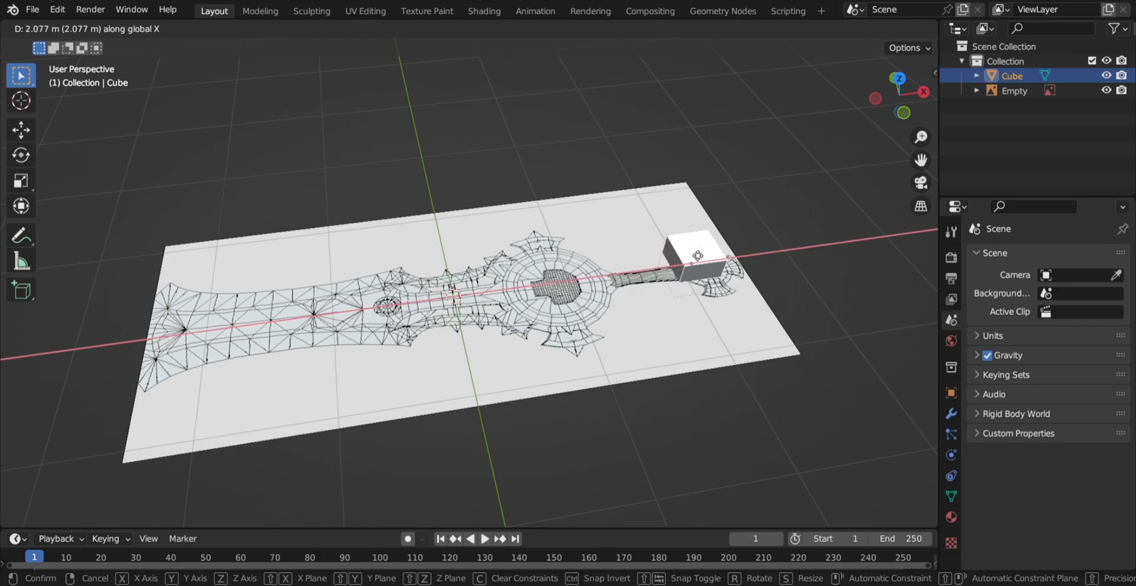
{"action": "left_click", "coordinate": [687, 261]}
{"action": "middle_click_drag", "start_coordinate": [709, 290], "coordinate": [573, 407]}
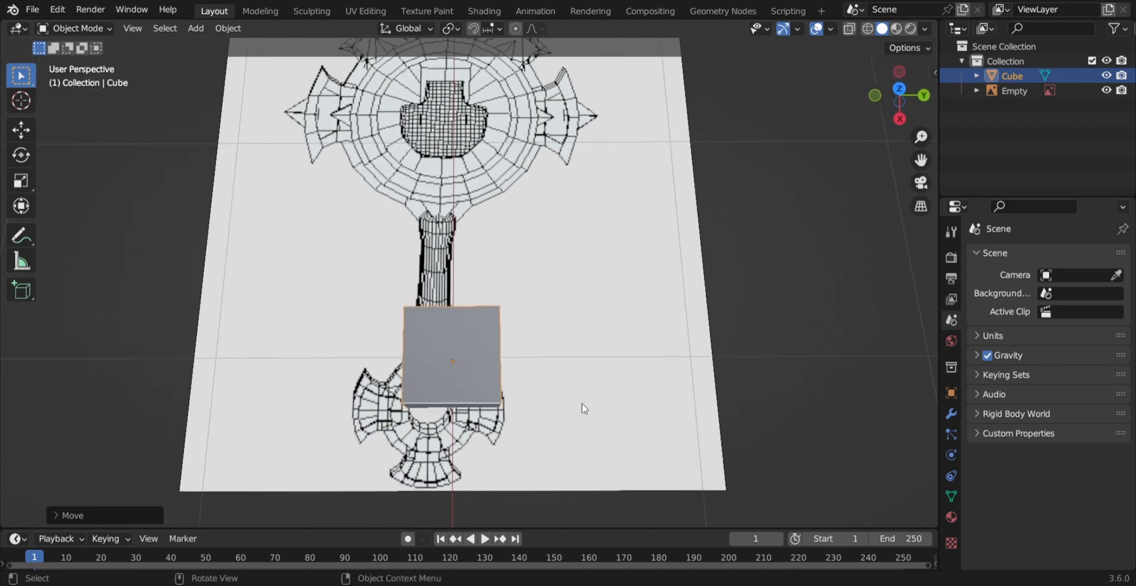
{"action": "key", "text": "g"}
{"action": "key", "text": "y"}
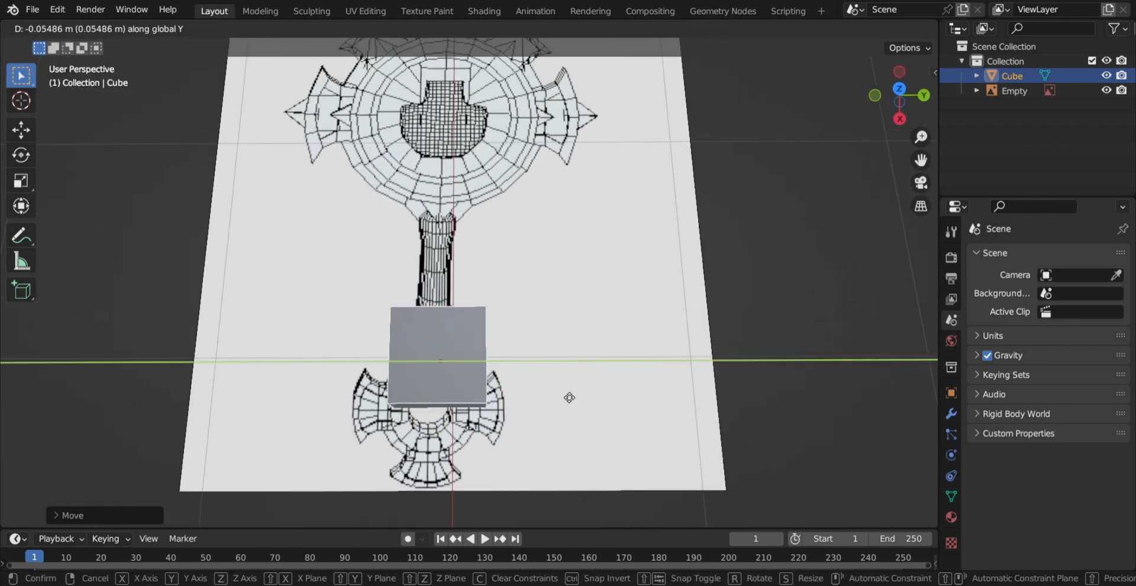
{"action": "left_click", "coordinate": [560, 395]}
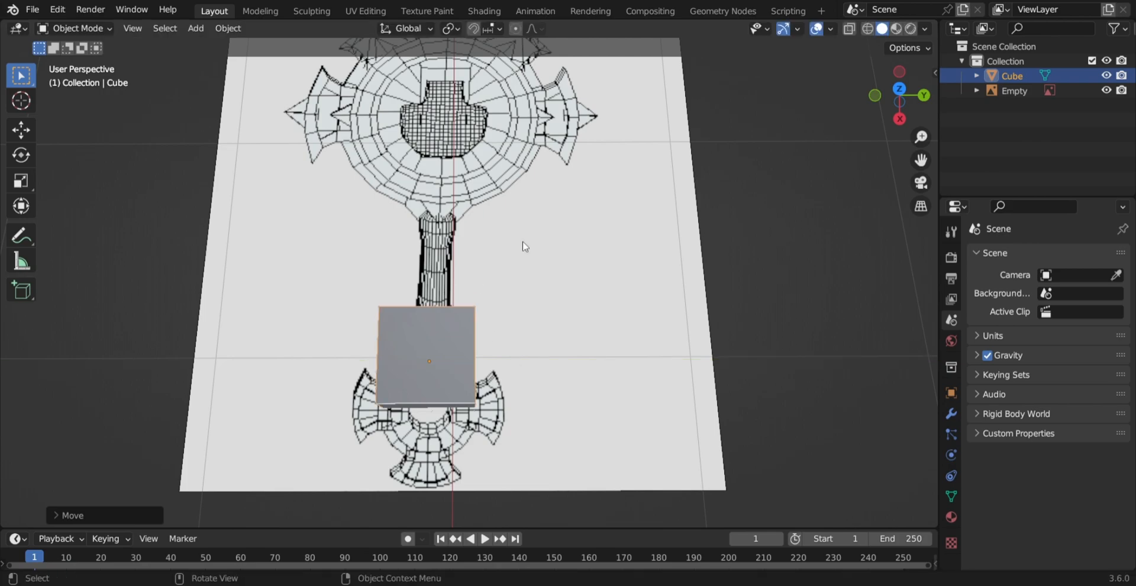
Display the scene in wireframe shading so the reference drawing can be seen through the cube.
{"action": "left_click", "coordinate": [818, 307]}
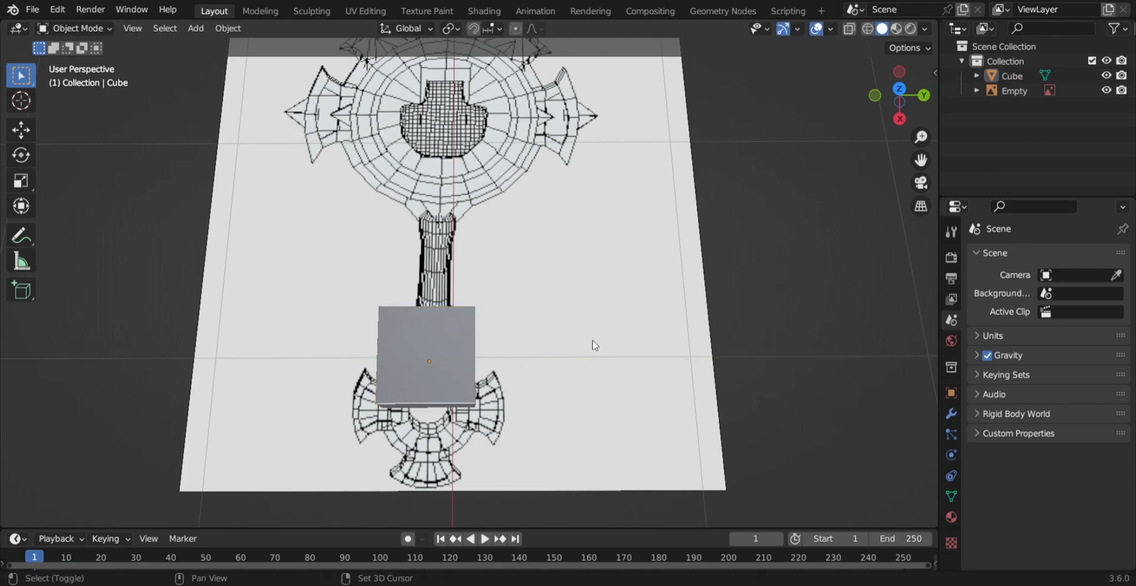
{"action": "key", "text": "shift+z"}
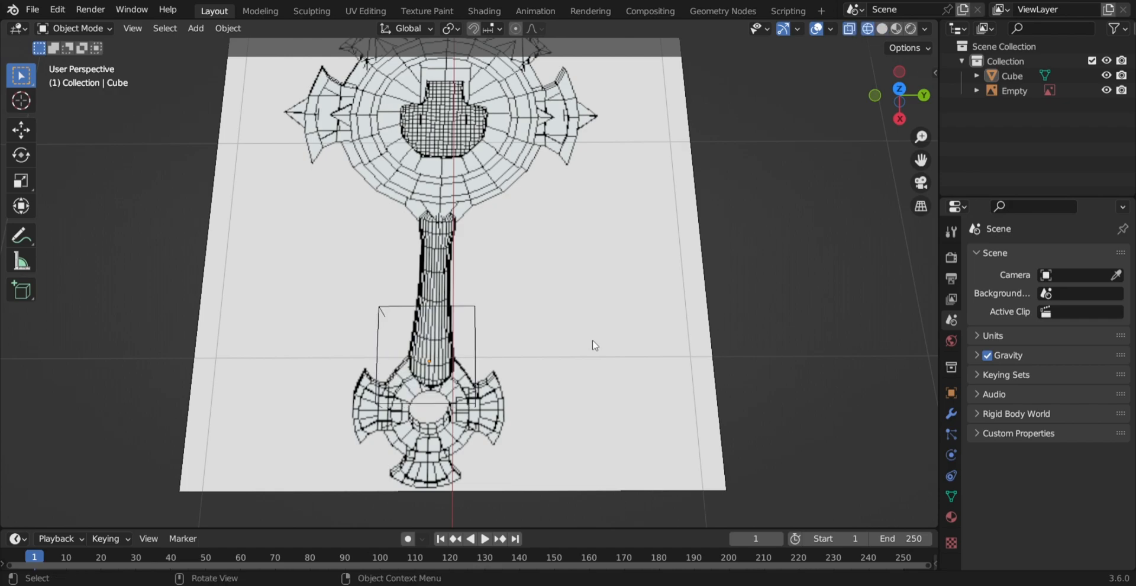
{"action": "middle_click_drag", "start_coordinate": [515, 344], "coordinate": [406, 301]}
{"action": "left_click", "coordinate": [406, 300]}
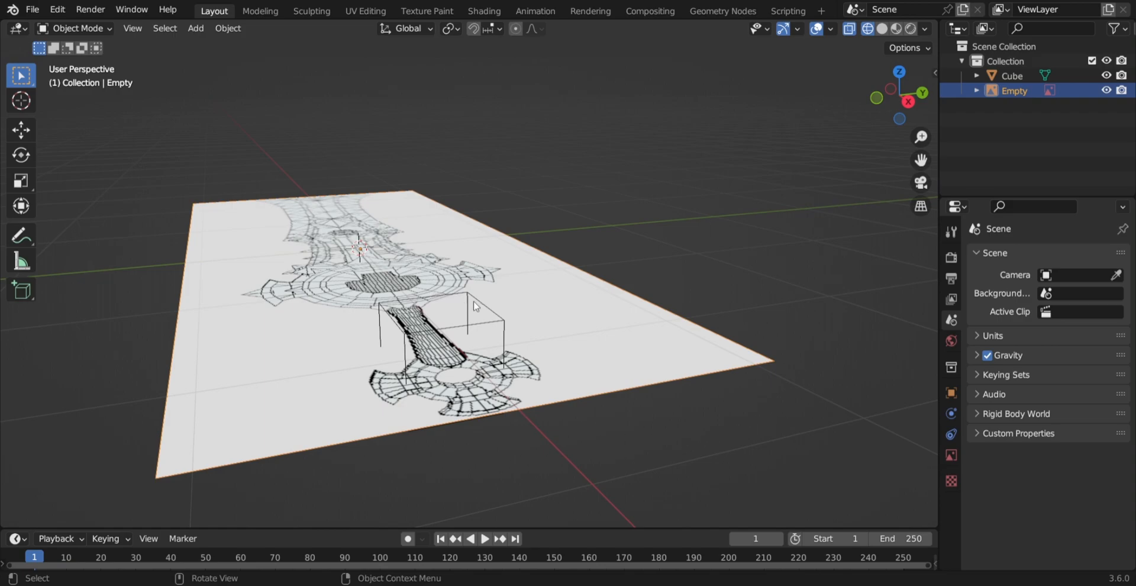
Scale the cube down to about 0.39 of its size to match the width of the grip.
{"action": "left_click", "coordinate": [442, 339]}
{"action": "middle_click_drag", "start_coordinate": [442, 338], "coordinate": [402, 408]}
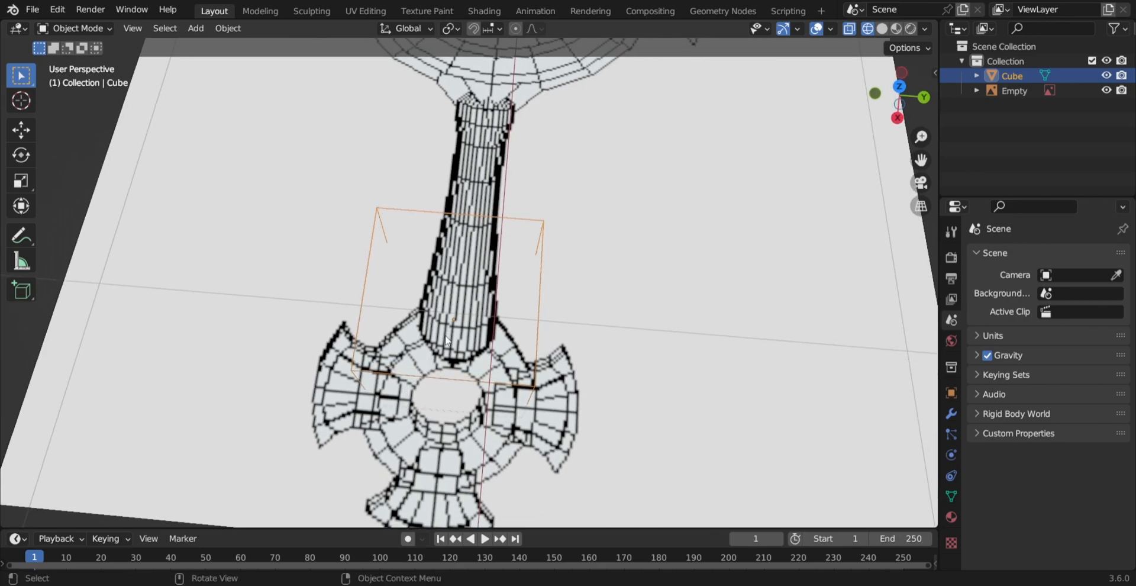
{"action": "key", "text": "Tab"}
{"action": "middle_click_drag", "start_coordinate": [676, 351], "coordinate": [678, 378]}
{"action": "key", "text": "Tab"}
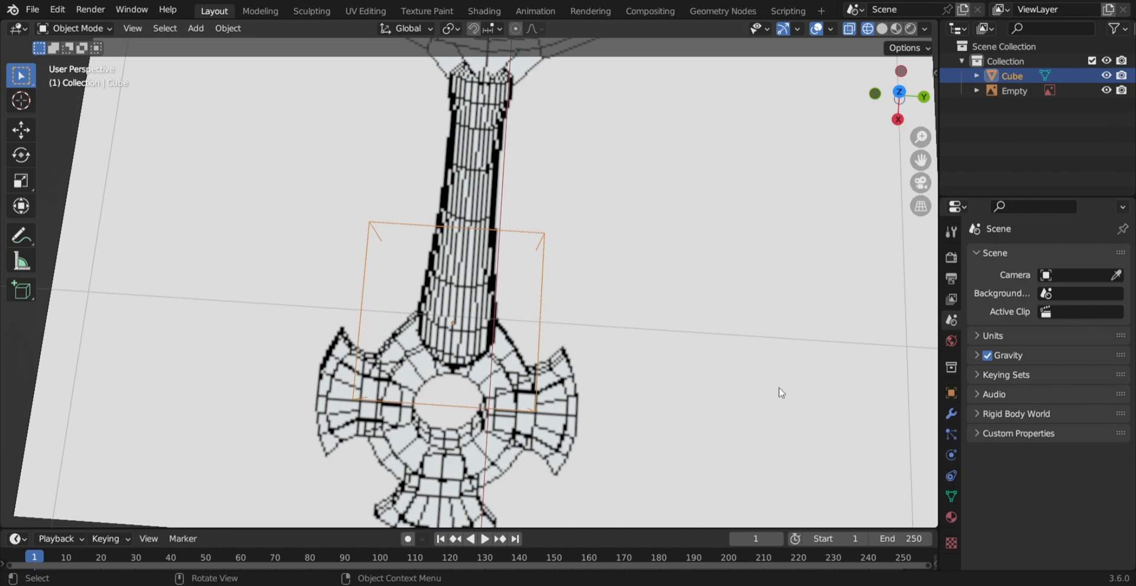
{"action": "key", "text": "s"}
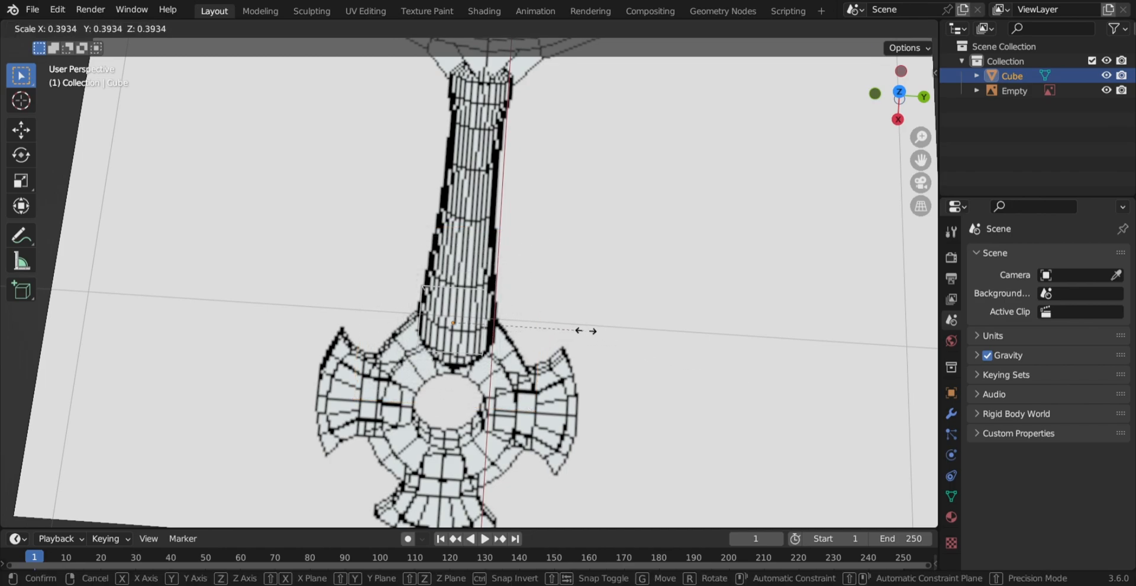
{"action": "left_click", "coordinate": [578, 333]}
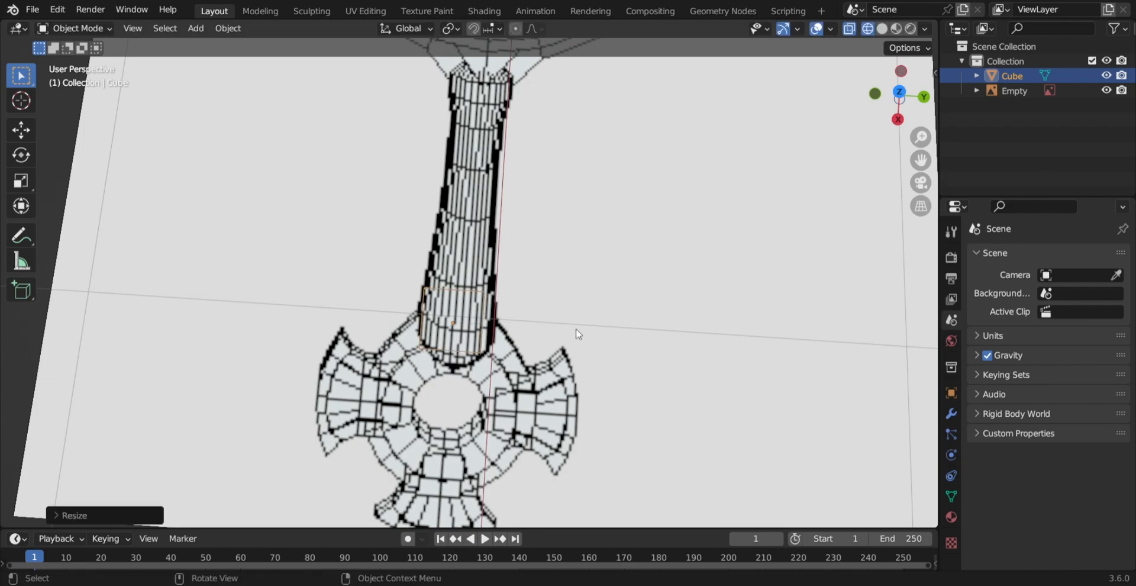
Enable opacity for the sword reference image and lower it to 0.417.
{"action": "left_click", "coordinate": [645, 268]}
{"action": "left_click", "coordinate": [950, 454]}
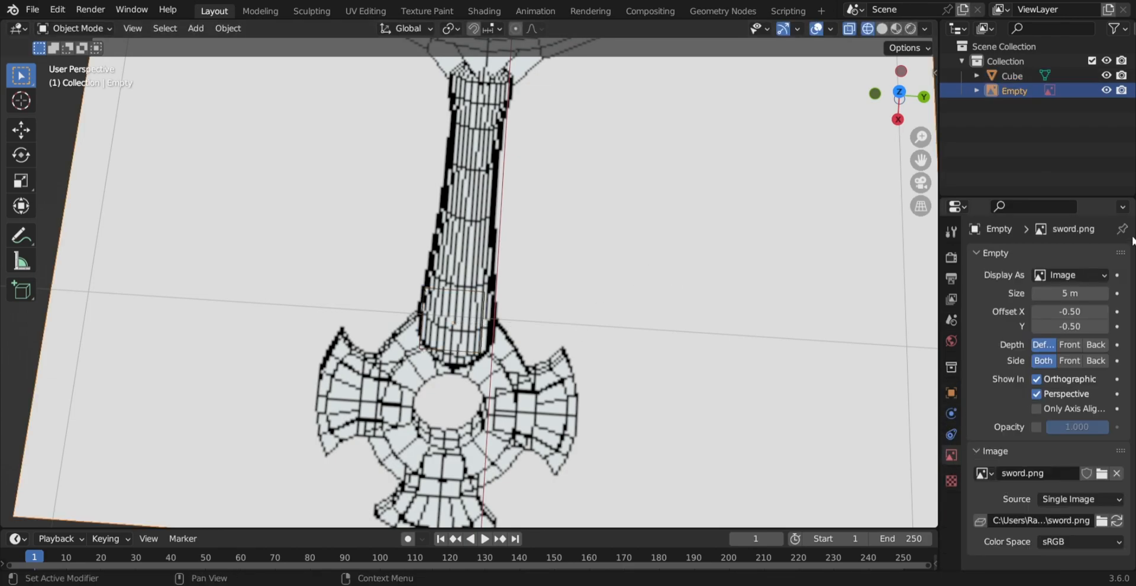
{"action": "scroll", "coordinate": [278, 184], "scroll_direction": "down", "scroll_amount": 6}
{"action": "scroll", "coordinate": [278, 183], "scroll_direction": "up", "scroll_amount": 5}
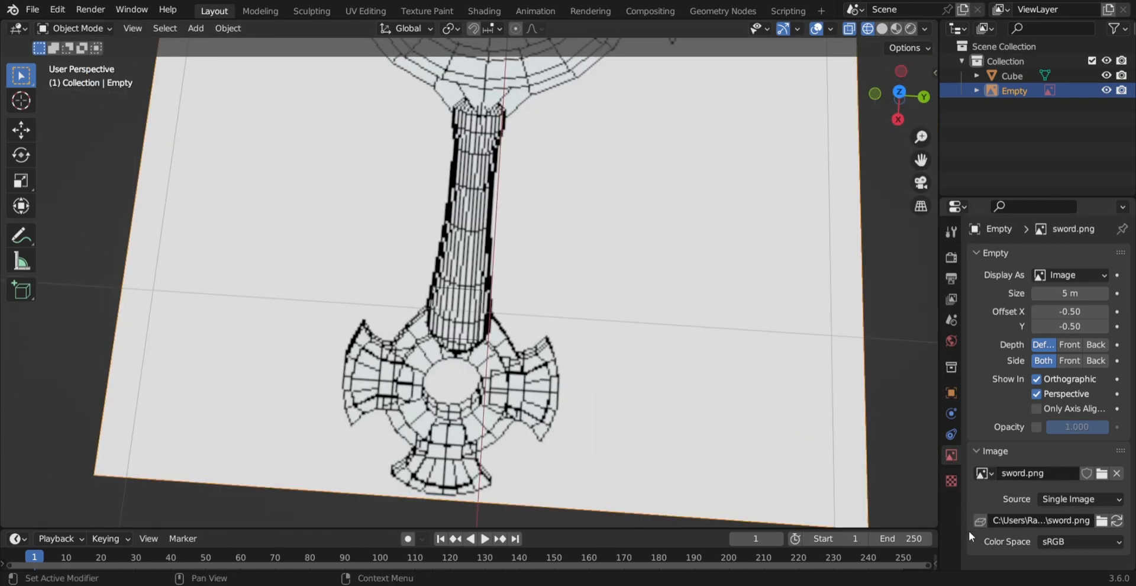
{"action": "left_click", "coordinate": [1036, 426]}
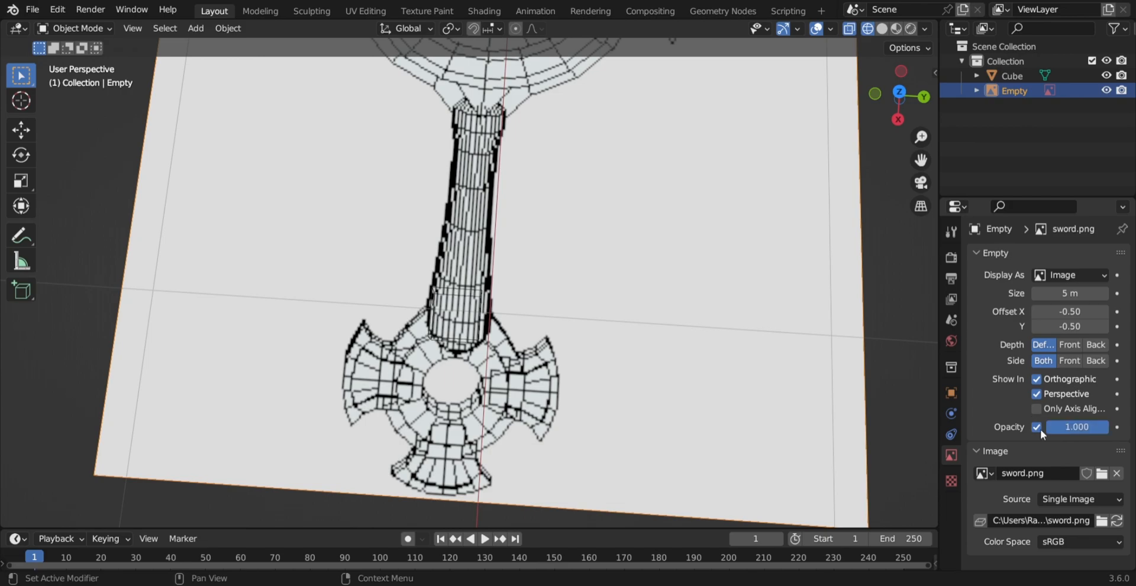
{"action": "left_click_drag", "start_coordinate": [1074, 430], "coordinate": [1041, 429]}
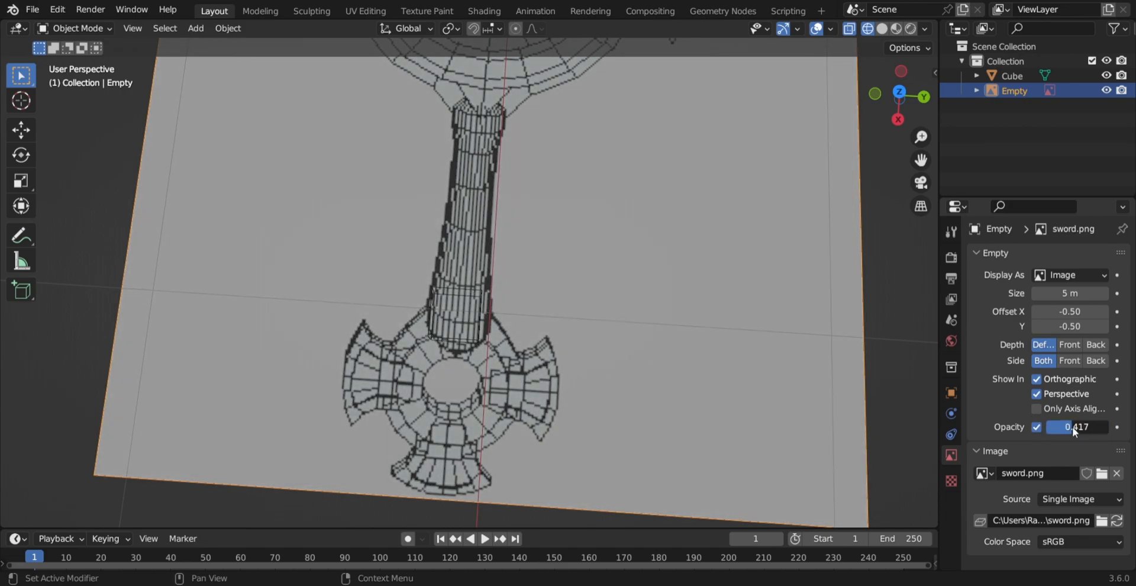
Select the cube over the grip and view it from the top in orthographic projection.
{"action": "scroll", "coordinate": [548, 366], "scroll_direction": "up", "scroll_amount": 6}
{"action": "scroll", "coordinate": [431, 448], "scroll_direction": "up", "scroll_amount": 2}
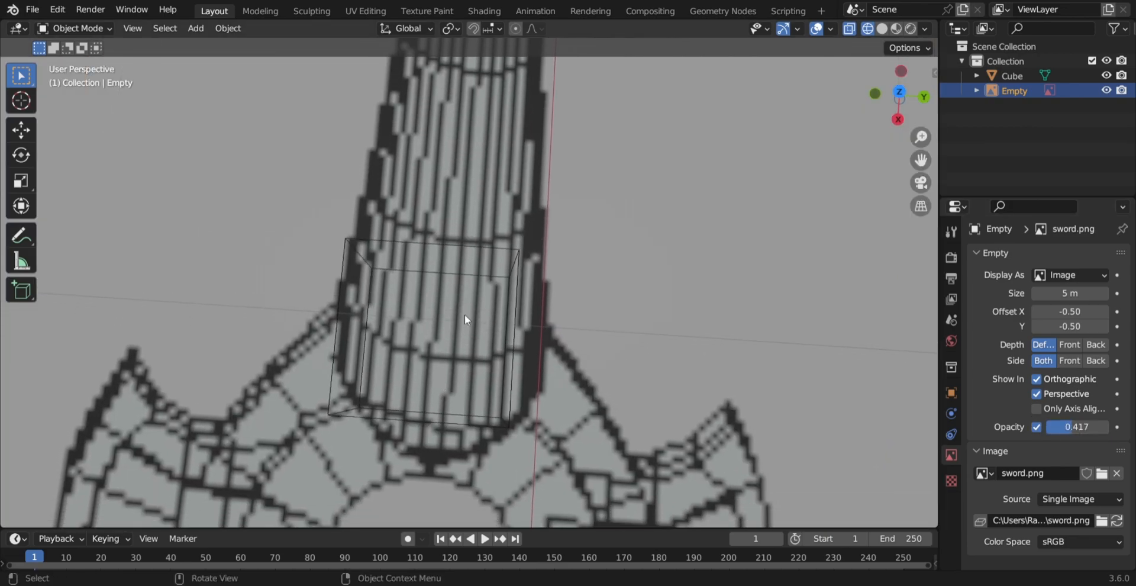
{"action": "left_click", "coordinate": [478, 247]}
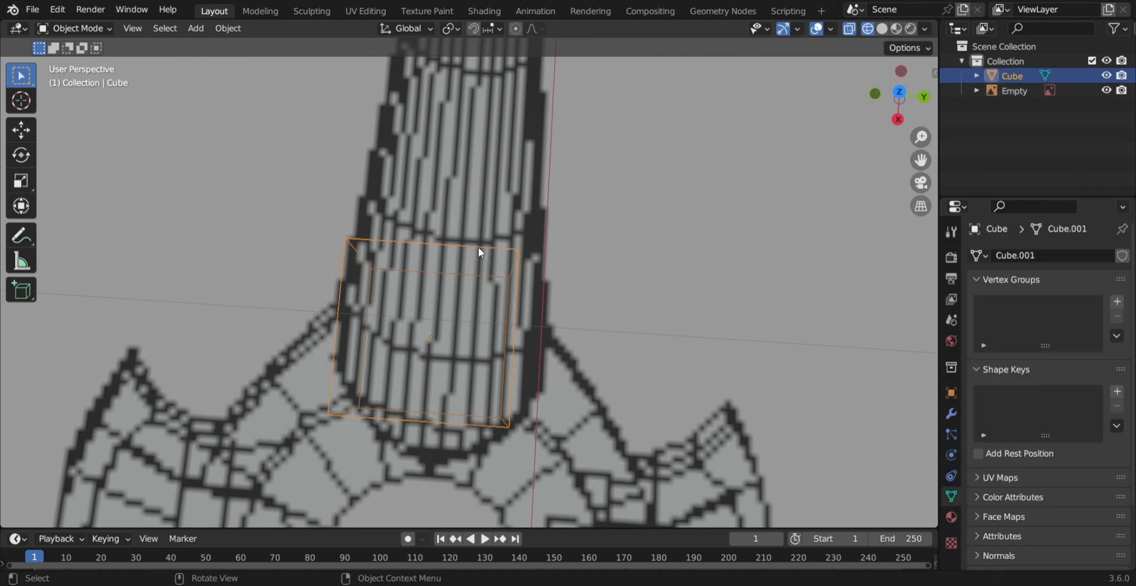
{"action": "key", "text": "Tab"}
{"action": "left_click", "coordinate": [454, 251]}
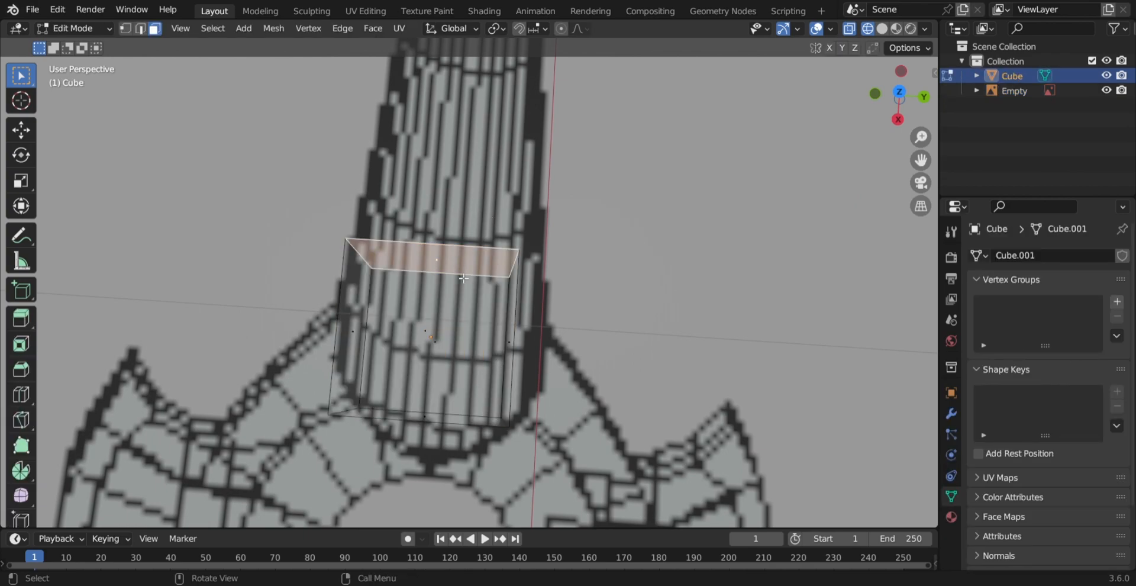
{"action": "scroll", "coordinate": [465, 298], "scroll_direction": "down", "scroll_amount": 2}
{"action": "middle_click_drag", "start_coordinate": [465, 298], "coordinate": [471, 293]}
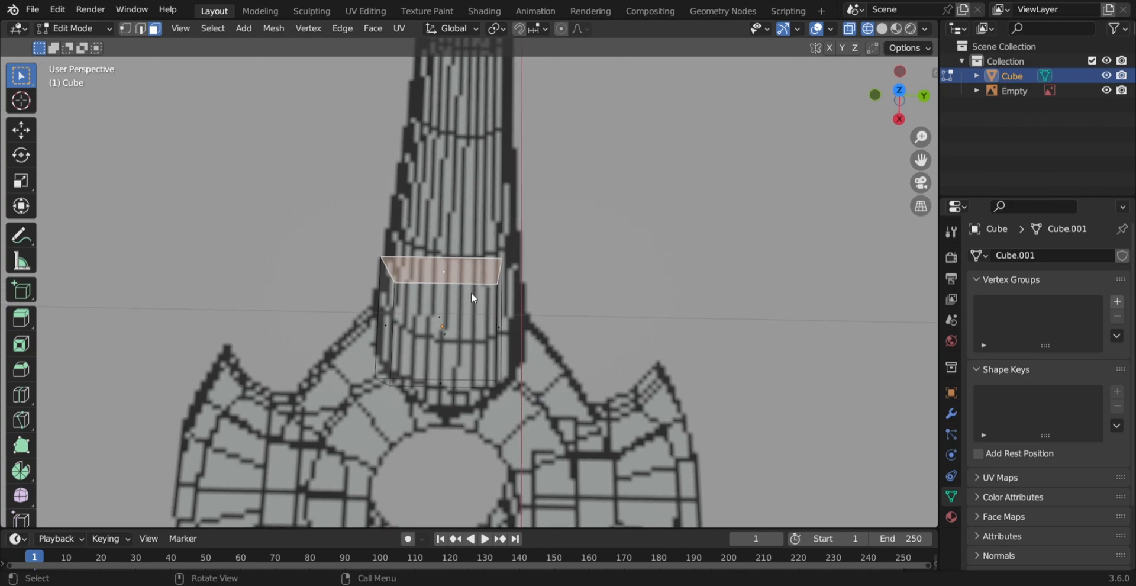
{"action": "key", "text": "Tab"}
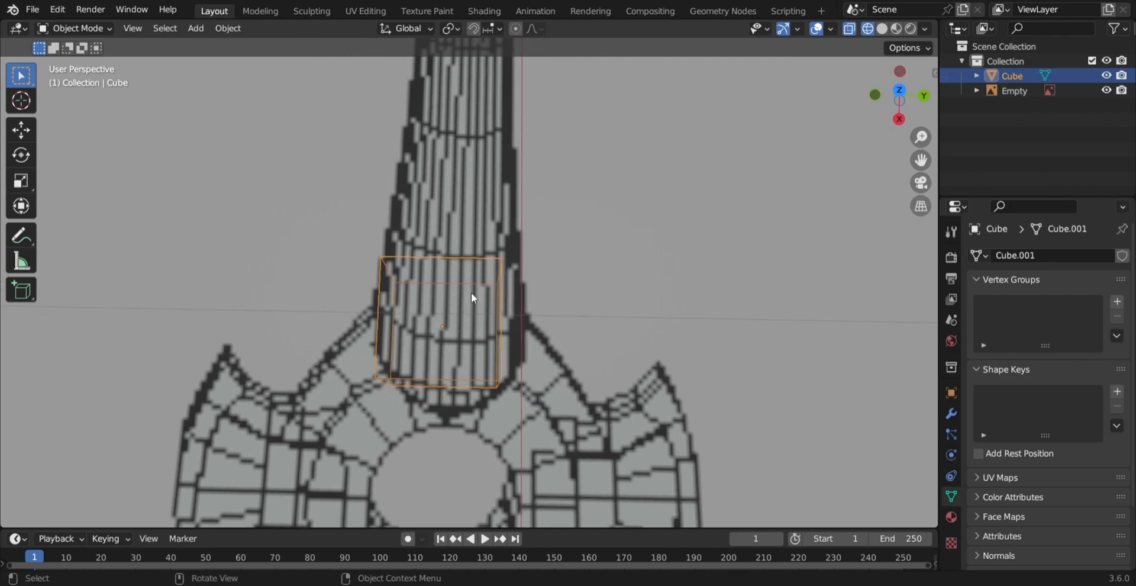
{"action": "left_click", "coordinate": [899, 92]}
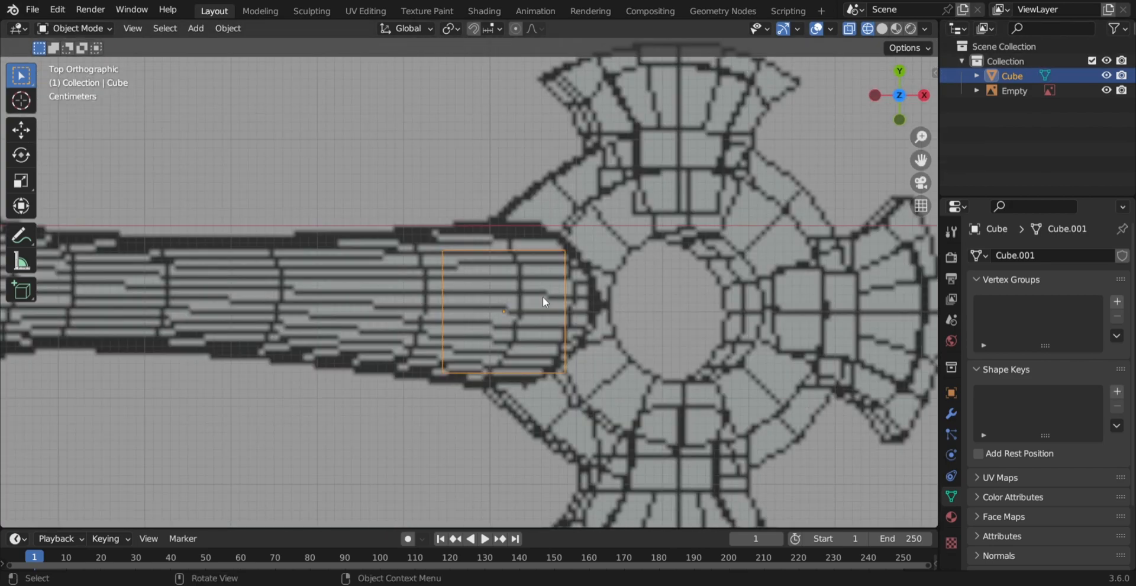
Move the cube to the rounded end of the grip beside the pommel ring and scale it down to fit the tip.
{"action": "key", "text": "g"}
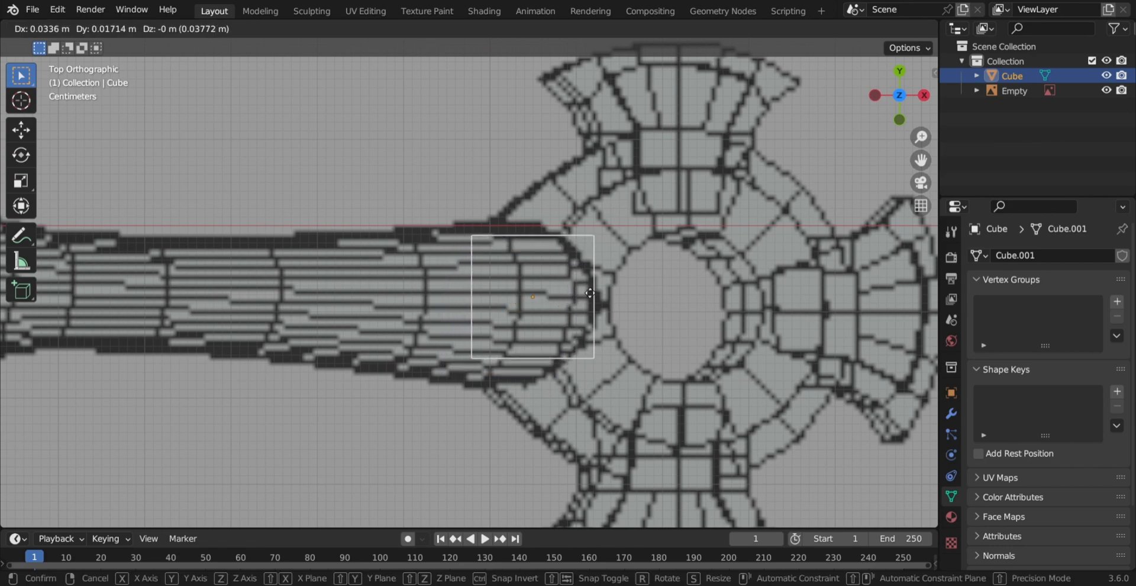
{"action": "left_click", "coordinate": [591, 294]}
{"action": "key", "text": "s"}
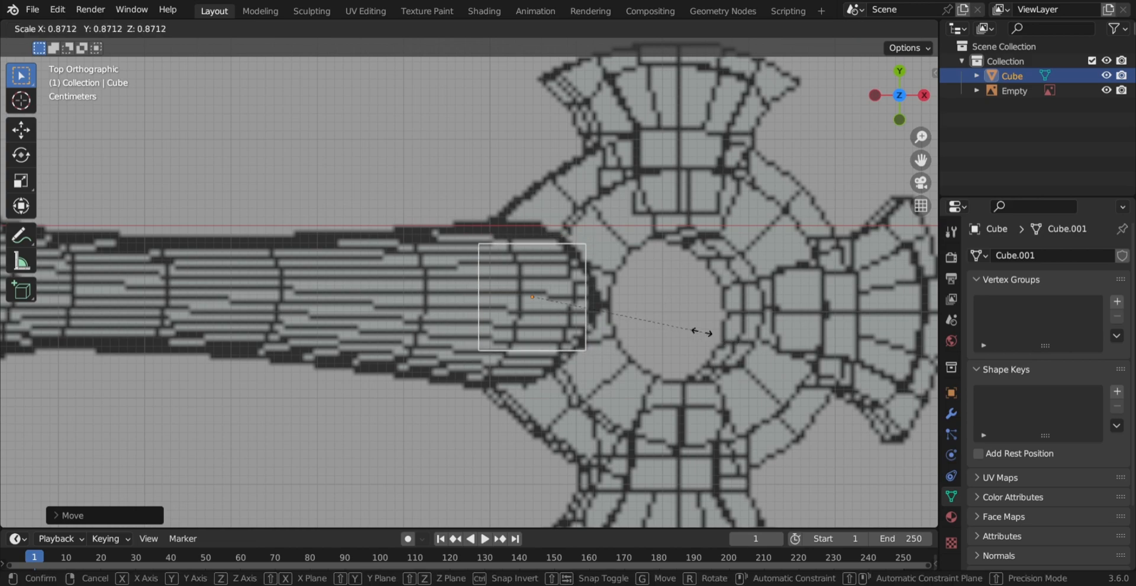
{"action": "left_click", "coordinate": [639, 317]}
{"action": "key", "text": "g"}
{"action": "key", "text": "z"}
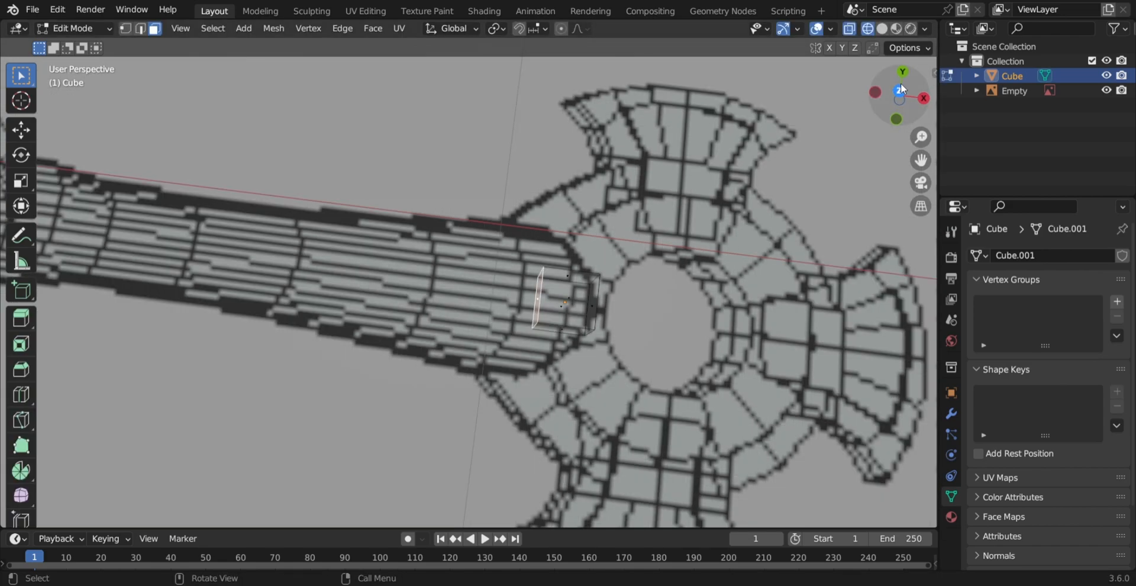
In top view, move the cube's grip-side face about 0.05 m along X toward the pommel, leaving a thin slab.
{"action": "left_click", "coordinate": [900, 88]}
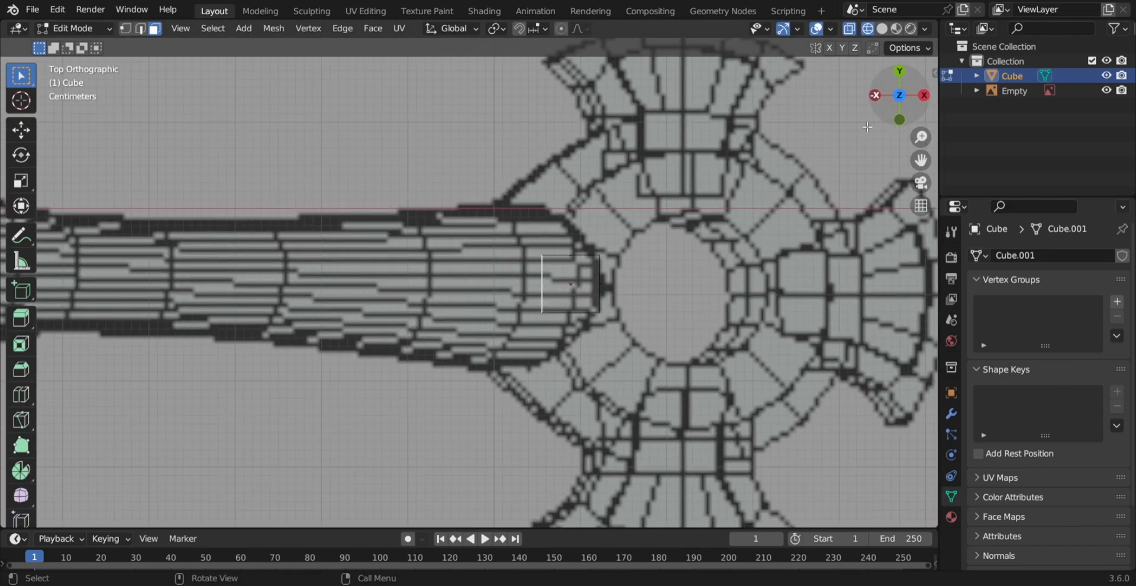
{"action": "key", "text": "g"}
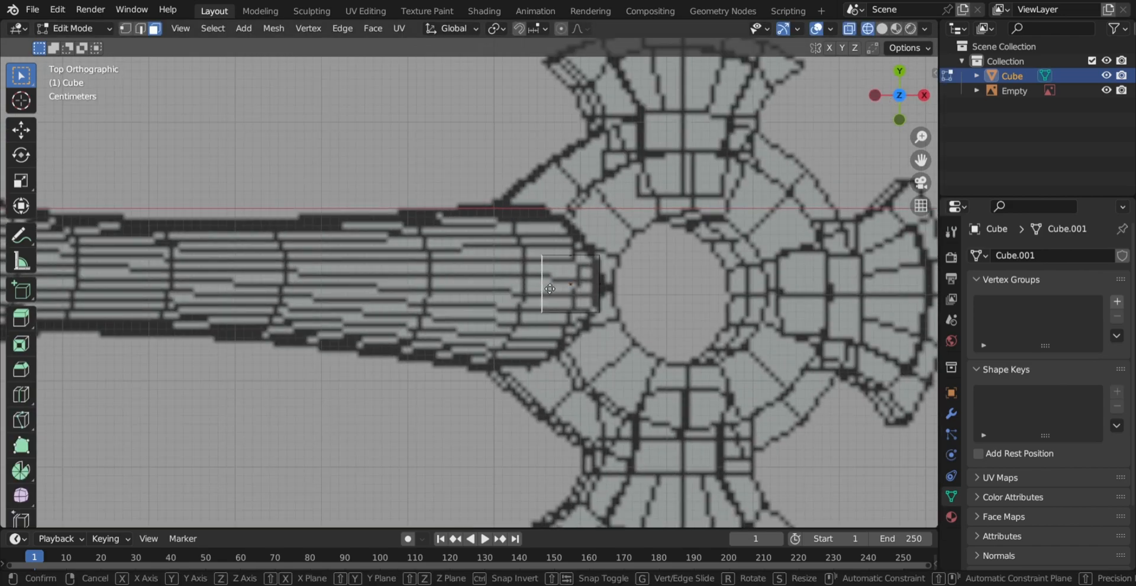
{"action": "key", "text": "y"}
{"action": "key", "text": "x"}
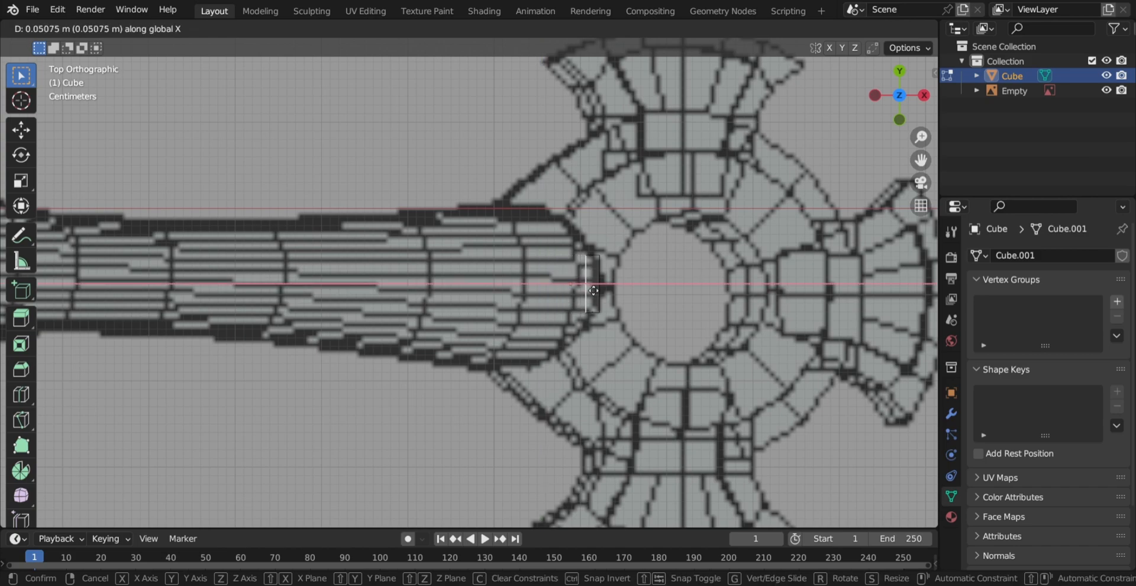
{"action": "left_click", "coordinate": [594, 290]}
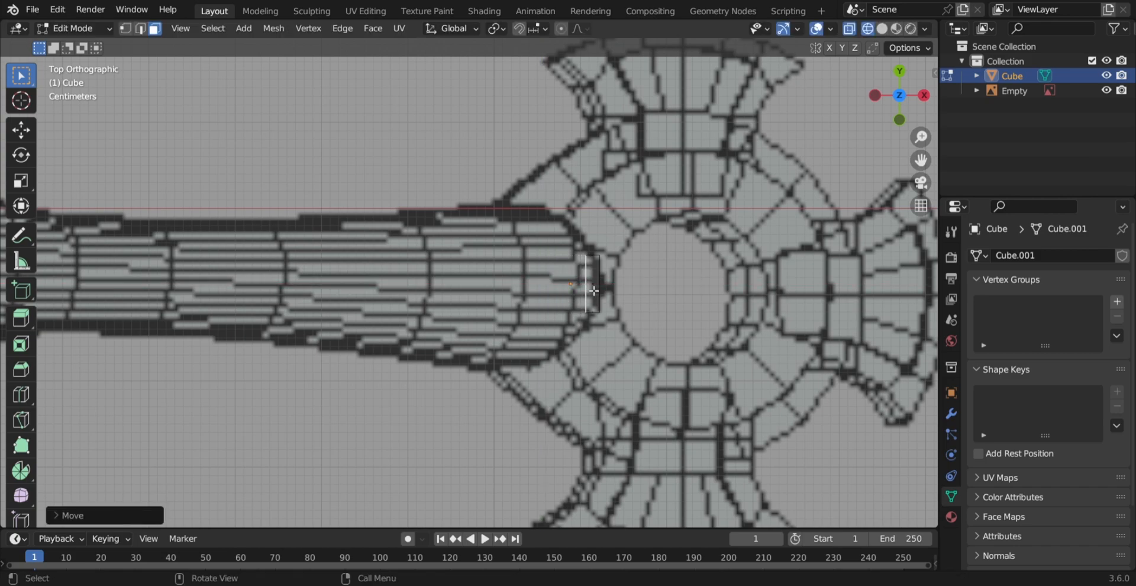
Widen the selected face to the grip tip's outline without scaling Z, and extrude it a short way along the grip.
{"action": "key", "text": "s"}
{"action": "key", "text": "shift+z"}
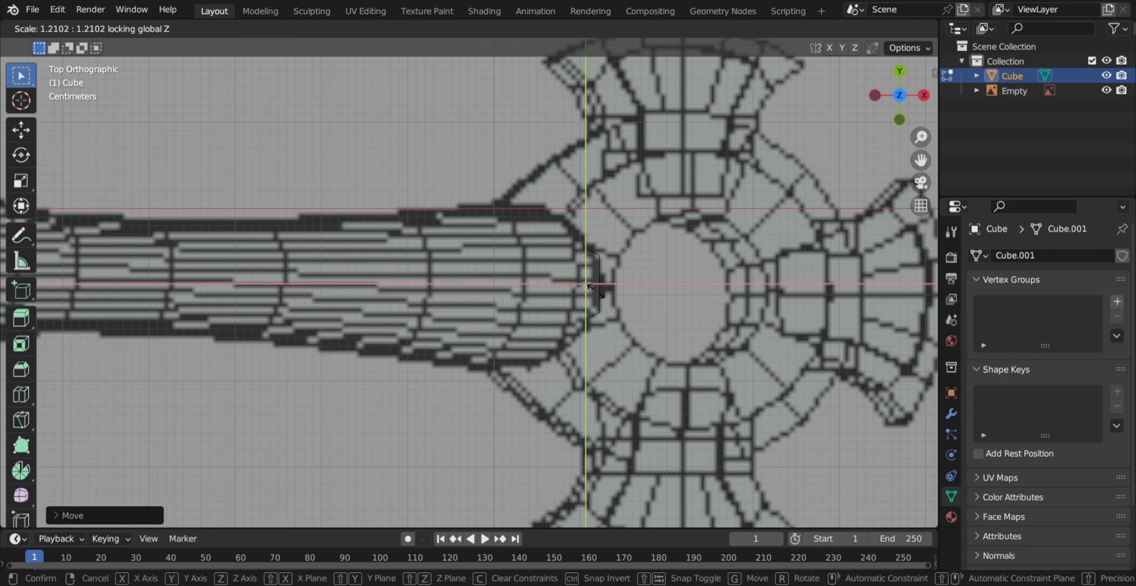
{"action": "left_click", "coordinate": [598, 290]}
{"action": "key", "text": "e"}
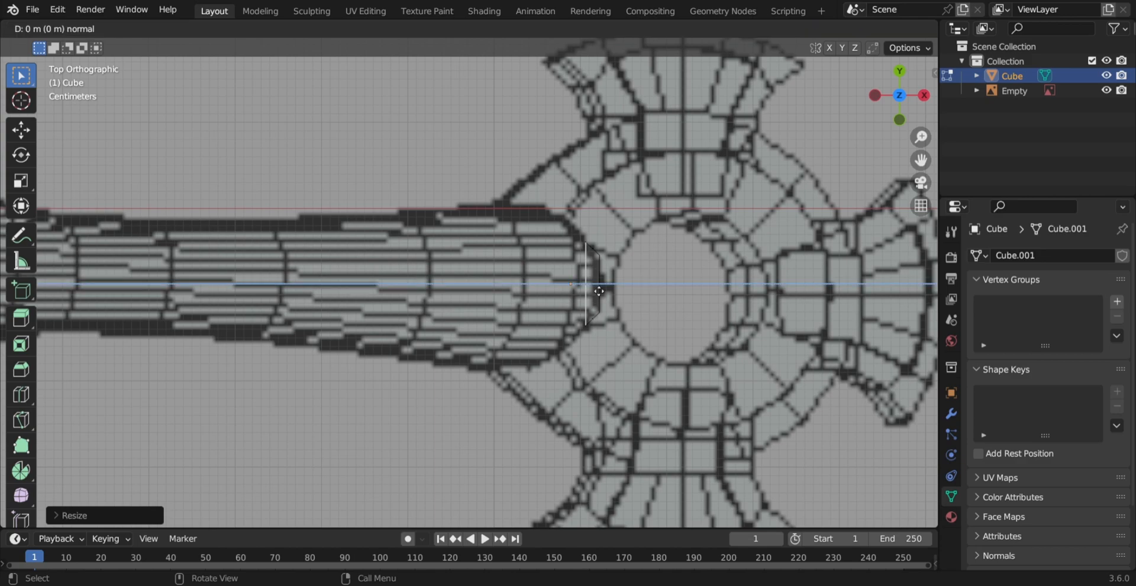
{"action": "left_click", "coordinate": [582, 290]}
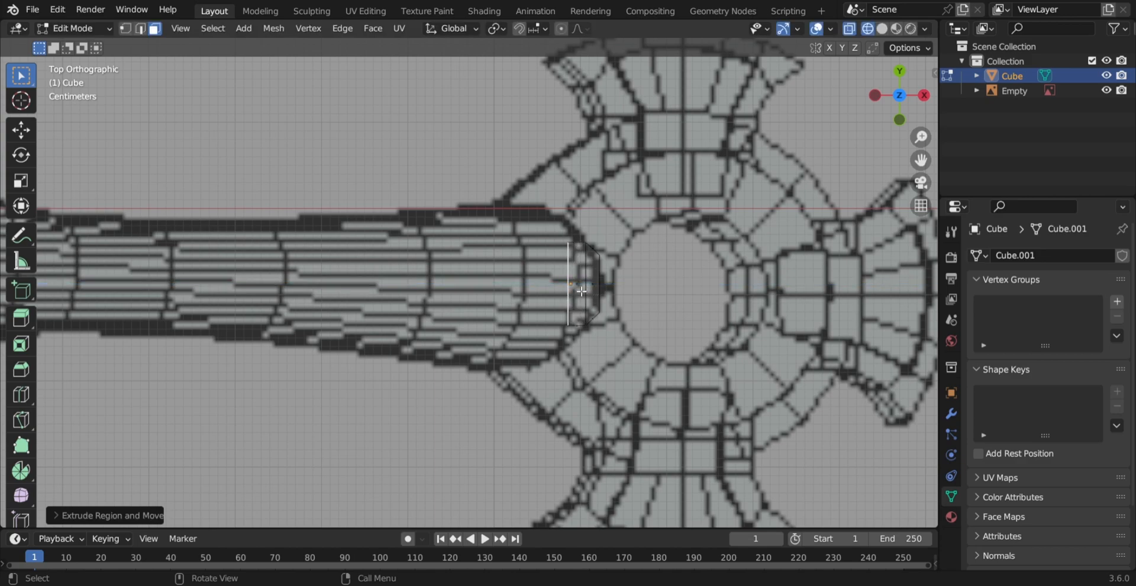
Scale the extruded face by about 1.41 with Z locked to follow the rounded tip, and extrude another short segment.
{"action": "key", "text": "s"}
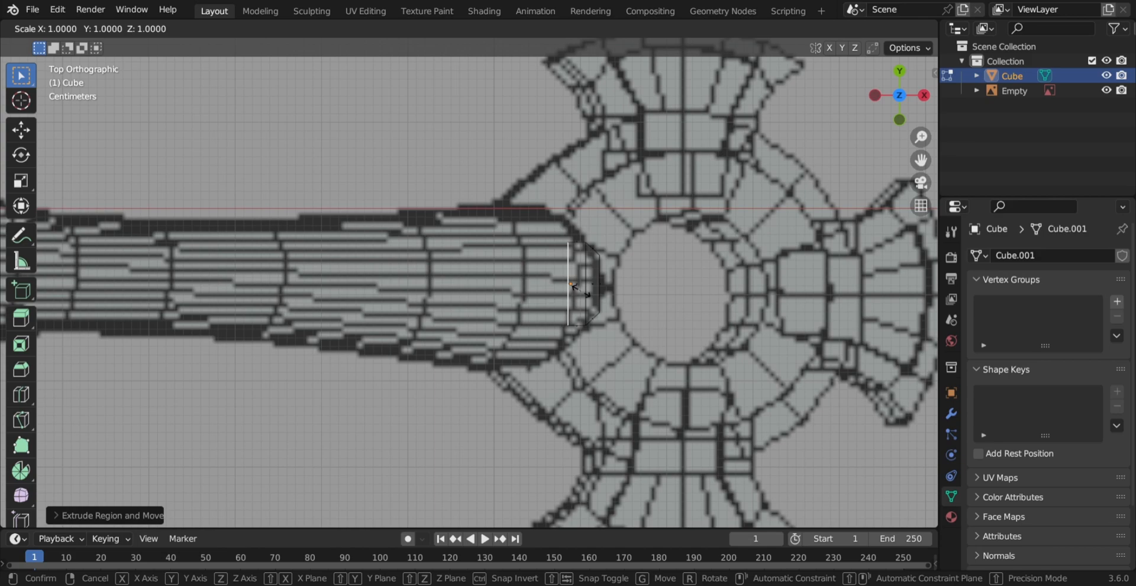
{"action": "key", "text": "shift+z"}
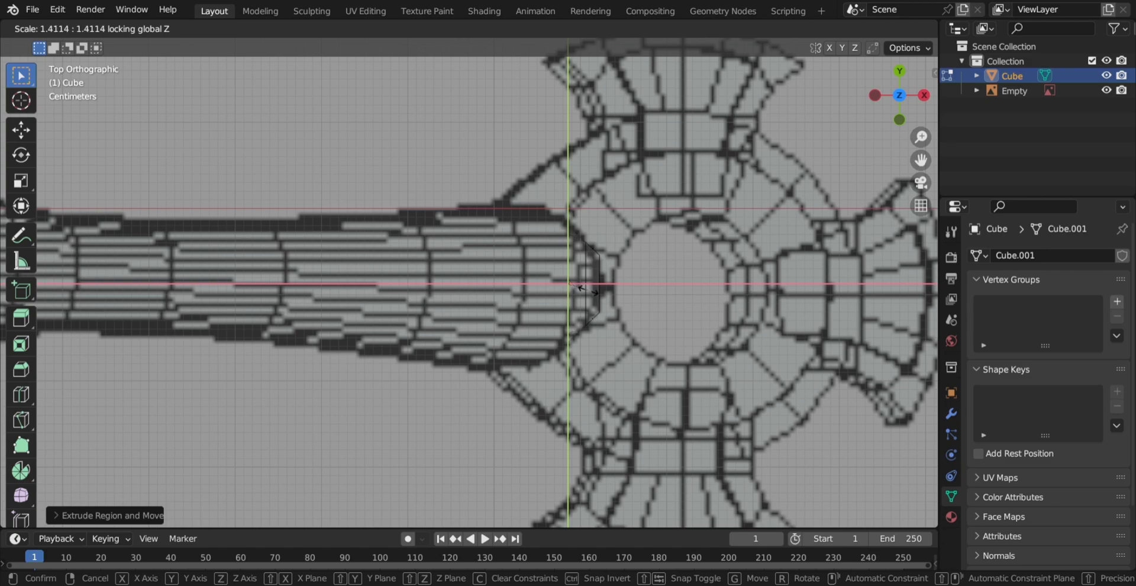
{"action": "left_click", "coordinate": [587, 290]}
{"action": "key", "text": "e"}
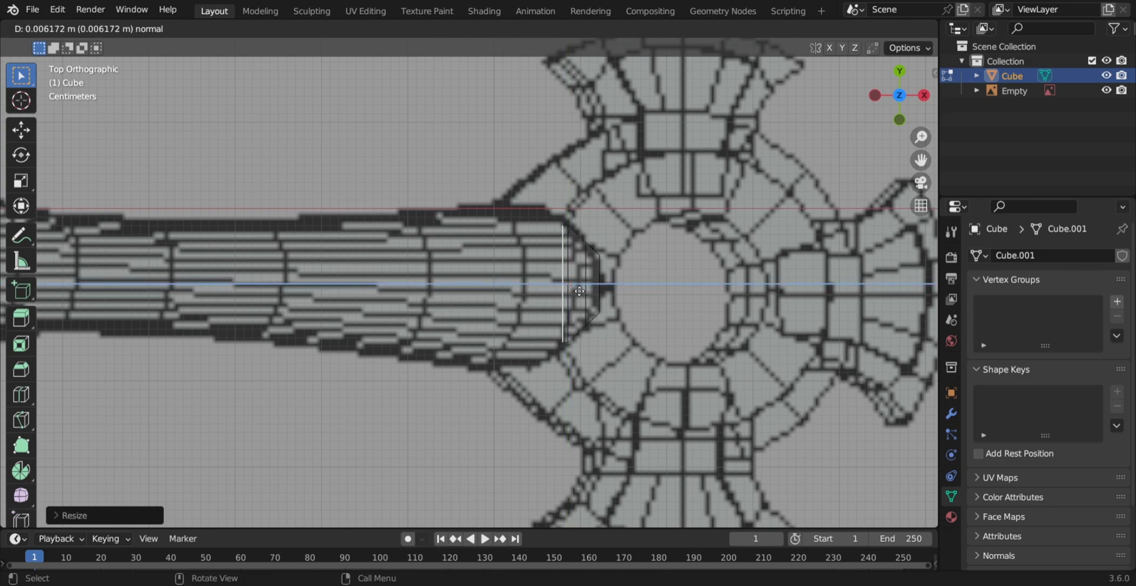
{"action": "left_click", "coordinate": [577, 291]}
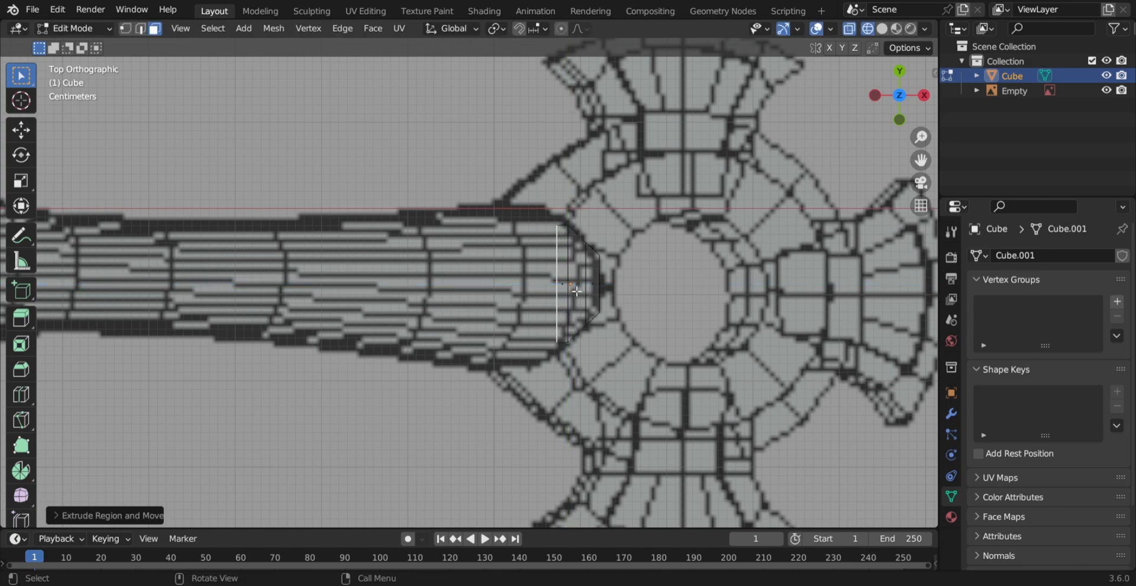
Widen the end face to the reference outline with Z locked, extrude one more short segment, and widen its face to the full grip width.
{"action": "key", "text": "s"}
{"action": "key", "text": "shift+z"}
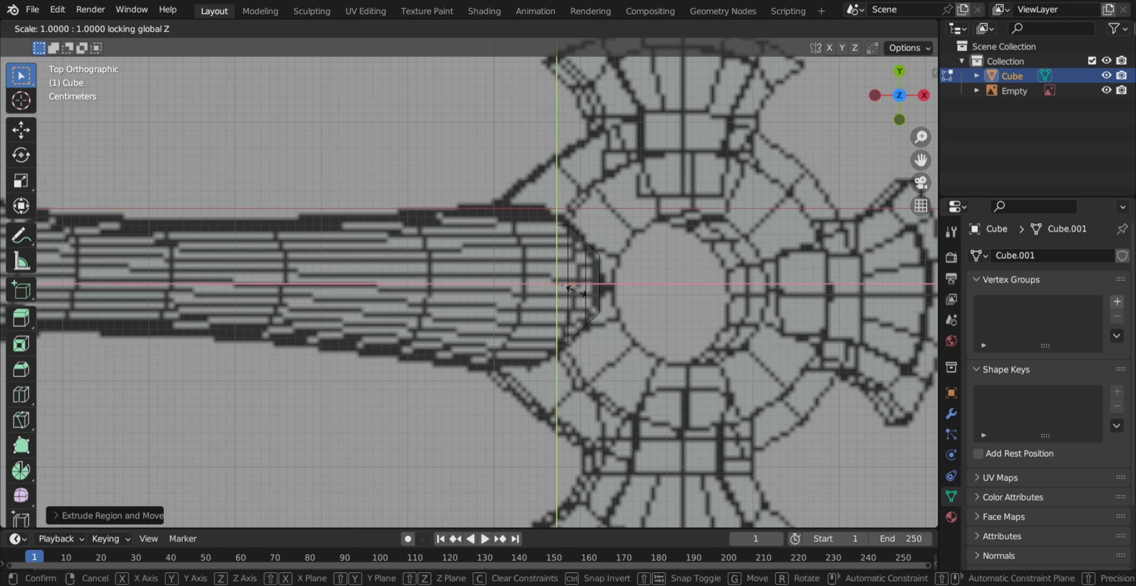
{"action": "left_click", "coordinate": [572, 289]}
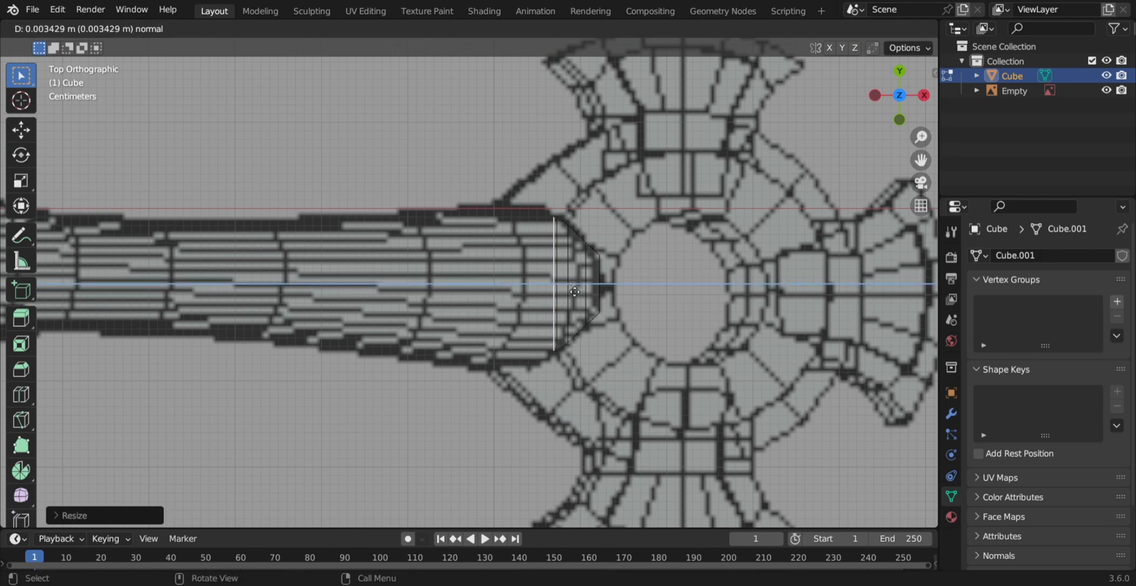
{"action": "left_click", "coordinate": [569, 291]}
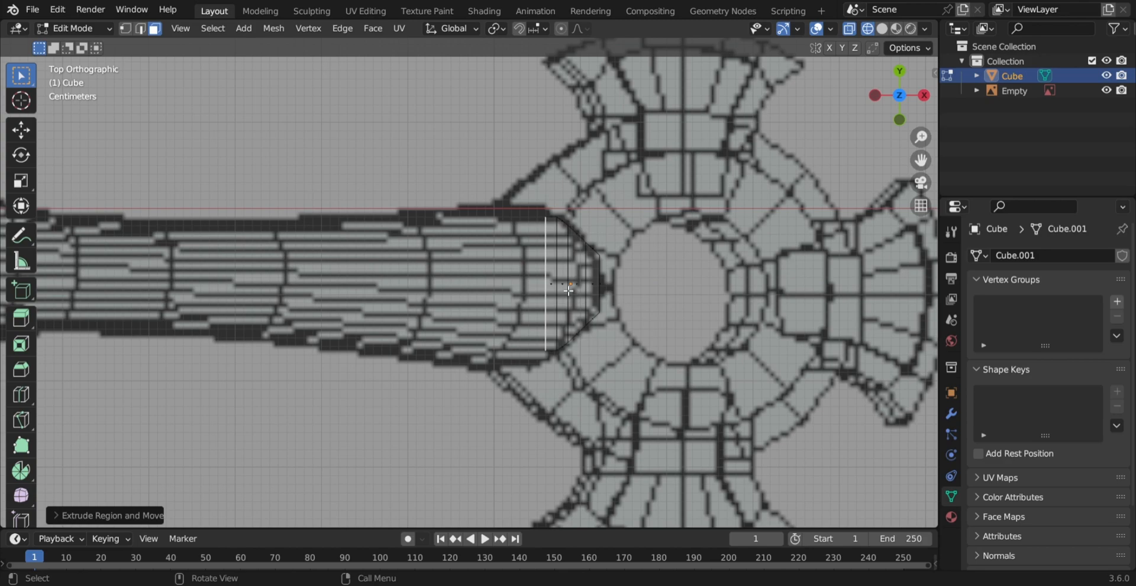
{"action": "key", "text": "s"}
{"action": "key", "text": "shift+z"}
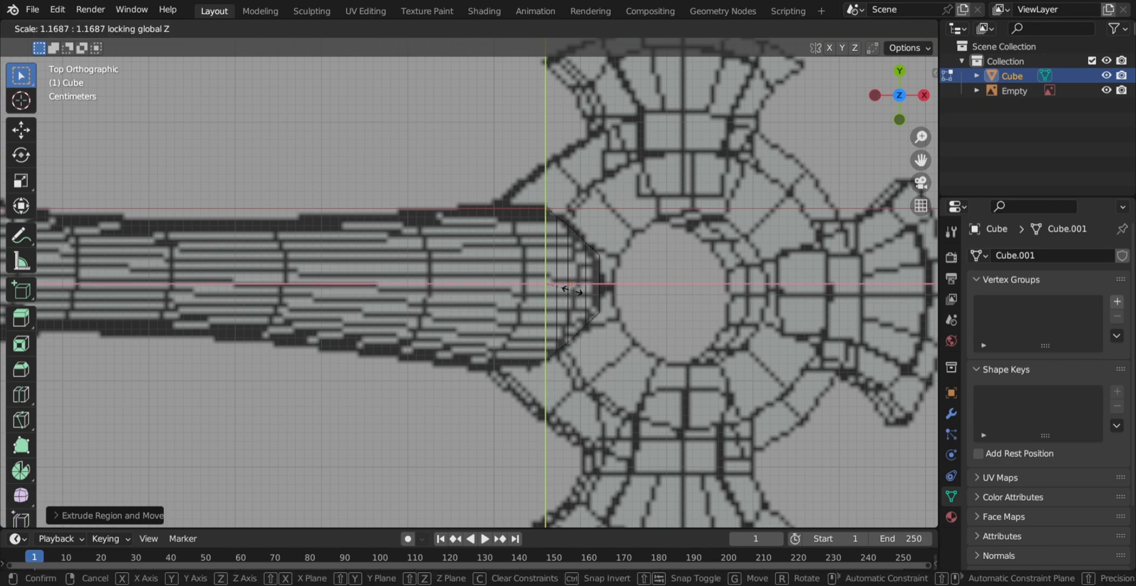
{"action": "left_click", "coordinate": [572, 291]}
Extrude two longer segments along the grip and narrow the end face to the reference outline with Z locked.
{"action": "key", "text": "e"}
{"action": "left_click", "coordinate": [519, 288]}
{"action": "key", "text": "e"}
{"action": "left_click", "coordinate": [469, 281]}
{"action": "key", "text": "s"}
{"action": "key", "text": "shift+z"}
{"action": "left_click", "coordinate": [468, 281]}
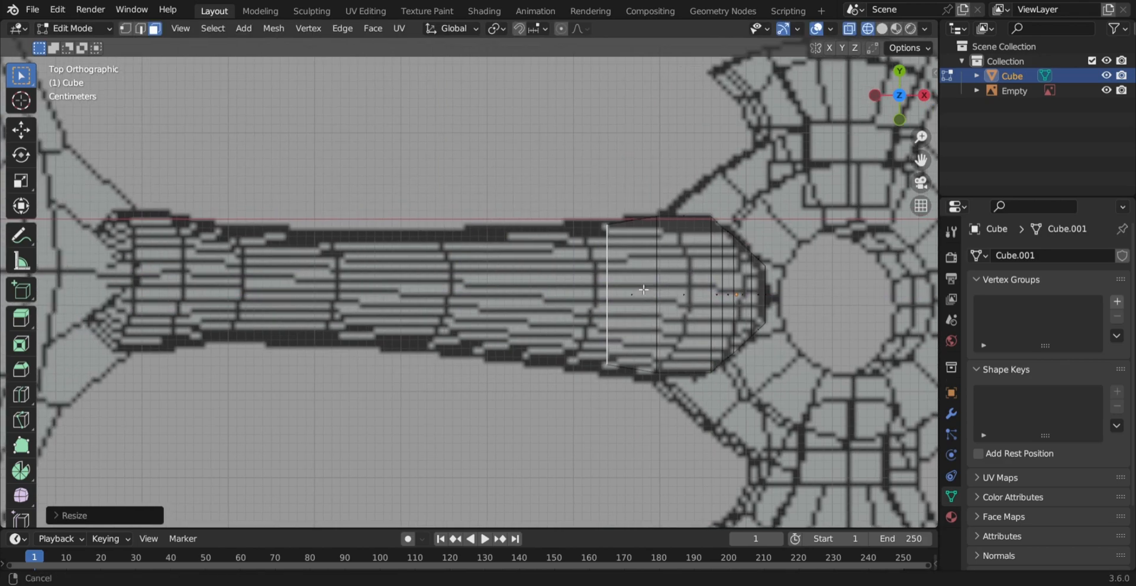
Extrude the next grip segment, narrow its end face with Z locked, and extrude one further segment toward the guard.
{"action": "key", "text": "e"}
{"action": "left_click", "coordinate": [580, 272]}
{"action": "key", "text": "s"}
{"action": "key", "text": "shift+z"}
{"action": "left_click", "coordinate": [576, 271]}
{"action": "key", "text": "e"}
{"action": "left_click", "coordinate": [508, 259]}
Extrude a long segment through the middle of the grip and a shorter one beyond it, scaling the end face to the outline.
{"action": "middle_click_drag", "start_coordinate": [517, 258], "coordinate": [673, 275], "text": "shift"}
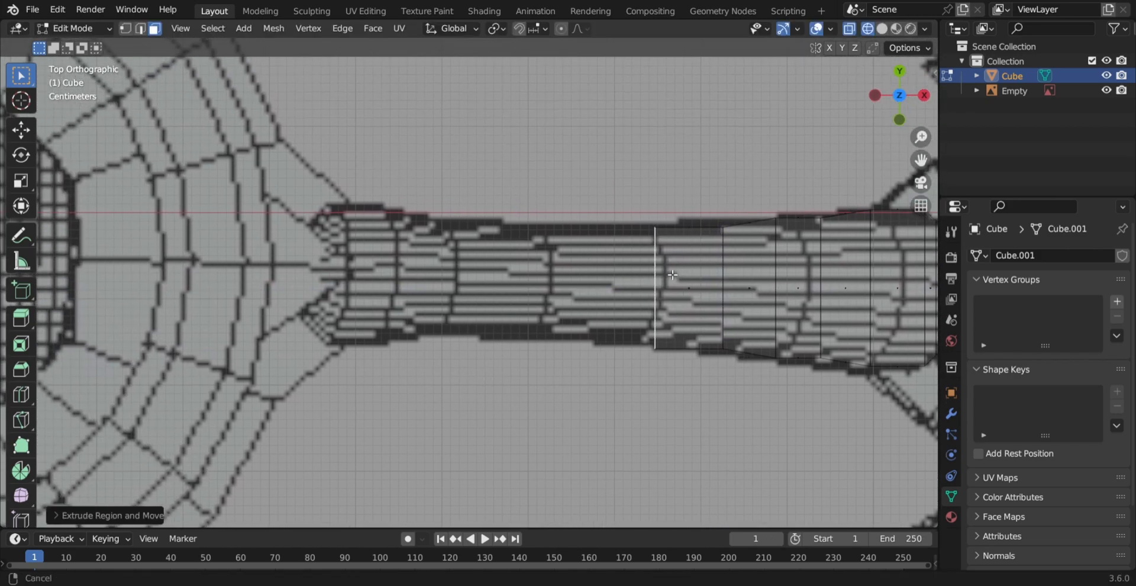
{"action": "key", "text": "e"}
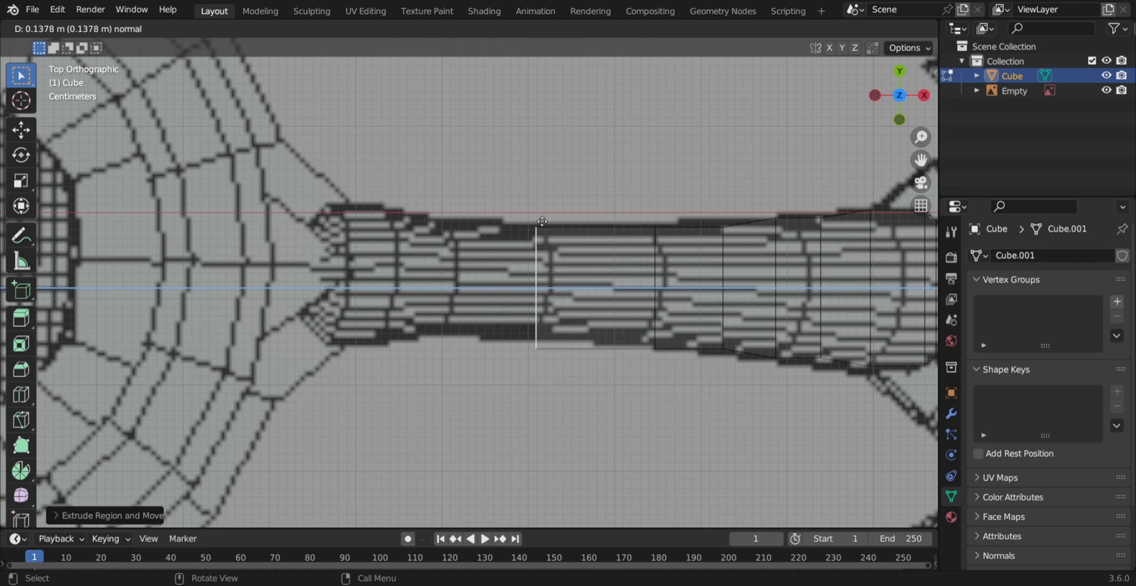
{"action": "left_click", "coordinate": [518, 218]}
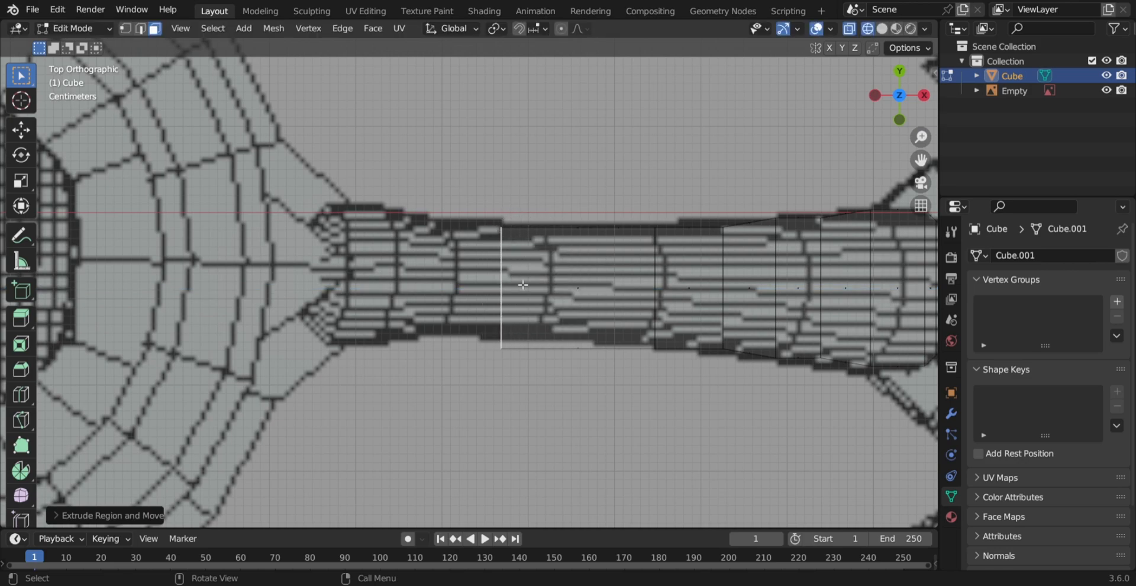
{"action": "middle_click_drag", "start_coordinate": [522, 285], "coordinate": [616, 291], "text": "shift"}
{"action": "key", "text": "e"}
{"action": "left_click", "coordinate": [577, 274]}
{"action": "key", "text": "s"}
{"action": "left_click", "coordinate": [581, 271]}
Extrude the last two segments up to the guard, scaling each end face to match the flared end of the grip.
{"action": "key", "text": "e"}
{"action": "left_click", "coordinate": [536, 267]}
{"action": "key", "text": "s"}
{"action": "key", "text": "e"}
{"action": "left_click", "coordinate": [500, 259]}
{"action": "key", "text": "s"}
{"action": "left_click", "coordinate": [506, 256]}
{"action": "key", "text": "shift+z"}
Return to Object Mode and add a Subdivision Surface modifier to the grip.
{"action": "scroll", "coordinate": [533, 296], "scroll_direction": "down", "scroll_amount": 6}
{"action": "middle_click_drag", "start_coordinate": [592, 408], "coordinate": [562, 293]}
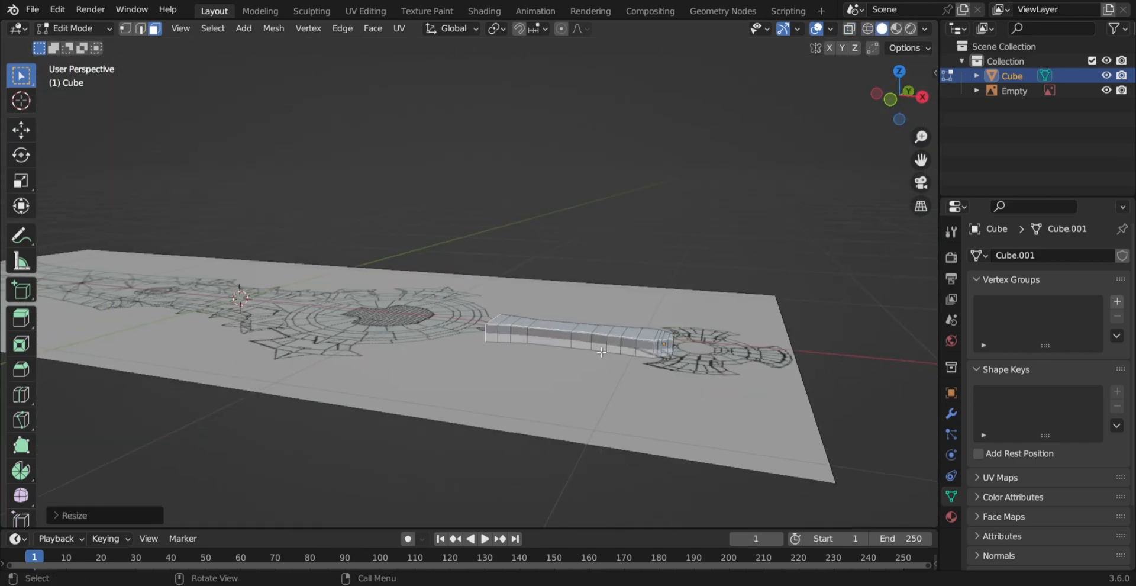
{"action": "scroll", "coordinate": [601, 352], "scroll_direction": "up", "scroll_amount": 3}
{"action": "middle_click_drag", "start_coordinate": [601, 352], "coordinate": [480, 333]}
{"action": "key", "text": "Tab"}
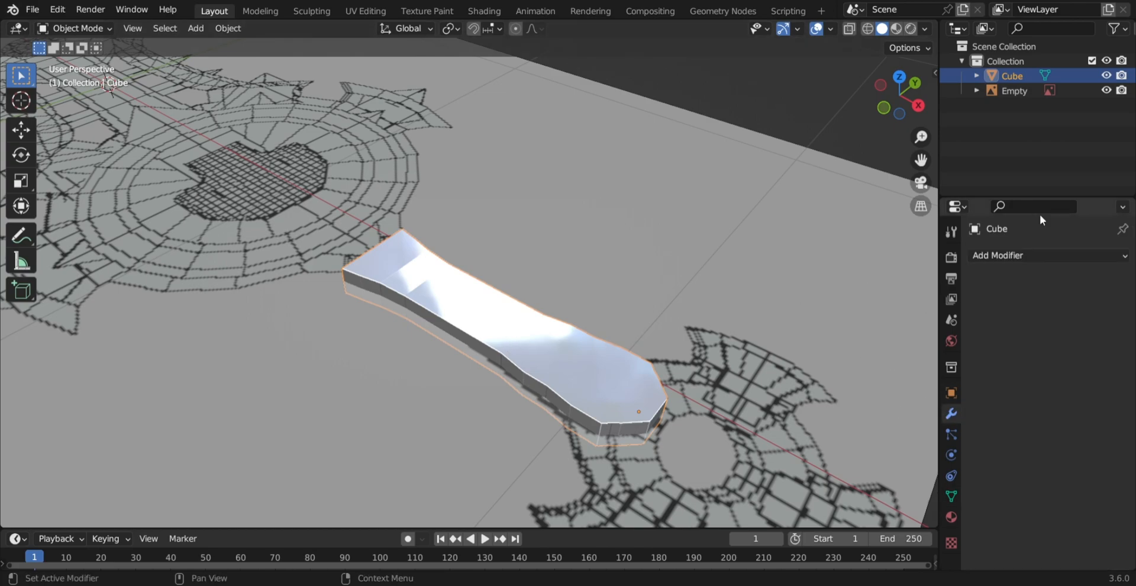
{"action": "left_click", "coordinate": [1047, 256]}
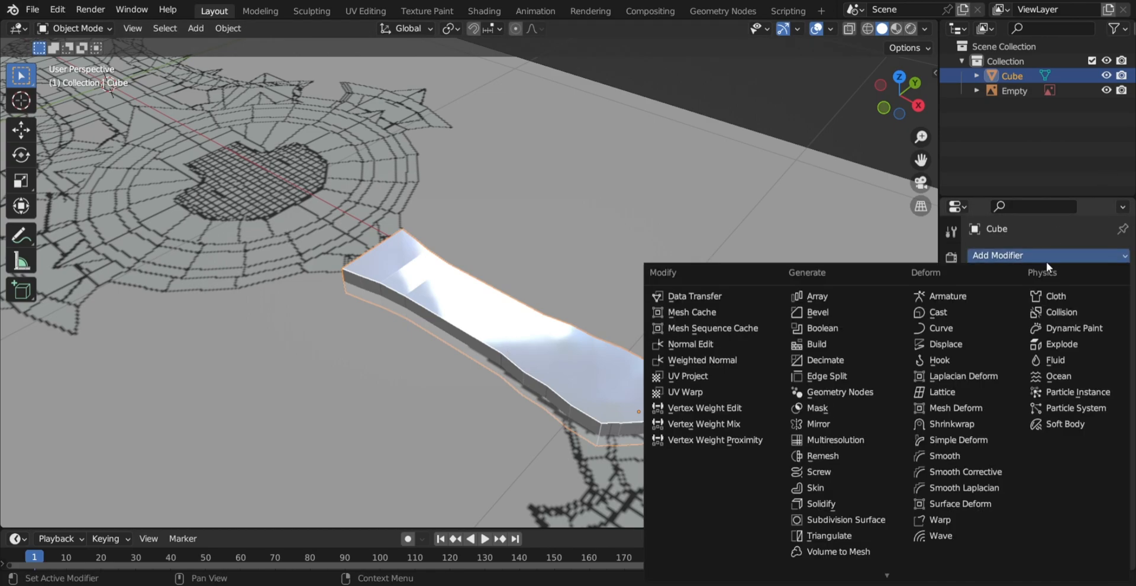
{"action": "left_click", "coordinate": [851, 516]}
Set the grip's Subdivision Surface levels to 3 for both viewport and render.
{"action": "middle_click_drag", "start_coordinate": [707, 403], "coordinate": [627, 355]}
{"action": "scroll", "coordinate": [634, 416], "scroll_direction": "up", "scroll_amount": 3}
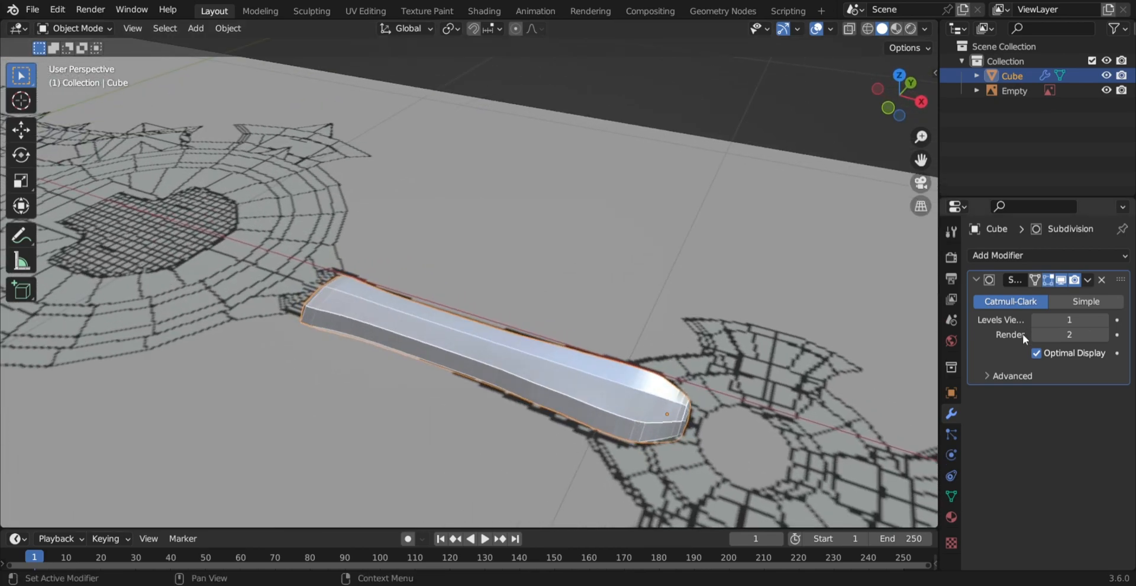
{"action": "left_click", "coordinate": [1104, 319]}
{"action": "left_click", "coordinate": [1104, 319]}
{"action": "left_click", "coordinate": [1104, 335]}
Scale the grip up slightly along Z to make it thicker.
{"action": "middle_click_drag", "start_coordinate": [663, 327], "coordinate": [629, 233]}
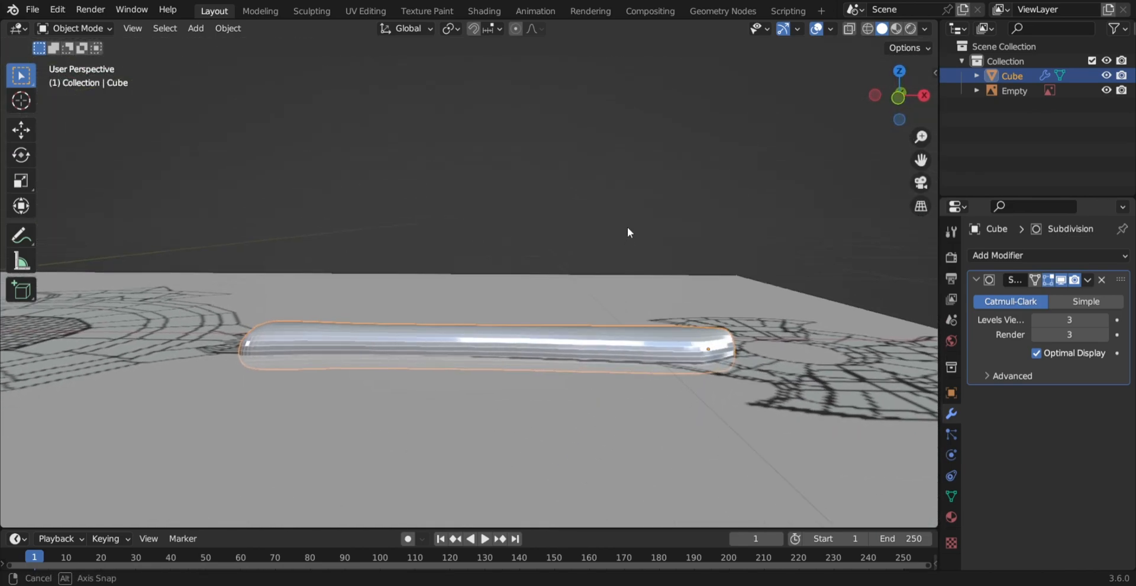
{"action": "key", "text": "s"}
{"action": "key", "text": "z"}
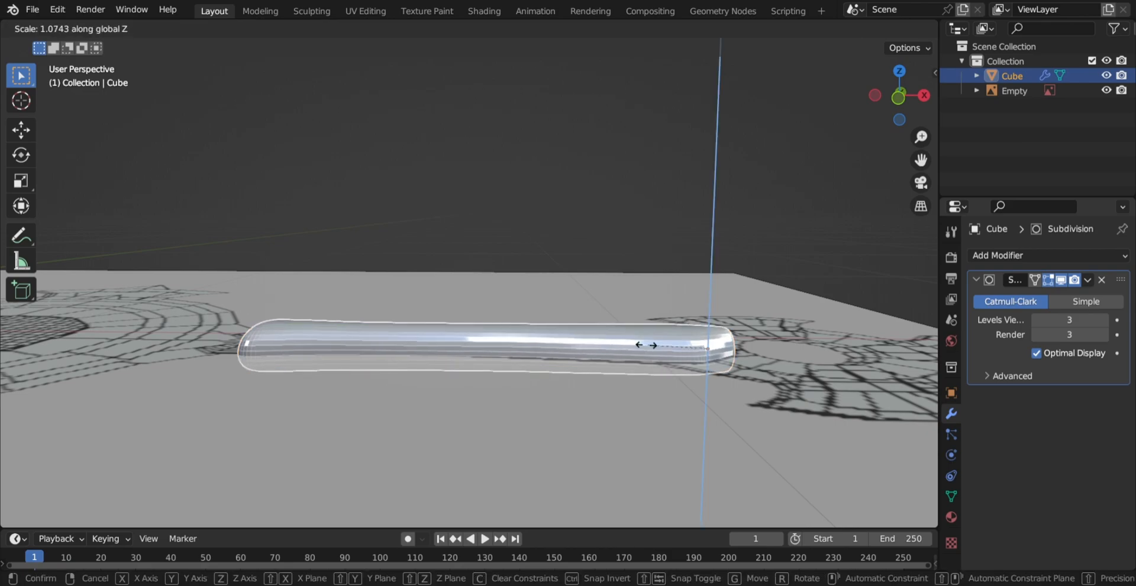
{"action": "left_click", "coordinate": [637, 339]}
Add a lengthwise loop cut around the sides of the grip mesh at about mid-height.
{"action": "middle_click_drag", "start_coordinate": [637, 339], "coordinate": [631, 402]}
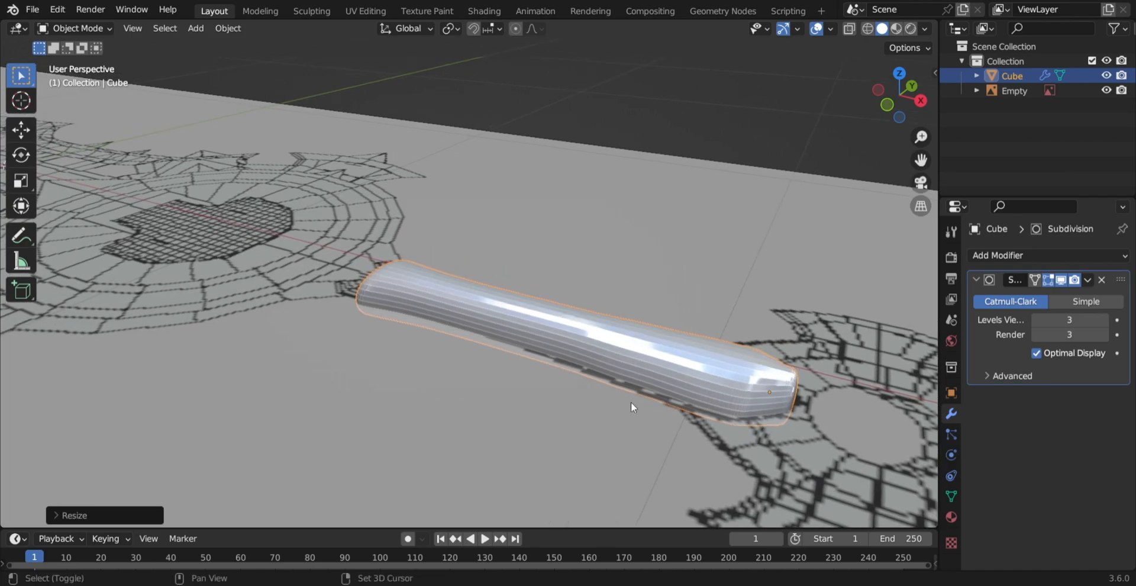
{"action": "scroll", "coordinate": [658, 389], "scroll_direction": "up", "scroll_amount": 2}
{"action": "scroll", "coordinate": [659, 396], "scroll_direction": "down", "scroll_amount": 2}
{"action": "middle_click_drag", "start_coordinate": [701, 382], "coordinate": [736, 364]}
{"action": "key", "text": "Tab"}
{"action": "scroll", "coordinate": [735, 367], "scroll_direction": "down", "scroll_amount": 2}
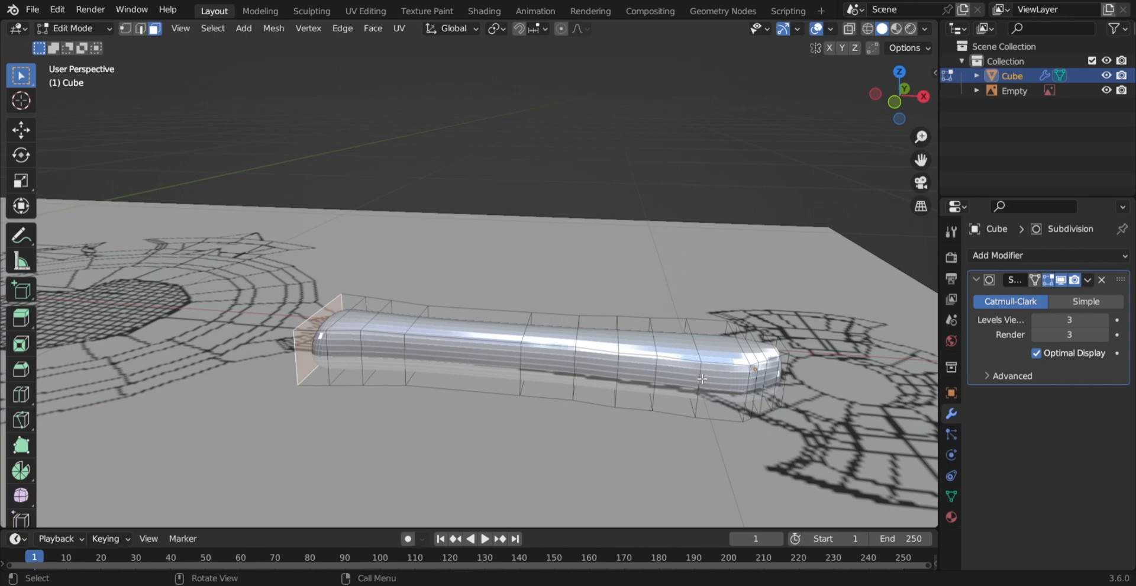
{"action": "key", "text": "ctrl+r"}
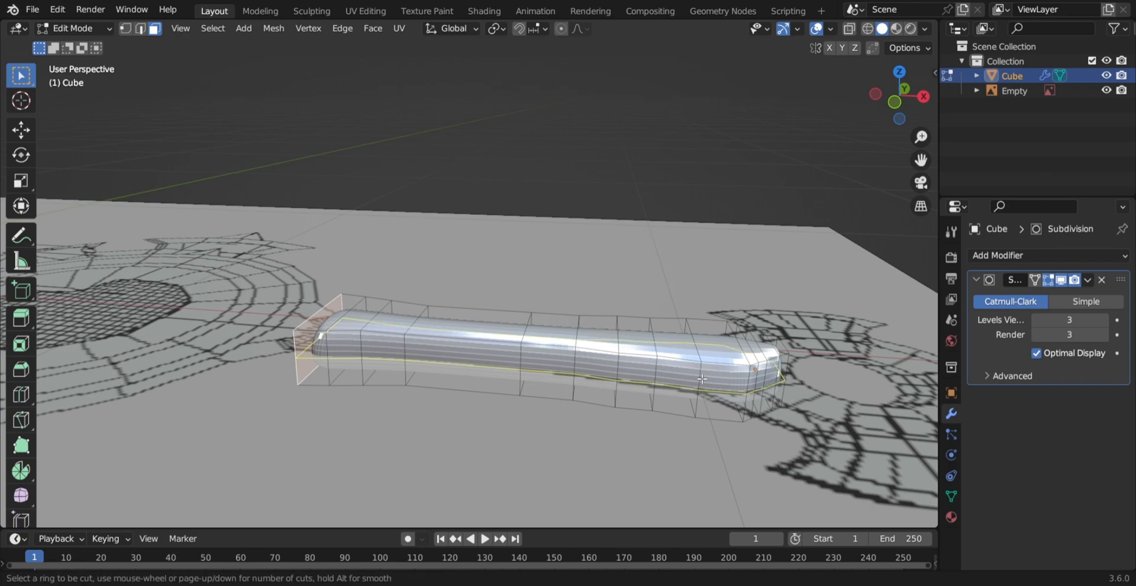
{"action": "left_click", "coordinate": [702, 378]}
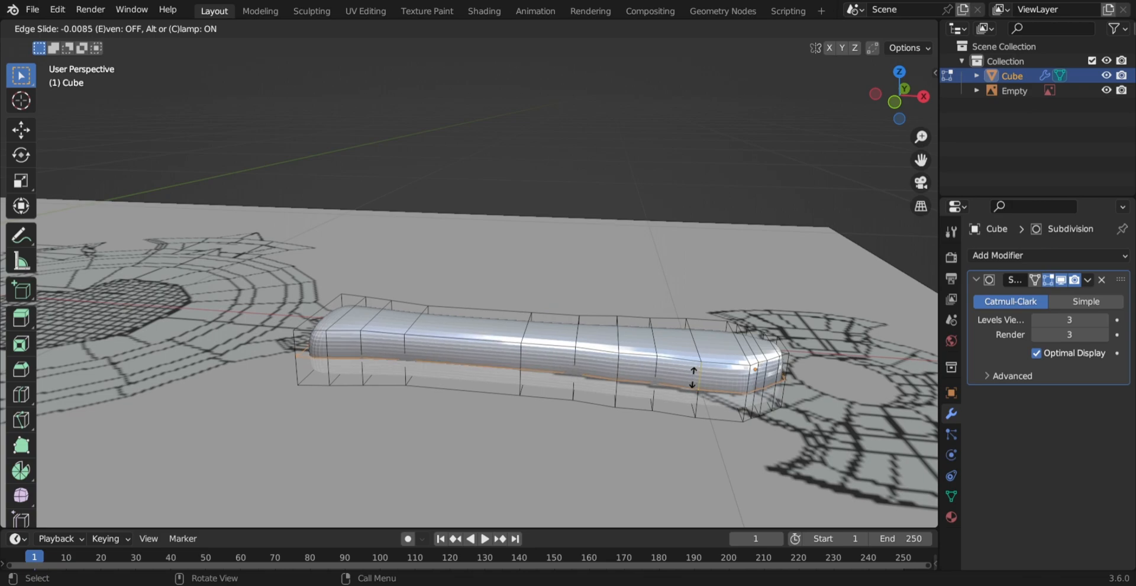
{"action": "left_click", "coordinate": [698, 371]}
Add a loop cut across the grip near the pommel end and slide it into place.
{"action": "middle_click_drag", "start_coordinate": [698, 371], "coordinate": [679, 390]}
{"action": "key", "text": "ctrl+r"}
{"action": "left_click", "coordinate": [668, 375]}
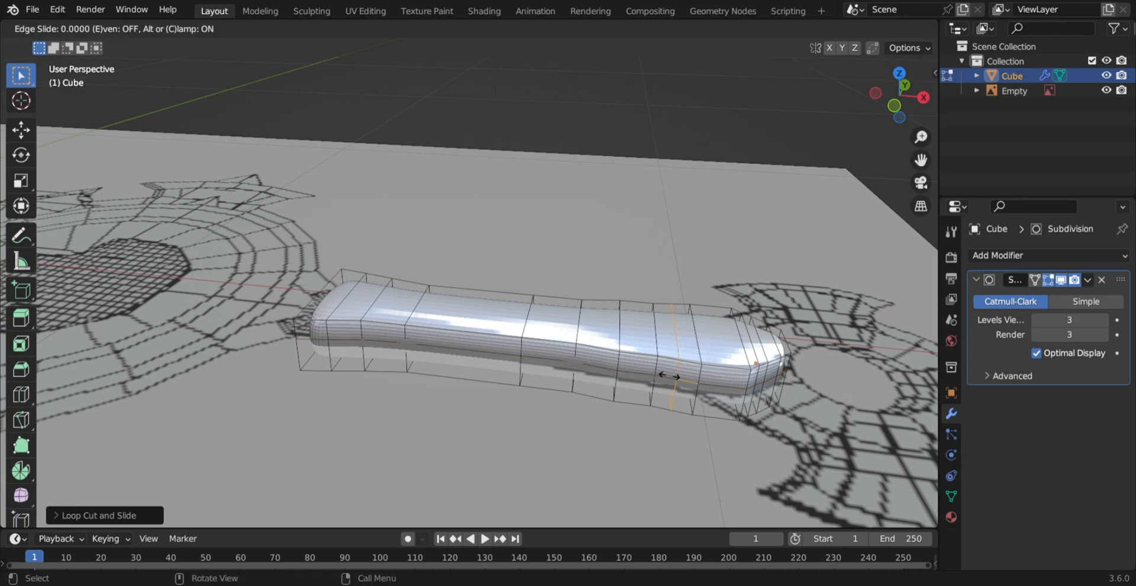
{"action": "left_click", "coordinate": [692, 373]}
{"action": "middle_click_drag", "start_coordinate": [692, 374], "coordinate": [589, 367]}
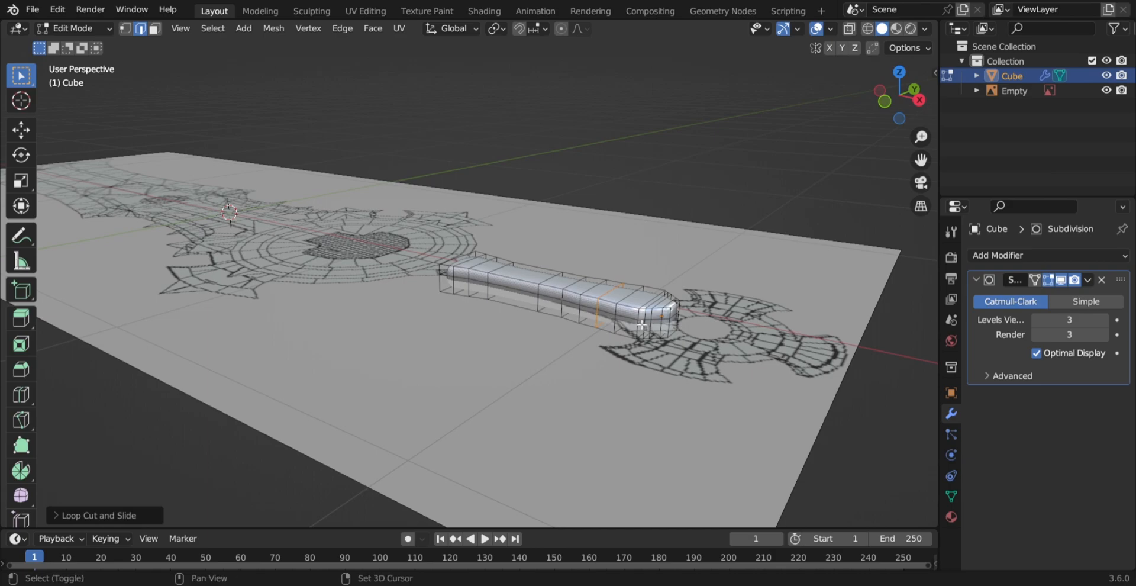
Return to Object Mode and apply Shade Smooth to the sword grip.
{"action": "middle_click_drag", "start_coordinate": [642, 325], "coordinate": [644, 417]}
{"action": "key", "text": "Tab"}
{"action": "right_click", "coordinate": [634, 402]}
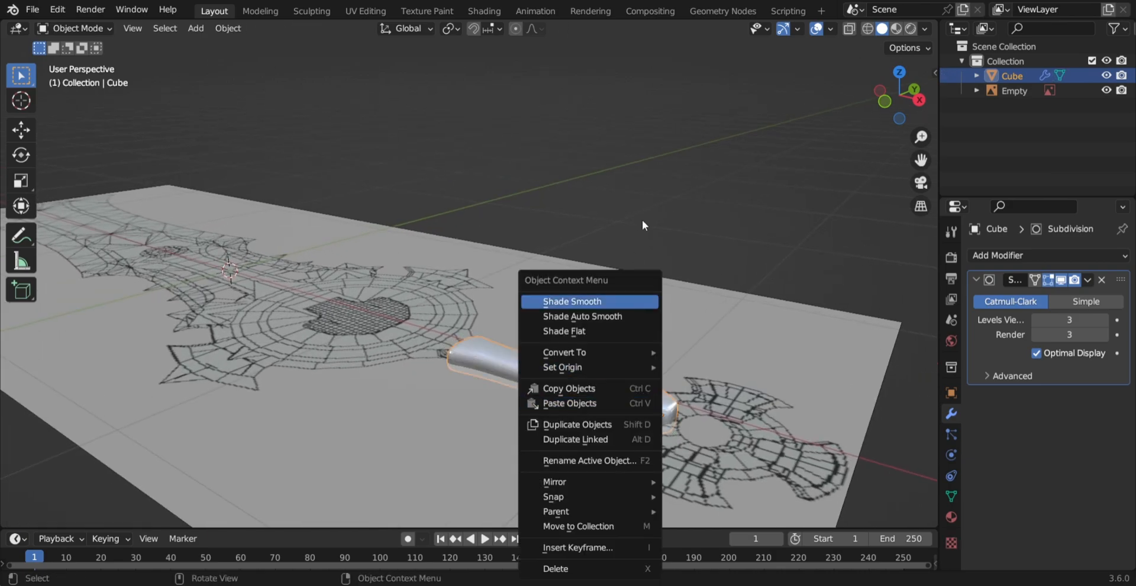
{"action": "right_click", "coordinate": [499, 350]}
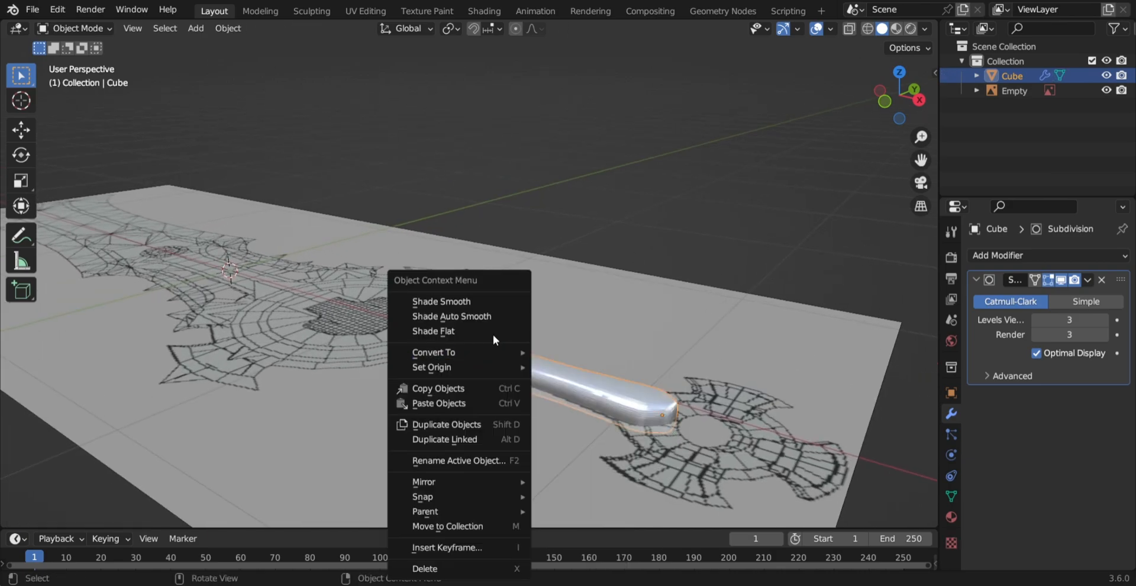
{"action": "left_click", "coordinate": [469, 299]}
Add a mesh cylinder and move it along the X axis toward the pommel end of the grip.
{"action": "scroll", "coordinate": [559, 391], "scroll_direction": "up", "scroll_amount": 3}
{"action": "middle_click_drag", "start_coordinate": [559, 395], "coordinate": [457, 441]}
{"action": "scroll", "coordinate": [582, 458], "scroll_direction": "down", "scroll_amount": 4}
{"action": "key", "text": "shift+a"}
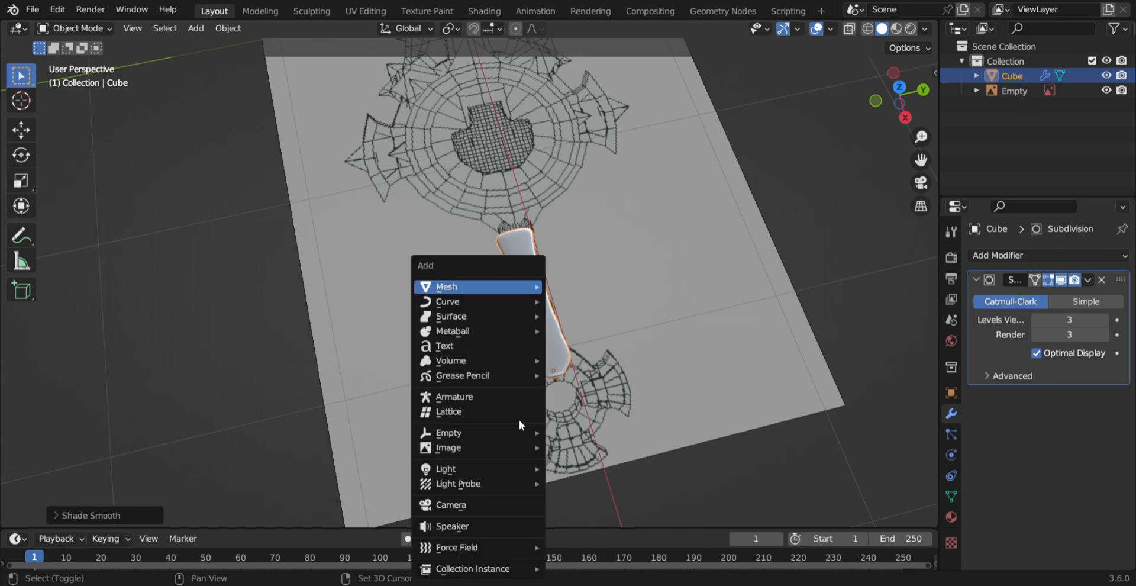
{"action": "mouse_move", "coordinate": [498, 292]}
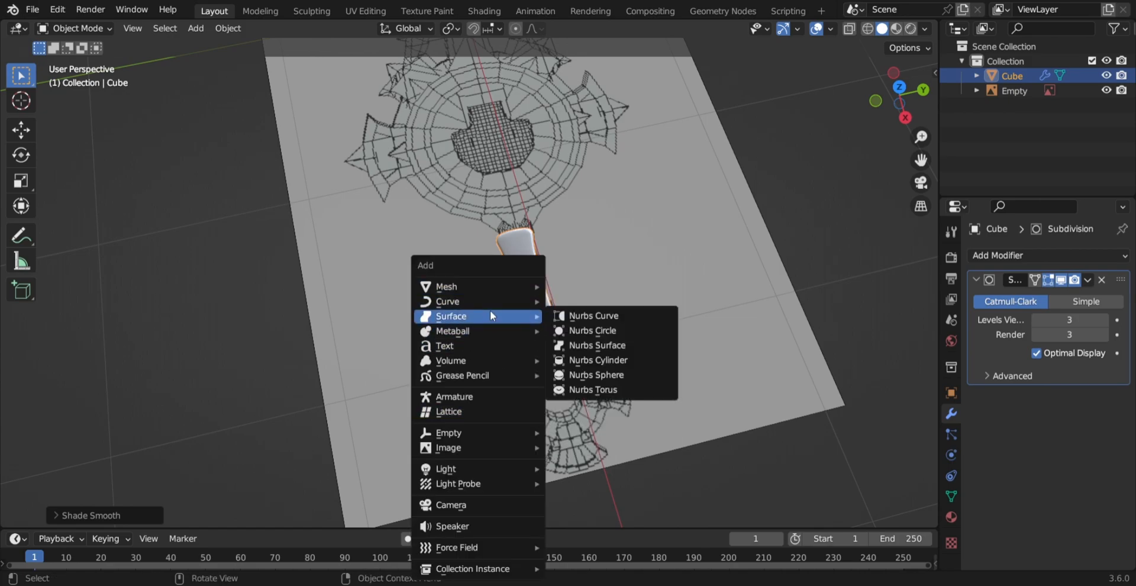
{"action": "left_click", "coordinate": [605, 358]}
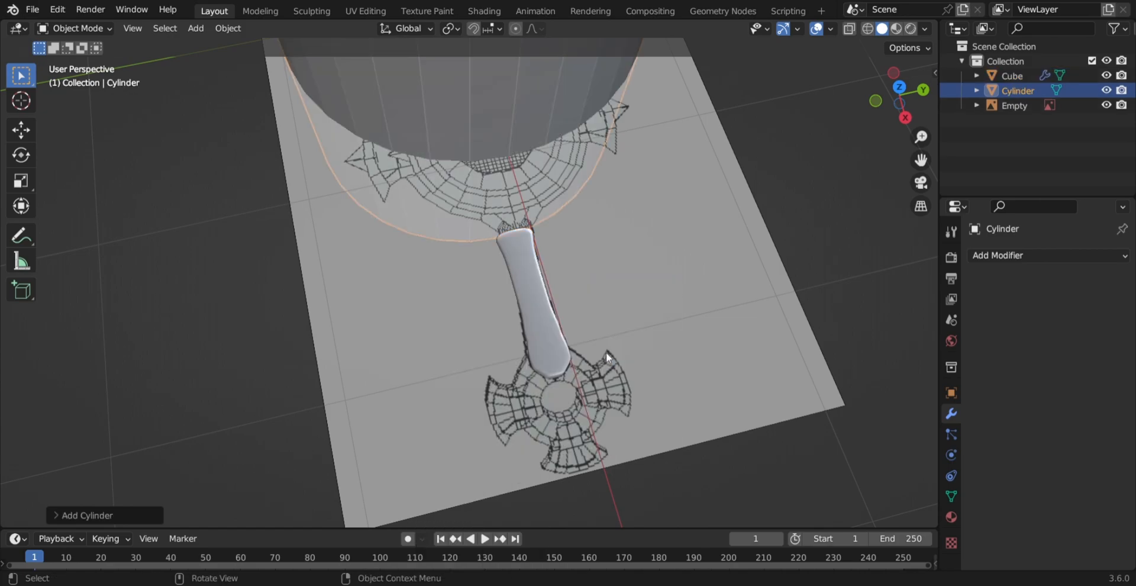
{"action": "key", "text": "g"}
{"action": "key", "text": "y"}
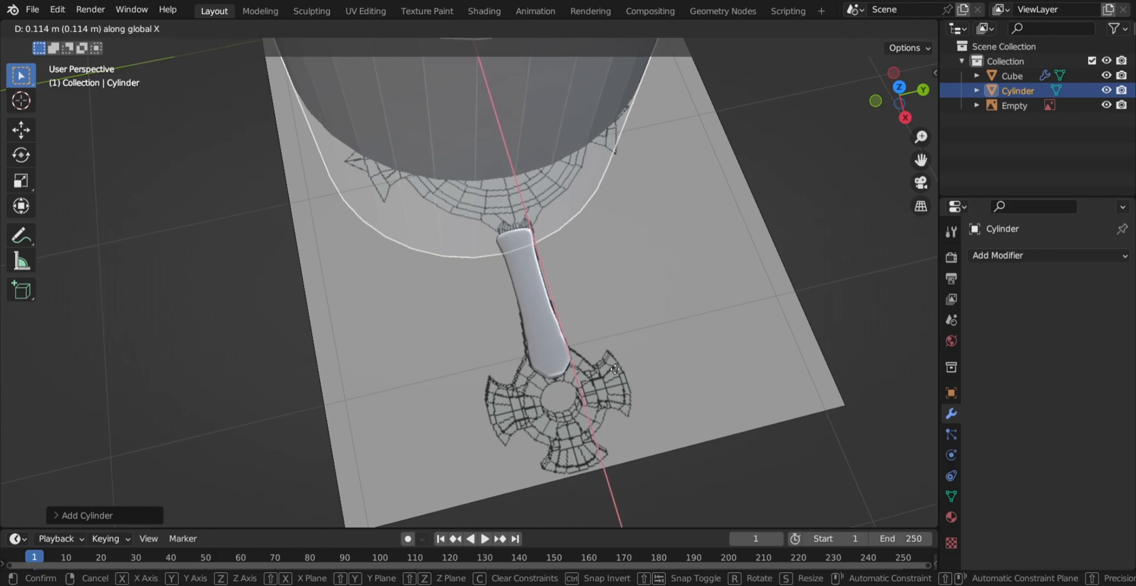
{"action": "left_click", "coordinate": [885, 293]}
Scale the cylinder down to about pommel-ring size and centre it over the reference's pommel ring, keeping its height locked.
{"action": "key", "text": "s"}
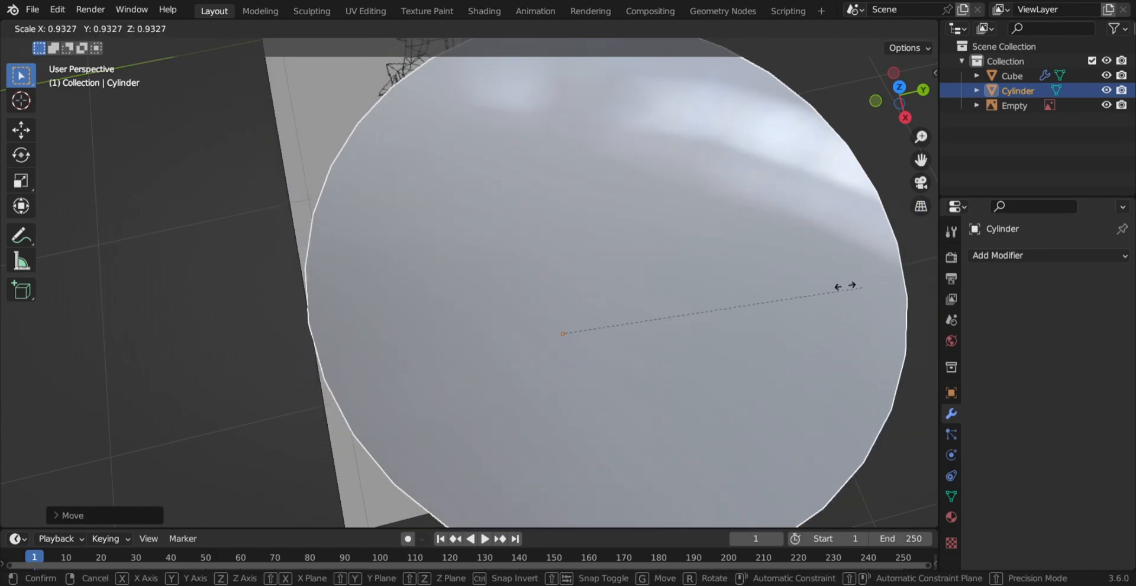
{"action": "left_click", "coordinate": [582, 314]}
{"action": "middle_click_drag", "start_coordinate": [581, 313], "coordinate": [747, 138]}
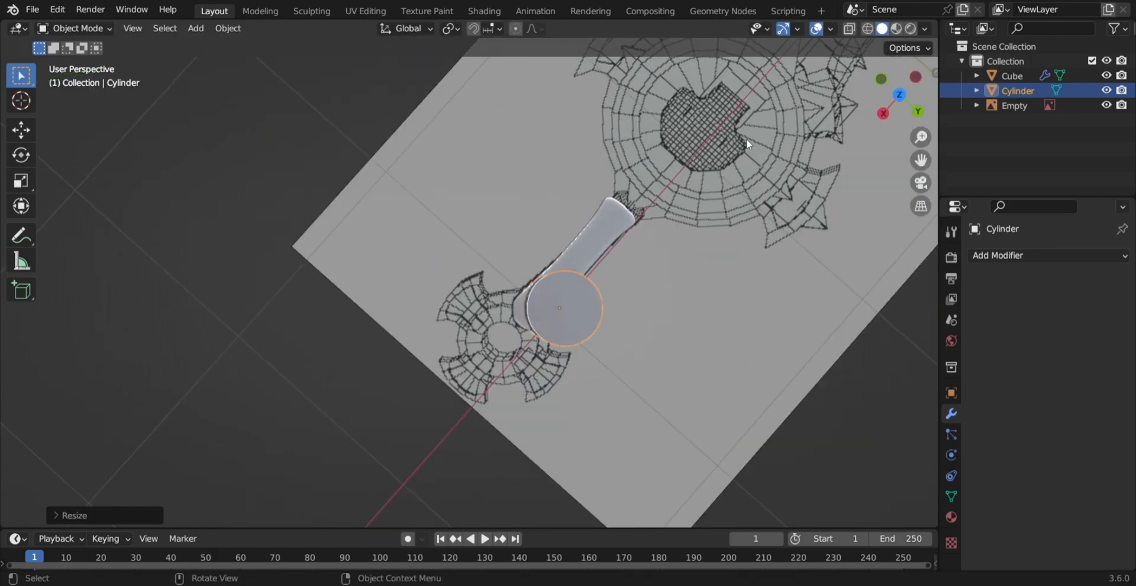
{"action": "left_click", "coordinate": [899, 97]}
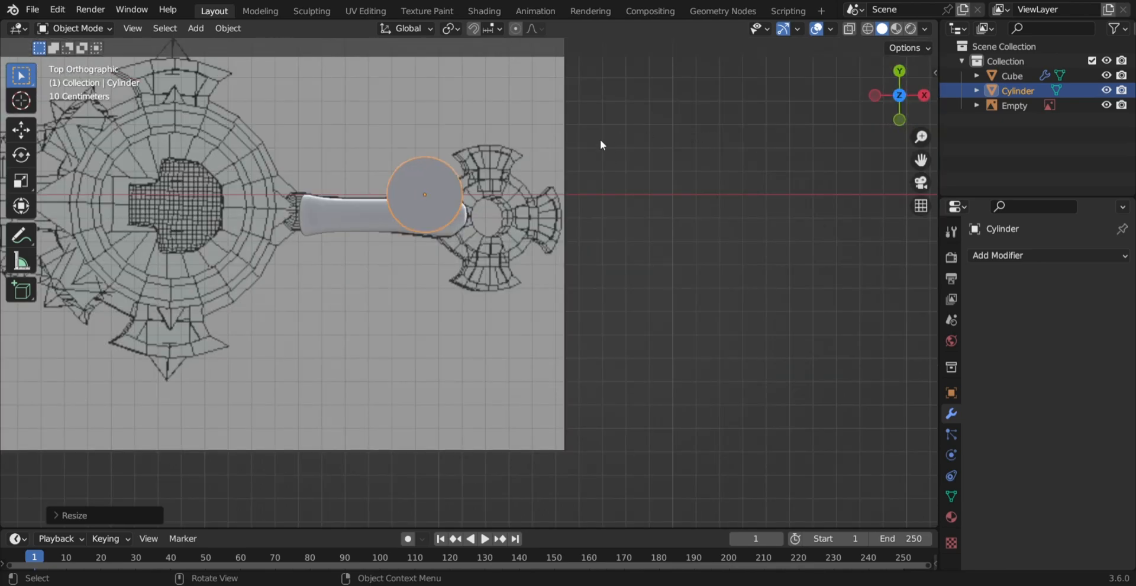
{"action": "key", "text": "shift+z"}
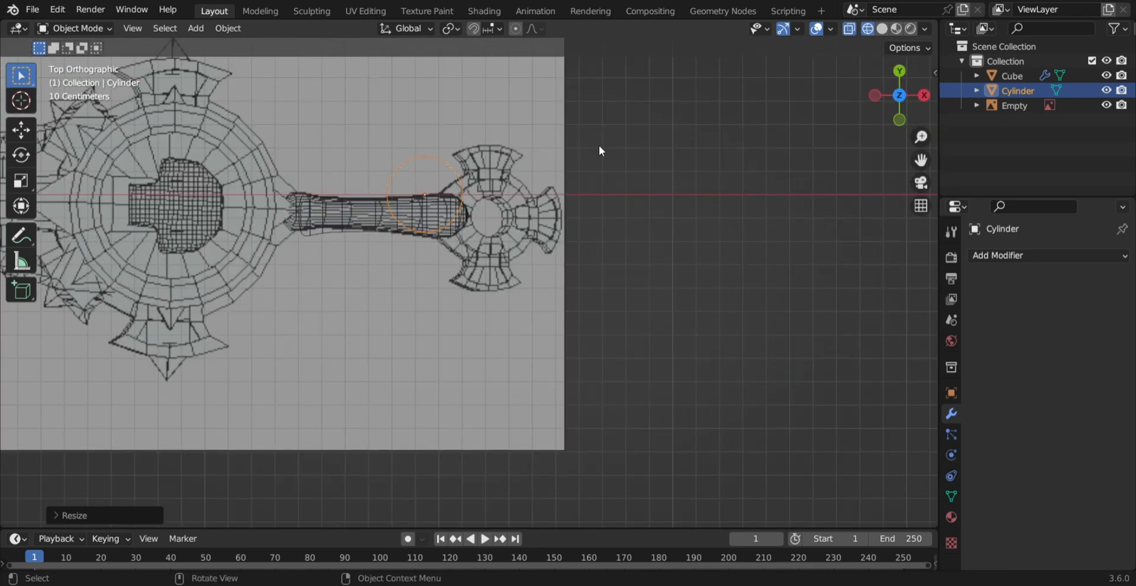
{"action": "scroll", "coordinate": [502, 164], "scroll_direction": "up", "scroll_amount": 3}
{"action": "middle_click_drag", "start_coordinate": [502, 164], "coordinate": [498, 274], "text": "shift"}
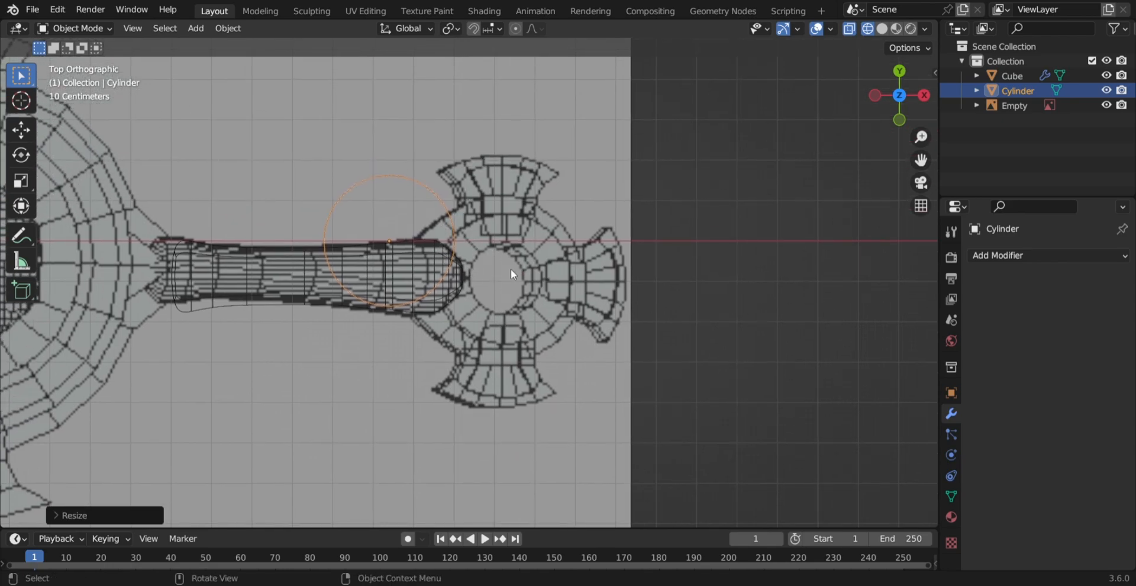
{"action": "key", "text": "g"}
{"action": "key", "text": "shift+z"}
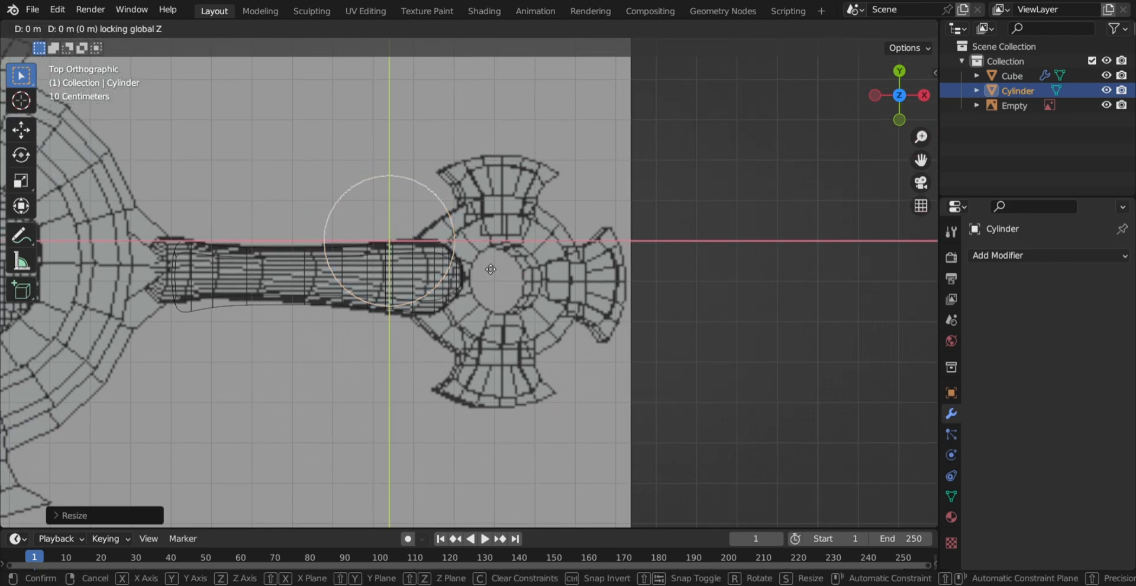
{"action": "left_click", "coordinate": [616, 305]}
Flatten the pommel cylinder along Z into a low disc close to the grip's thickness.
{"action": "middle_click_drag", "start_coordinate": [615, 305], "coordinate": [601, 172]}
{"action": "scroll", "coordinate": [349, 343], "scroll_direction": "up", "scroll_amount": 2}
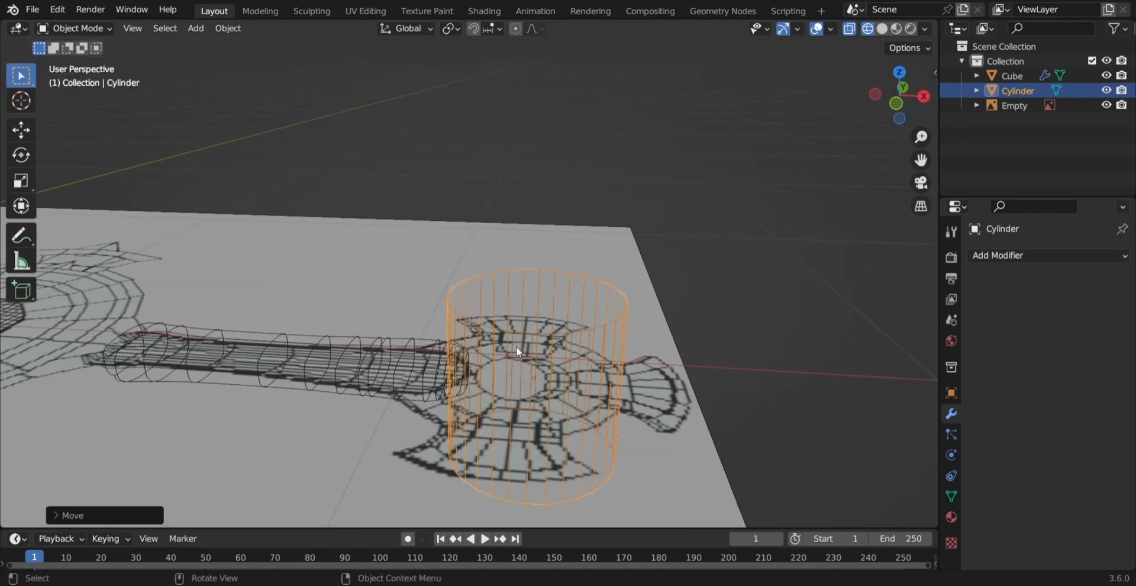
{"action": "left_click", "coordinate": [513, 269]}
{"action": "left_click", "coordinate": [719, 194]}
{"action": "mouse_move", "coordinate": [662, 260]}
{"action": "middle_mouse_down"}
{"action": "mouse_move", "coordinate": [610, 310]}
{"action": "mouse_move", "coordinate": [612, 324]}
{"action": "mouse_move", "coordinate": [613, 293]}
{"action": "middle_mouse_up"}
{"action": "key", "text": "shift+z"}
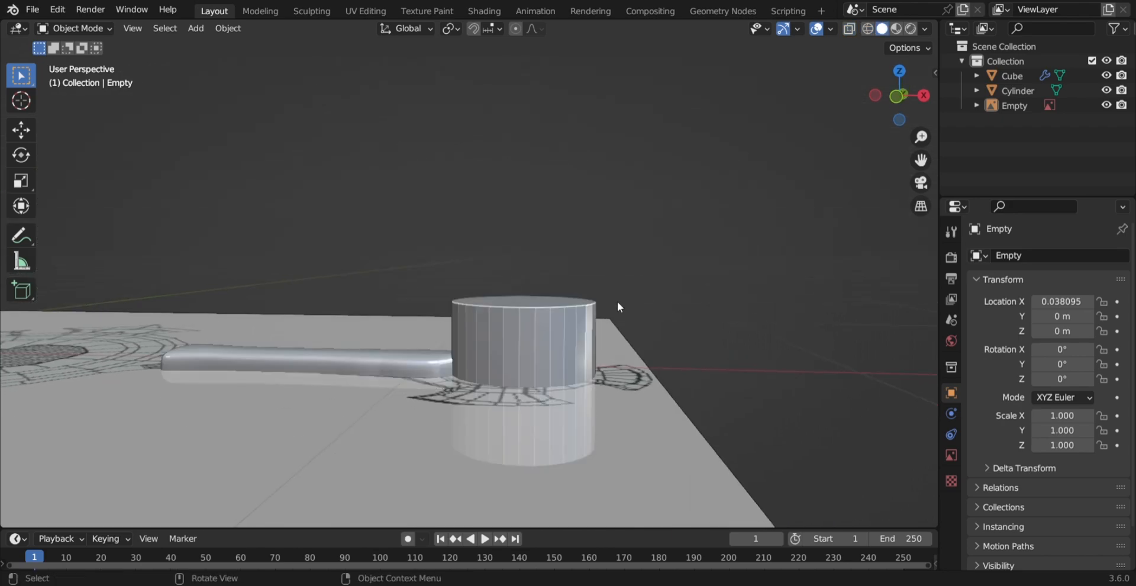
{"action": "left_click", "coordinate": [593, 367]}
{"action": "scroll", "coordinate": [594, 367], "scroll_direction": "up", "scroll_amount": 4}
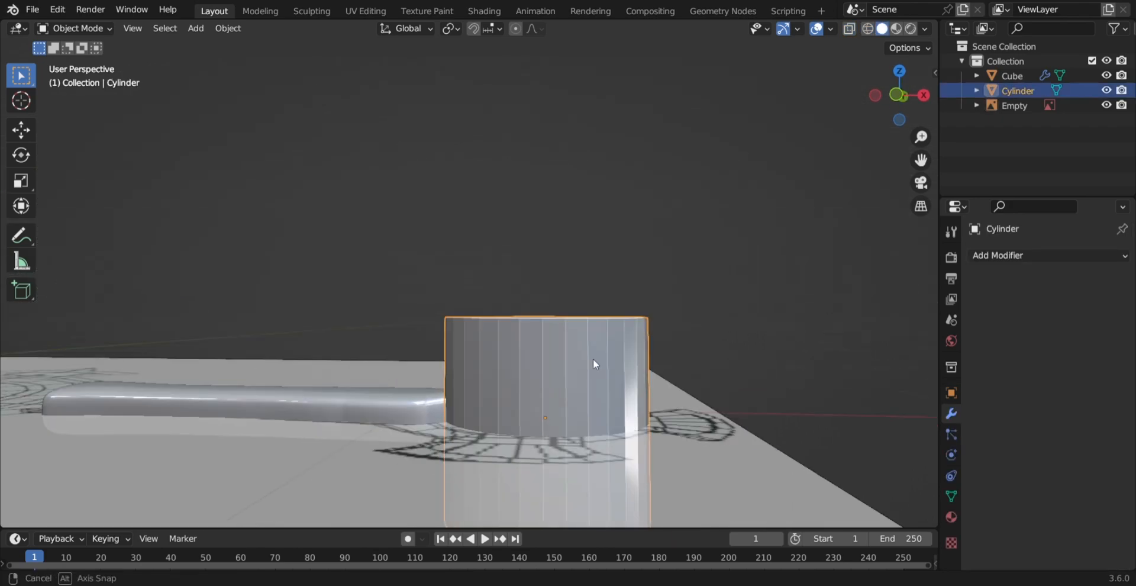
{"action": "key", "text": "s"}
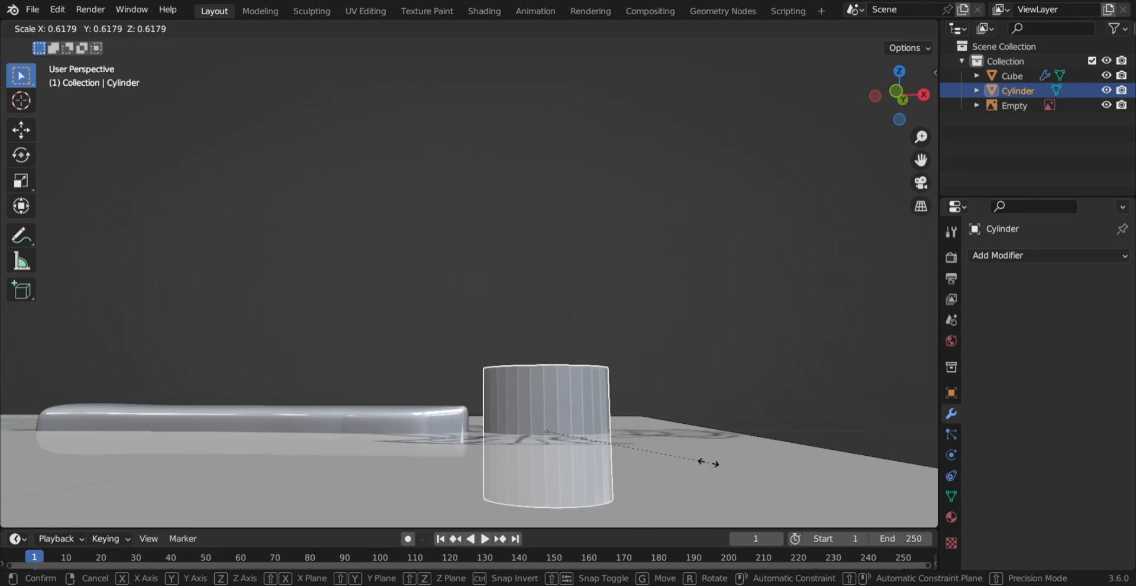
{"action": "key", "text": "z"}
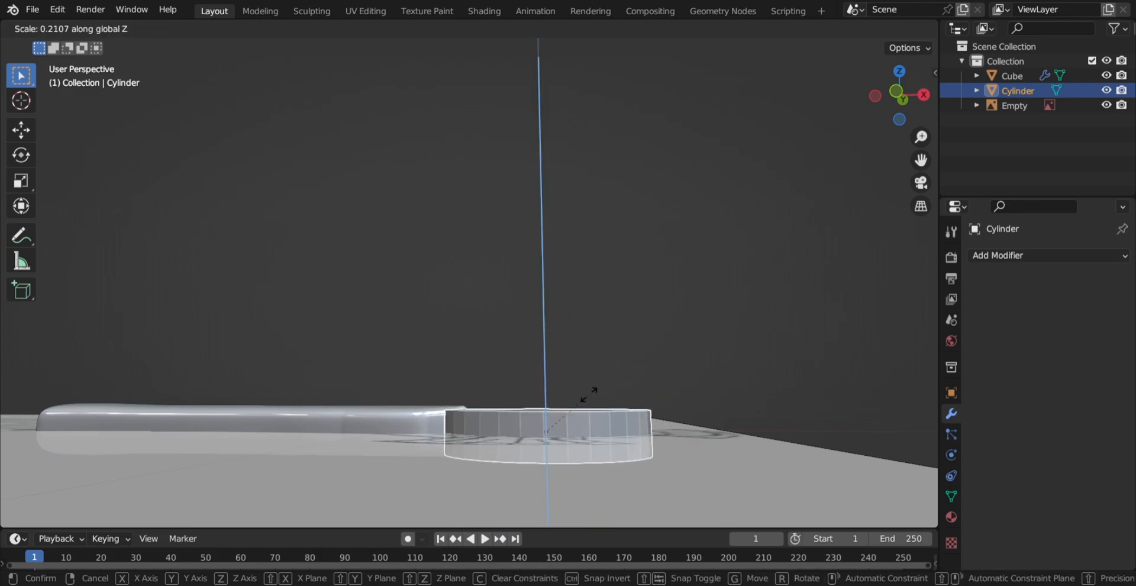
{"action": "left_click", "coordinate": [618, 402]}
Move the pommel disc along X toward the grip so that it overlaps the grip's end.
{"action": "middle_click_drag", "start_coordinate": [618, 402], "coordinate": [627, 111]}
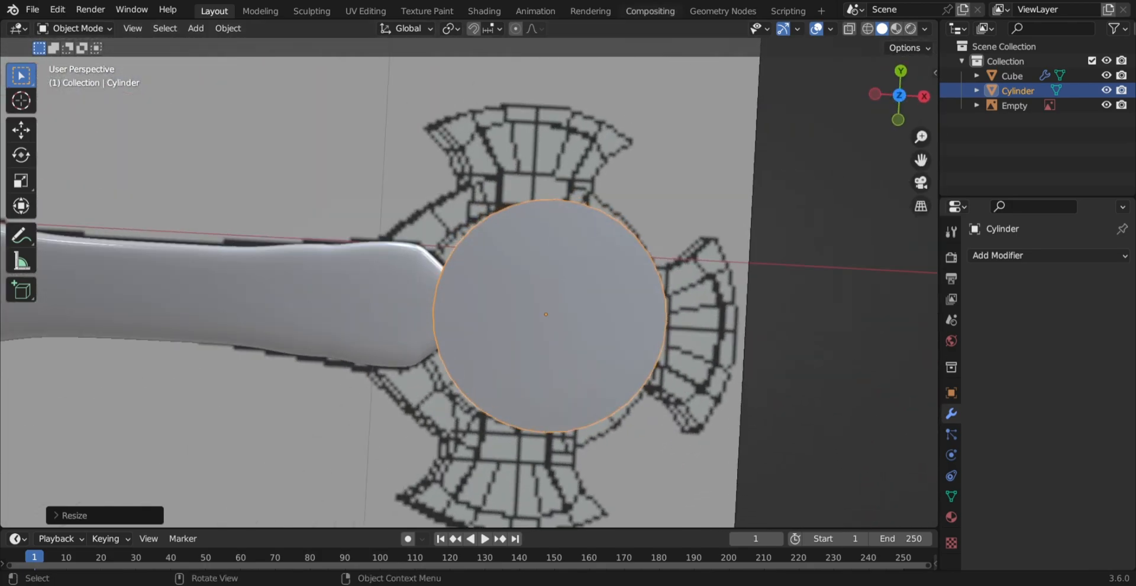
{"action": "key", "text": "g"}
{"action": "key", "text": "z"}
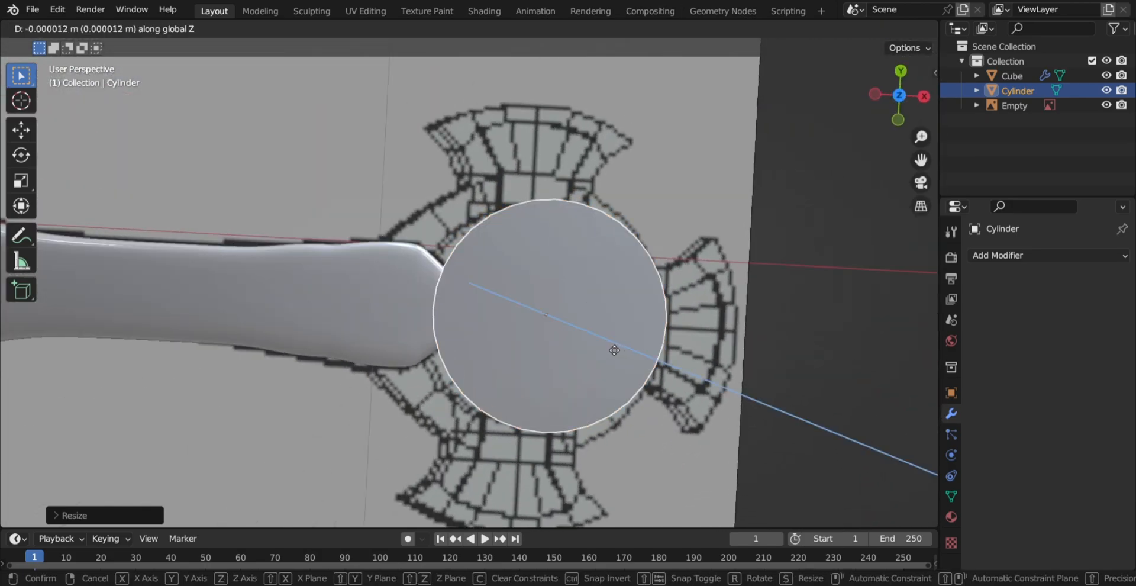
{"action": "key", "text": "x"}
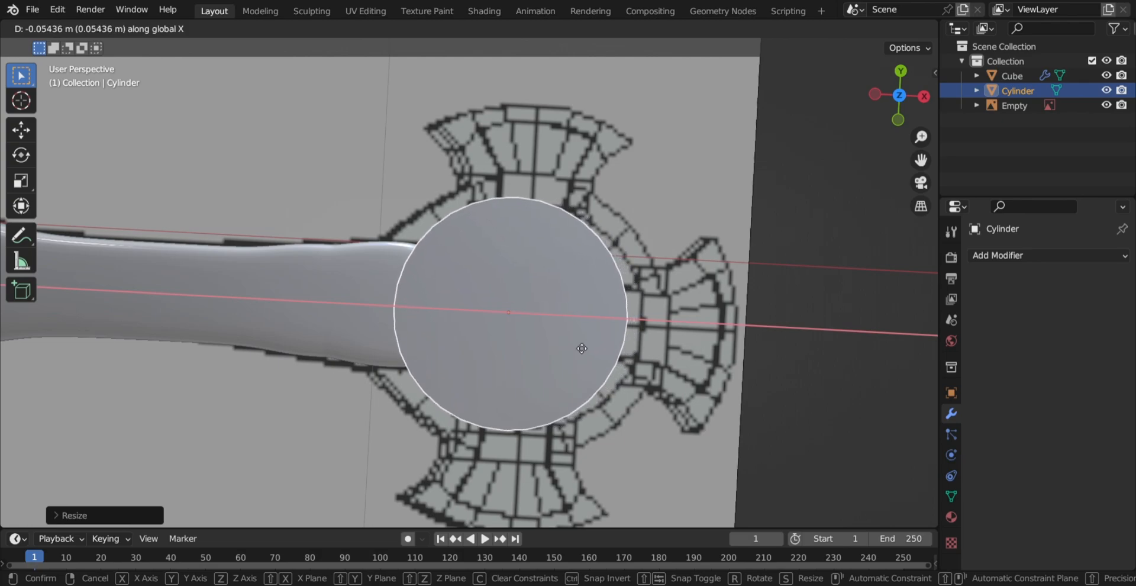
{"action": "left_click", "coordinate": [576, 346]}
Rescale the pommel disc along Z to adjust its thickness relative to the grip.
{"action": "scroll", "coordinate": [568, 346], "scroll_direction": "down", "scroll_amount": 4}
{"action": "scroll", "coordinate": [568, 345], "scroll_direction": "down", "scroll_amount": 2}
{"action": "middle_click_drag", "start_coordinate": [453, 301], "coordinate": [445, 426]}
{"action": "key", "text": "s"}
{"action": "key", "text": "z"}
{"action": "left_click", "coordinate": [527, 339]}
Duplicate the pommel disc in place and scale the copy down to roughly the size of the reference's central hole.
{"action": "scroll", "coordinate": [467, 360], "scroll_direction": "down", "scroll_amount": 3}
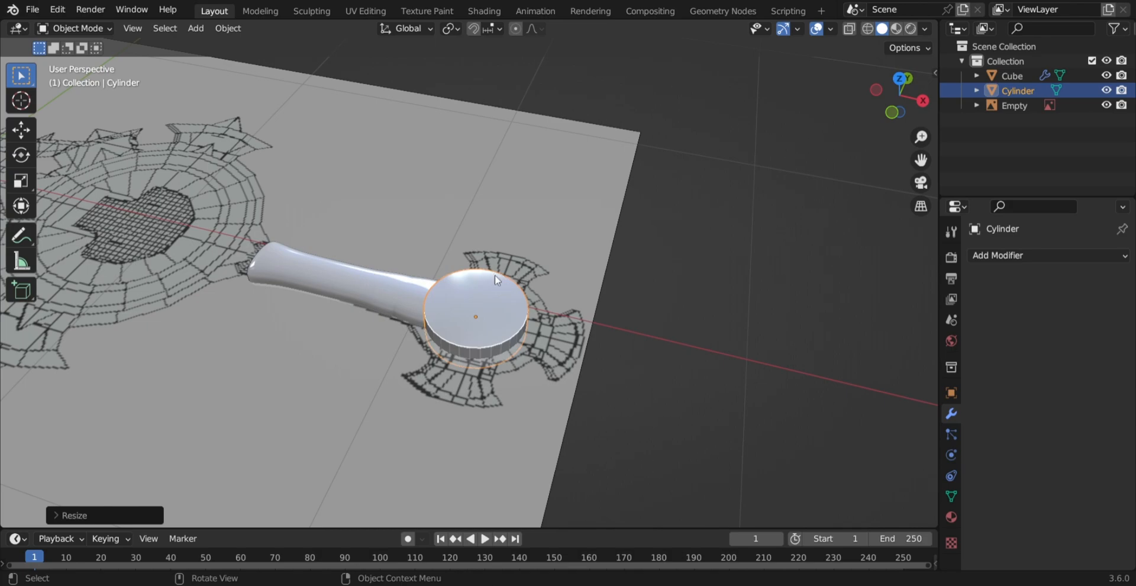
{"action": "scroll", "coordinate": [538, 350], "scroll_direction": "up", "scroll_amount": 5}
{"action": "middle_click_drag", "start_coordinate": [538, 349], "coordinate": [561, 281]}
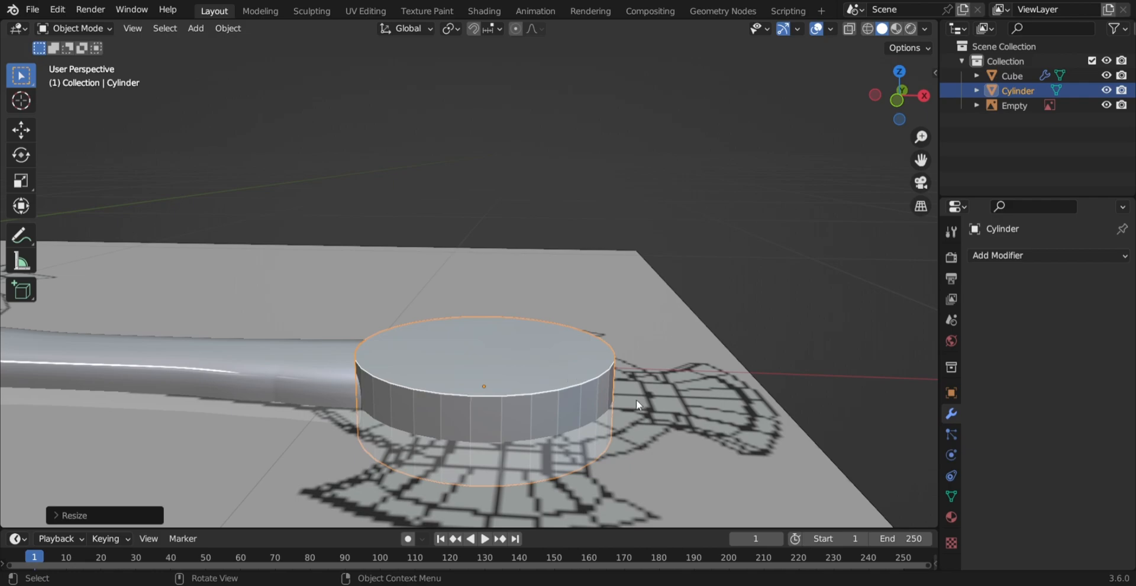
{"action": "key", "text": "shift+d"}
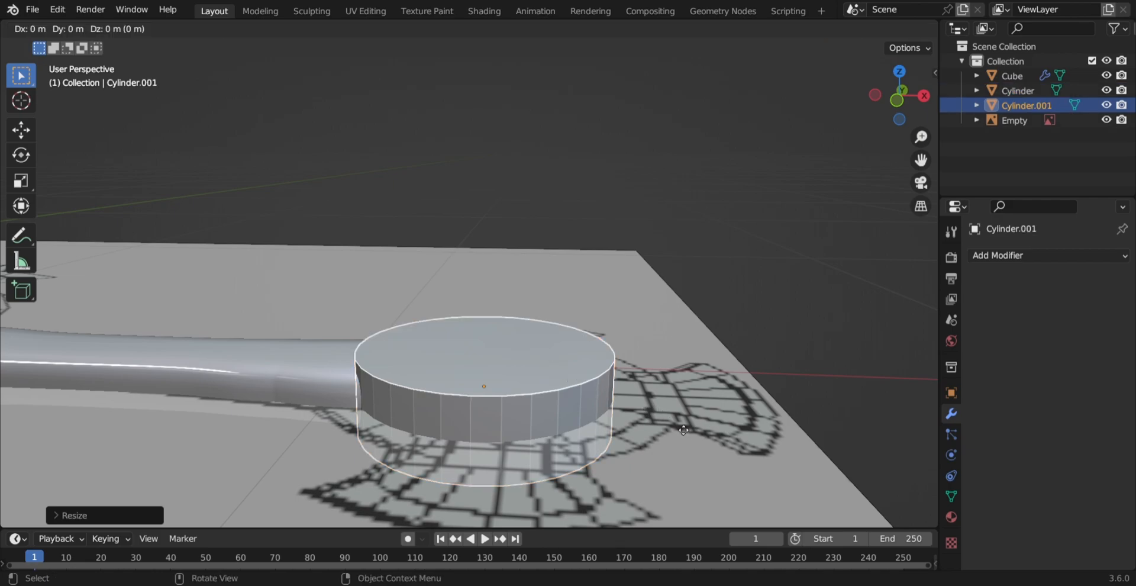
{"action": "left_click", "coordinate": [630, 399]}
{"action": "key", "text": "shift+z"}
{"action": "middle_click_drag", "start_coordinate": [630, 399], "coordinate": [519, 55]}
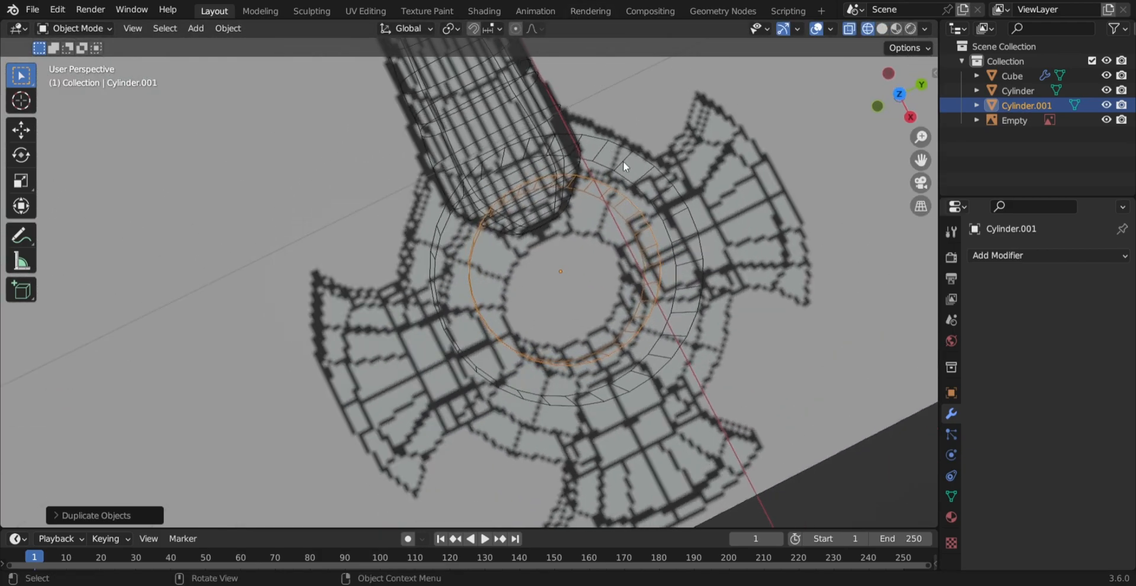
{"action": "middle_click_drag", "start_coordinate": [669, 261], "coordinate": [616, 213]}
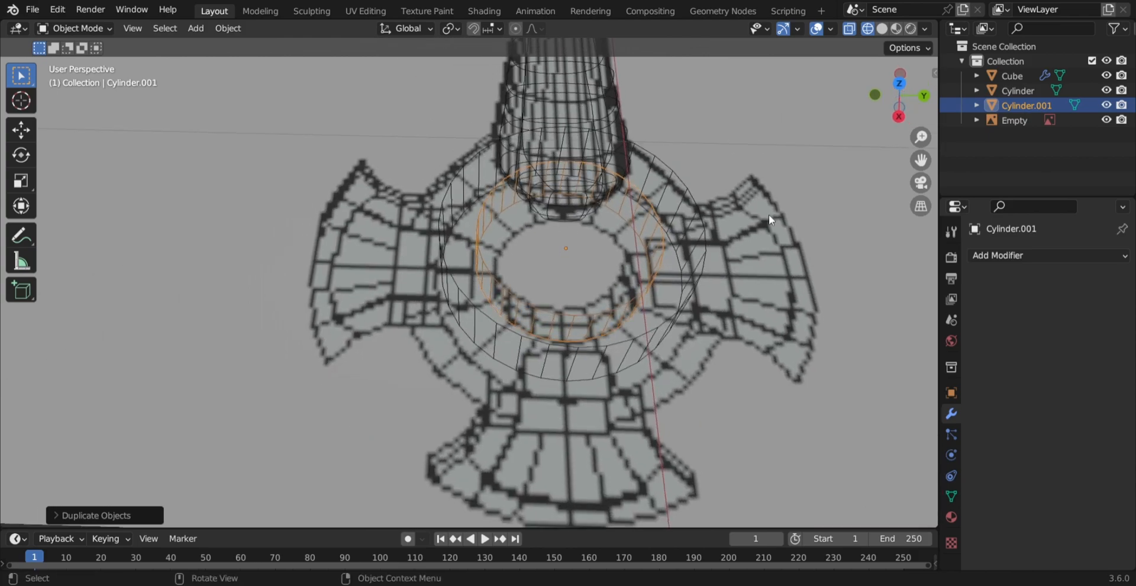
{"action": "key", "text": "s"}
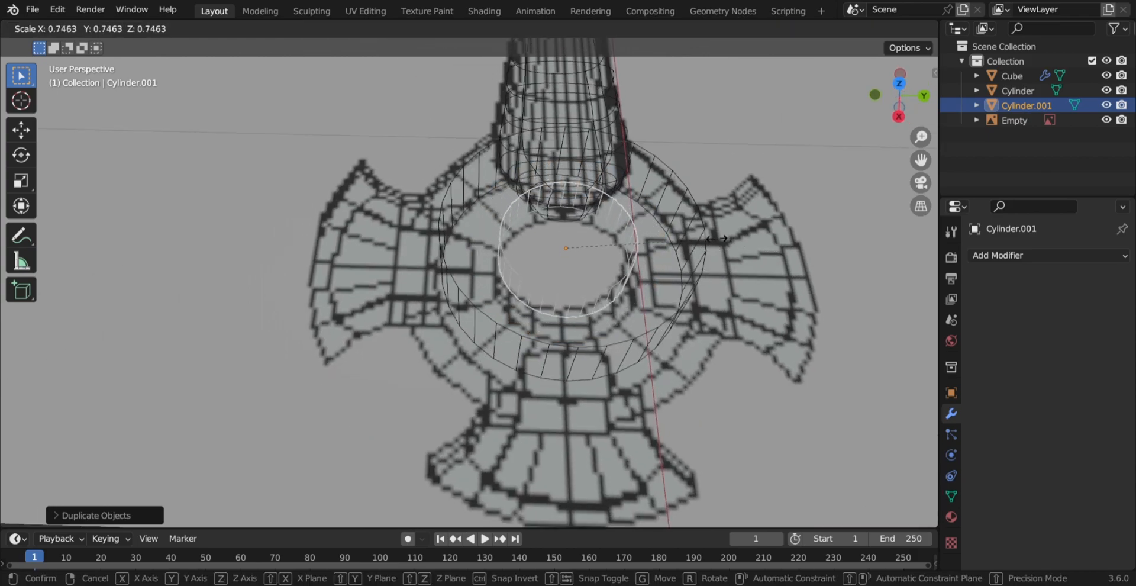
{"action": "left_click", "coordinate": [716, 239]}
Stretch the smaller cylinder along Z so it extends through both faces of the pommel disc.
{"action": "mouse_move", "coordinate": [710, 239]}
{"action": "middle_mouse_down"}
{"action": "mouse_move", "coordinate": [713, 282]}
{"action": "mouse_move", "coordinate": [743, 339]}
{"action": "mouse_move", "coordinate": [819, 129]}
{"action": "mouse_move", "coordinate": [714, 140]}
{"action": "middle_mouse_up"}
{"action": "key", "text": "shift+z"}
{"action": "key", "text": "s"}
{"action": "key", "text": "z"}
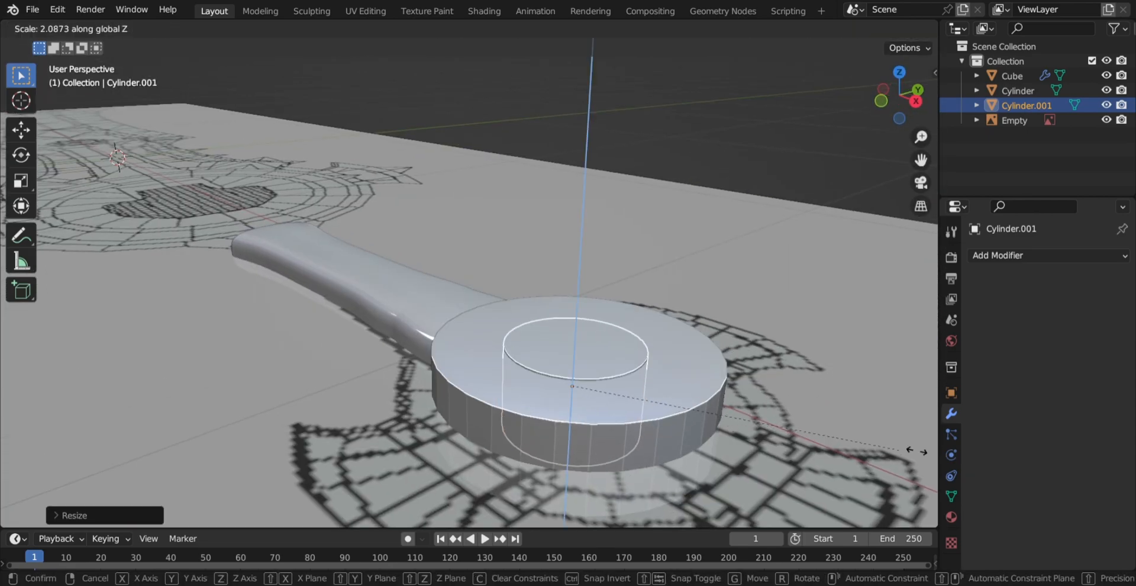
{"action": "left_click", "coordinate": [481, 460]}
Add a Boolean modifier set to Difference on the large pommel disc, with the inner cylinder as its cutting object.
{"action": "scroll", "coordinate": [482, 460], "scroll_direction": "down", "scroll_amount": 3}
{"action": "middle_click_drag", "start_coordinate": [481, 461], "coordinate": [504, 512]}
{"action": "scroll", "coordinate": [524, 313], "scroll_direction": "up", "scroll_amount": 3}
{"action": "scroll", "coordinate": [500, 342], "scroll_direction": "up", "scroll_amount": 3}
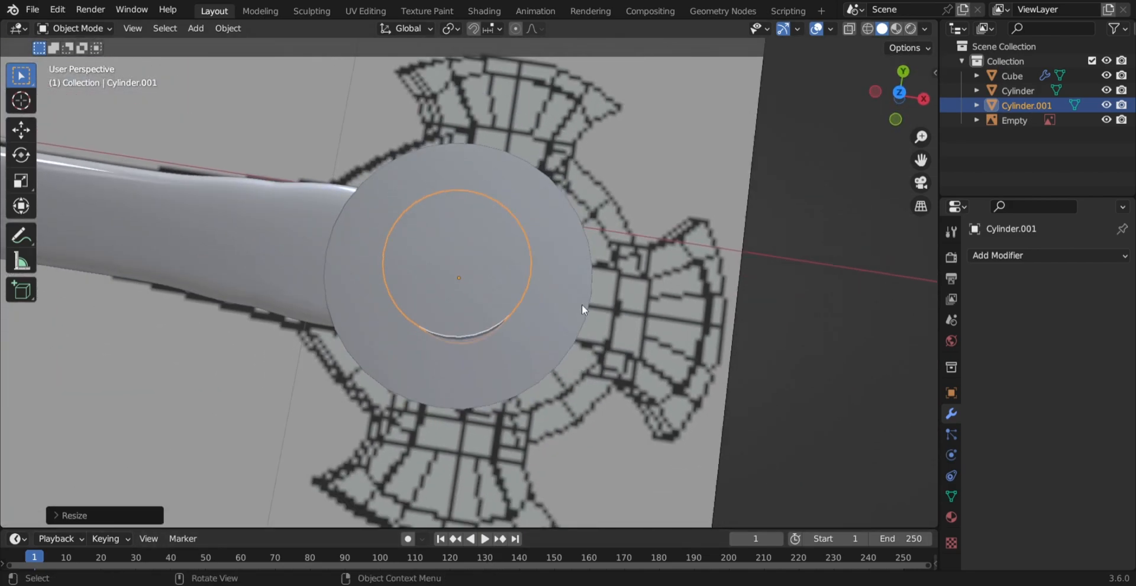
{"action": "left_click", "coordinate": [581, 305]}
{"action": "middle_click_drag", "start_coordinate": [578, 301], "coordinate": [634, 172]}
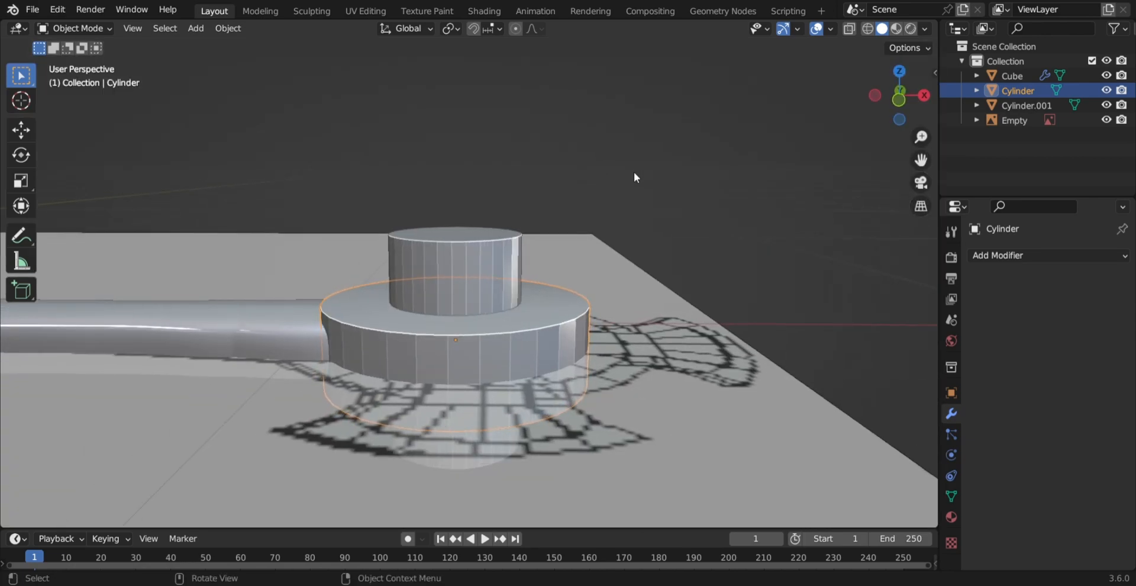
{"action": "left_click", "coordinate": [994, 255]}
{"action": "left_click", "coordinate": [1036, 258]}
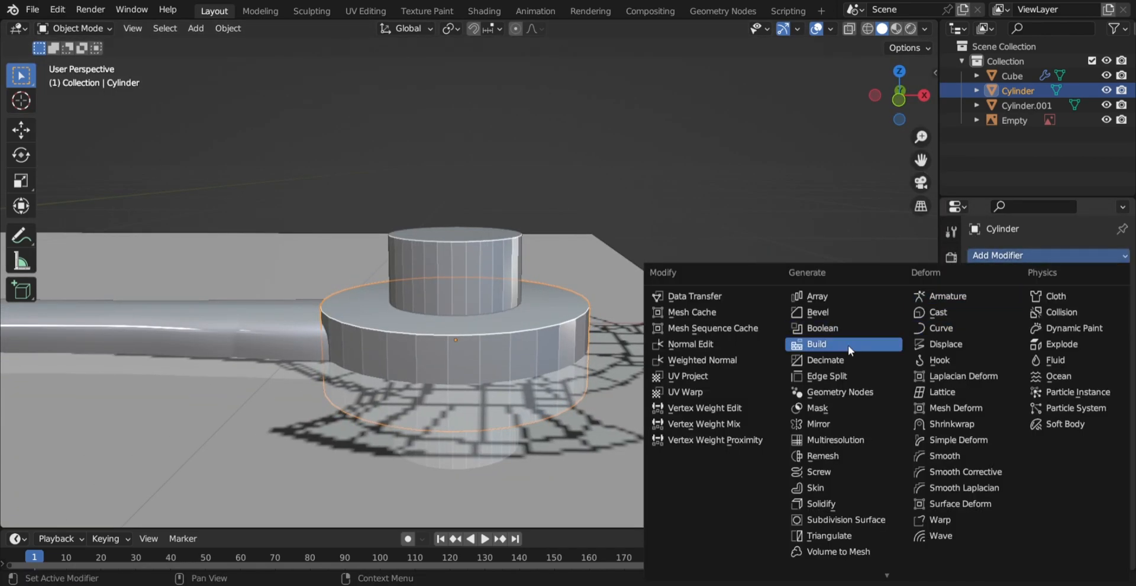
{"action": "left_click", "coordinate": [836, 330]}
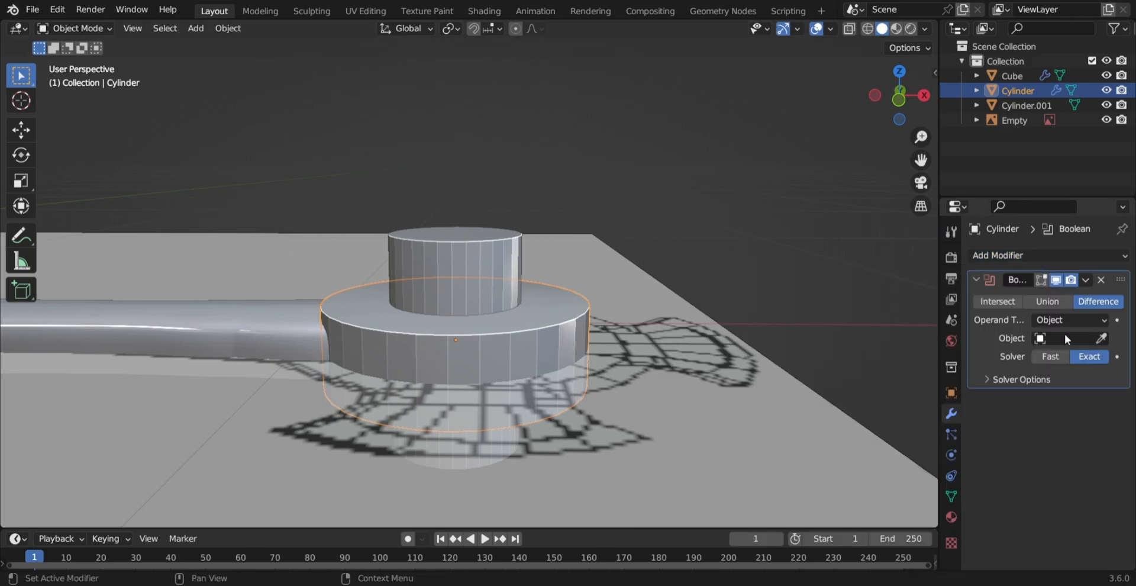
{"action": "left_click", "coordinate": [1102, 339]}
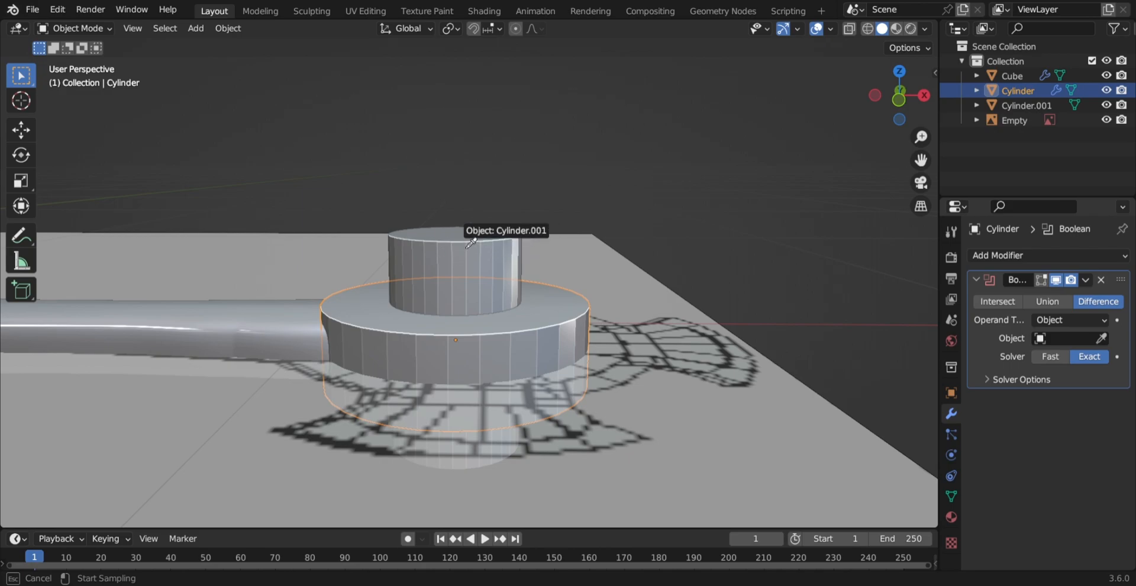
{"action": "left_click", "coordinate": [468, 252]}
{"action": "middle_click_drag", "start_coordinate": [492, 354], "coordinate": [495, 350]}
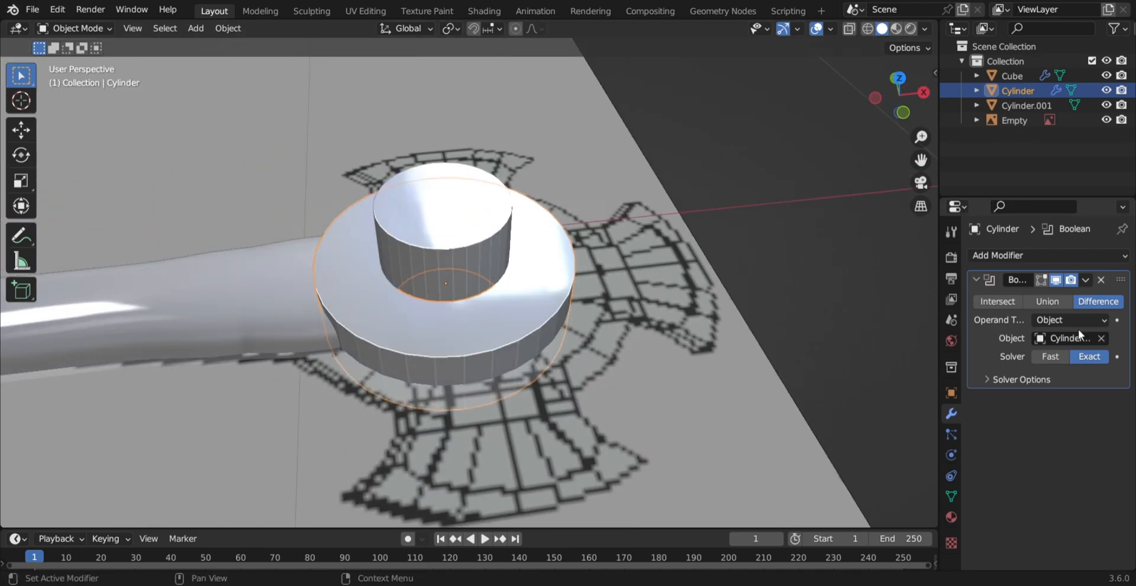
{"action": "scroll", "coordinate": [598, 284], "scroll_direction": "up", "scroll_amount": 5}
{"action": "left_click", "coordinate": [444, 158]}
{"action": "left_click", "coordinate": [445, 157]}
{"action": "left_click", "coordinate": [444, 157]}
{"action": "scroll", "coordinate": [465, 172], "scroll_direction": "down", "scroll_amount": 2}
{"action": "left_click", "coordinate": [591, 302]}
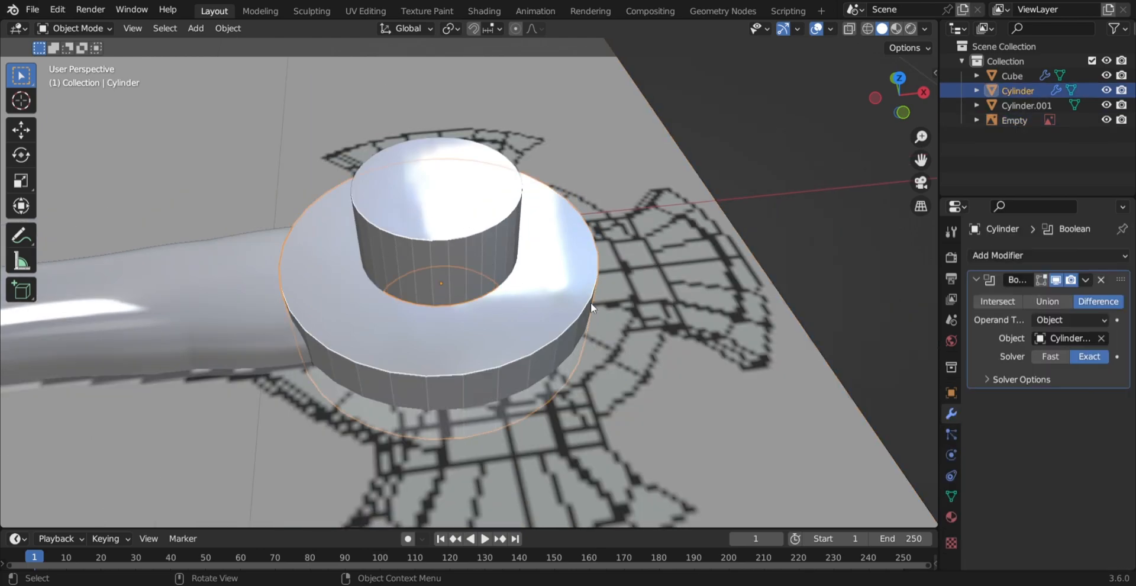
{"action": "scroll", "coordinate": [590, 303], "scroll_direction": "down", "scroll_amount": 3}
{"action": "scroll", "coordinate": [568, 291], "scroll_direction": "down", "scroll_amount": 4}
{"action": "scroll", "coordinate": [516, 374], "scroll_direction": "up", "scroll_amount": 5}
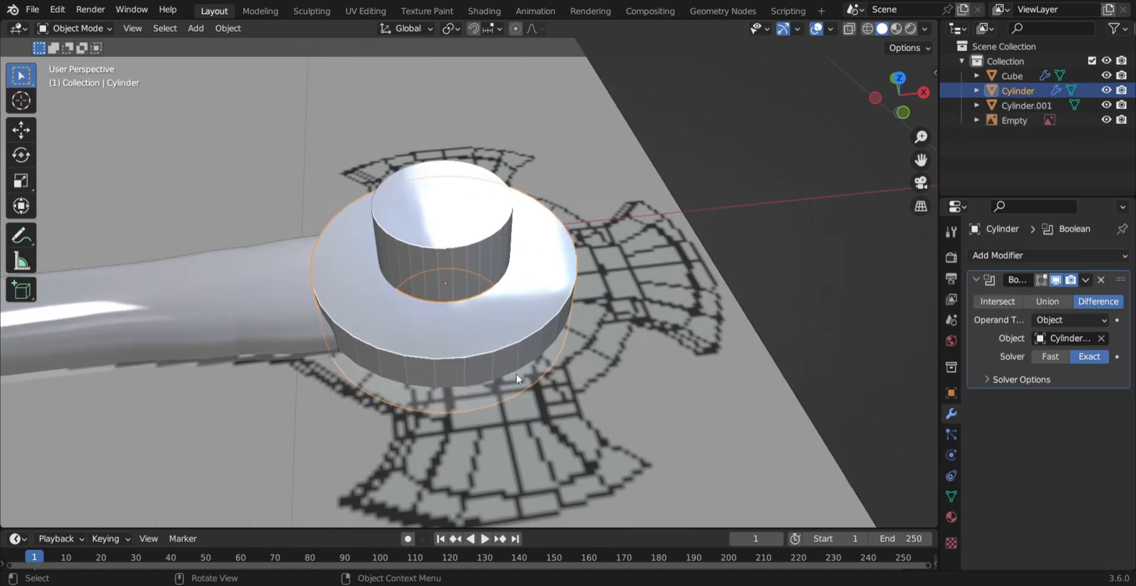
Temporarily hide the inner cylinder to inspect the hole cut through the pommel disc, and unhide it.
{"action": "left_click", "coordinate": [459, 214]}
{"action": "middle_click_drag", "start_coordinate": [510, 251], "coordinate": [524, 216]}
{"action": "key", "text": "h"}
{"action": "scroll", "coordinate": [490, 231], "scroll_direction": "up", "scroll_amount": 5}
{"action": "scroll", "coordinate": [545, 396], "scroll_direction": "up", "scroll_amount": 3}
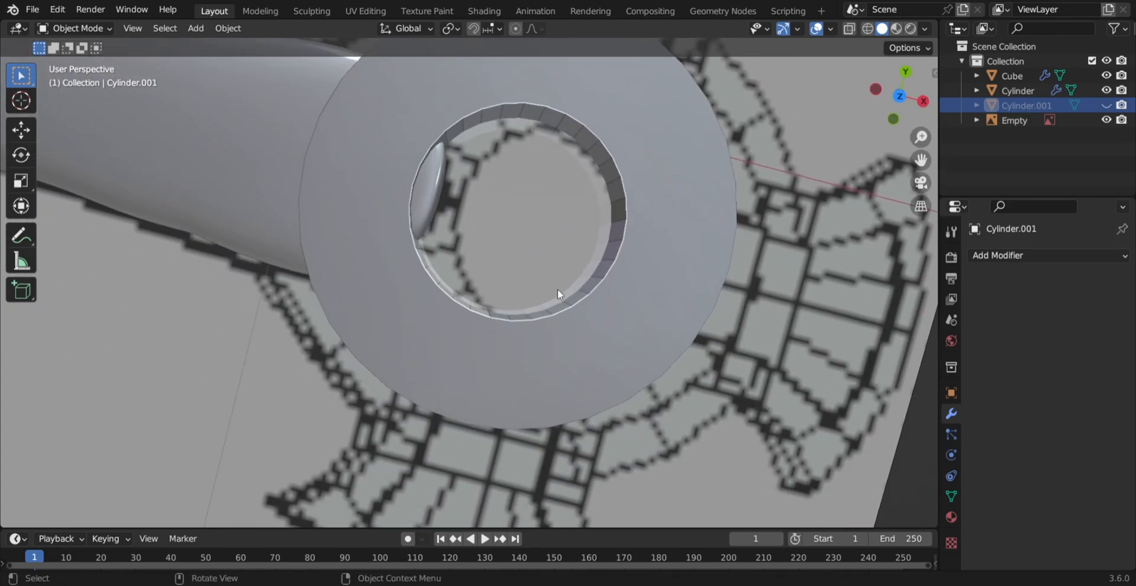
{"action": "scroll", "coordinate": [557, 289], "scroll_direction": "down", "scroll_amount": 2}
{"action": "middle_click_drag", "start_coordinate": [557, 289], "coordinate": [375, 147]}
{"action": "scroll", "coordinate": [557, 242], "scroll_direction": "down", "scroll_amount": 2}
{"action": "key", "text": "alt+h"}
{"action": "scroll", "coordinate": [573, 201], "scroll_direction": "up", "scroll_amount": 4}
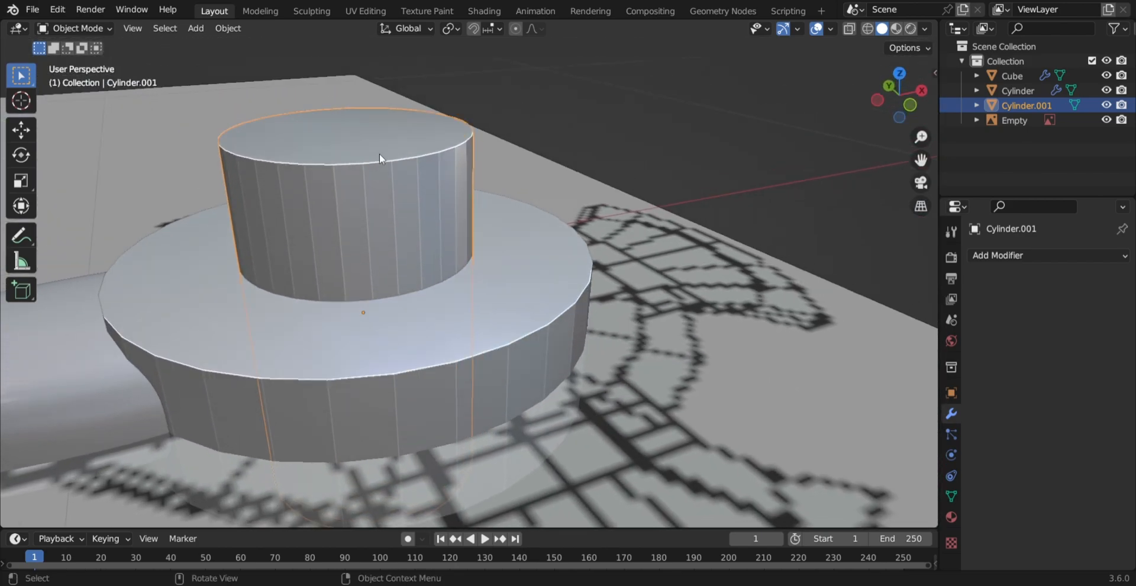
Try deleting the inner cylinder while the Boolean modifier is unapplied, and undo the deletion.
{"action": "key", "text": "Delete"}
{"action": "middle_click_drag", "start_coordinate": [381, 157], "coordinate": [436, 225]}
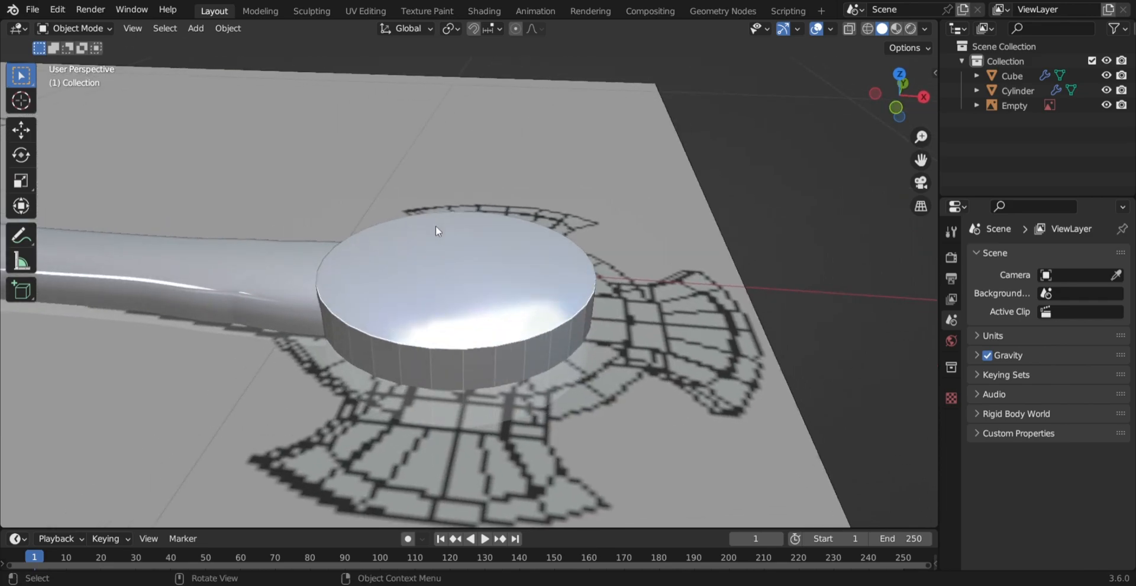
{"action": "key", "text": "ctrl+z"}
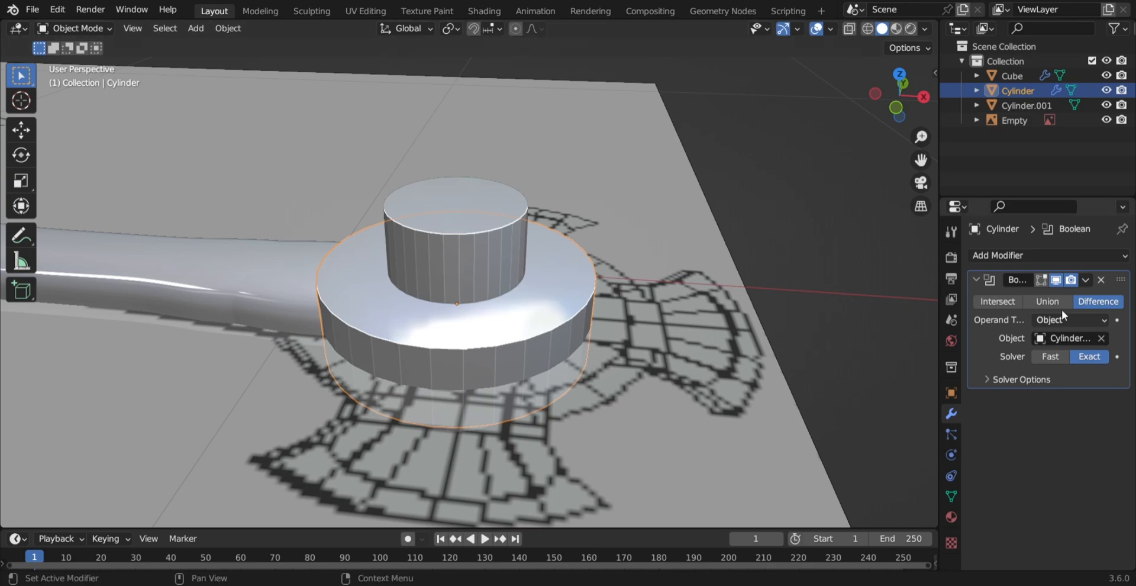
Apply the Boolean modifier on the pommel disc and delete the inner cylinder used as the cutter.
{"action": "left_click", "coordinate": [1085, 279]}
{"action": "left_click", "coordinate": [1085, 280]}
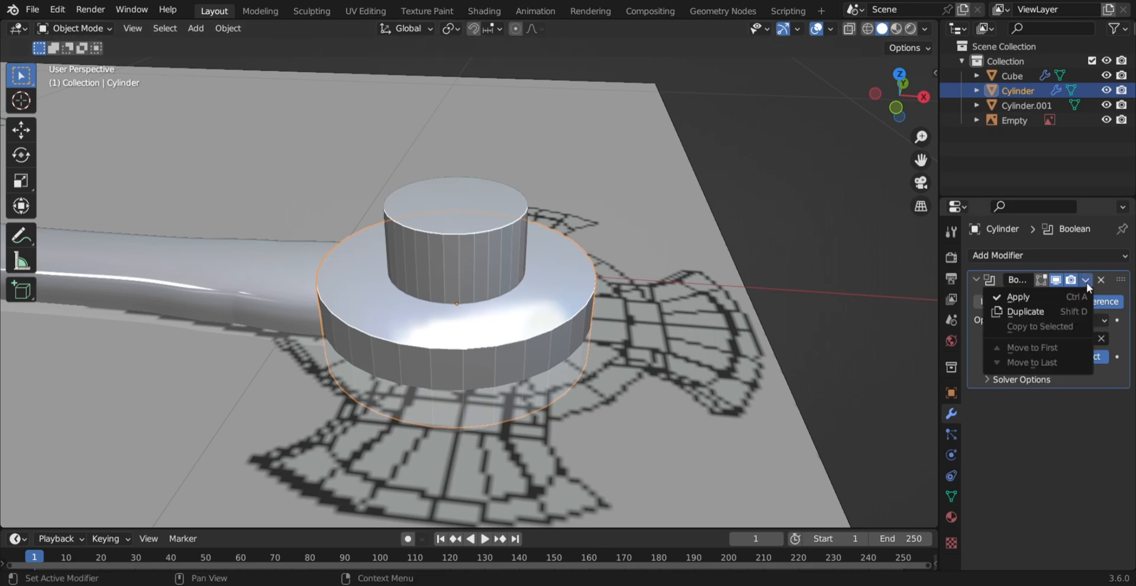
{"action": "left_click", "coordinate": [1035, 298]}
{"action": "left_click", "coordinate": [486, 214]}
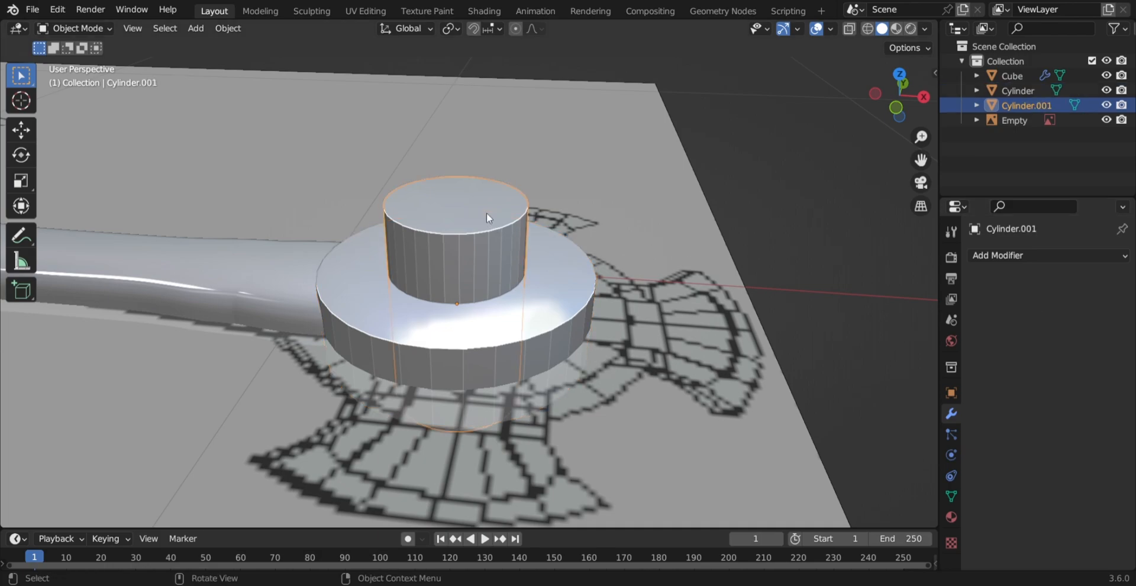
{"action": "key", "text": "Delete"}
Move the pommel ring along X so it meets the end of the grip.
{"action": "middle_click_drag", "start_coordinate": [487, 212], "coordinate": [507, 300]}
{"action": "left_click", "coordinate": [508, 301]}
{"action": "key", "text": "g"}
{"action": "key", "text": "x"}
{"action": "left_click", "coordinate": [505, 274]}
{"action": "middle_click_drag", "start_coordinate": [505, 275], "coordinate": [512, 191]}
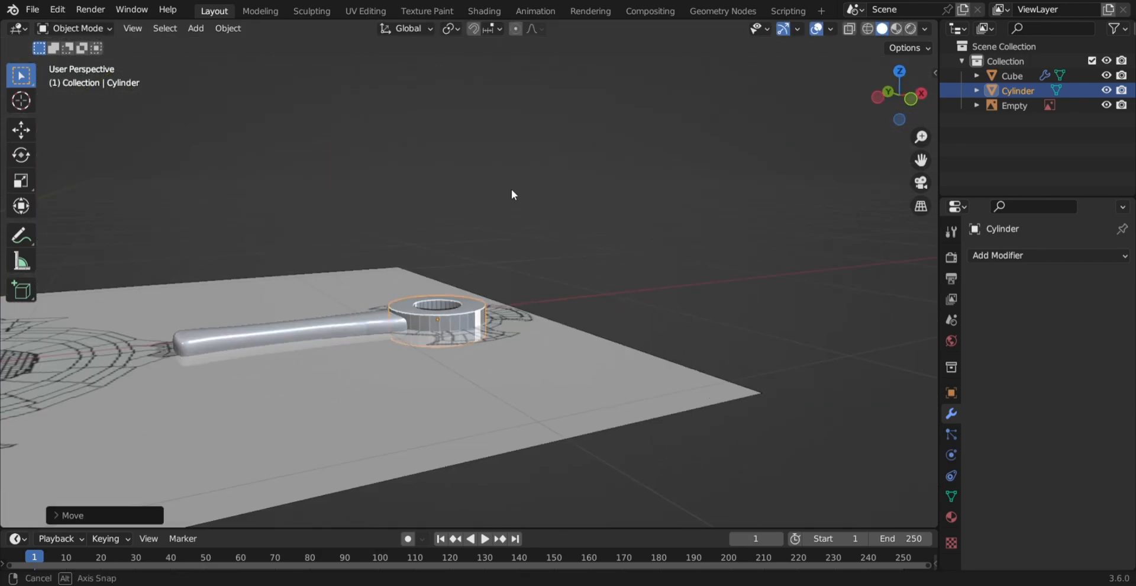
Move the reference image along X to a location of about 0.099 m.
{"action": "left_click", "coordinate": [683, 247]}
{"action": "middle_click_drag", "start_coordinate": [683, 247], "coordinate": [692, 426]}
{"action": "scroll", "coordinate": [446, 371], "scroll_direction": "up", "scroll_amount": 3}
{"action": "middle_click_drag", "start_coordinate": [374, 248], "coordinate": [371, 304]}
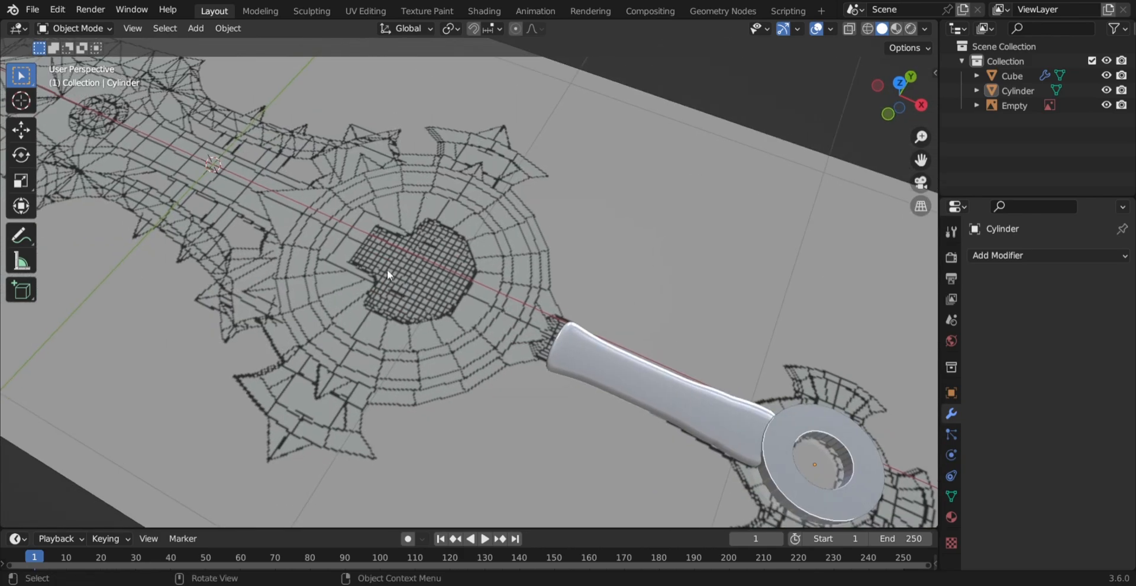
{"action": "scroll", "coordinate": [473, 235], "scroll_direction": "down", "scroll_amount": 1}
{"action": "middle_click_drag", "start_coordinate": [475, 239], "coordinate": [605, 339], "text": "shift"}
{"action": "left_click", "coordinate": [510, 278]}
{"action": "key", "text": "g"}
{"action": "key", "text": "x"}
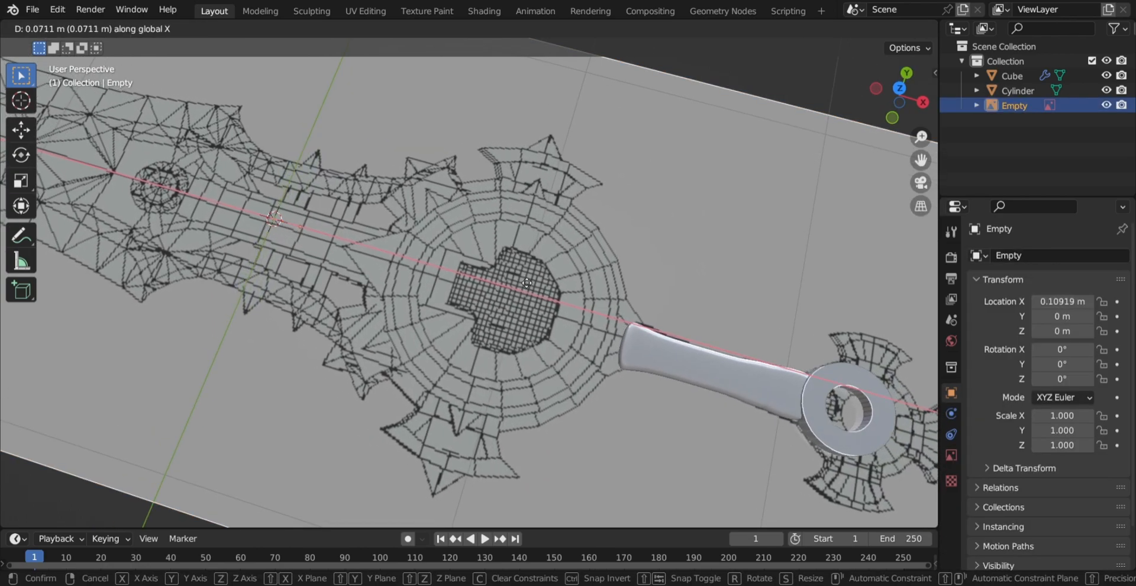
{"action": "left_click", "coordinate": [526, 281]}
Add a cylinder mesh, scale it down from its default size, and move it along X onto the reference's circular guard.
{"action": "key", "text": "shift+a"}
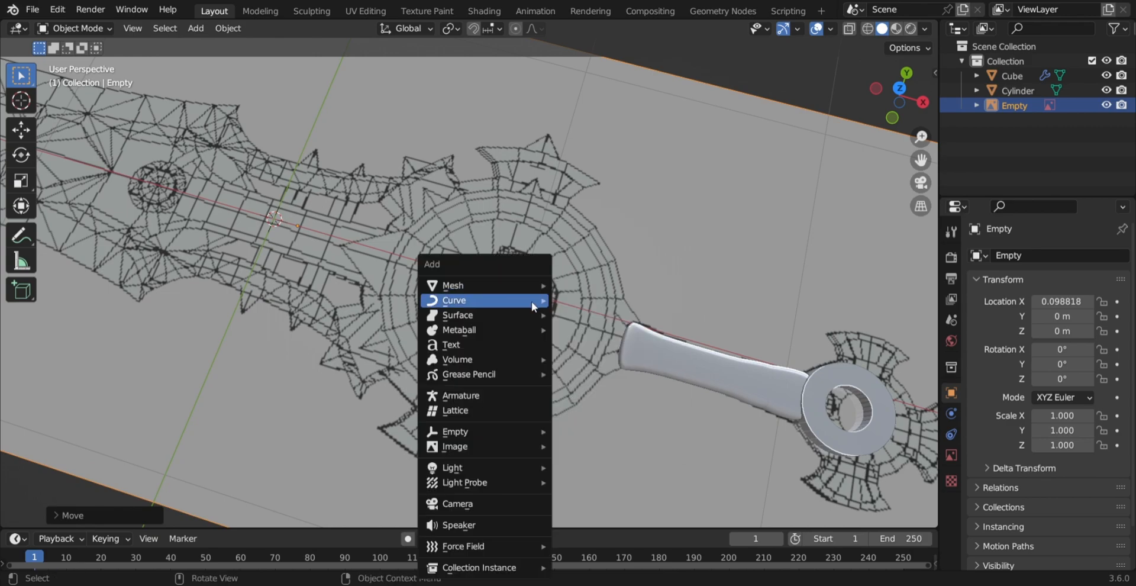
{"action": "mouse_move", "coordinate": [499, 284]}
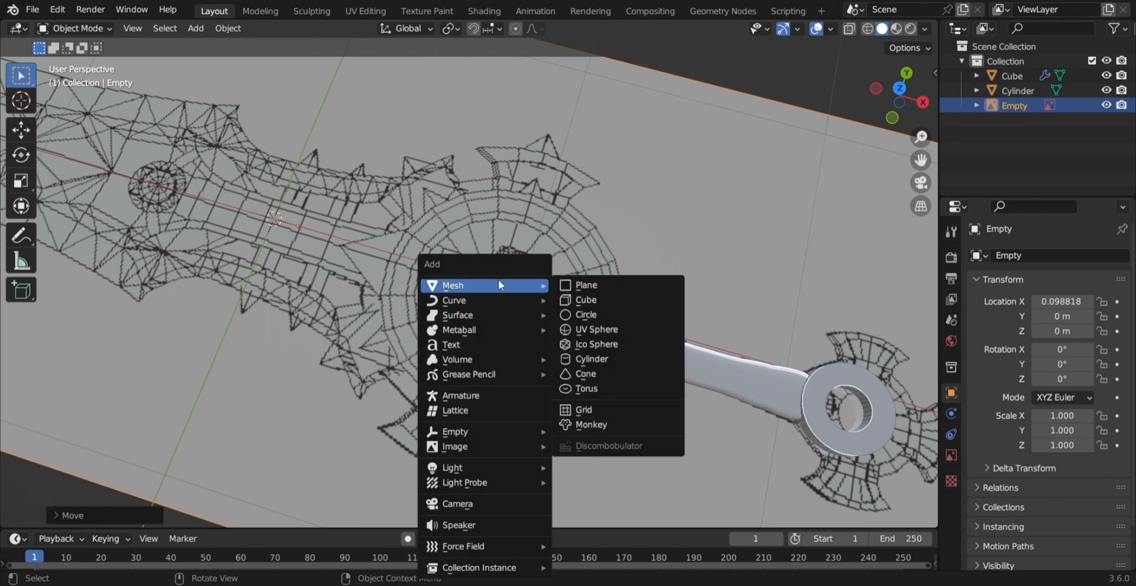
{"action": "left_click", "coordinate": [591, 361]}
{"action": "key", "text": "s"}
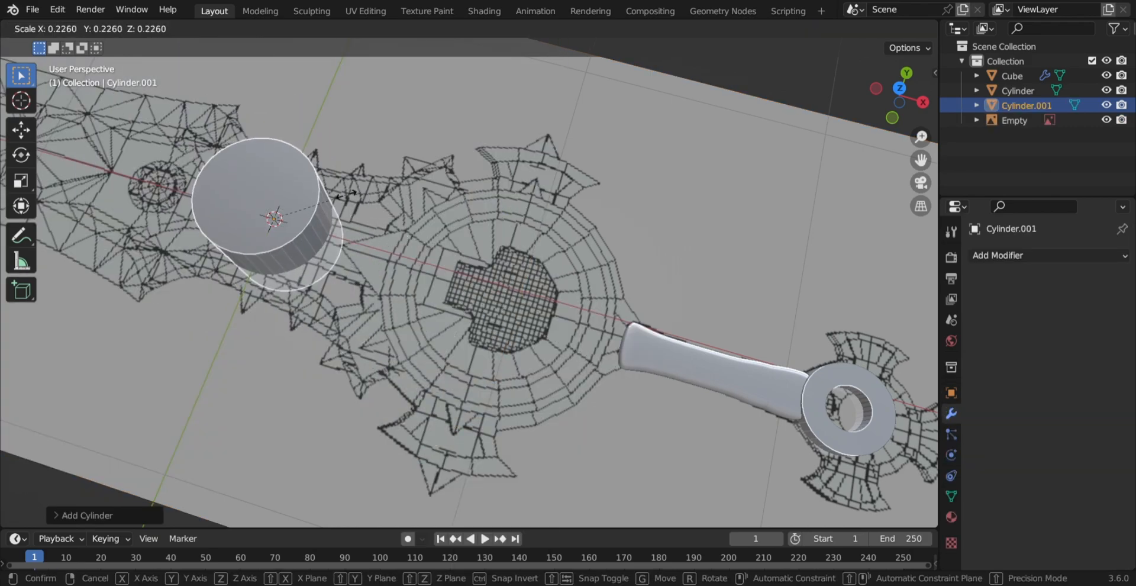
{"action": "left_click", "coordinate": [398, 215]}
{"action": "key", "text": "g"}
{"action": "key", "text": "x"}
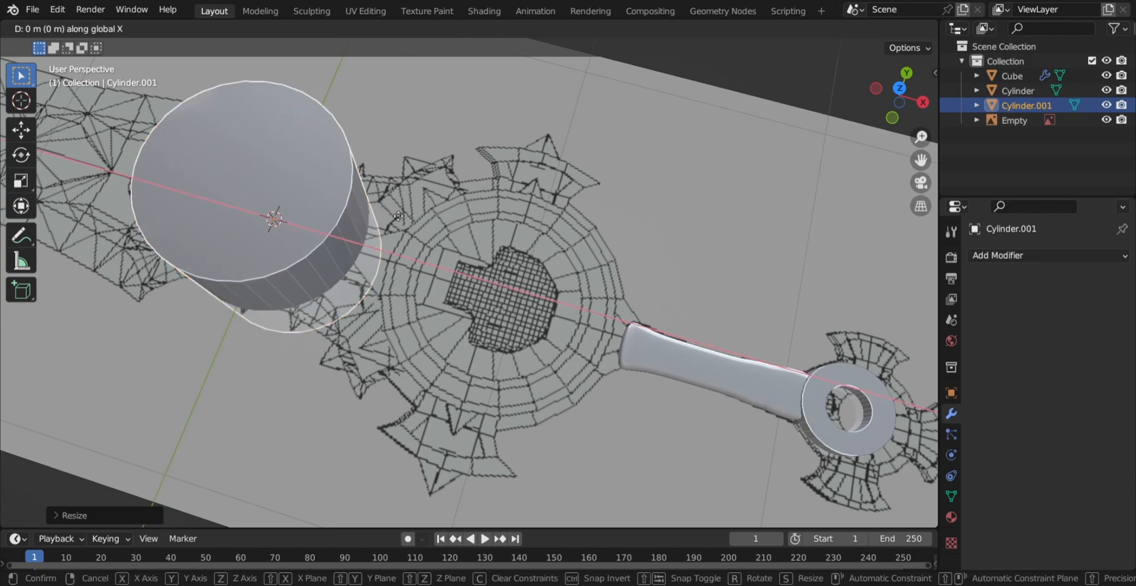
{"action": "left_click", "coordinate": [637, 293]}
Rescale the new cylinder uniformly to fit the circular guard outline in the reference.
{"action": "middle_click_drag", "start_coordinate": [636, 293], "coordinate": [608, 345]}
{"action": "middle_click_drag", "start_coordinate": [552, 509], "coordinate": [521, 487], "text": "shift"}
{"action": "scroll", "coordinate": [521, 398], "scroll_direction": "down", "scroll_amount": 4}
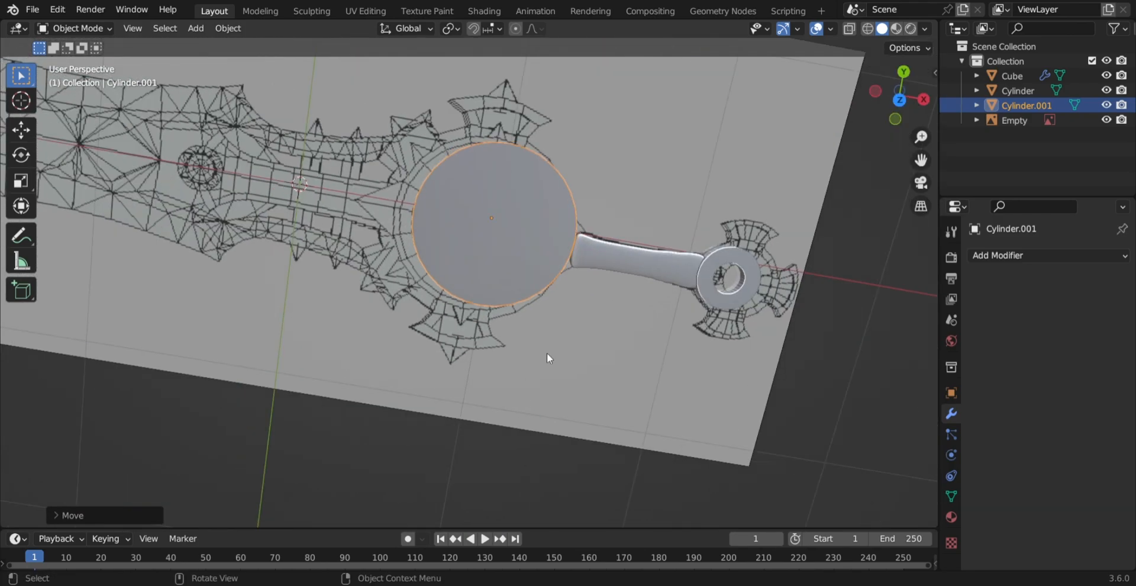
{"action": "key", "text": "s"}
{"action": "left_click", "coordinate": [573, 332]}
Move the guard cylinder within the XY plane by about 0.09 m in X and -0.04 m in Y, in line with the grip.
{"action": "middle_click_drag", "start_coordinate": [572, 332], "coordinate": [527, 145]}
{"action": "scroll", "coordinate": [496, 335], "scroll_direction": "up", "scroll_amount": 4}
{"action": "middle_click_drag", "start_coordinate": [502, 402], "coordinate": [480, 402]}
{"action": "scroll", "coordinate": [480, 402], "scroll_direction": "down", "scroll_amount": 3}
{"action": "scroll", "coordinate": [480, 402], "scroll_direction": "up", "scroll_amount": 3}
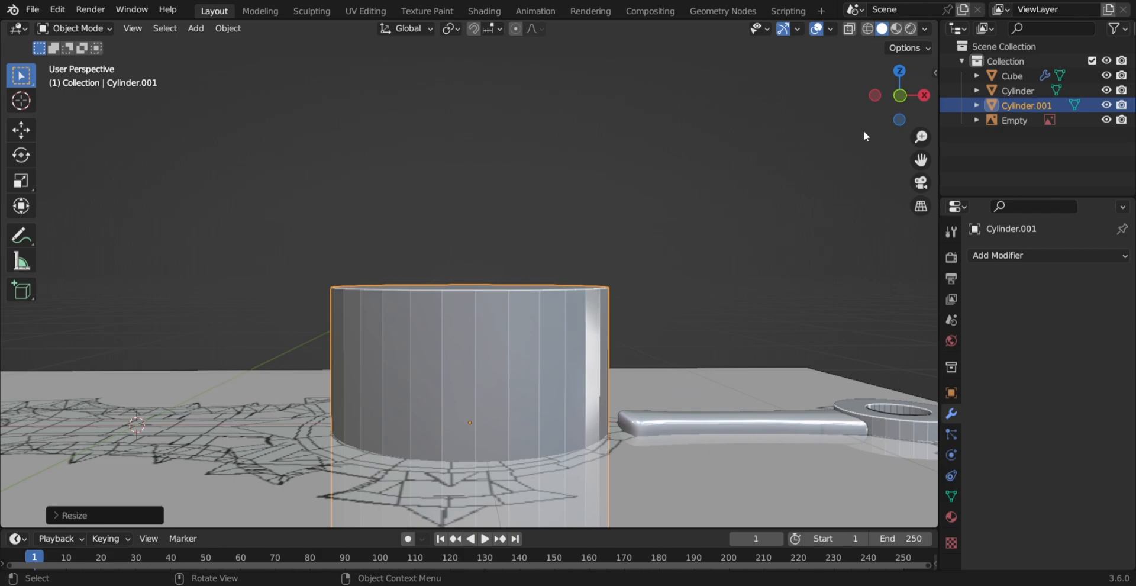
{"action": "left_click", "coordinate": [902, 66]}
{"action": "key", "text": "shift+z"}
{"action": "scroll", "coordinate": [635, 200], "scroll_direction": "down", "scroll_amount": 3}
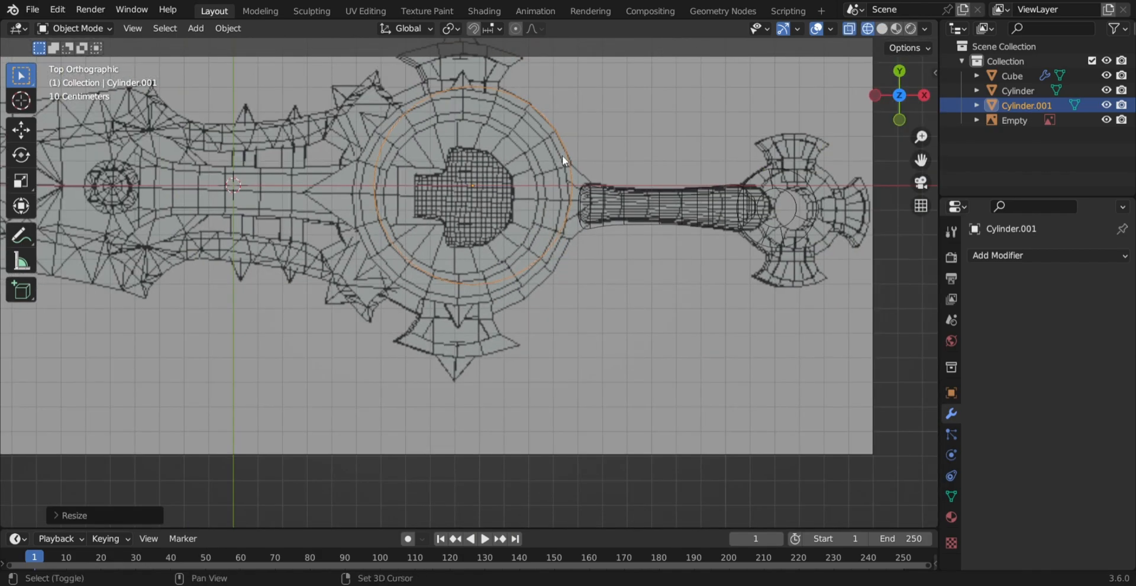
{"action": "mouse_move", "coordinate": [586, 214]}
{"action": "middle_mouse_down"}
{"action": "mouse_move", "coordinate": [595, 155]}
{"action": "mouse_move", "coordinate": [578, 222]}
{"action": "middle_mouse_up"}
{"action": "scroll", "coordinate": [588, 180], "scroll_direction": "up", "scroll_amount": 3}
{"action": "scroll", "coordinate": [577, 222], "scroll_direction": "down", "scroll_amount": 2}
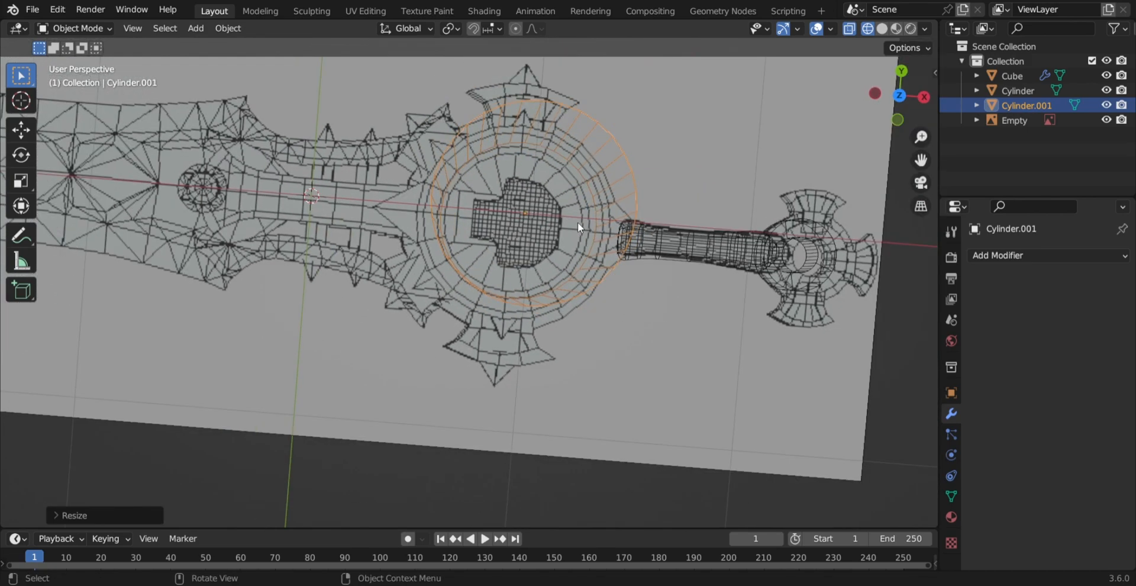
{"action": "key", "text": "shift+z"}
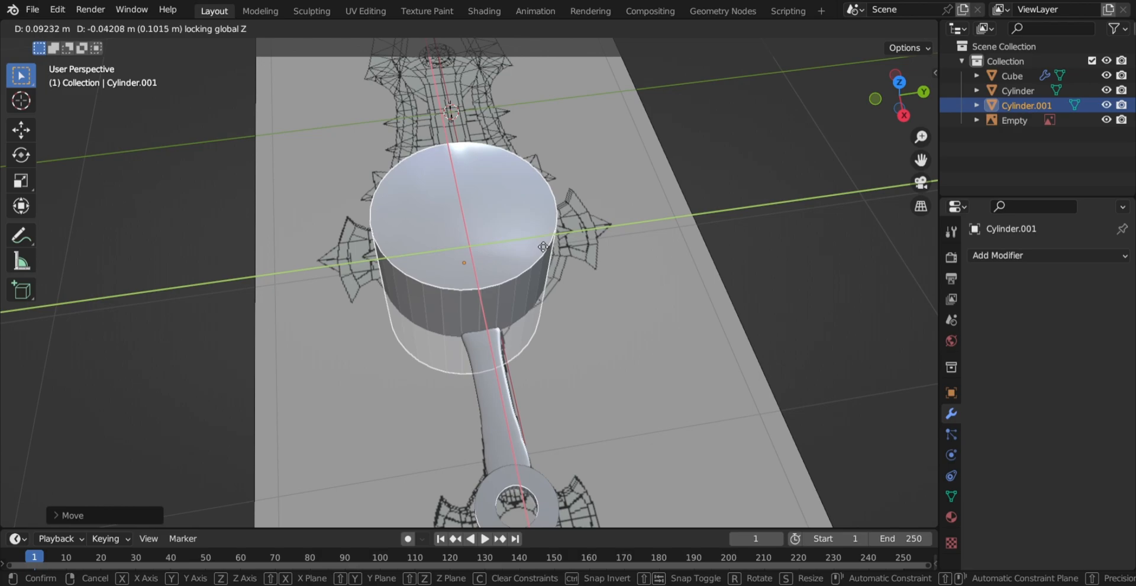
{"action": "left_click", "coordinate": [542, 246]}
Scale the guard cylinder down along Z to flatten it into a disc.
{"action": "middle_click_drag", "start_coordinate": [542, 246], "coordinate": [659, 183]}
{"action": "scroll", "coordinate": [640, 208], "scroll_direction": "up", "scroll_amount": 3}
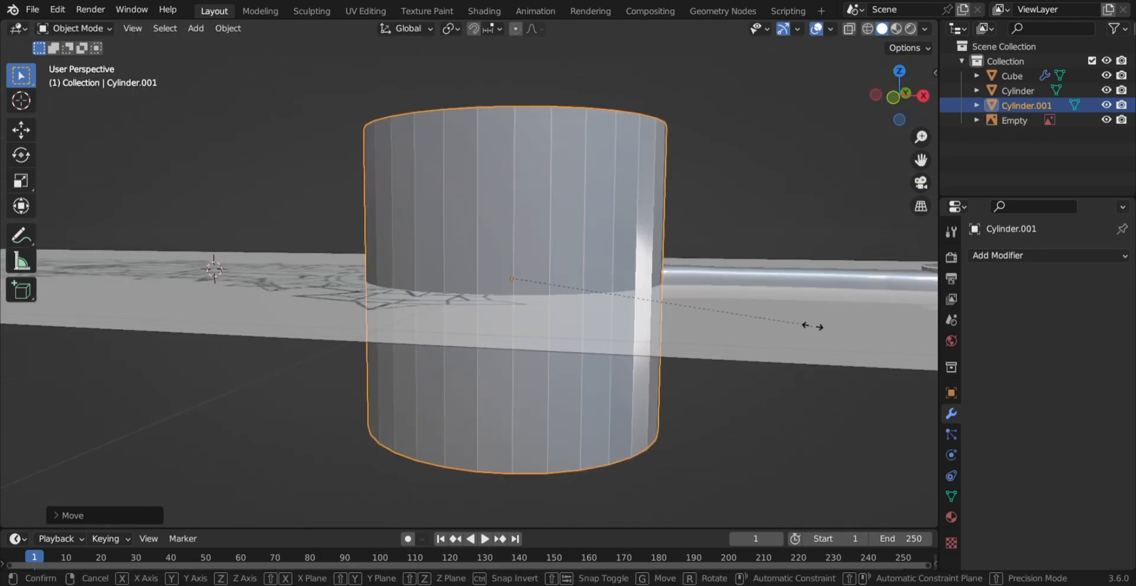
{"action": "key", "text": "s"}
{"action": "key", "text": "z"}
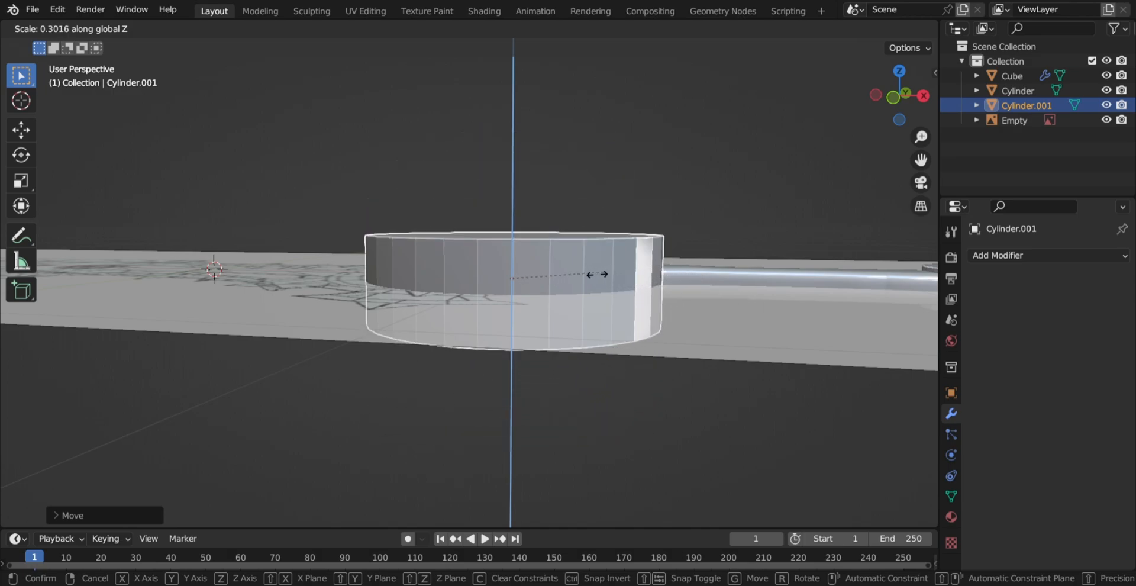
{"action": "left_click", "coordinate": [559, 282]}
Move the reference image within the XY plane to about X 0.227 m, Y -0.045 m, bringing its guard circle under the disc.
{"action": "middle_click_drag", "start_coordinate": [666, 294], "coordinate": [360, 410]}
{"action": "middle_click_drag", "start_coordinate": [562, 366], "coordinate": [524, 251], "text": "shift"}
{"action": "middle_click_drag", "start_coordinate": [523, 251], "coordinate": [527, 172]}
{"action": "scroll", "coordinate": [513, 265], "scroll_direction": "up", "scroll_amount": 4}
{"action": "scroll", "coordinate": [513, 264], "scroll_direction": "down", "scroll_amount": 4}
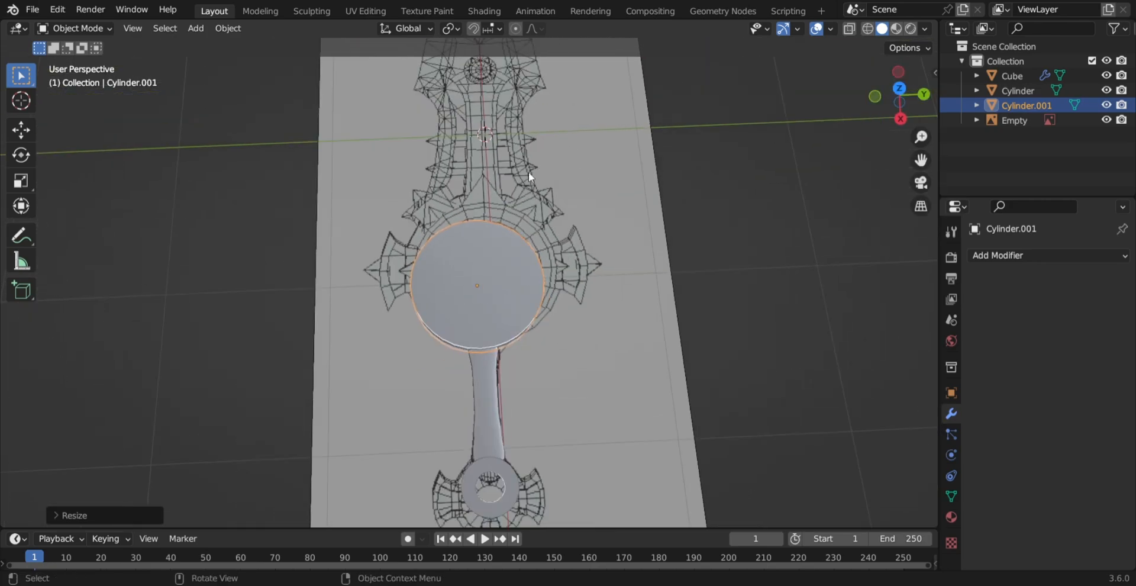
{"action": "scroll", "coordinate": [509, 216], "scroll_direction": "up", "scroll_amount": 3}
{"action": "left_click", "coordinate": [560, 167]}
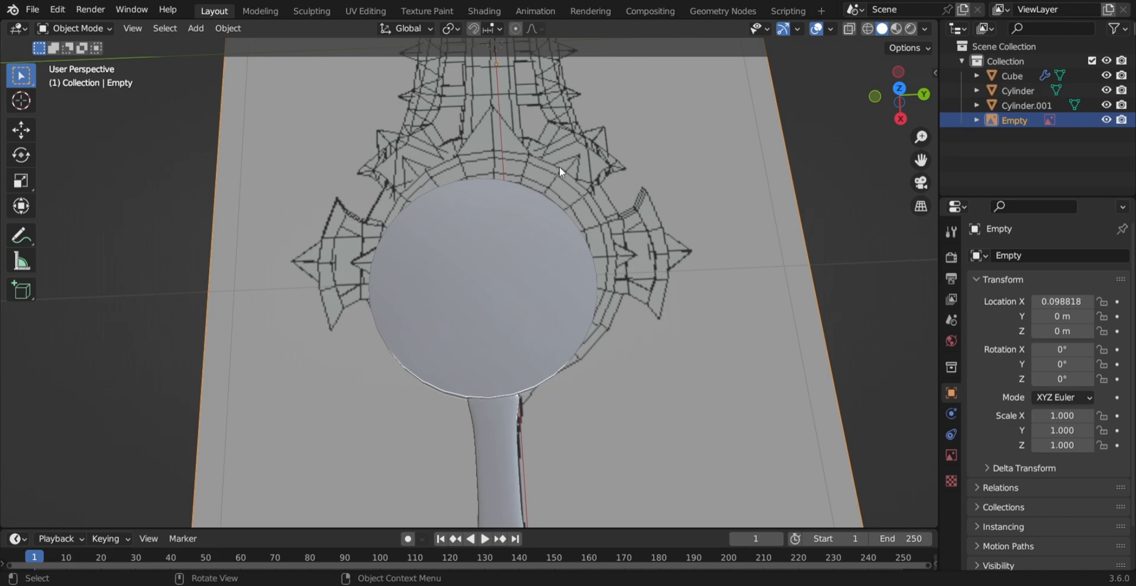
{"action": "key", "text": "g"}
{"action": "key", "text": "shift+z"}
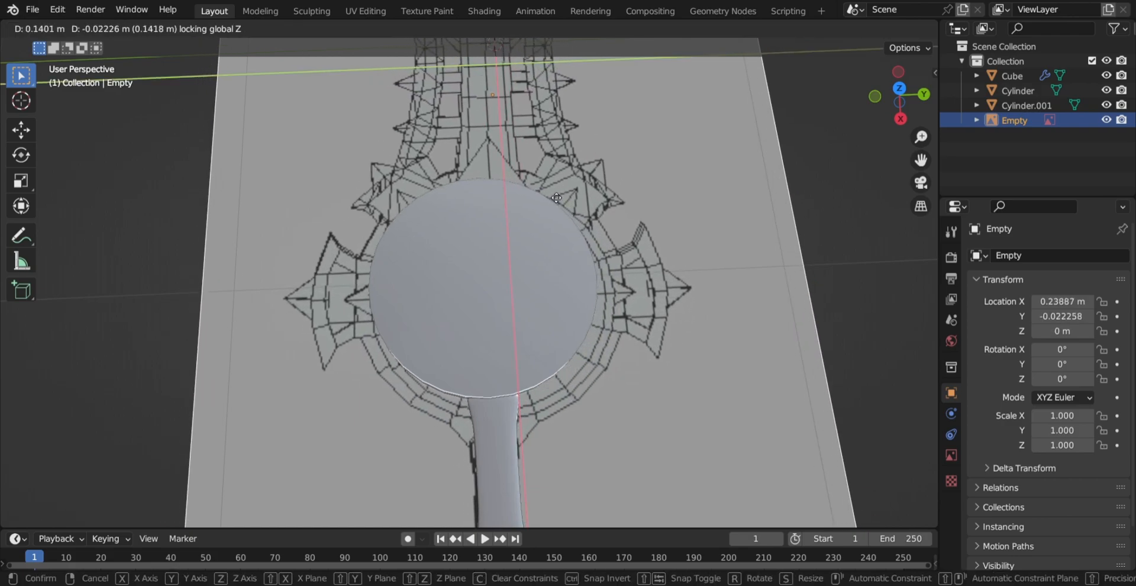
{"action": "left_click", "coordinate": [549, 194]}
Fine-tune the reference image's alignment with the guard disc, placing it at about X 0.206 m, Y -0.053 m.
{"action": "middle_click_drag", "start_coordinate": [549, 196], "coordinate": [541, 215]}
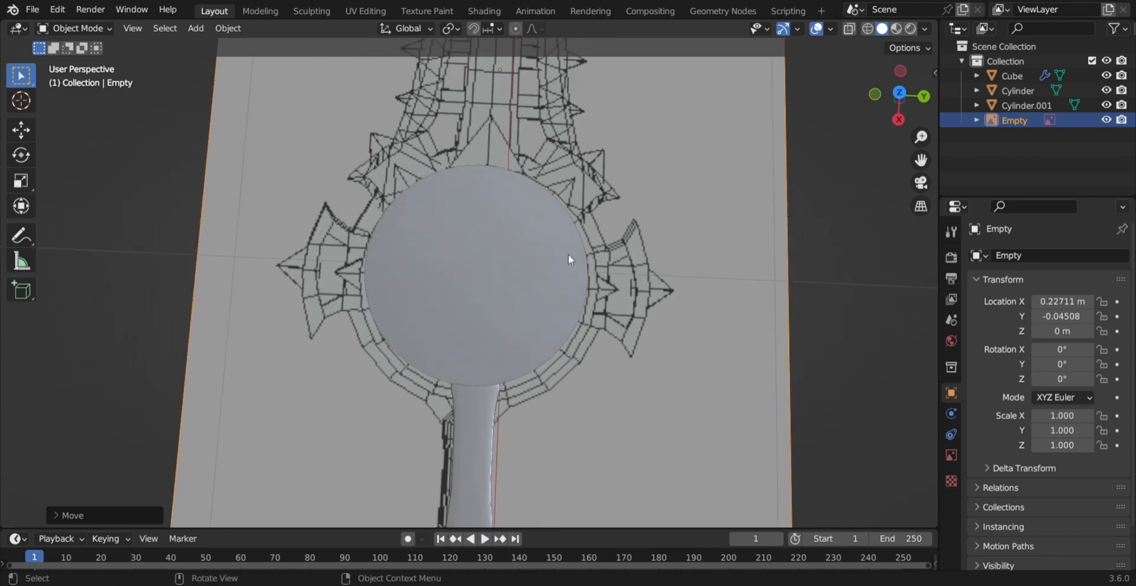
{"action": "key", "text": "shift+z"}
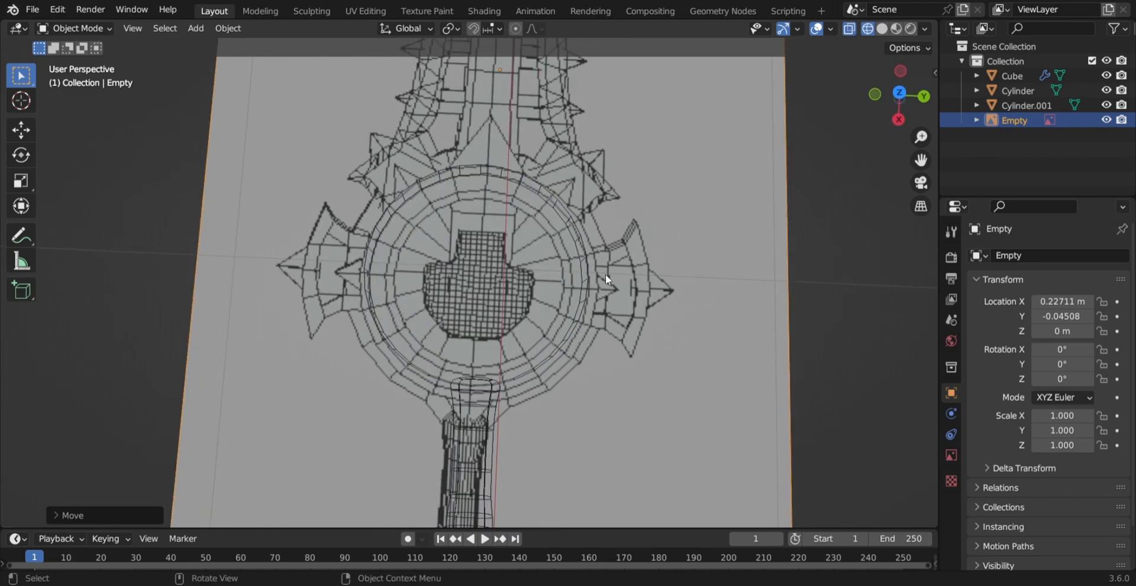
{"action": "key", "text": "shift+z"}
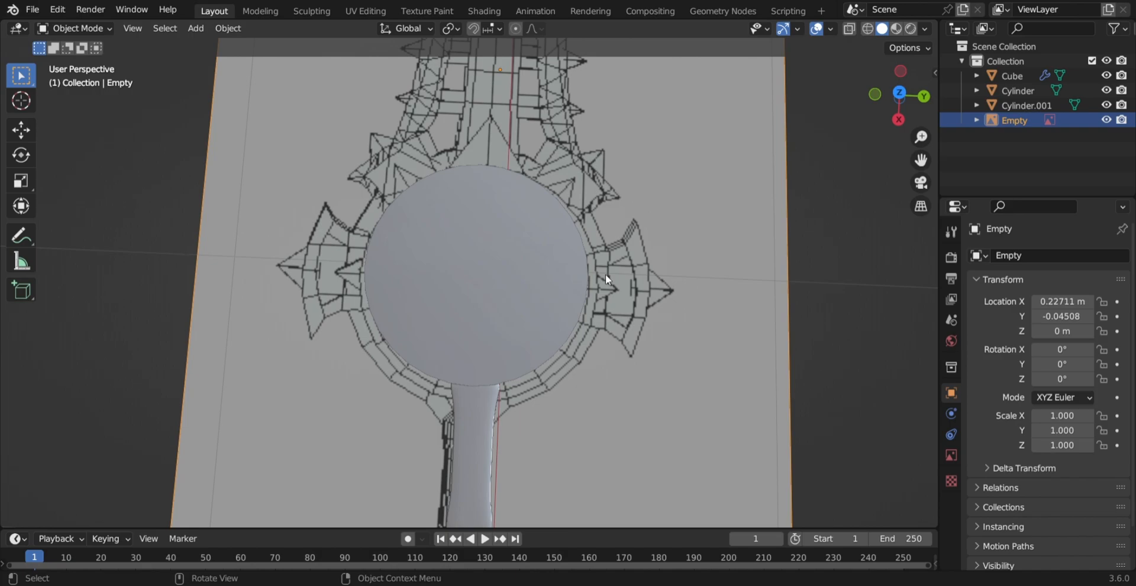
{"action": "key", "text": "g"}
{"action": "key", "text": "shift+z"}
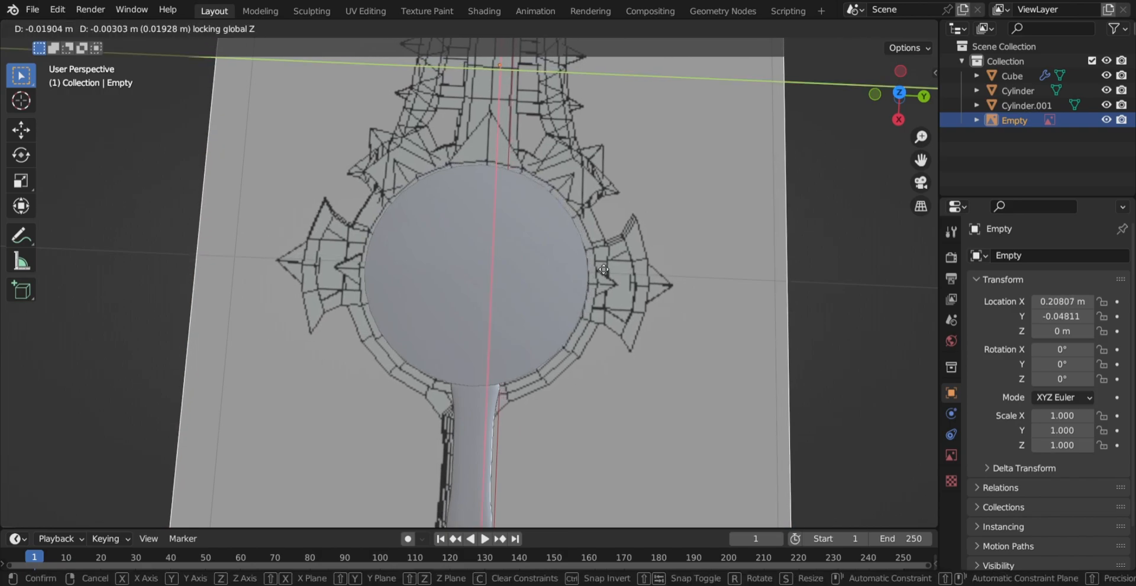
{"action": "left_click", "coordinate": [603, 270]}
{"action": "left_click", "coordinate": [899, 93]}
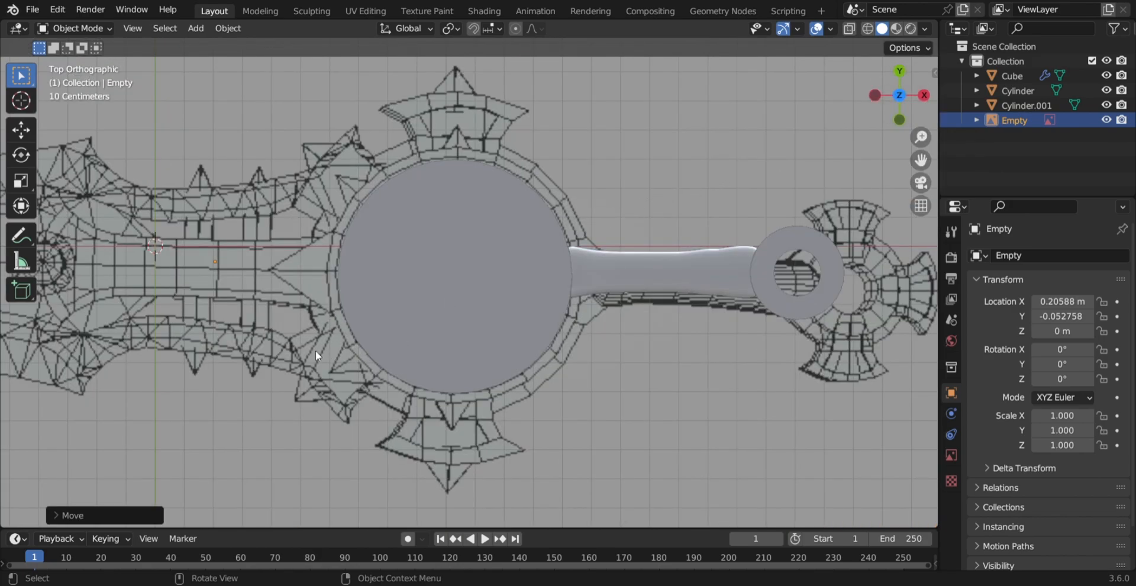
Select the guard disc and enter Edit Mode with face selection and nothing selected.
{"action": "left_click", "coordinate": [481, 272]}
{"action": "mouse_move", "coordinate": [481, 259]}
{"action": "middle_mouse_down"}
{"action": "mouse_move", "coordinate": [511, 45]}
{"action": "mouse_move", "coordinate": [459, 188]}
{"action": "mouse_move", "coordinate": [386, 281]}
{"action": "middle_mouse_up"}
{"action": "key", "text": "shift+z"}
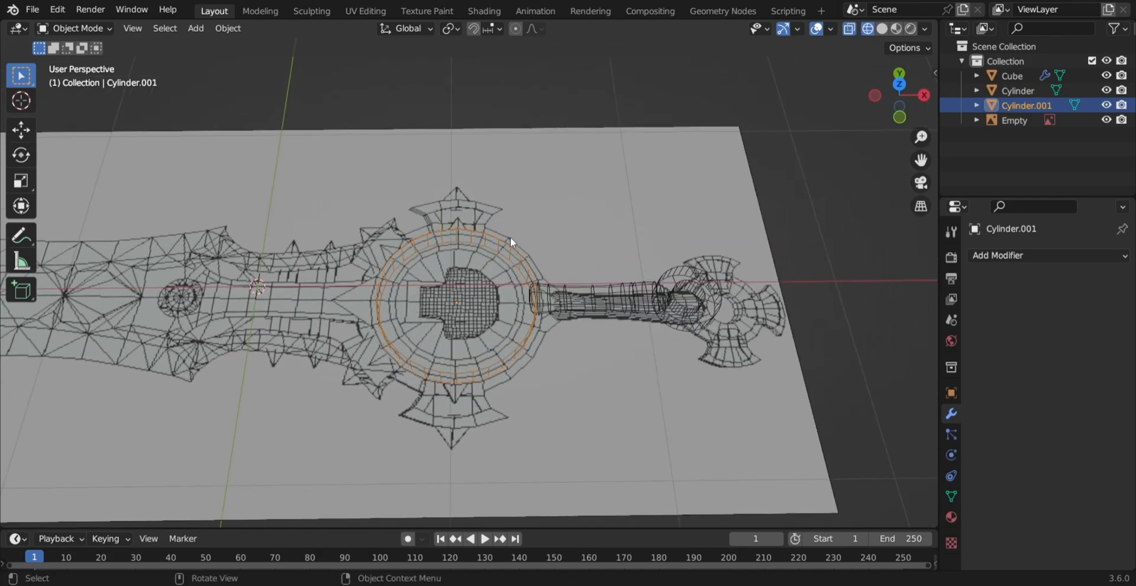
{"action": "scroll", "coordinate": [481, 282], "scroll_direction": "up", "scroll_amount": 5}
{"action": "key", "text": "shift+z"}
{"action": "middle_click_drag", "start_coordinate": [530, 329], "coordinate": [486, 273]}
{"action": "key", "text": "Tab"}
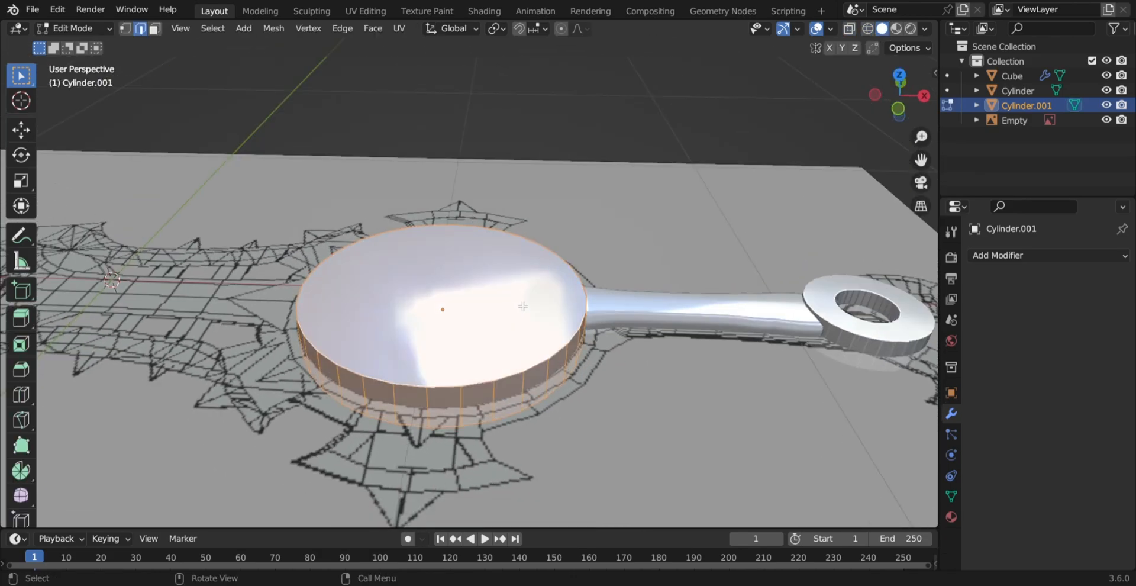
{"action": "scroll", "coordinate": [521, 303], "scroll_direction": "up", "scroll_amount": 4}
{"action": "scroll", "coordinate": [509, 305], "scroll_direction": "down", "scroll_amount": 2}
{"action": "key", "text": "alt+a"}
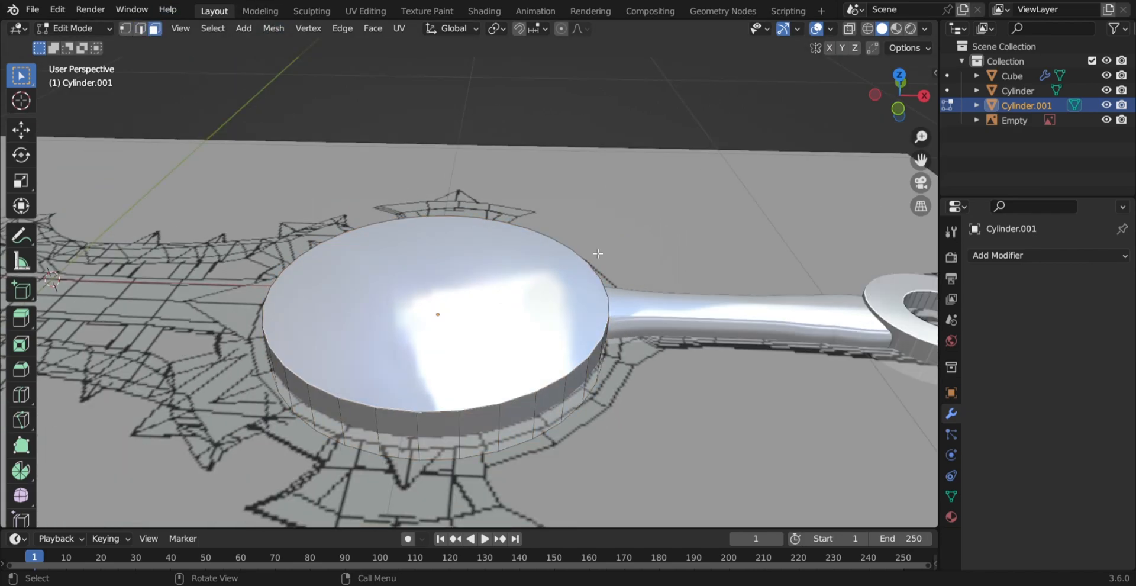
Select the guard disc's upper and lower round faces and inset them by about 0.041 m.
{"action": "left_click", "coordinate": [535, 310]}
{"action": "middle_click_drag", "start_coordinate": [535, 309], "coordinate": [488, 165]}
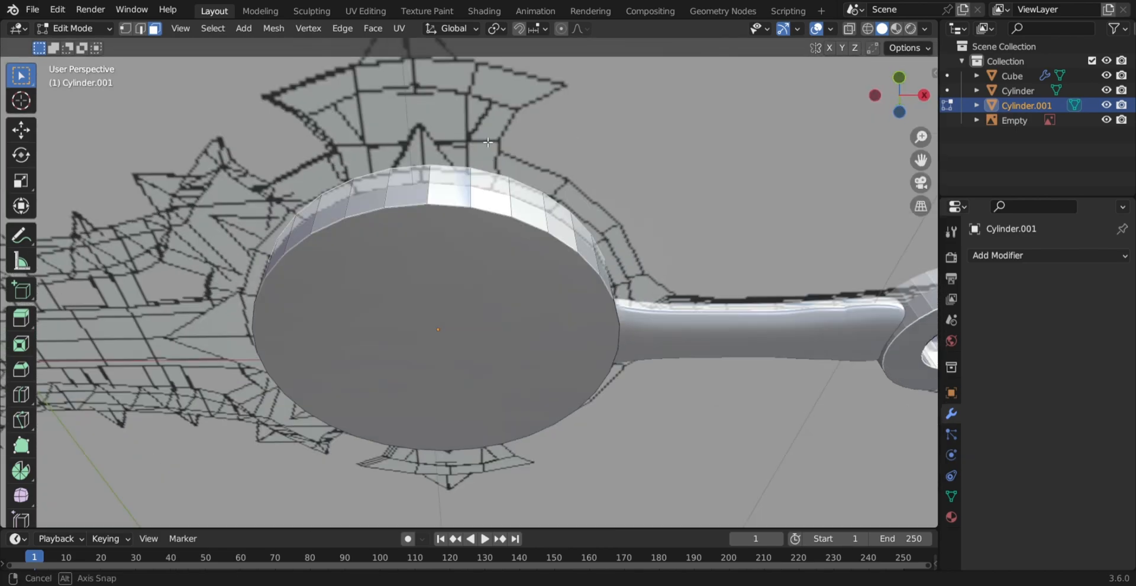
{"action": "left_click", "coordinate": [500, 240], "text": "shift"}
{"action": "middle_click_drag", "start_coordinate": [549, 118], "coordinate": [544, 305]}
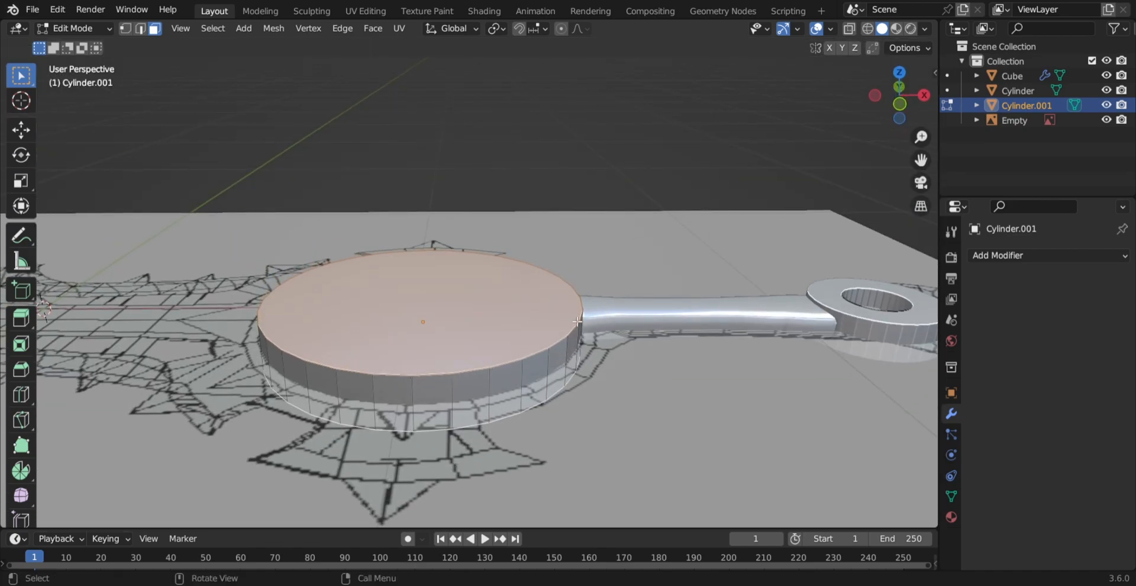
{"action": "key", "text": "i"}
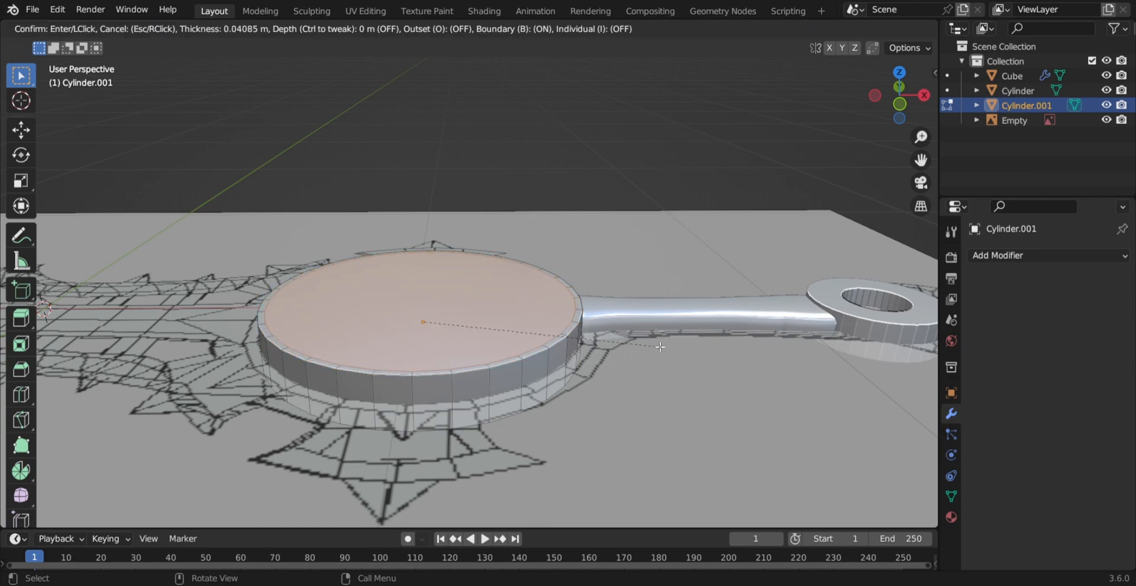
{"action": "left_click", "coordinate": [659, 346]}
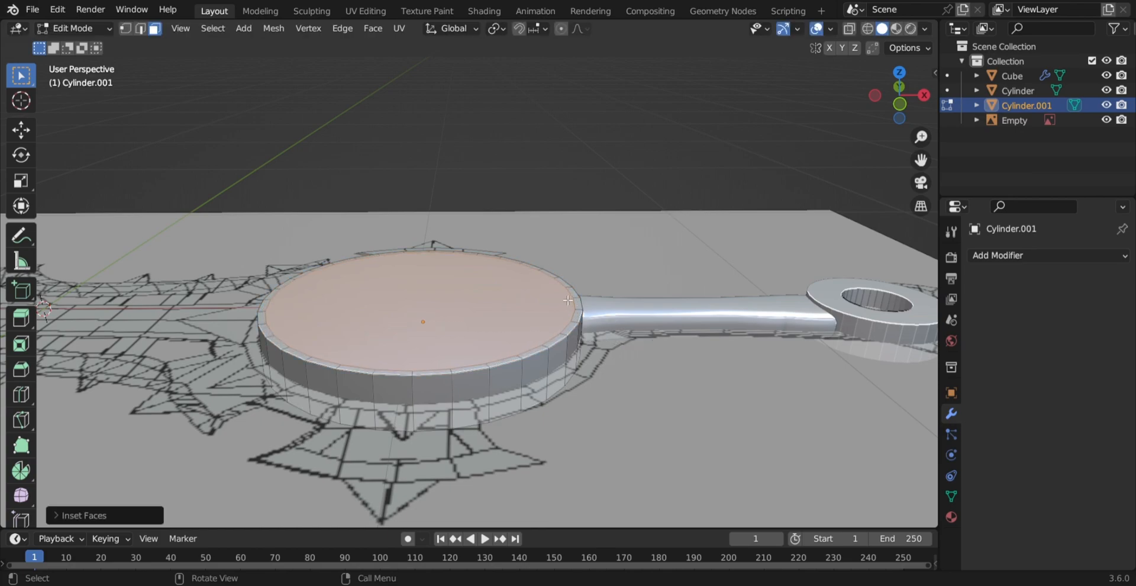
Extrude the guard disc's inset round faces inward along their normals in two passes to recess them below the rim.
{"action": "key", "text": "alt+e"}
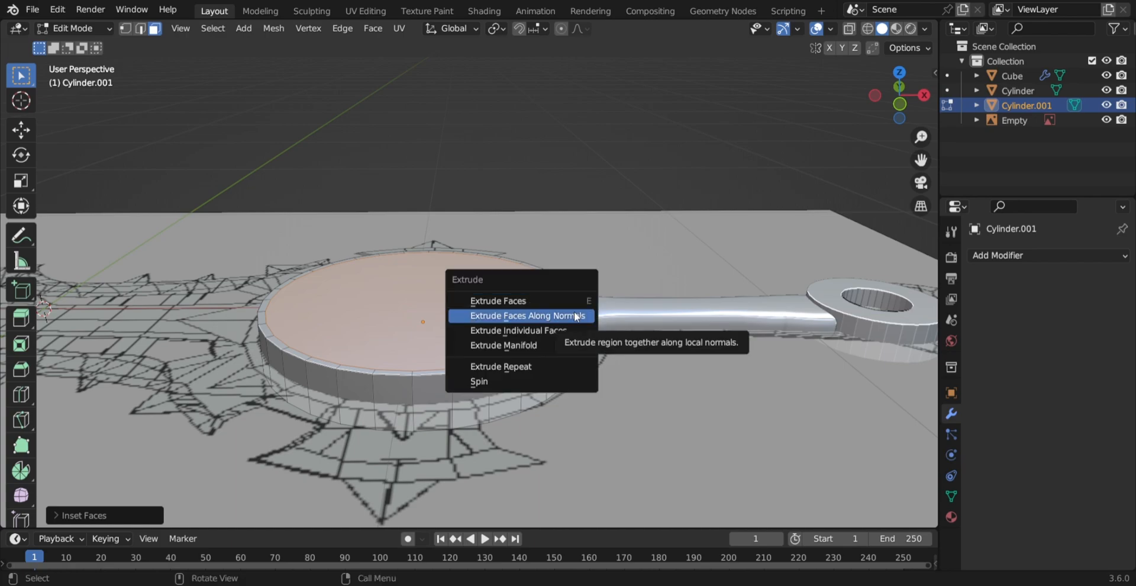
{"action": "left_click", "coordinate": [568, 315]}
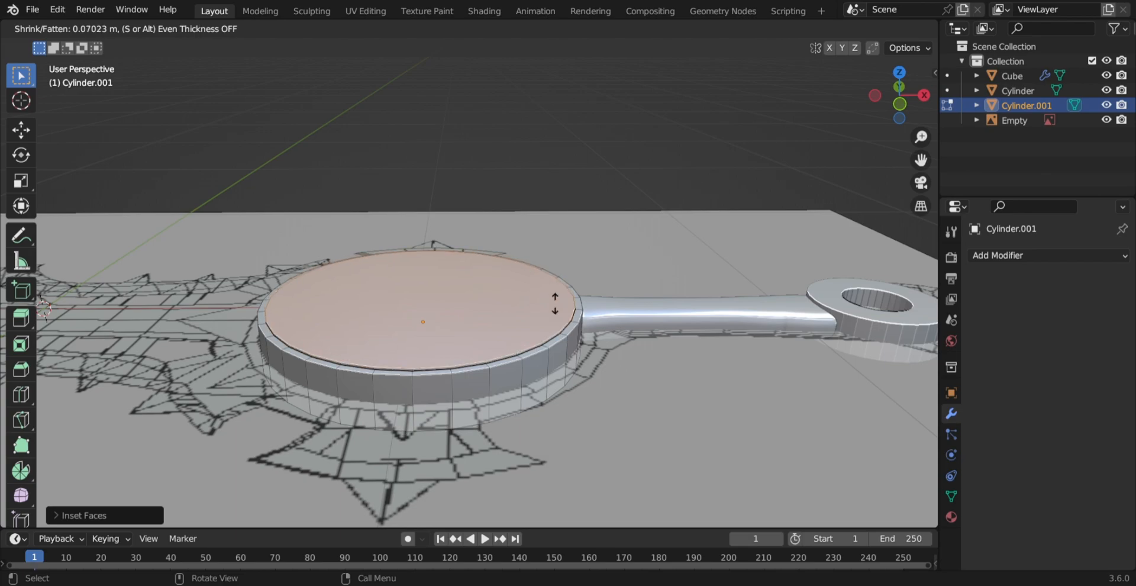
{"action": "left_click", "coordinate": [537, 354]}
{"action": "middle_click_drag", "start_coordinate": [537, 353], "coordinate": [555, 369]}
{"action": "scroll", "coordinate": [555, 370], "scroll_direction": "up", "scroll_amount": 3}
{"action": "scroll", "coordinate": [555, 359], "scroll_direction": "down", "scroll_amount": 1}
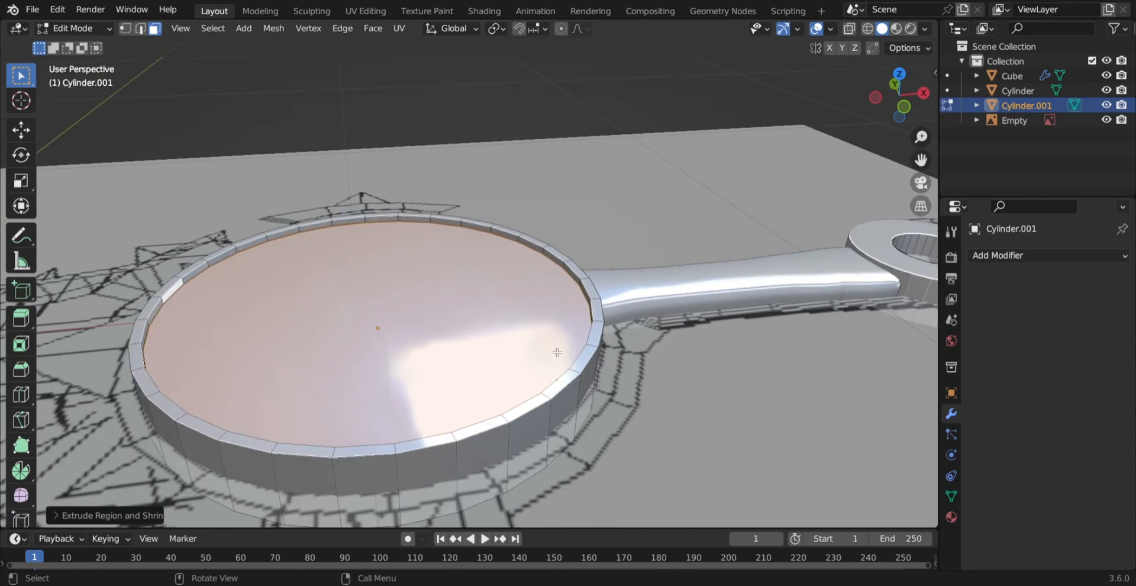
{"action": "key", "text": "alt+e"}
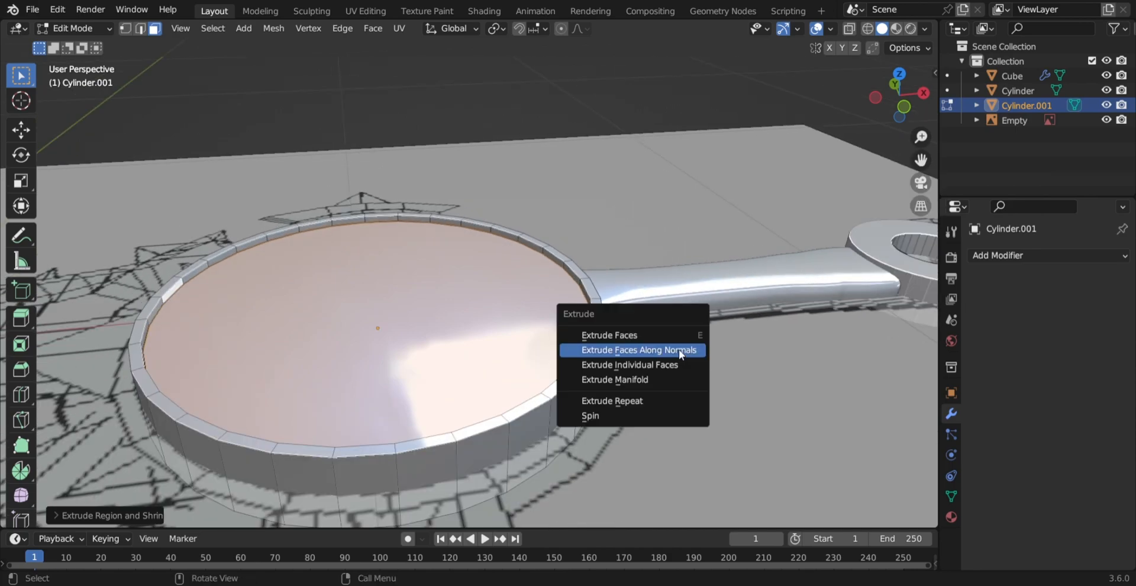
{"action": "left_click", "coordinate": [672, 349]}
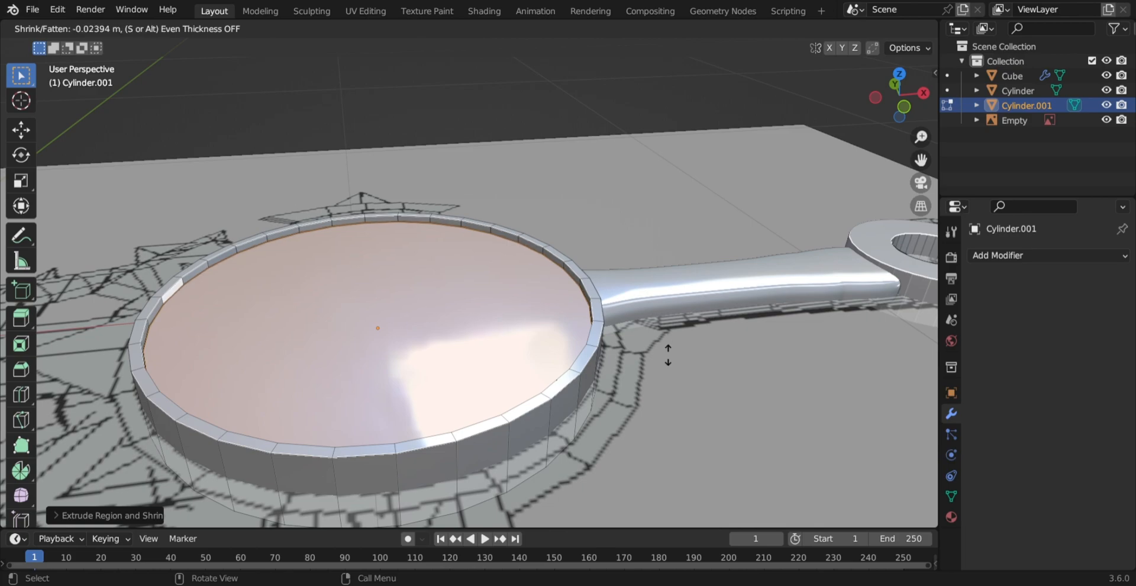
{"action": "left_click", "coordinate": [642, 392]}
Inset the recessed round faces by about 0.09 m and extrude them outward along their normals by about 0.4 m.
{"action": "mouse_move", "coordinate": [619, 378]}
{"action": "middle_mouse_down"}
{"action": "mouse_move", "coordinate": [563, 236]}
{"action": "mouse_move", "coordinate": [595, 380]}
{"action": "mouse_move", "coordinate": [609, 375]}
{"action": "middle_mouse_up"}
{"action": "key", "text": "i"}
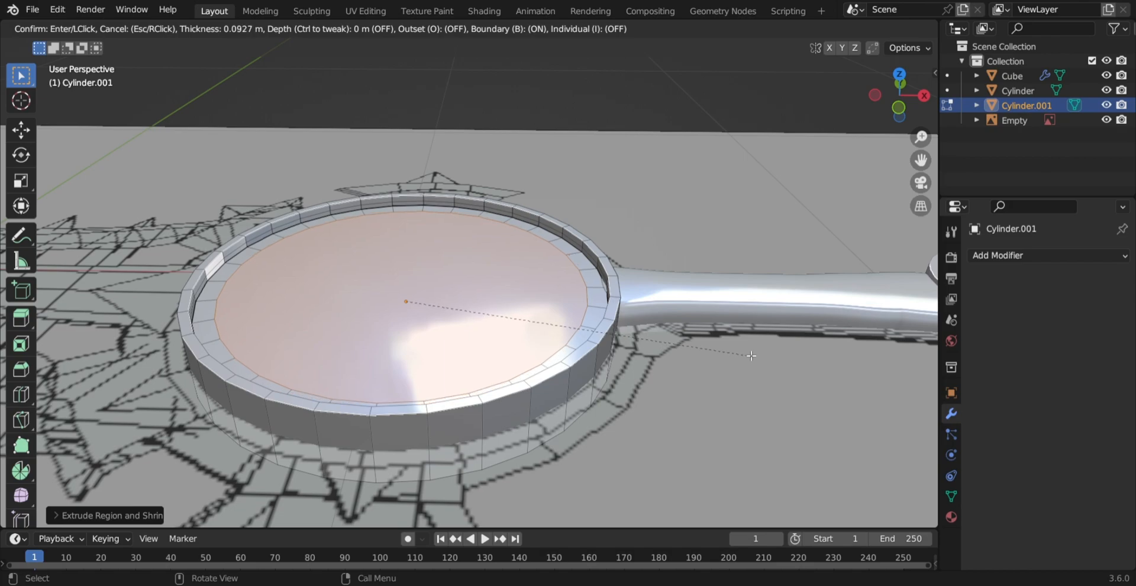
{"action": "left_click", "coordinate": [750, 354]}
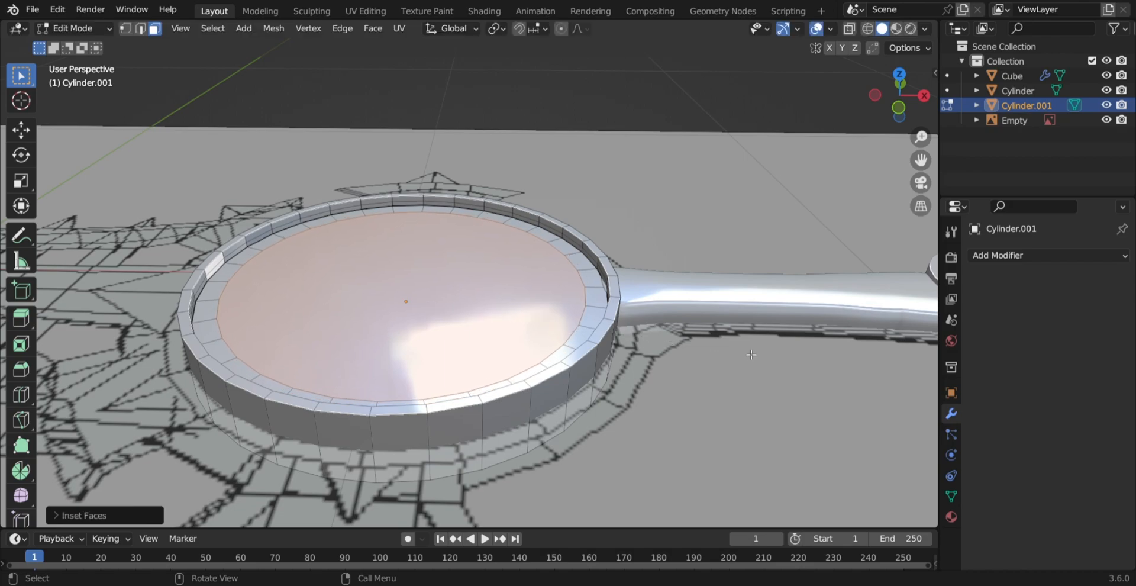
{"action": "key", "text": "e"}
{"action": "right_click", "coordinate": [751, 354]}
{"action": "key", "text": "alt+e"}
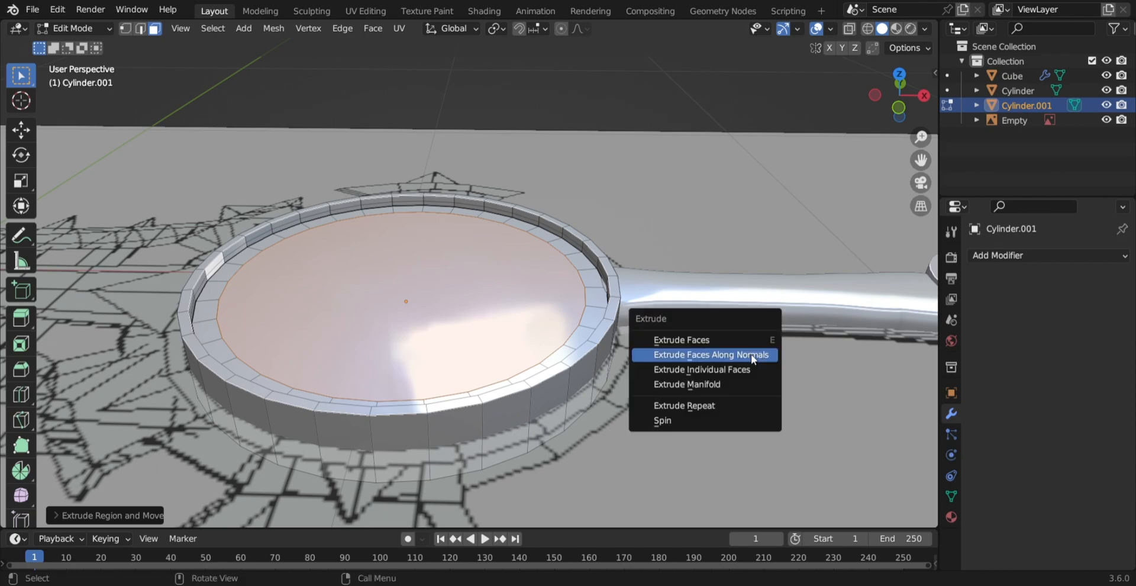
{"action": "left_click", "coordinate": [751, 354]}
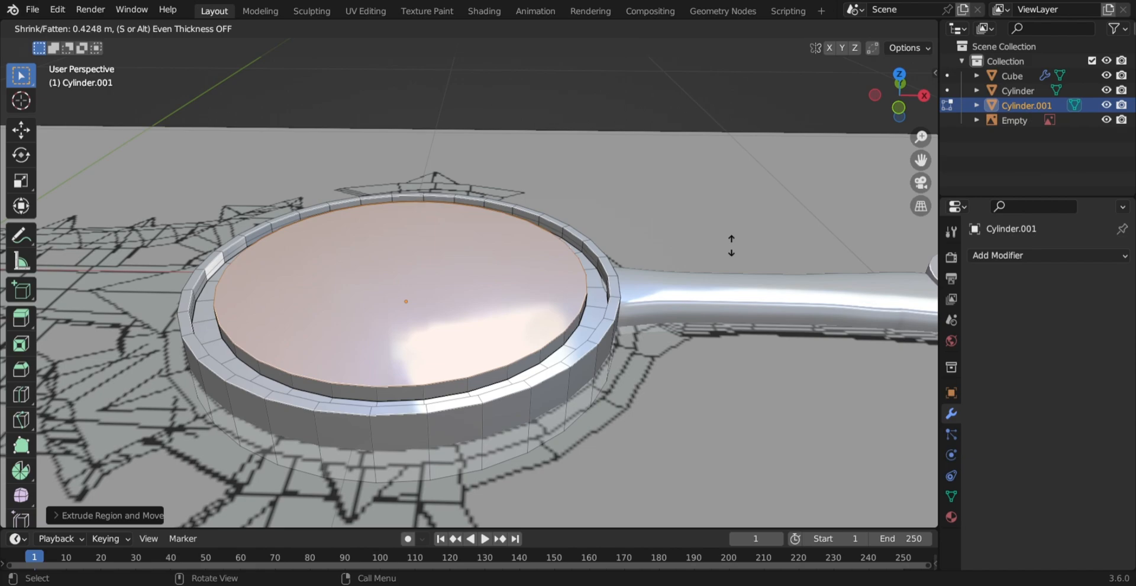
{"action": "left_click", "coordinate": [729, 254]}
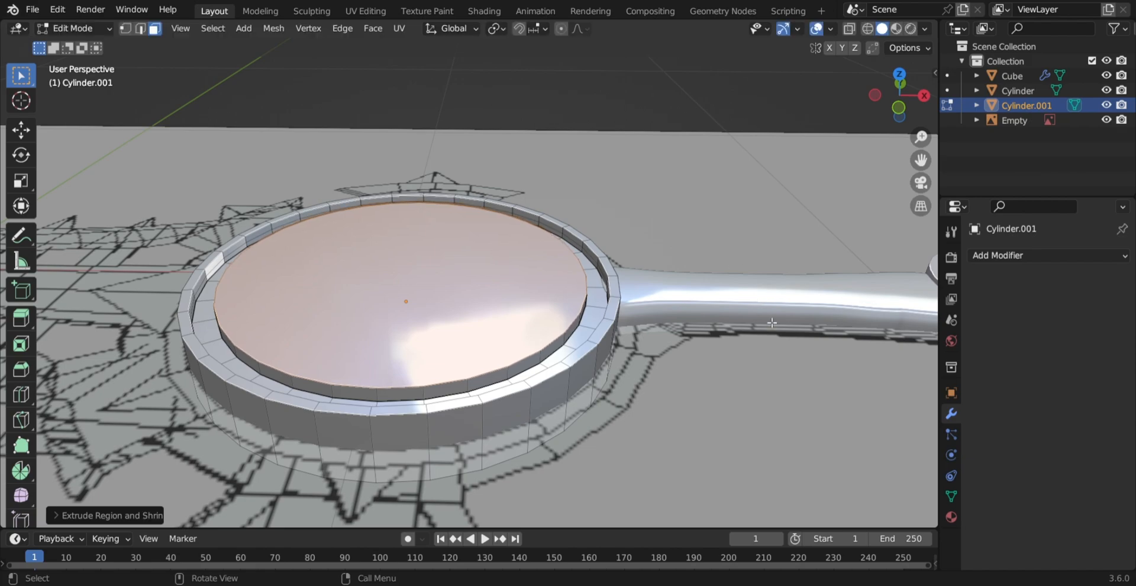
Inset the raised round faces by about 0.051 m and extrude them slightly inward along their normals.
{"action": "key", "text": "i"}
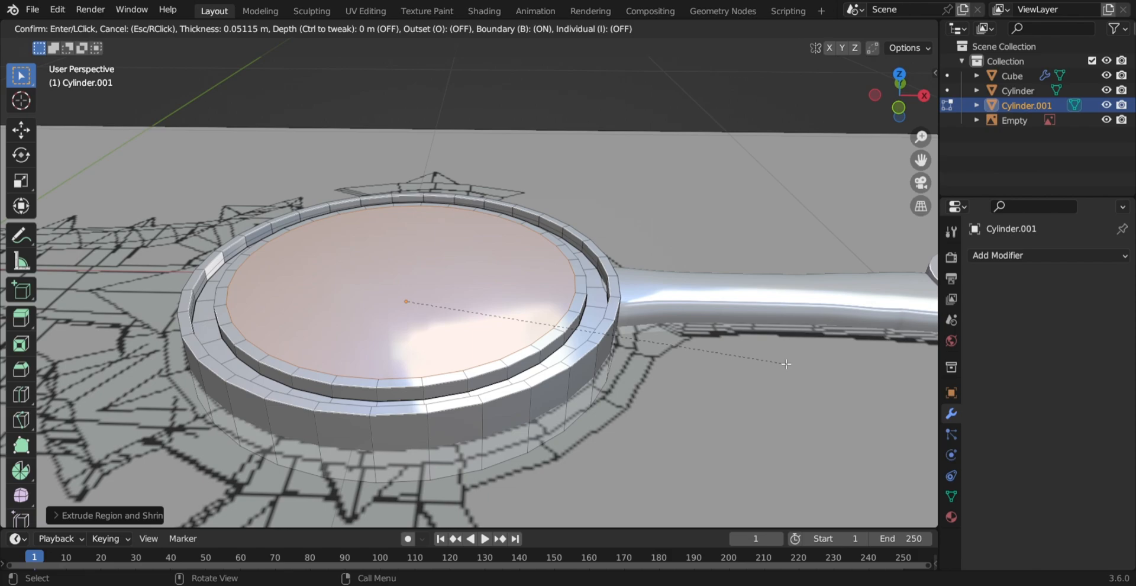
{"action": "left_click", "coordinate": [786, 364]}
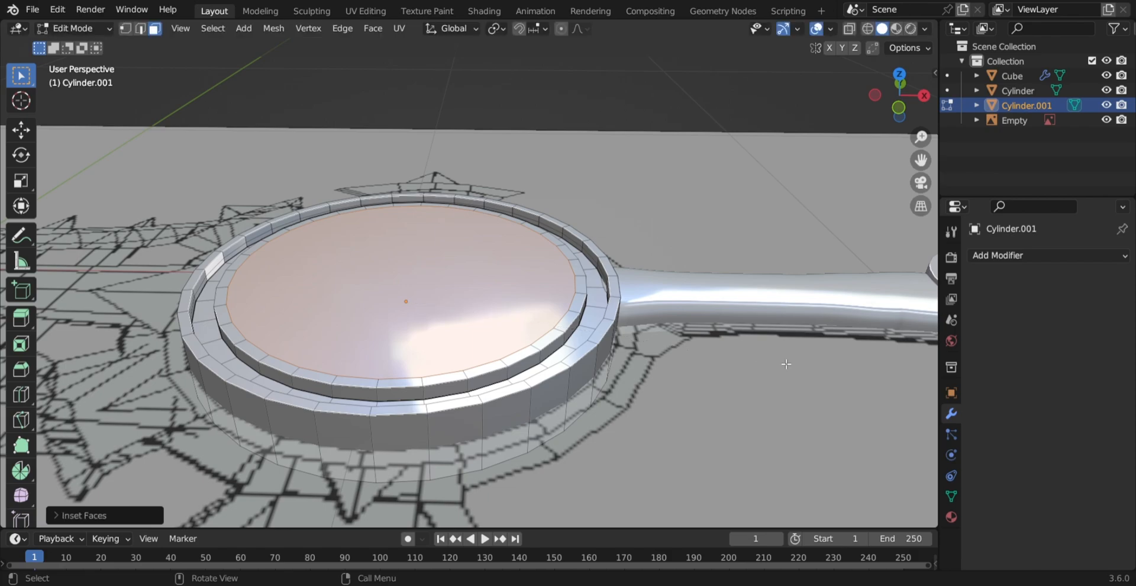
{"action": "key", "text": "alt+e"}
{"action": "left_click", "coordinate": [721, 332]}
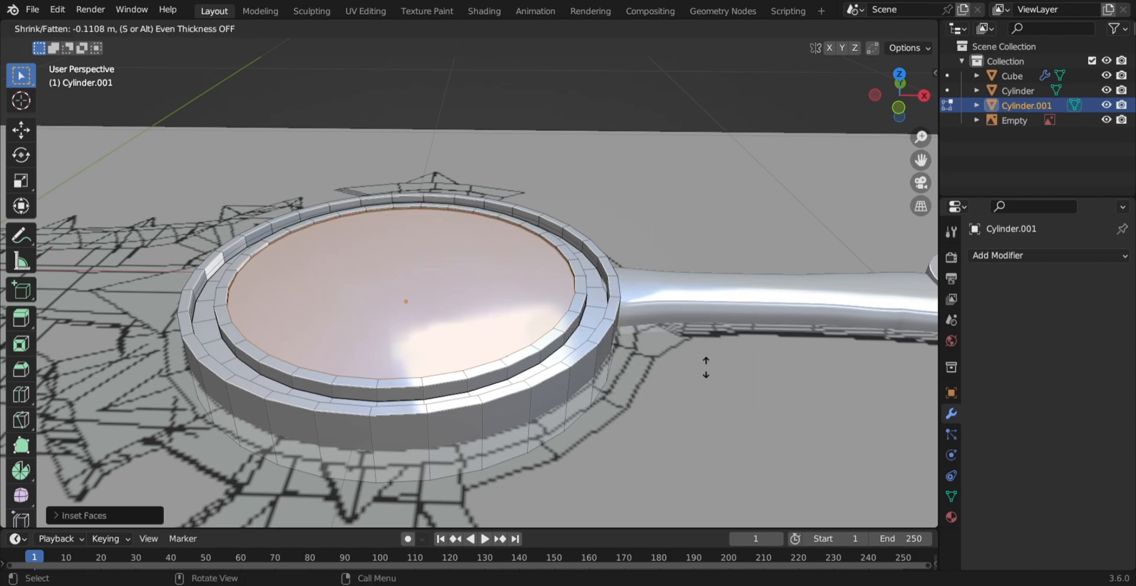
{"action": "left_click", "coordinate": [653, 386]}
Return to Object Mode and apply Shade Smooth to the guard disc and the pommel ring.
{"action": "middle_click_drag", "start_coordinate": [652, 386], "coordinate": [450, 327]}
{"action": "key", "text": "Tab"}
{"action": "right_click", "coordinate": [449, 327]}
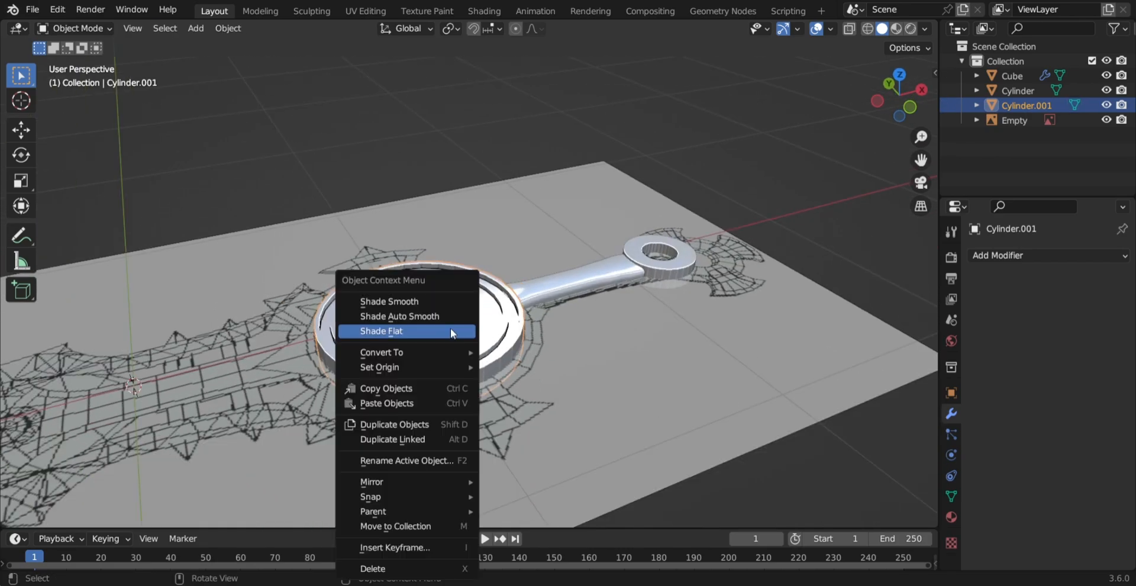
{"action": "left_click", "coordinate": [447, 298]}
{"action": "left_click", "coordinate": [687, 261]}
{"action": "right_click", "coordinate": [685, 261]}
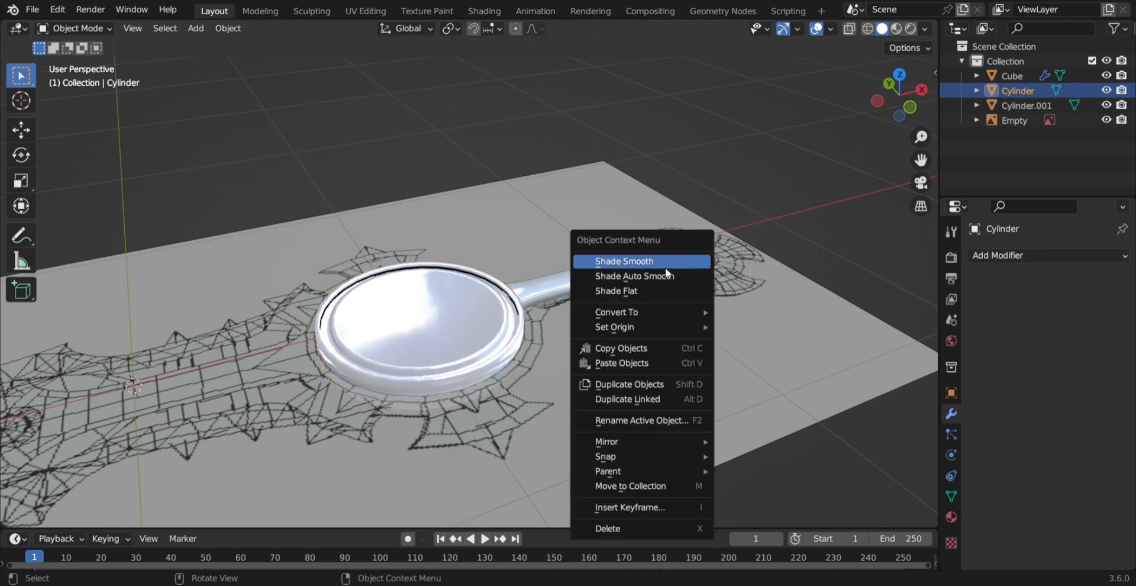
{"action": "left_click", "coordinate": [670, 268]}
Enable Auto Smooth at 30° in the pommel ring's normals settings.
{"action": "scroll", "coordinate": [490, 350], "scroll_direction": "up", "scroll_amount": 5}
{"action": "middle_click_drag", "start_coordinate": [490, 351], "coordinate": [455, 308]}
{"action": "scroll", "coordinate": [456, 432], "scroll_direction": "down", "scroll_amount": 3}
{"action": "left_click", "coordinate": [951, 455]}
{"action": "left_click", "coordinate": [951, 415]}
{"action": "left_click", "coordinate": [950, 434]}
{"action": "left_click", "coordinate": [949, 484]}
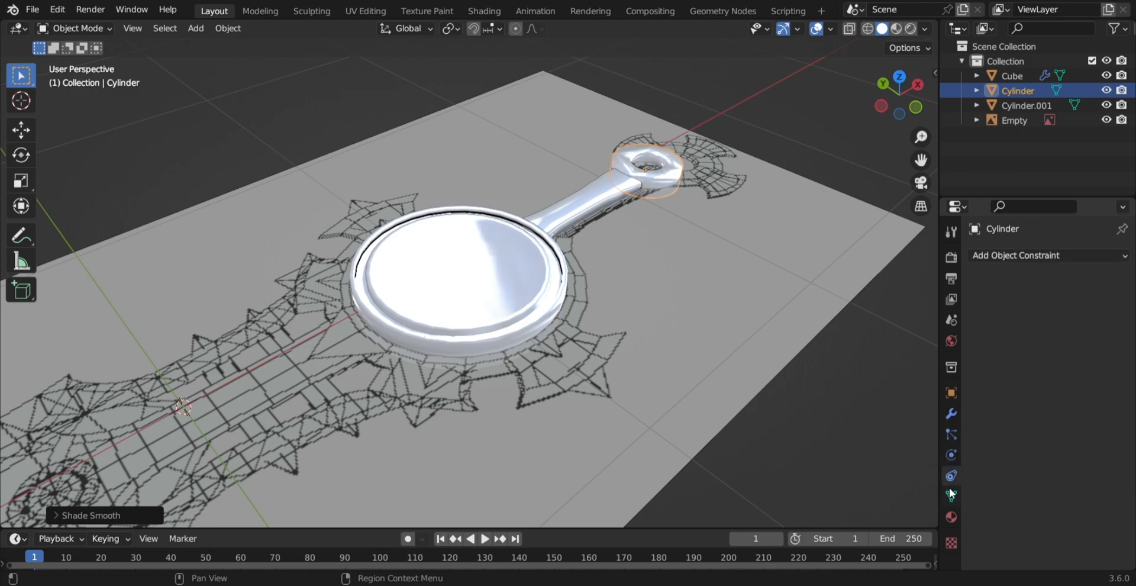
{"action": "left_click", "coordinate": [950, 494]}
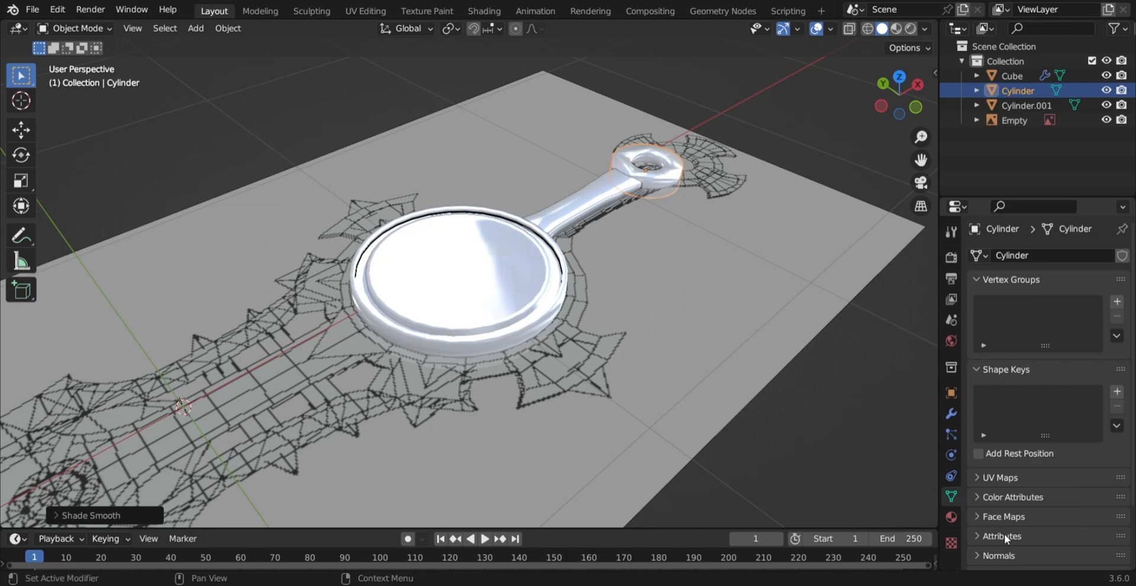
{"action": "scroll", "coordinate": [996, 506], "scroll_direction": "down", "scroll_amount": 2}
{"action": "left_click", "coordinate": [996, 506]}
{"action": "scroll", "coordinate": [995, 506], "scroll_direction": "down", "scroll_amount": 2}
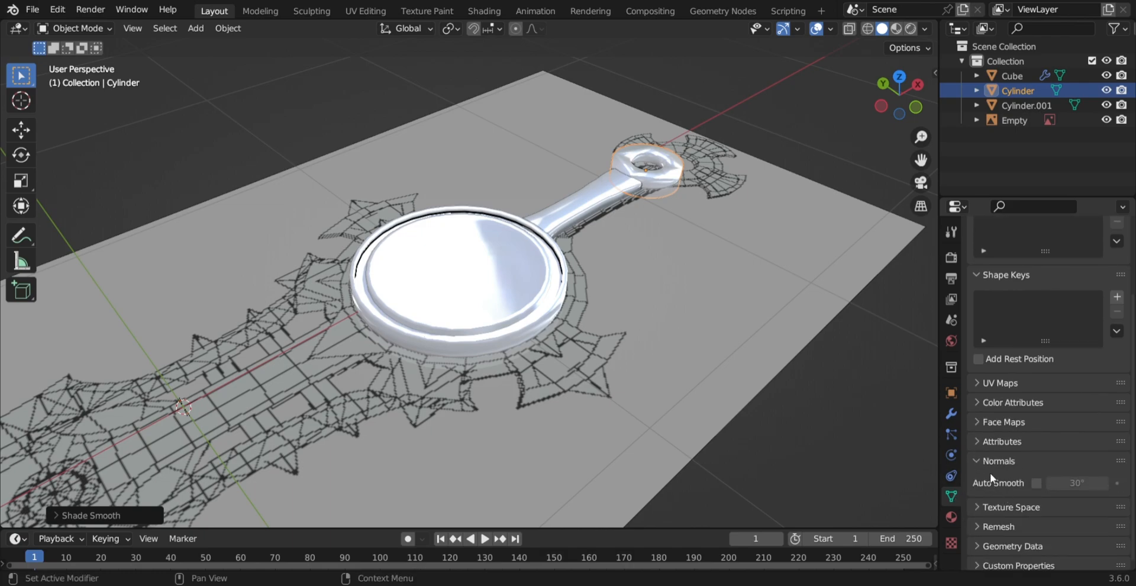
{"action": "left_click", "coordinate": [1036, 483]}
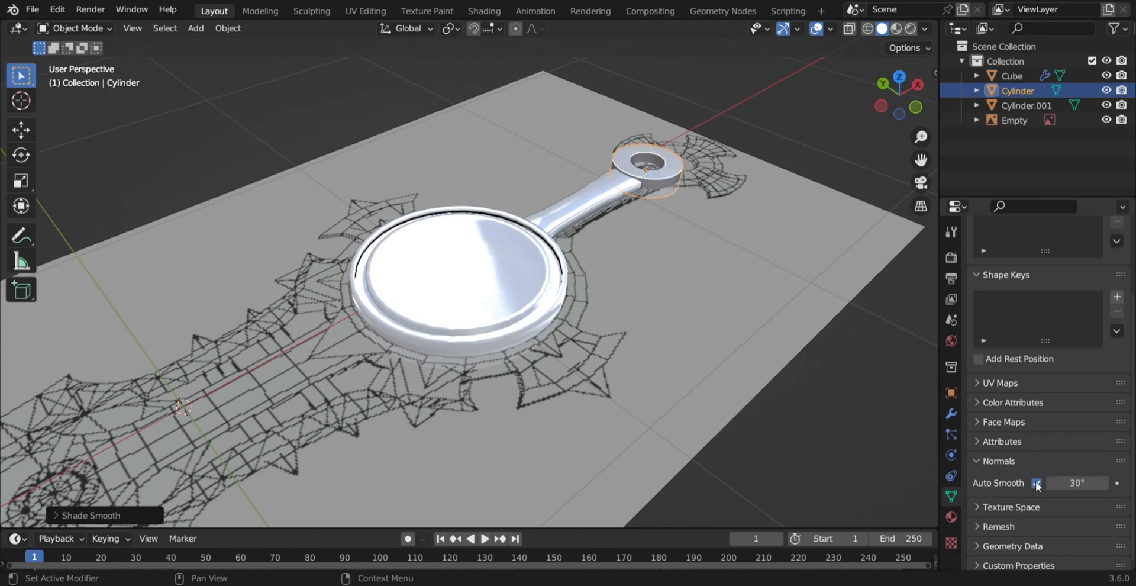
Select the guard disc and enable Auto Smooth at 30° for it.
{"action": "scroll", "coordinate": [537, 255], "scroll_direction": "up", "scroll_amount": 3}
{"action": "left_click", "coordinate": [451, 243]}
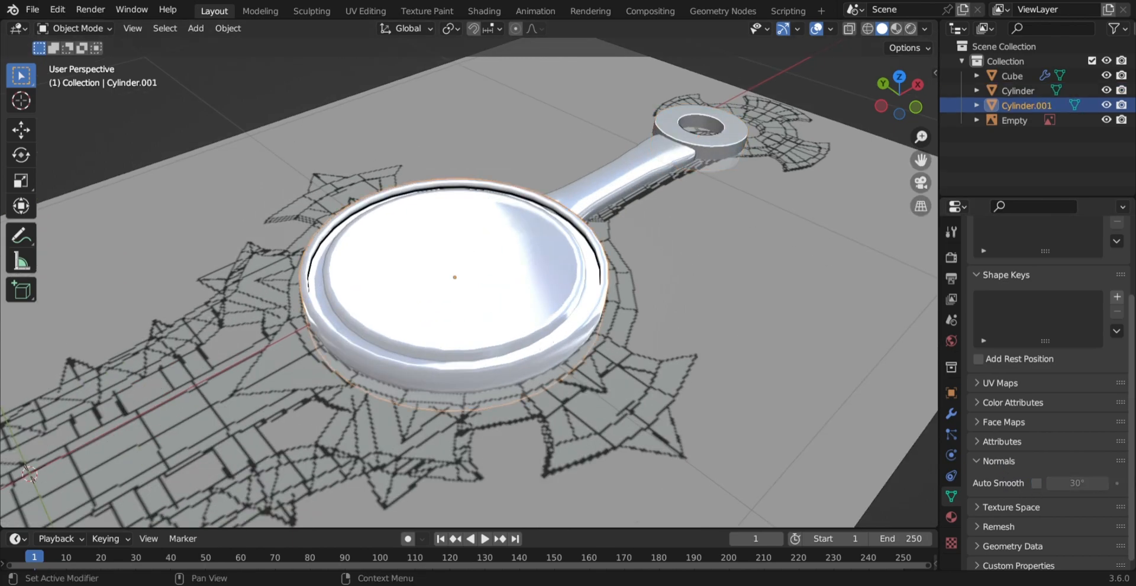
{"action": "left_click", "coordinate": [1036, 483]}
{"action": "mouse_move", "coordinate": [672, 305]}
{"action": "middle_mouse_down"}
{"action": "mouse_move", "coordinate": [660, 333]}
{"action": "mouse_move", "coordinate": [617, 333]}
{"action": "mouse_move", "coordinate": [471, 270]}
{"action": "mouse_move", "coordinate": [440, 244]}
{"action": "mouse_move", "coordinate": [449, 304]}
{"action": "mouse_move", "coordinate": [455, 250]}
{"action": "mouse_move", "coordinate": [541, 347]}
{"action": "mouse_move", "coordinate": [532, 382]}
{"action": "middle_mouse_up"}
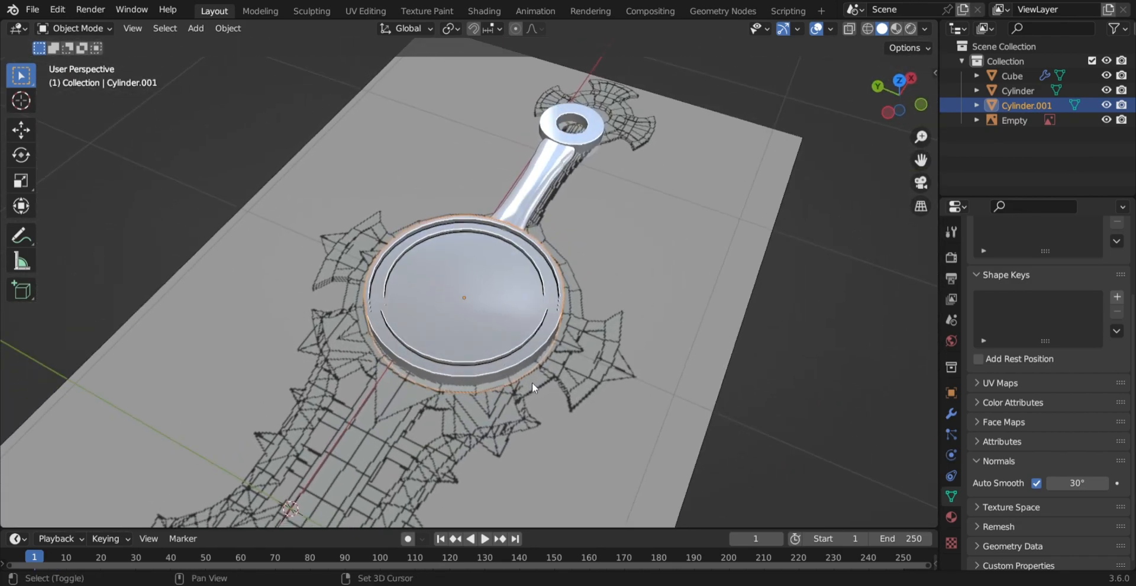
Add a cube mesh and scale it down to a small block.
{"action": "key", "text": "shift+z"}
{"action": "scroll", "coordinate": [507, 313], "scroll_direction": "up", "scroll_amount": 2}
{"action": "middle_click_drag", "start_coordinate": [534, 278], "coordinate": [537, 304]}
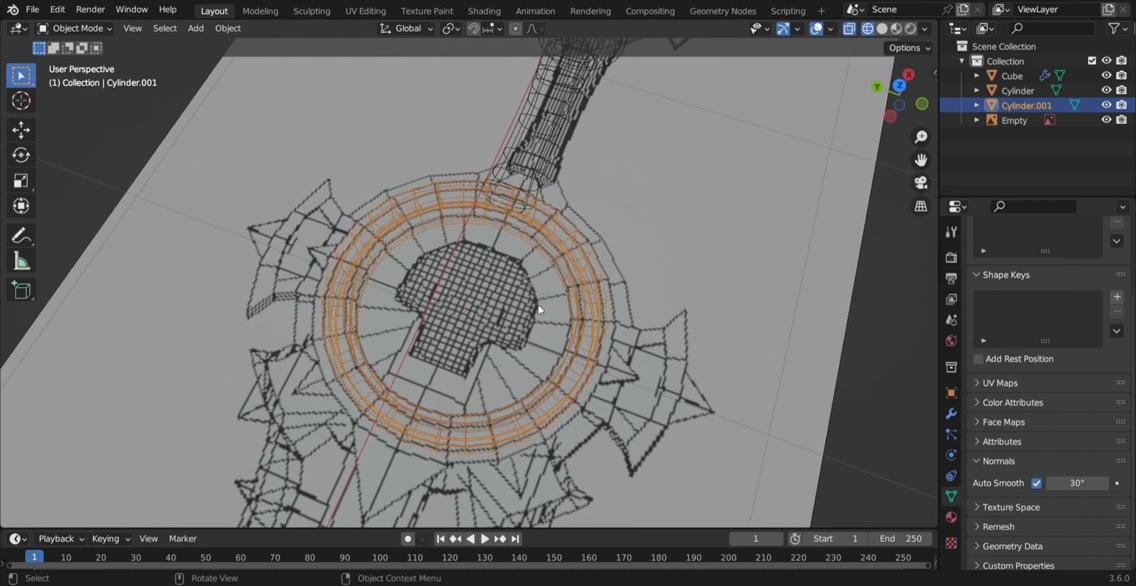
{"action": "key", "text": "shift+a"}
{"action": "mouse_move", "coordinate": [474, 282]}
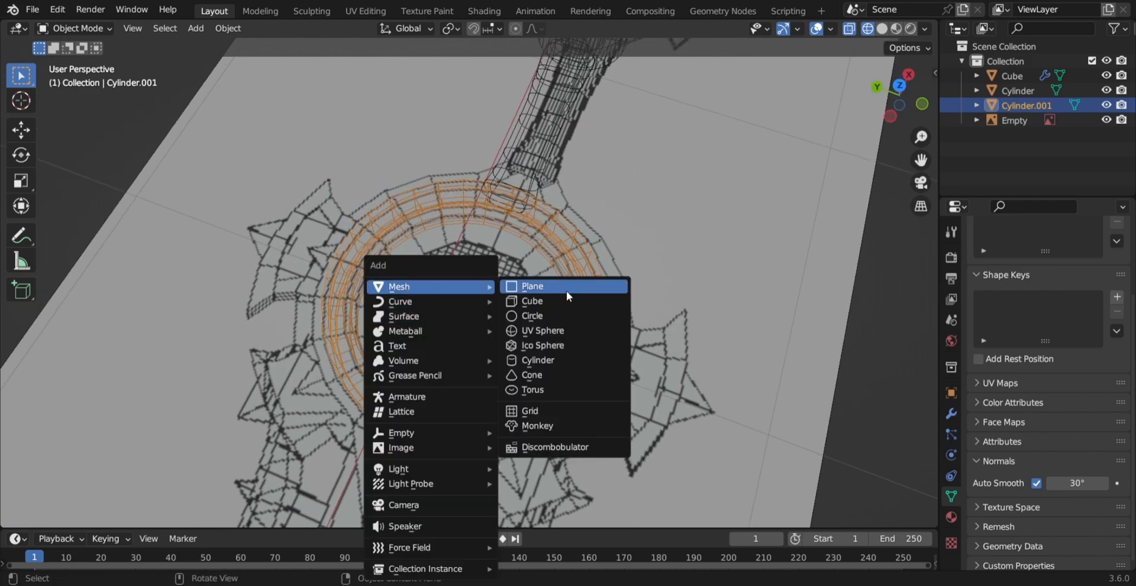
{"action": "left_click", "coordinate": [565, 301]}
{"action": "key", "text": "shift+z"}
{"action": "middle_click_drag", "start_coordinate": [847, 408], "coordinate": [555, 283]}
{"action": "scroll", "coordinate": [555, 283], "scroll_direction": "down", "scroll_amount": 4}
{"action": "scroll", "coordinate": [663, 411], "scroll_direction": "down", "scroll_amount": 3}
{"action": "middle_click_drag", "start_coordinate": [689, 439], "coordinate": [743, 471]}
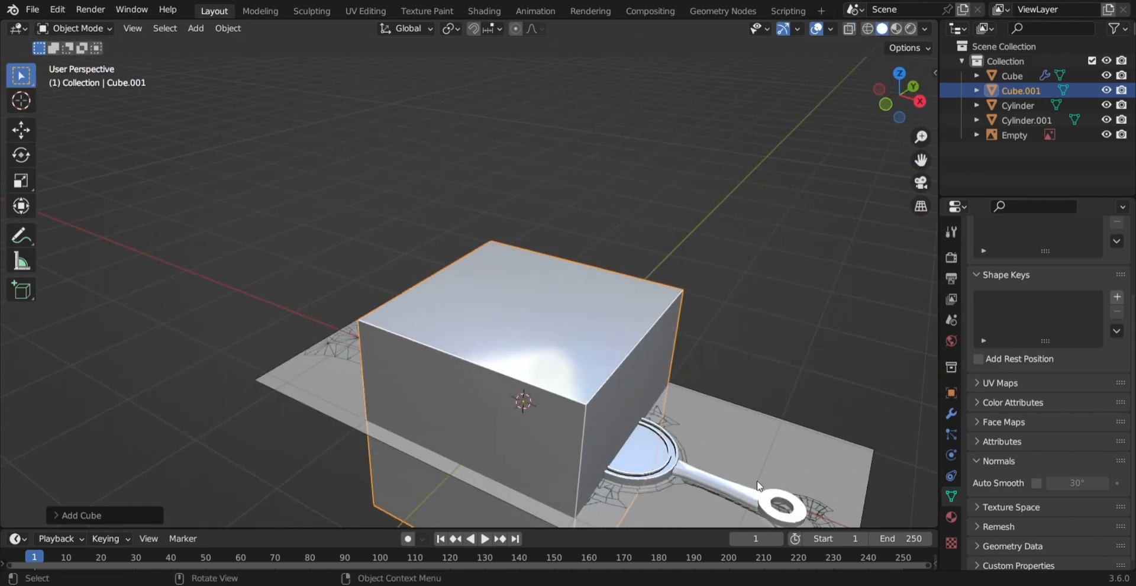
{"action": "key", "text": "s"}
{"action": "left_click", "coordinate": [551, 397]}
Move the small cube within the XY plane onto the guard disc.
{"action": "middle_click_drag", "start_coordinate": [553, 399], "coordinate": [656, 367]}
{"action": "scroll", "coordinate": [638, 472], "scroll_direction": "up", "scroll_amount": 3}
{"action": "key", "text": "g"}
{"action": "key", "text": "z"}
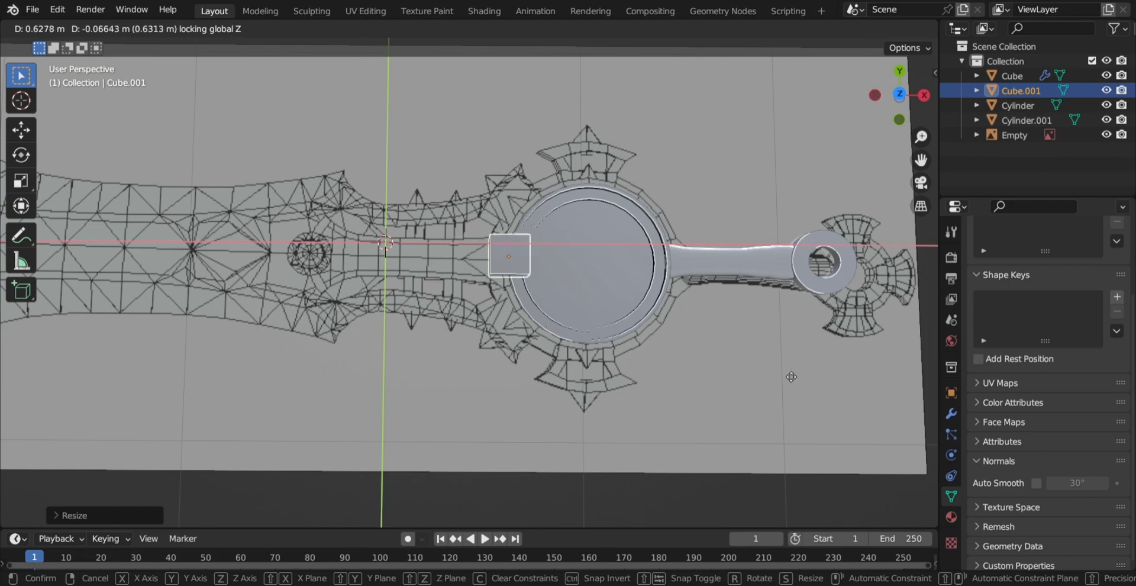
{"action": "left_click", "coordinate": [727, 332]}
{"action": "scroll", "coordinate": [727, 332], "scroll_direction": "up", "scroll_amount": 4}
{"action": "scroll", "coordinate": [698, 337], "scroll_direction": "down", "scroll_amount": 3}
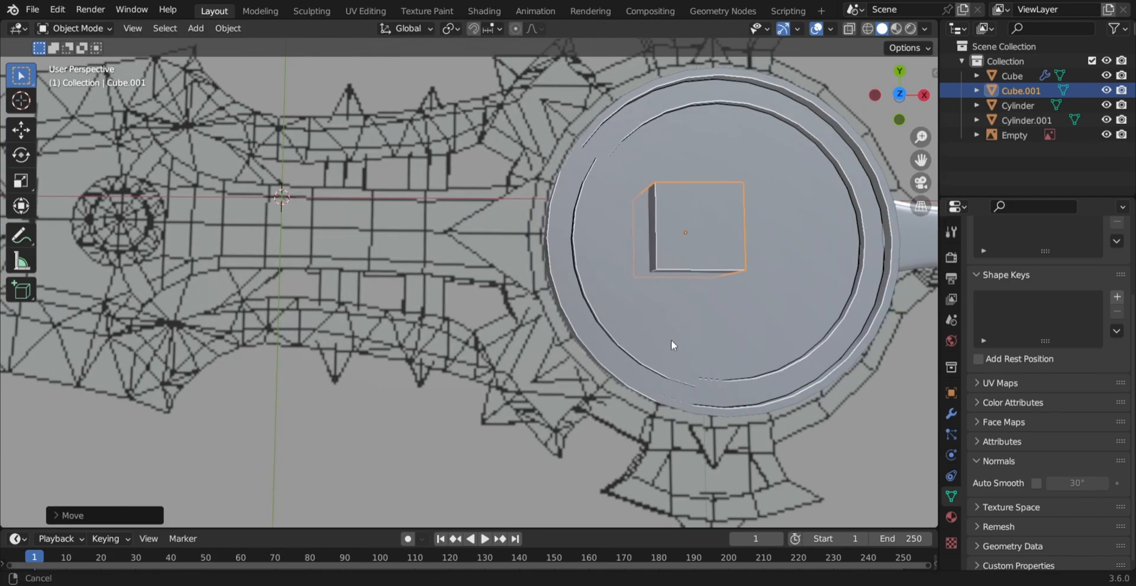
{"action": "middle_click_drag", "start_coordinate": [672, 342], "coordinate": [456, 376], "text": "shift"}
In wireframe display, move the cube within the XY plane by about -0.028 m, -0.019 m over the reference's inner grid pattern.
{"action": "key", "text": "shift+z"}
{"action": "middle_click_drag", "start_coordinate": [490, 326], "coordinate": [567, 418], "text": "shift"}
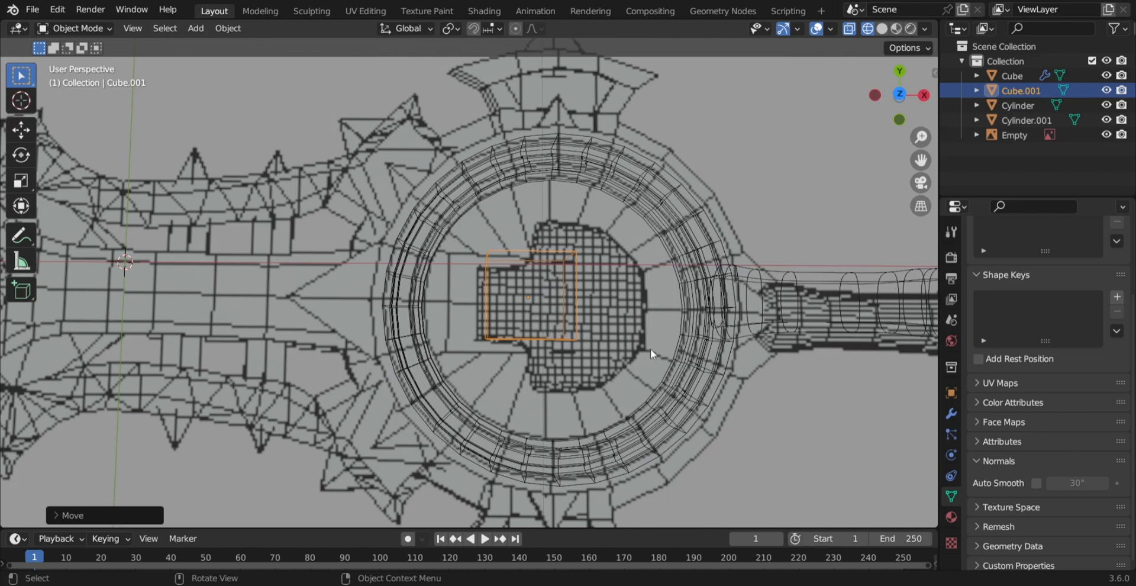
{"action": "key", "text": "g"}
{"action": "key", "text": "shift+z"}
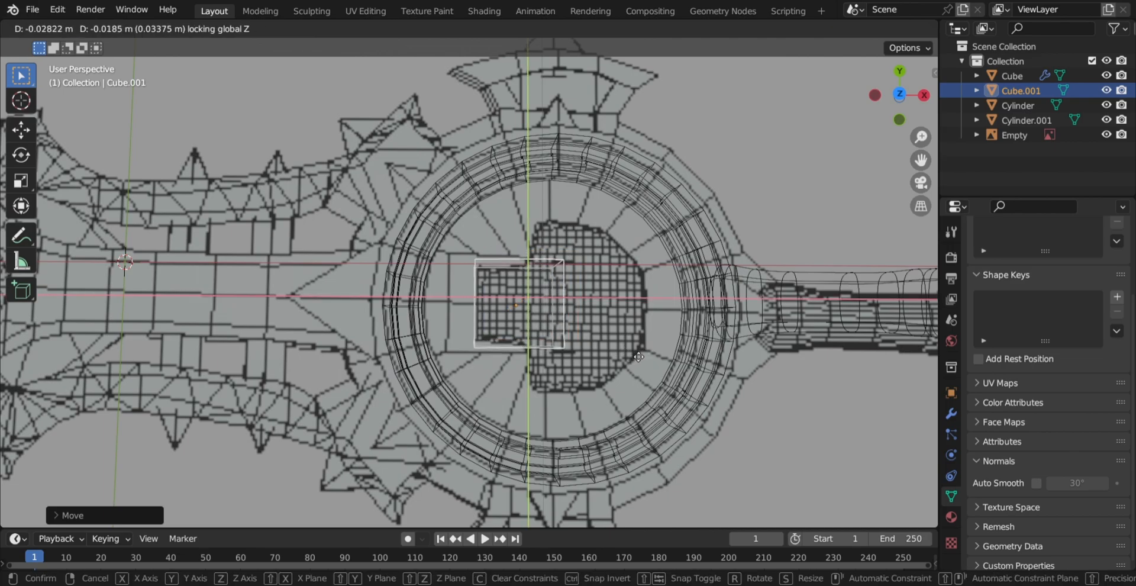
{"action": "left_click", "coordinate": [638, 357]}
In top orthographic view, scale the cube down slightly to match the height of the grid pattern's narrow block.
{"action": "left_click", "coordinate": [900, 95]}
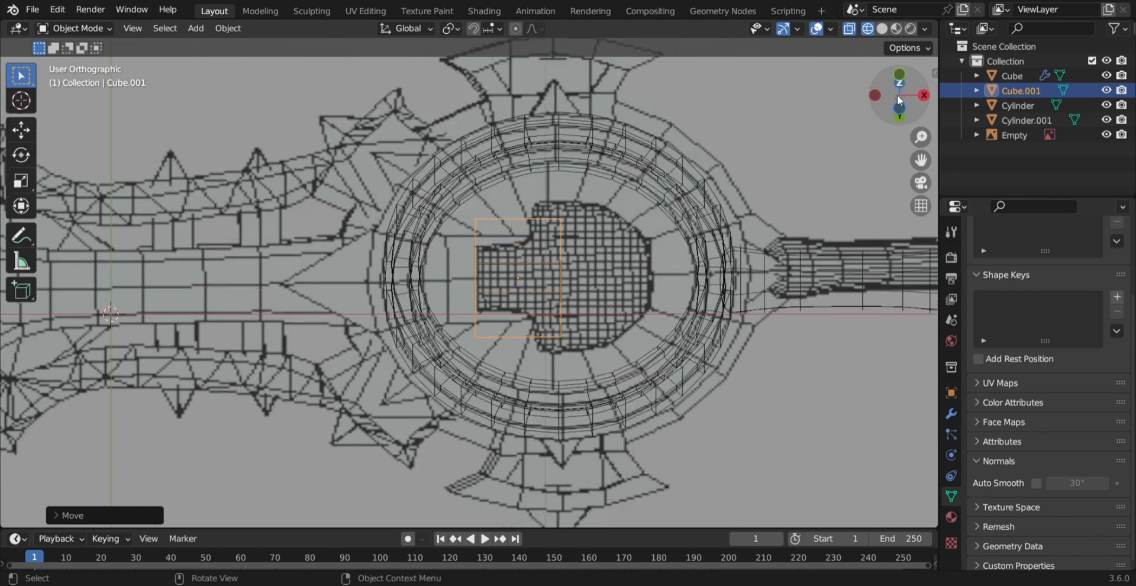
{"action": "key", "text": "s"}
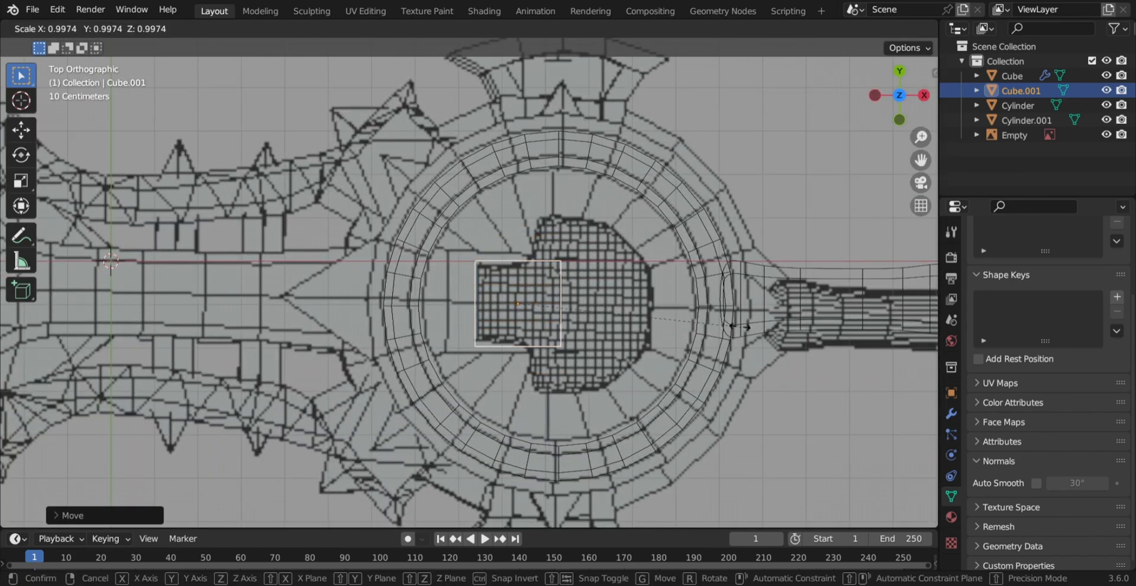
{"action": "left_click", "coordinate": [713, 320]}
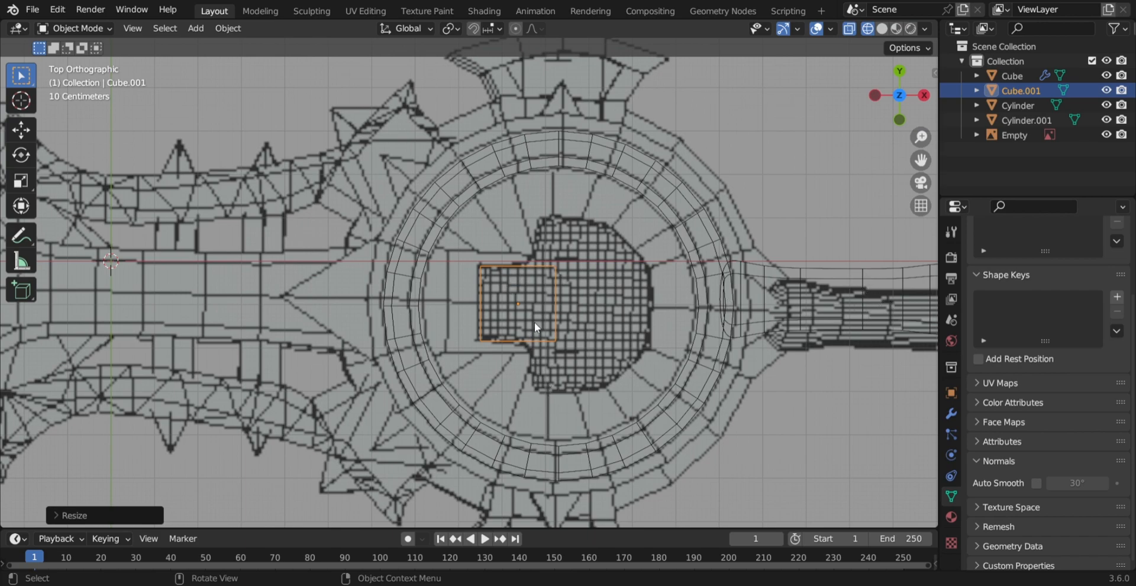
In Edit Mode, select the cube's side face nearest the grip and move it about -0.1 m along X.
{"action": "scroll", "coordinate": [534, 322], "scroll_direction": "up", "scroll_amount": 2}
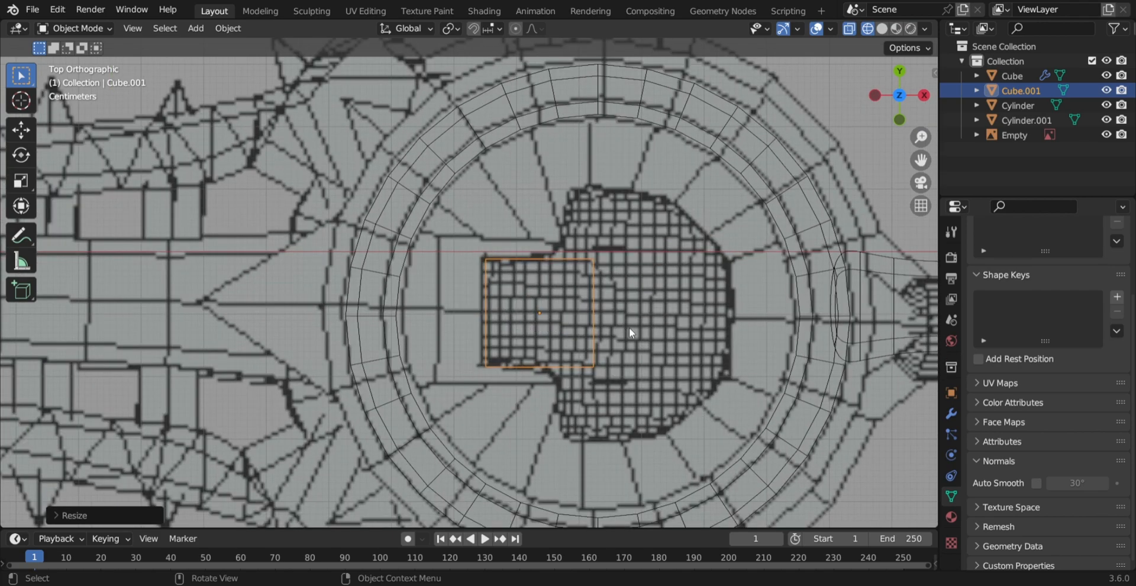
{"action": "key", "text": "Tab"}
{"action": "left_click", "coordinate": [594, 292]}
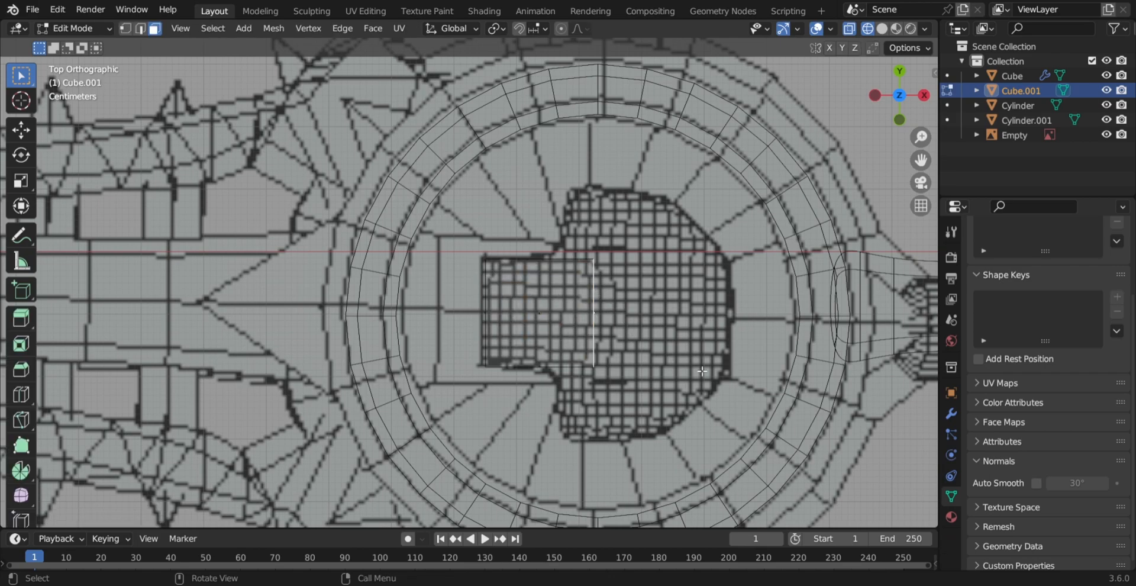
{"action": "key", "text": "g"}
{"action": "key", "text": "y"}
{"action": "key", "text": "x"}
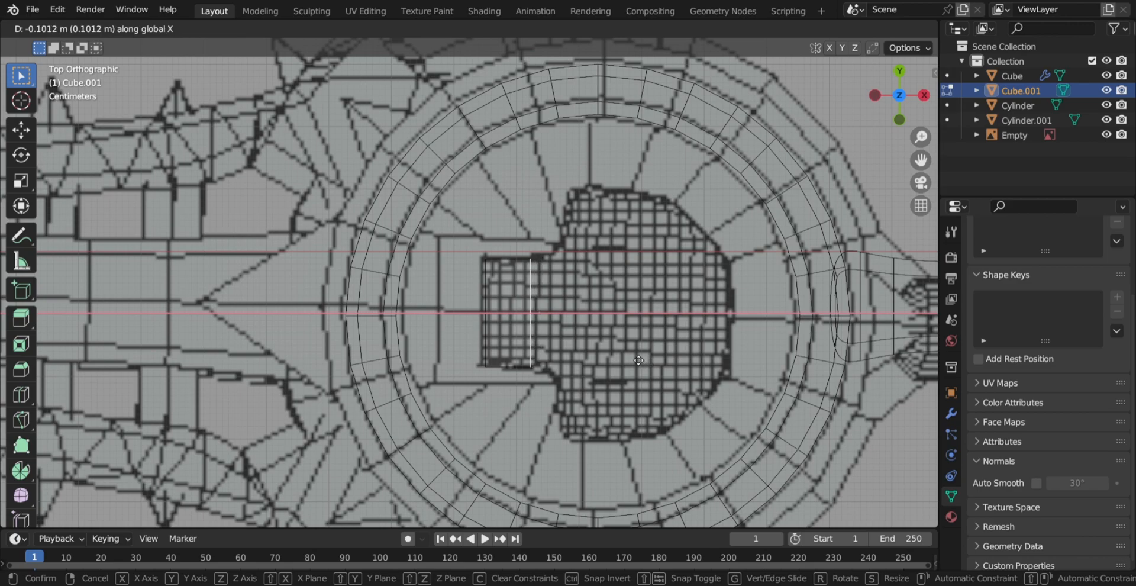
{"action": "left_click", "coordinate": [638, 360]}
Extrude the cube's selected side face a short distance toward the grip and scale it within the XY plane to about 1.06.
{"action": "key", "text": "g"}
{"action": "key", "text": "z"}
{"action": "key", "text": "z"}
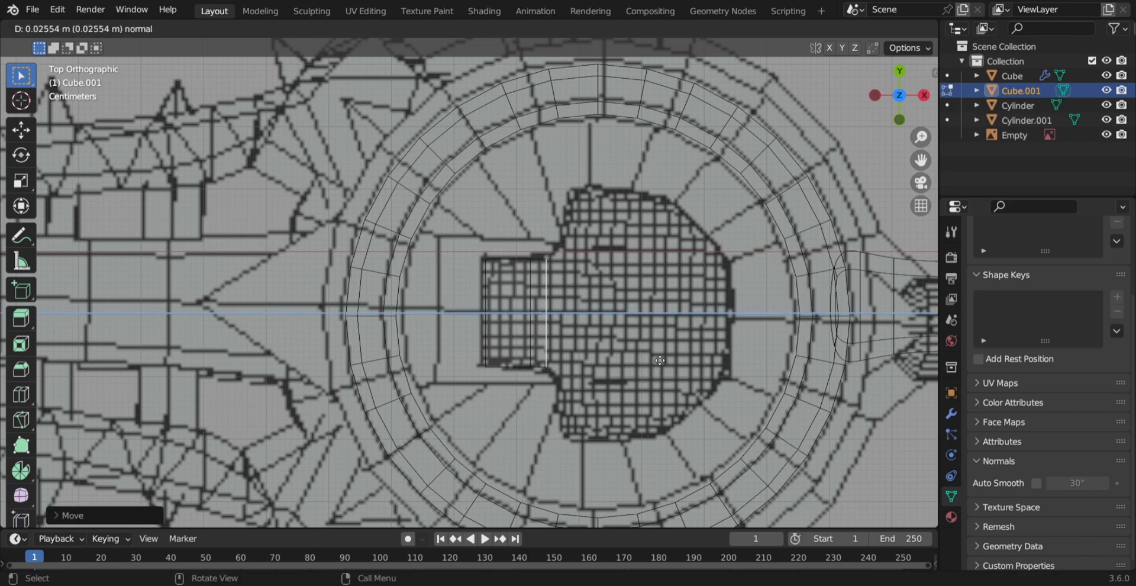
{"action": "left_click", "coordinate": [660, 360]}
{"action": "key", "text": "s"}
{"action": "key", "text": "shift+z"}
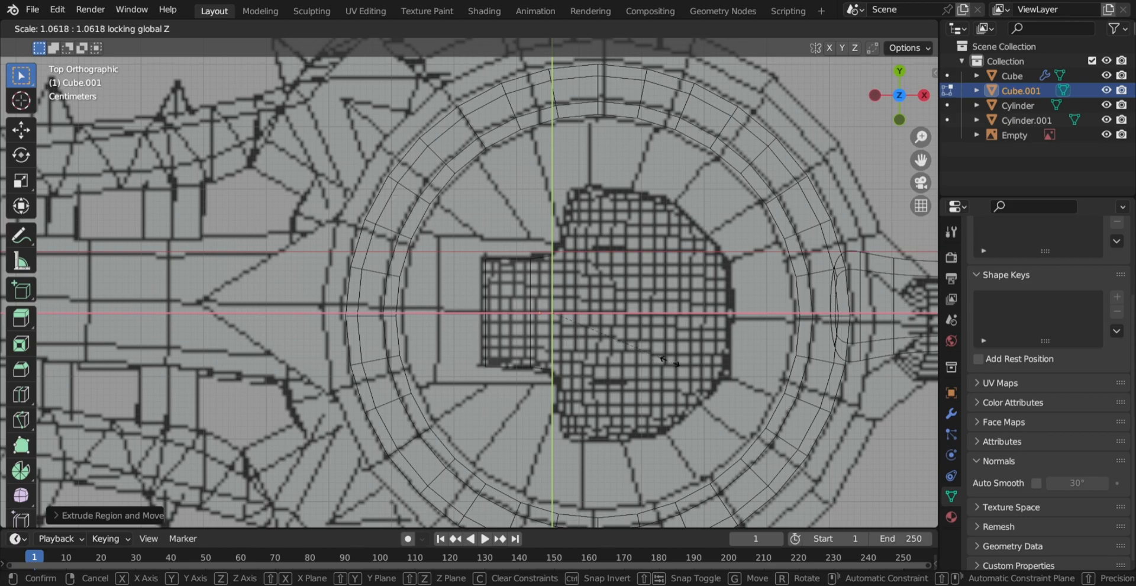
{"action": "left_click", "coordinate": [670, 361]}
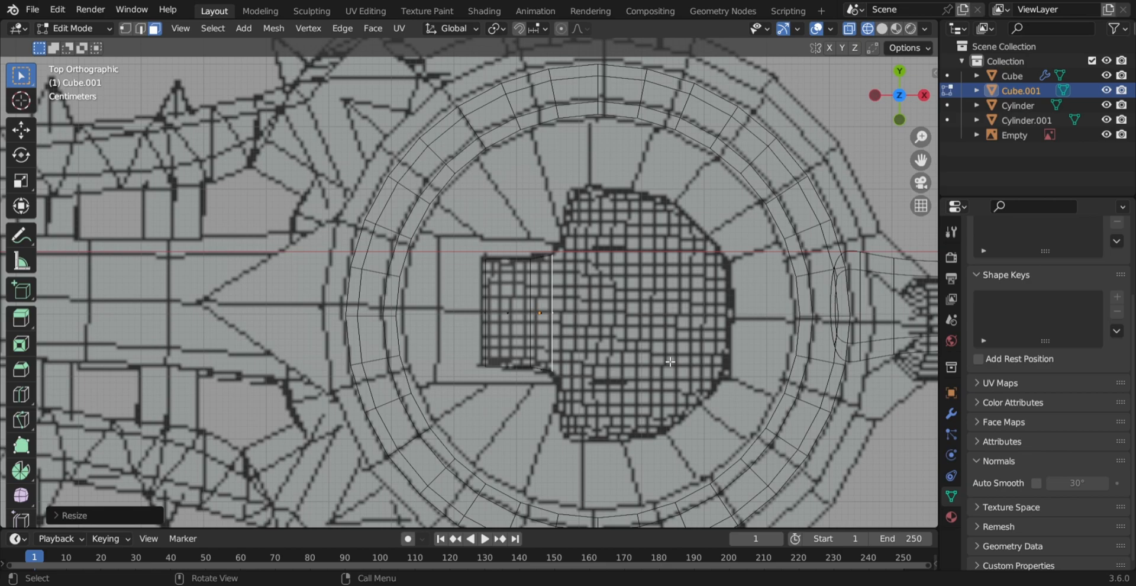
Extrude the face again into the wider part of the grid pattern and scale it within the XY plane to about 1.44.
{"action": "key", "text": "e"}
{"action": "left_click", "coordinate": [687, 362]}
{"action": "key", "text": "s"}
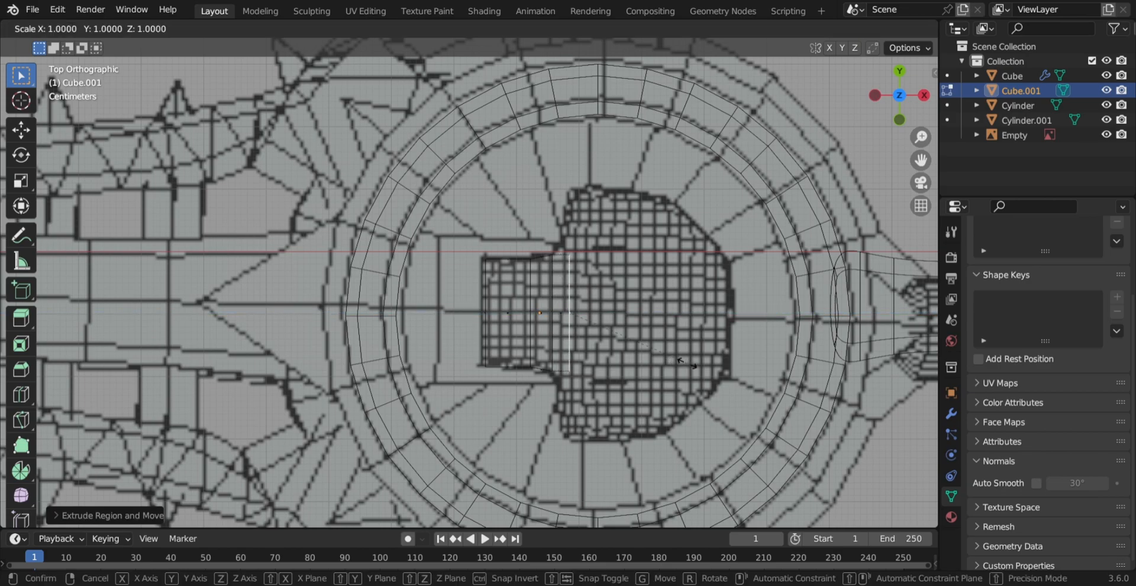
{"action": "key", "text": "shift+z"}
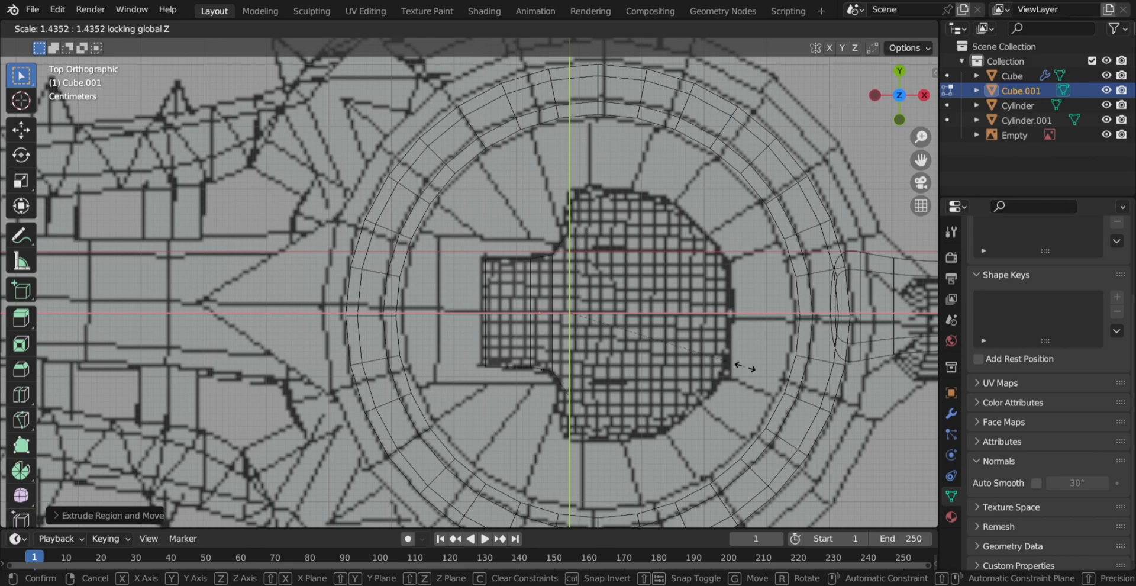
{"action": "left_click", "coordinate": [745, 367]}
Extrude the end face slightly toward the grip and enlarge it within the XY plane to follow the grid pattern's flare.
{"action": "key", "text": "e"}
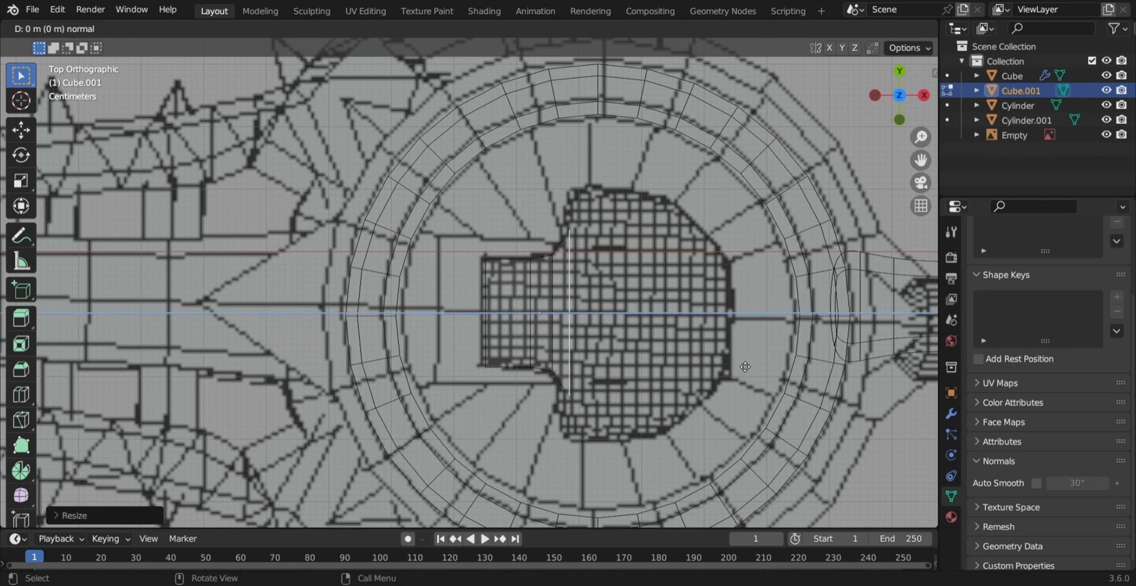
{"action": "left_click", "coordinate": [755, 367]}
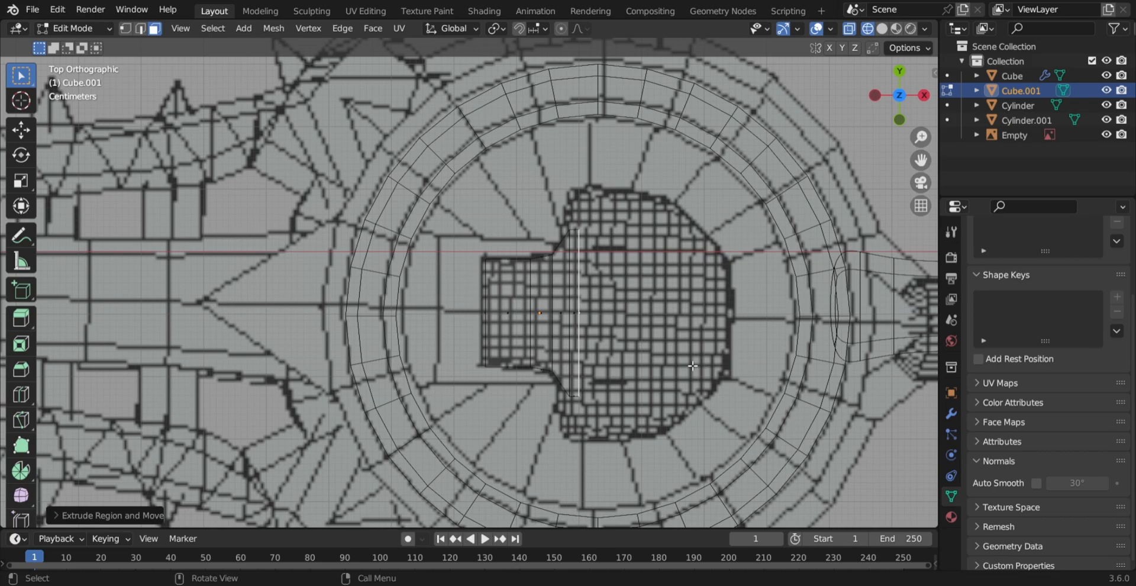
{"action": "key", "text": "s"}
{"action": "key", "text": "z"}
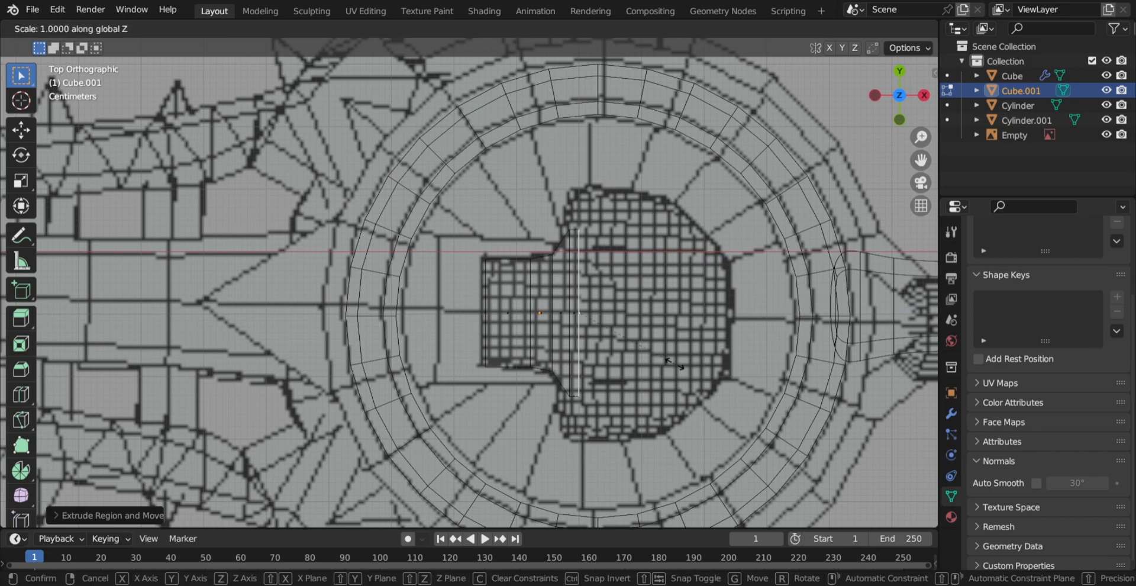
{"action": "key", "text": "shift+z"}
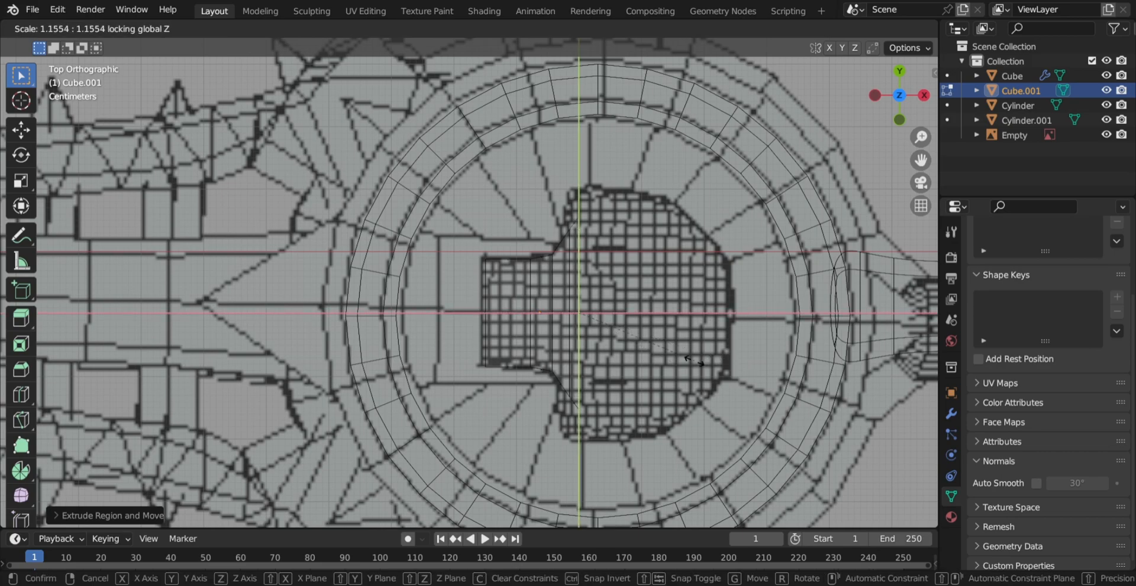
{"action": "left_click", "coordinate": [712, 363]}
Extrude the end face twice more toward the grip, resizing each new face to the grid pattern's rounded outline.
{"action": "key", "text": "e"}
{"action": "left_click", "coordinate": [727, 364]}
{"action": "key", "text": "s"}
{"action": "key", "text": "shift+z"}
{"action": "left_click", "coordinate": [737, 364]}
{"action": "key", "text": "e"}
{"action": "left_click", "coordinate": [769, 365]}
{"action": "key", "text": "s"}
{"action": "left_click", "coordinate": [798, 366]}
Extrude the end face once more, narrow it to close the skull shape's rounded end, and return to Object Mode in solid display.
{"action": "key", "text": "e"}
{"action": "left_click", "coordinate": [828, 365]}
{"action": "key", "text": "s"}
{"action": "left_click", "coordinate": [787, 362]}
{"action": "key", "text": "shift+z"}
{"action": "middle_click_drag", "start_coordinate": [733, 432], "coordinate": [698, 345]}
{"action": "scroll", "coordinate": [695, 370], "scroll_direction": "down", "scroll_amount": 2}
{"action": "scroll", "coordinate": [698, 345], "scroll_direction": "down", "scroll_amount": 2}
{"action": "middle_click_drag", "start_coordinate": [534, 374], "coordinate": [565, 261]}
{"action": "scroll", "coordinate": [684, 425], "scroll_direction": "down", "scroll_amount": 2}
{"action": "scroll", "coordinate": [685, 425], "scroll_direction": "up", "scroll_amount": 3}
{"action": "scroll", "coordinate": [613, 382], "scroll_direction": "up", "scroll_amount": 1}
{"action": "scroll", "coordinate": [601, 396], "scroll_direction": "up", "scroll_amount": 2}
{"action": "scroll", "coordinate": [709, 445], "scroll_direction": "down", "scroll_amount": 3}
{"action": "key", "text": "Tab"}
Shade the skull-shaped piece smooth and enable Auto Smooth at 30°.
{"action": "right_click", "coordinate": [565, 265]}
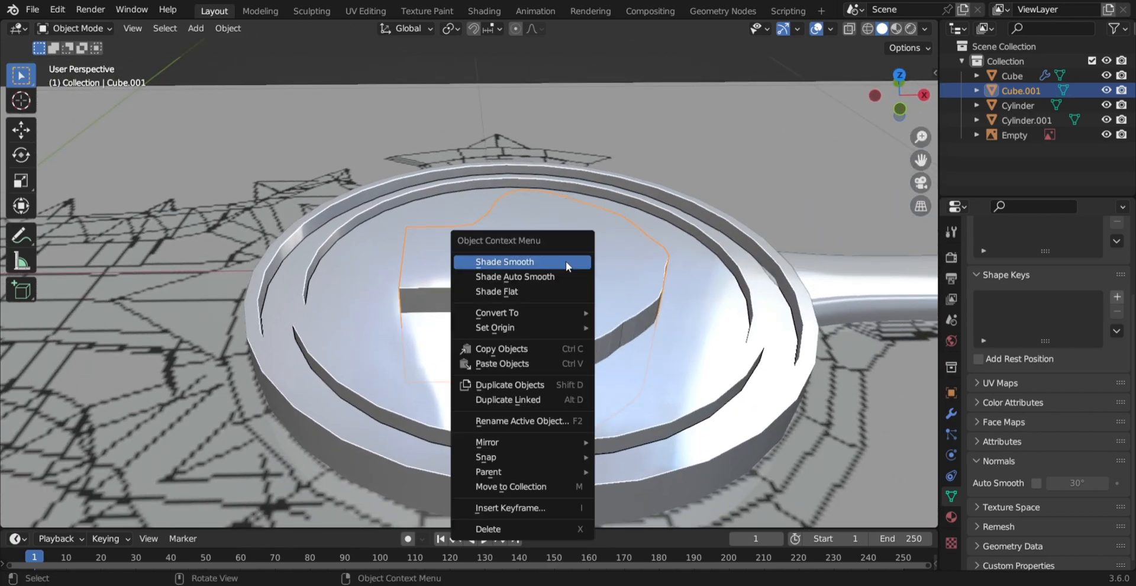
{"action": "left_click", "coordinate": [536, 264]}
{"action": "mouse_move", "coordinate": [537, 265]}
{"action": "middle_mouse_down"}
{"action": "mouse_move", "coordinate": [633, 321]}
{"action": "mouse_move", "coordinate": [668, 303]}
{"action": "mouse_move", "coordinate": [599, 239]}
{"action": "mouse_move", "coordinate": [517, 207]}
{"action": "mouse_move", "coordinate": [588, 248]}
{"action": "mouse_move", "coordinate": [615, 300]}
{"action": "middle_mouse_up"}
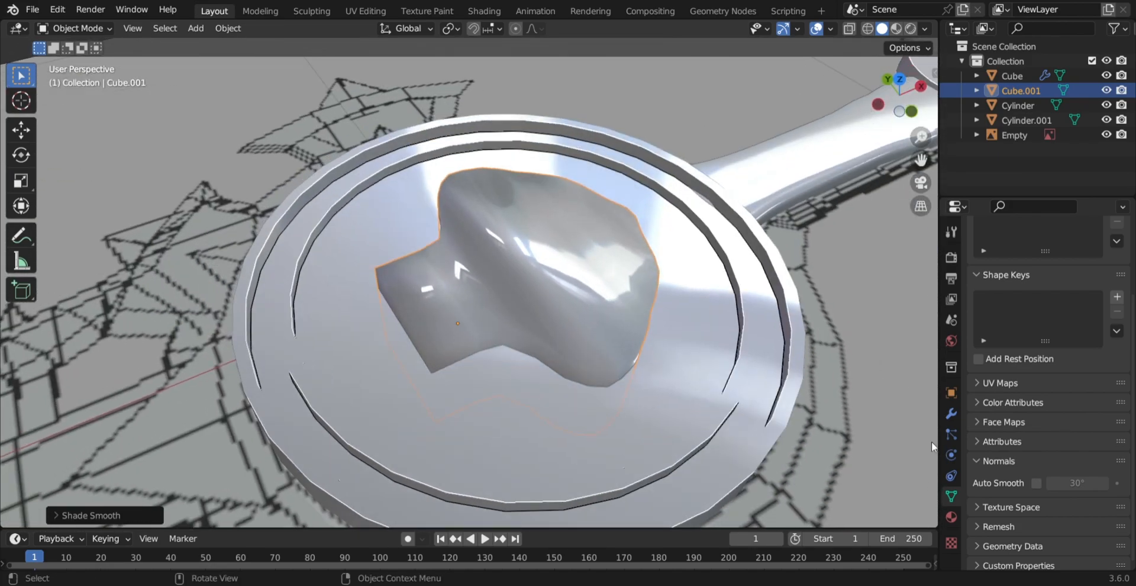
{"action": "left_click", "coordinate": [1038, 481]}
{"action": "middle_click_drag", "start_coordinate": [609, 260], "coordinate": [721, 342]}
Scale the skull-shaped piece down along Z so it protrudes only slightly from the guard disc, and deselect it.
{"action": "key", "text": "s"}
{"action": "key", "text": "z"}
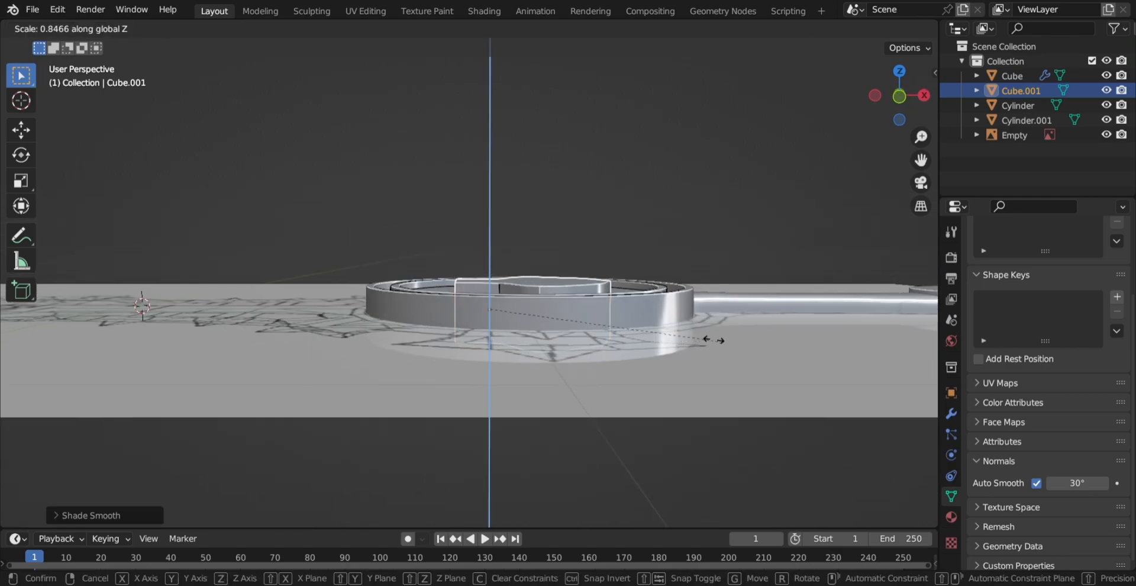
{"action": "left_click", "coordinate": [690, 330]}
{"action": "middle_click_drag", "start_coordinate": [697, 327], "coordinate": [605, 204]}
{"action": "key", "text": "alt+a"}
{"action": "scroll", "coordinate": [661, 281], "scroll_direction": "up", "scroll_amount": 2}
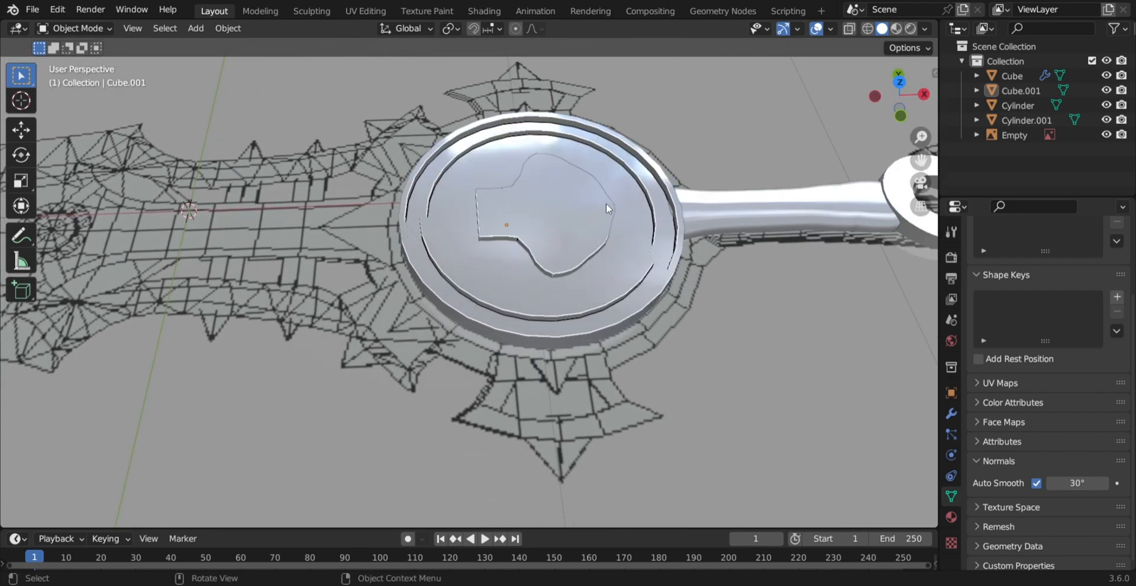
Add a UV sphere to the scene.
{"action": "key", "text": "shift+a"}
{"action": "mouse_move", "coordinate": [605, 204]}
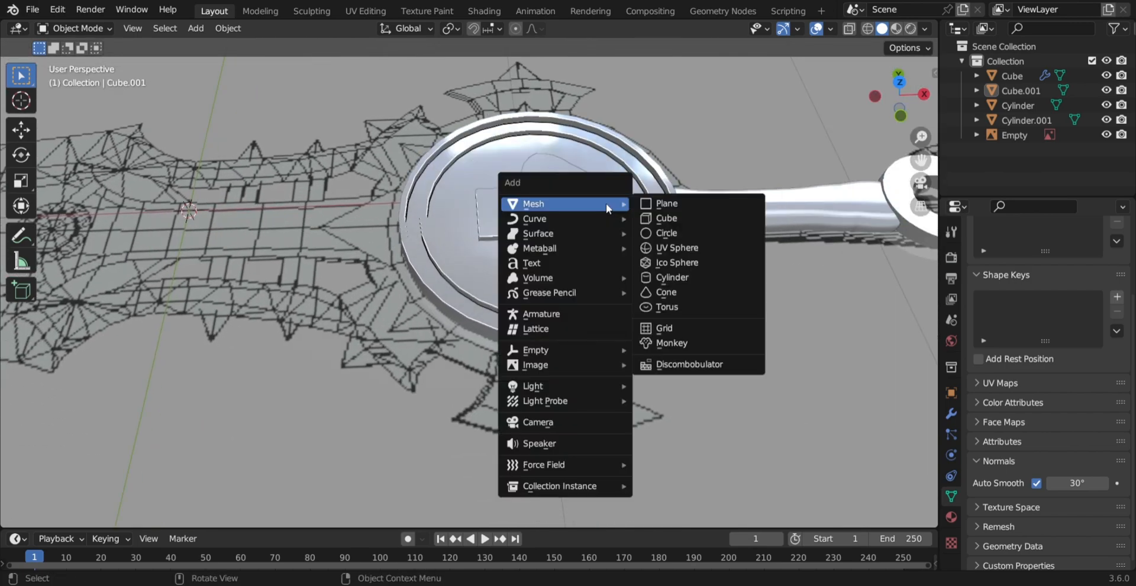
{"action": "left_click", "coordinate": [697, 251]}
{"action": "scroll", "coordinate": [552, 177], "scroll_direction": "down", "scroll_amount": 4}
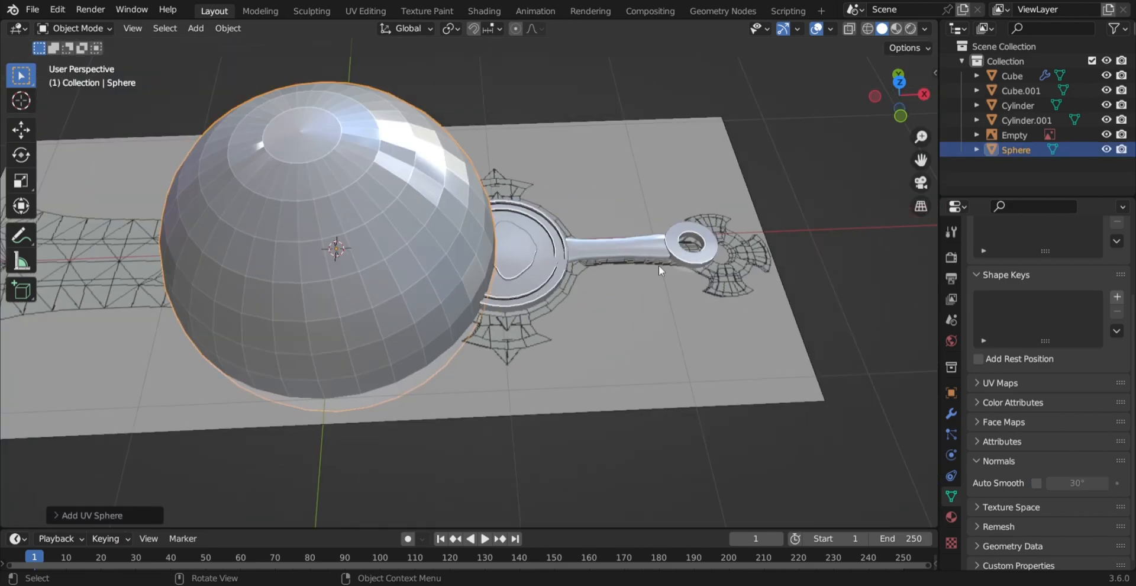
{"action": "key", "text": "a"}
{"action": "key", "text": "s"}
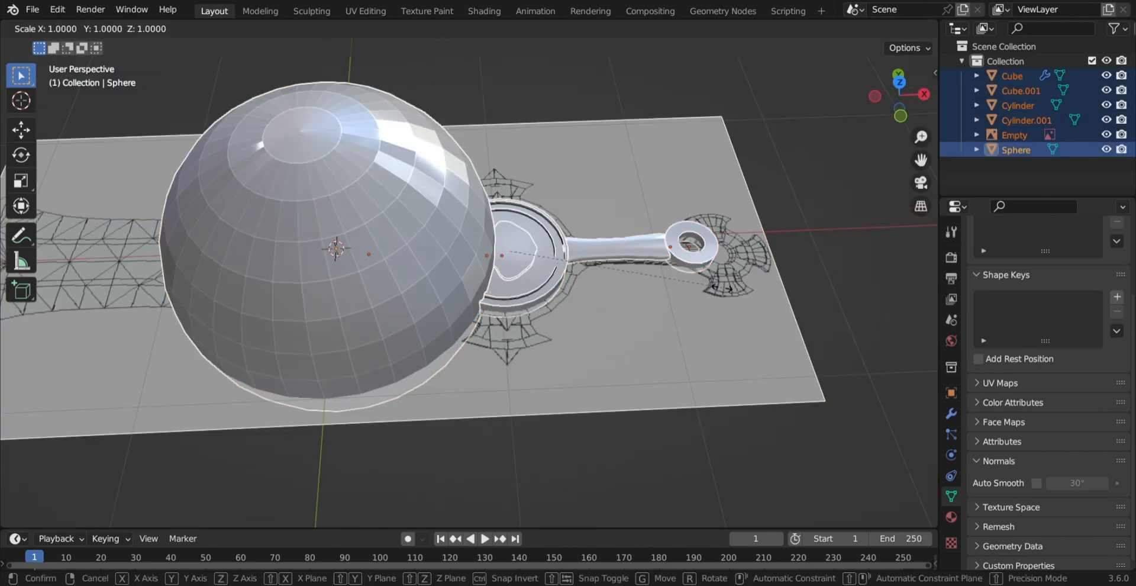
{"action": "key", "text": "Escape"}
{"action": "left_click", "coordinate": [350, 203]}
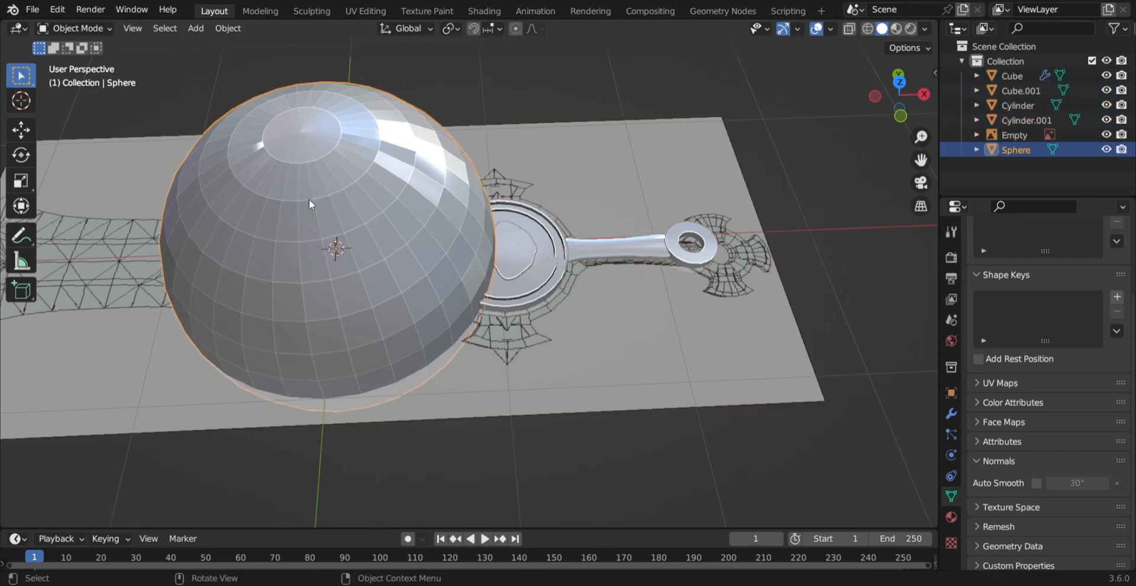
Scale the sphere down to about 0.13 and move it within the XY plane onto the guard disc.
{"action": "key", "text": "s"}
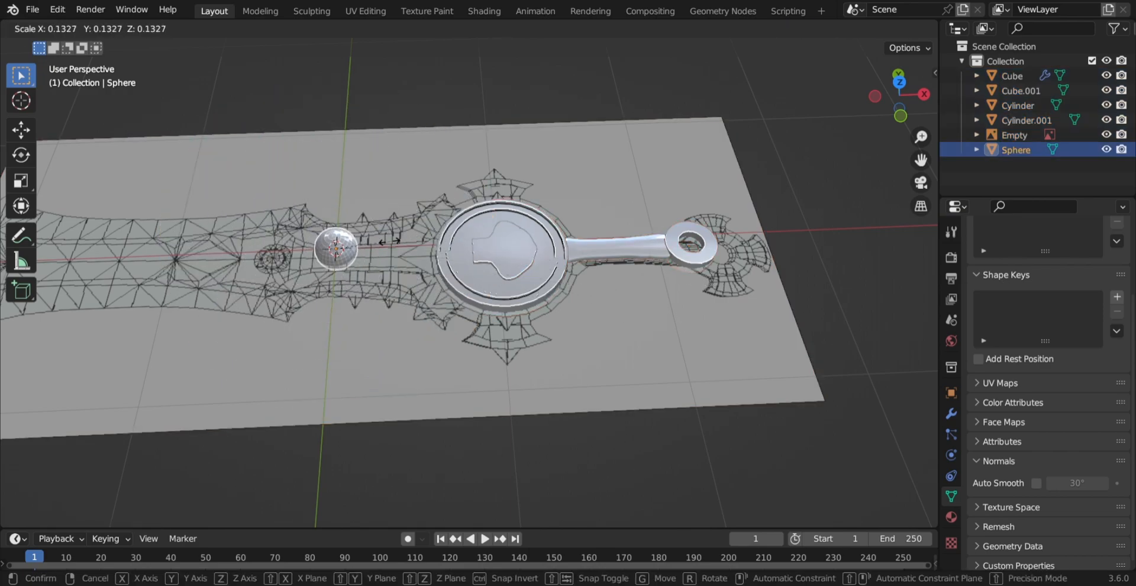
{"action": "left_click", "coordinate": [389, 240]}
{"action": "key", "text": "g"}
{"action": "key", "text": "shift+z"}
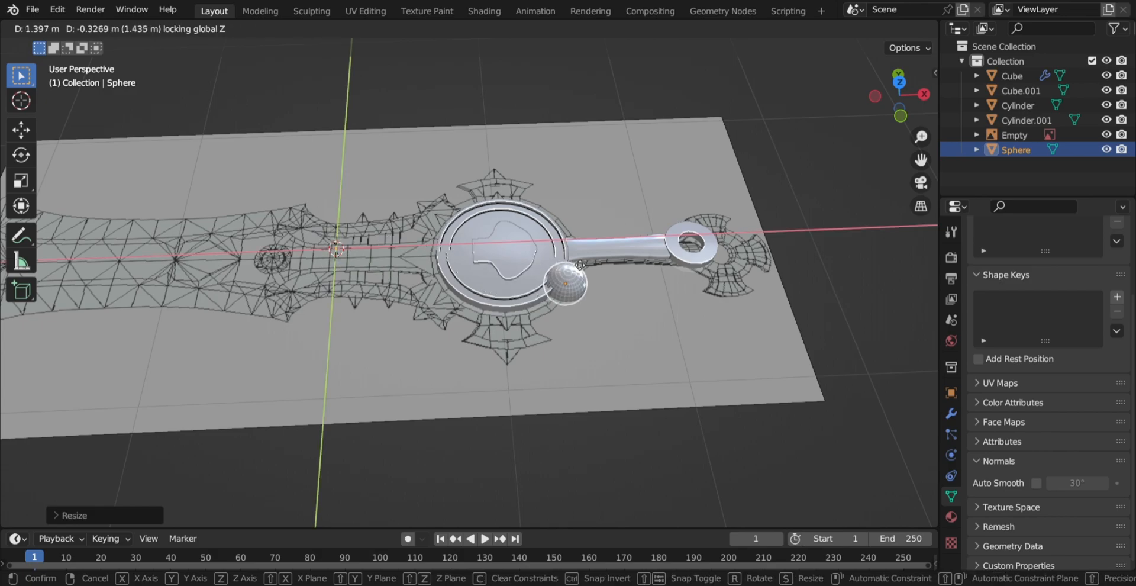
{"action": "left_click", "coordinate": [565, 255]}
Shrink the sphere further and move it along Z toward the guard disc's face.
{"action": "key", "text": "s"}
{"action": "left_click", "coordinate": [562, 264]}
{"action": "key", "text": "g"}
{"action": "key", "text": "z"}
{"action": "left_click", "coordinate": [561, 262]}
{"action": "scroll", "coordinate": [559, 260], "scroll_direction": "up", "scroll_amount": 5}
{"action": "middle_click_drag", "start_coordinate": [560, 260], "coordinate": [687, 232]}
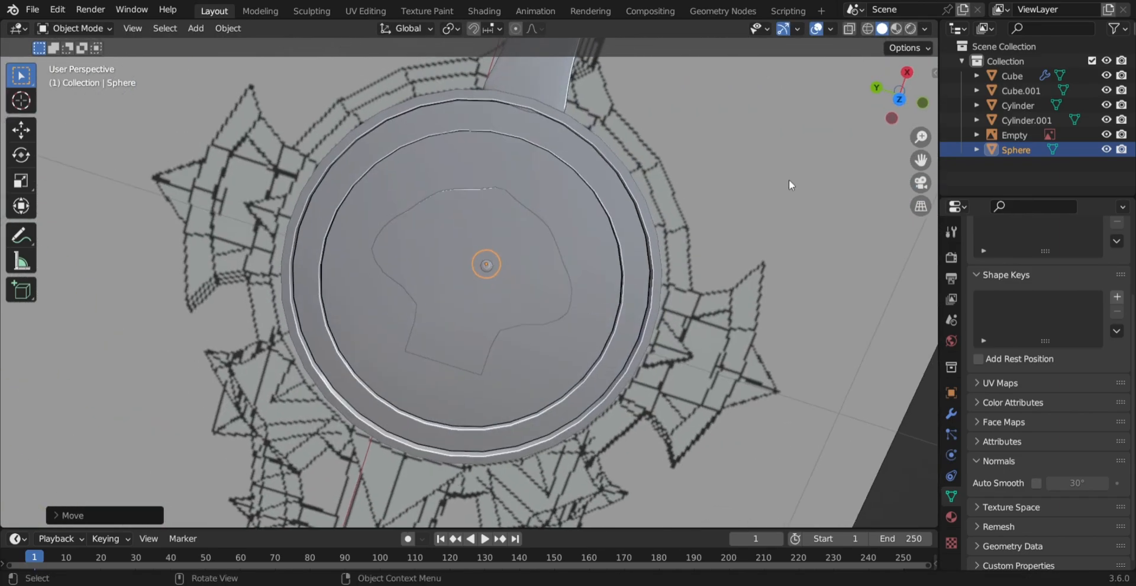
In wireframe display, move the sphere within the XY plane over one of the reference's eye marks, and return to solid display.
{"action": "key", "text": "shift+z"}
{"action": "key", "text": "g"}
{"action": "key", "text": "shift+z"}
{"action": "left_click", "coordinate": [540, 310]}
{"action": "key", "text": "shift+z"}
{"action": "mouse_move", "coordinate": [539, 310]}
{"action": "middle_mouse_down"}
{"action": "mouse_move", "coordinate": [548, 155]}
{"action": "mouse_move", "coordinate": [727, 397]}
{"action": "middle_mouse_up"}
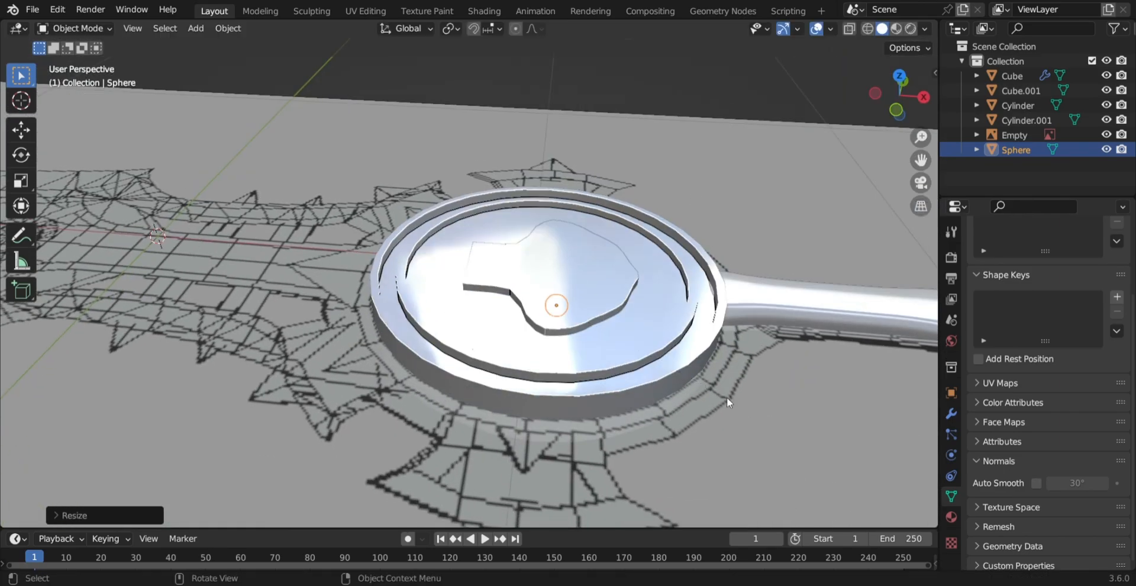
Bring the sphere up to the skull's surface and stretch it to about 1.77 along X.
{"action": "key", "text": "g"}
{"action": "key", "text": "x"}
{"action": "key", "text": "s"}
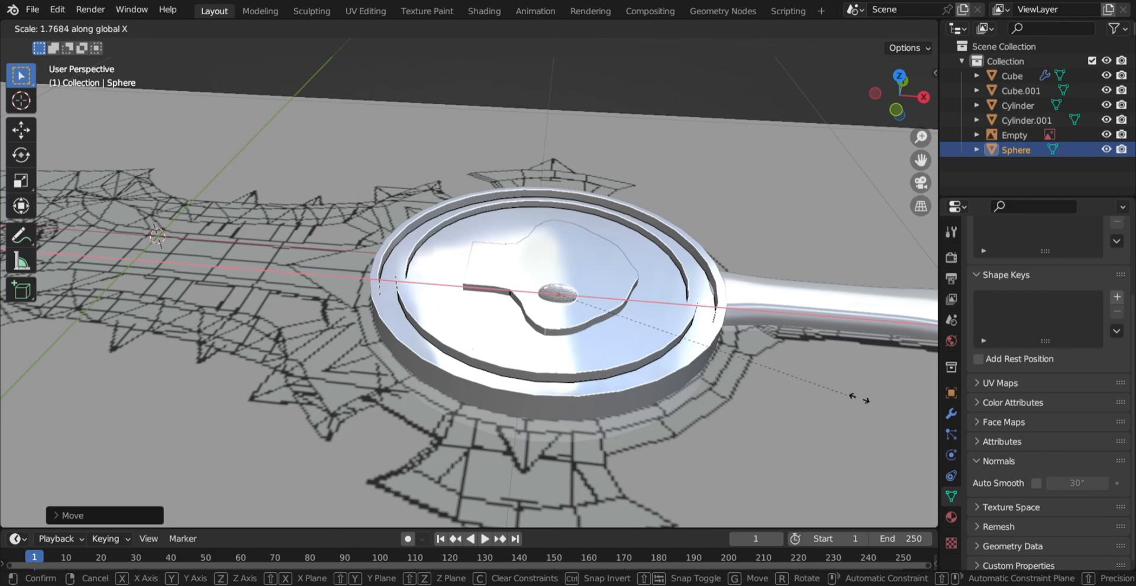
{"action": "left_click", "coordinate": [858, 399]}
{"action": "key", "text": "shift+z"}
{"action": "mouse_move", "coordinate": [850, 396]}
{"action": "middle_mouse_down"}
{"action": "mouse_move", "coordinate": [765, 412]}
{"action": "mouse_move", "coordinate": [688, 296]}
{"action": "mouse_move", "coordinate": [699, 261]}
{"action": "middle_mouse_up"}
{"action": "key", "text": "shift+z"}
Adjust the sphere's thickness along Z and its overall size to form a slim oval eye on the skull.
{"action": "key", "text": "s"}
{"action": "key", "text": "z"}
{"action": "left_click", "coordinate": [682, 318]}
{"action": "key", "text": "s"}
{"action": "left_click", "coordinate": [710, 324]}
{"action": "middle_click_drag", "start_coordinate": [713, 325], "coordinate": [770, 356]}
{"action": "key", "text": "s"}
{"action": "key", "text": "z"}
{"action": "left_click", "coordinate": [881, 378]}
Shade the oval eye smooth.
{"action": "middle_click_drag", "start_coordinate": [882, 379], "coordinate": [703, 368]}
{"action": "right_click", "coordinate": [595, 300]}
{"action": "left_click", "coordinate": [594, 300]}
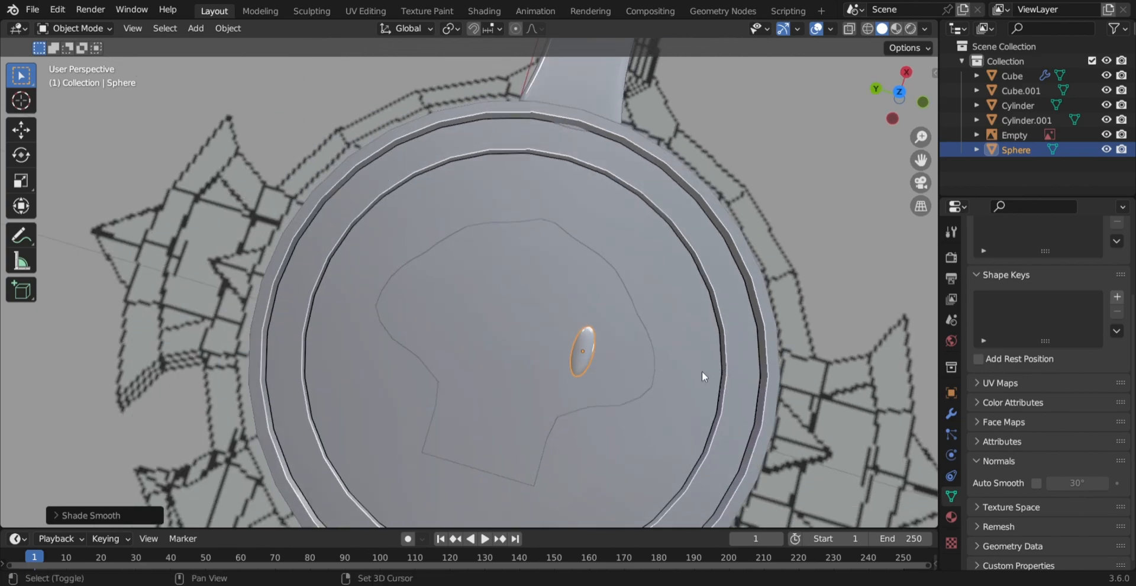
Duplicate the oval eye along Y to the other side of the skull.
{"action": "key", "text": "shift+d"}
{"action": "key", "text": "y"}
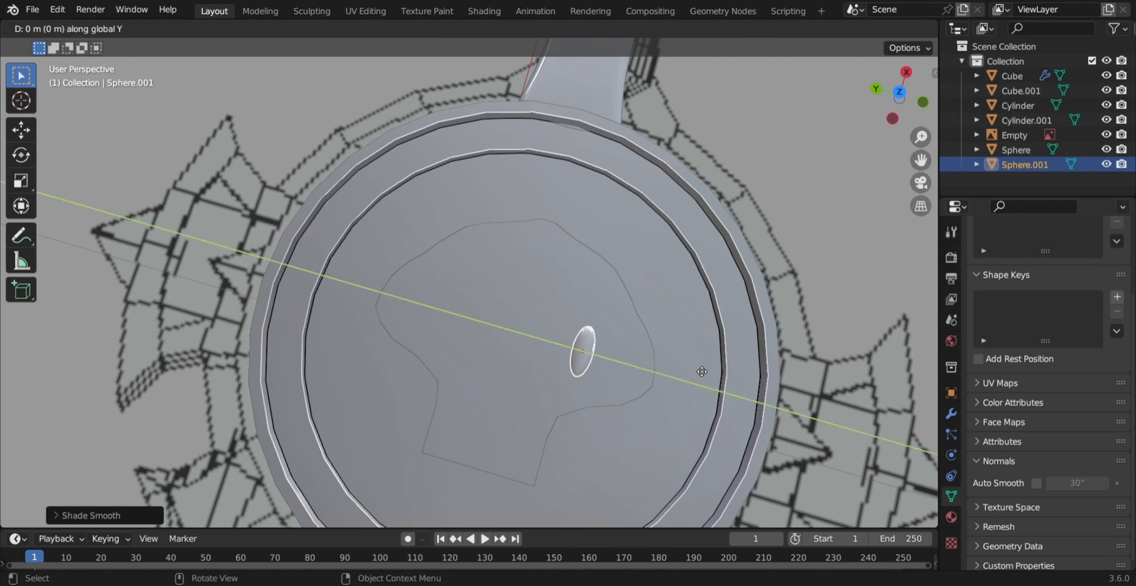
{"action": "left_click", "coordinate": [583, 336]}
In wireframe display, fine-tune the duplicated eye's position along Y for symmetry, and return to solid display.
{"action": "key", "text": "shift+z"}
{"action": "middle_click_drag", "start_coordinate": [583, 335], "coordinate": [594, 368]}
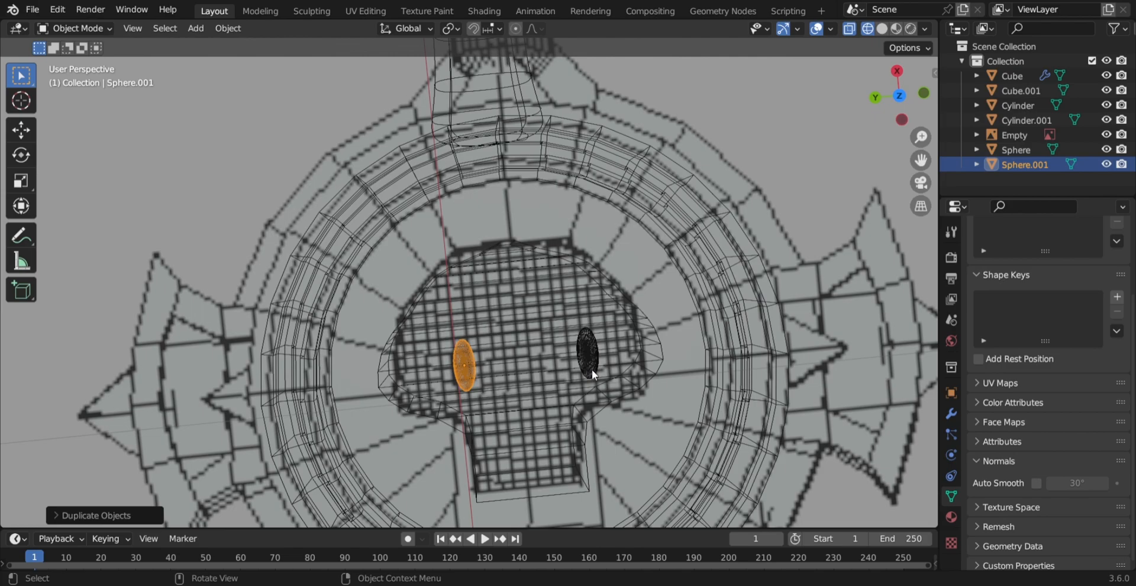
{"action": "key", "text": "g"}
{"action": "key", "text": "y"}
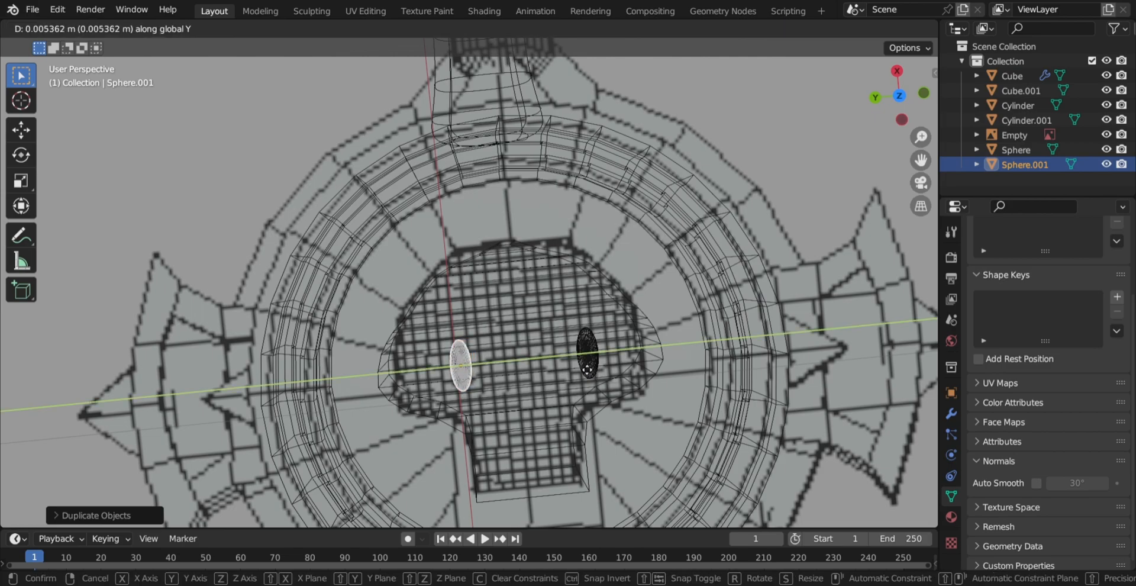
{"action": "left_click", "coordinate": [584, 368]}
{"action": "key", "text": "shift+z"}
{"action": "mouse_move", "coordinate": [583, 368]}
{"action": "middle_mouse_down"}
{"action": "mouse_move", "coordinate": [517, 293]}
{"action": "mouse_move", "coordinate": [624, 293]}
{"action": "mouse_move", "coordinate": [744, 330]}
{"action": "mouse_move", "coordinate": [651, 332]}
{"action": "mouse_move", "coordinate": [539, 251]}
{"action": "middle_mouse_up"}
Select both eyes and duplicate them downward along Z toward the guard's opposite face.
{"action": "left_click", "coordinate": [597, 246], "text": "shift"}
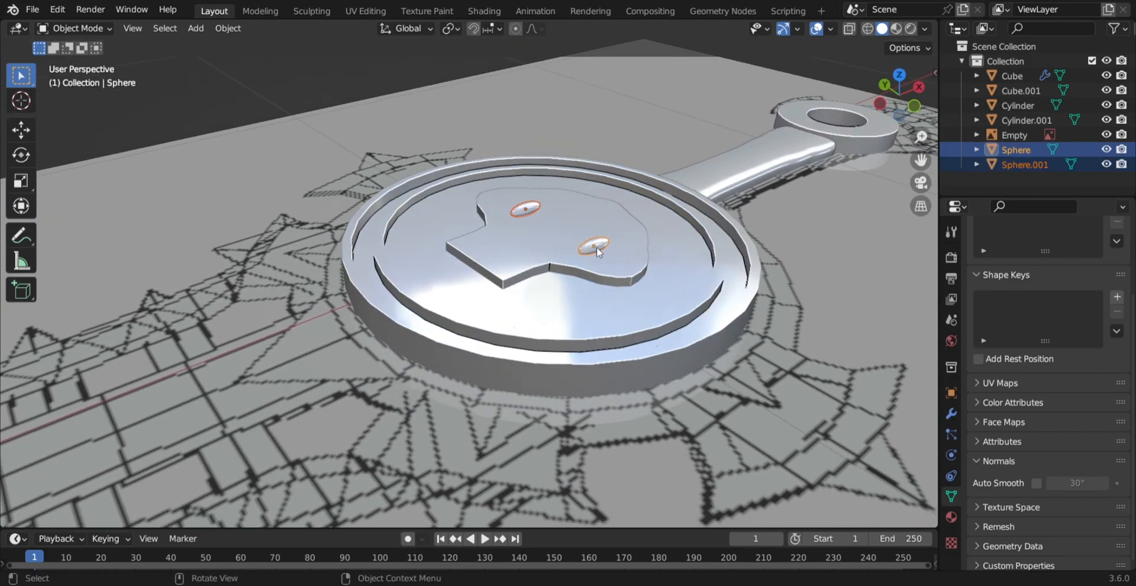
{"action": "key", "text": "shift+d"}
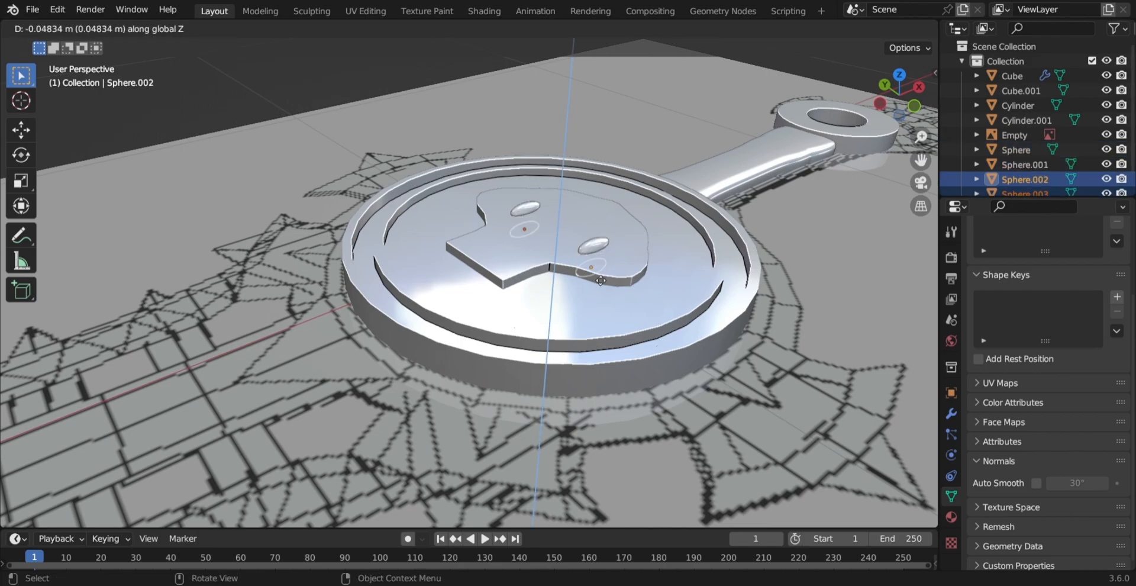
{"action": "left_click", "coordinate": [597, 306]}
Adjust the copied eyes along Z so they sit in the skull's surface on the guard's underside.
{"action": "middle_click_drag", "start_coordinate": [598, 305], "coordinate": [681, 454]}
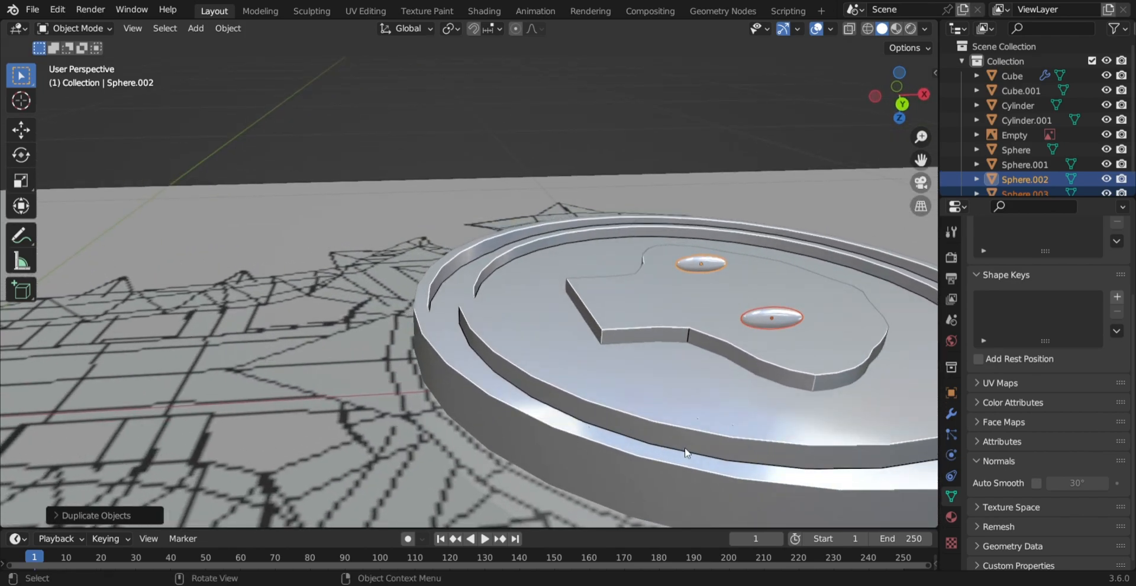
{"action": "key", "text": "g"}
{"action": "key", "text": "z"}
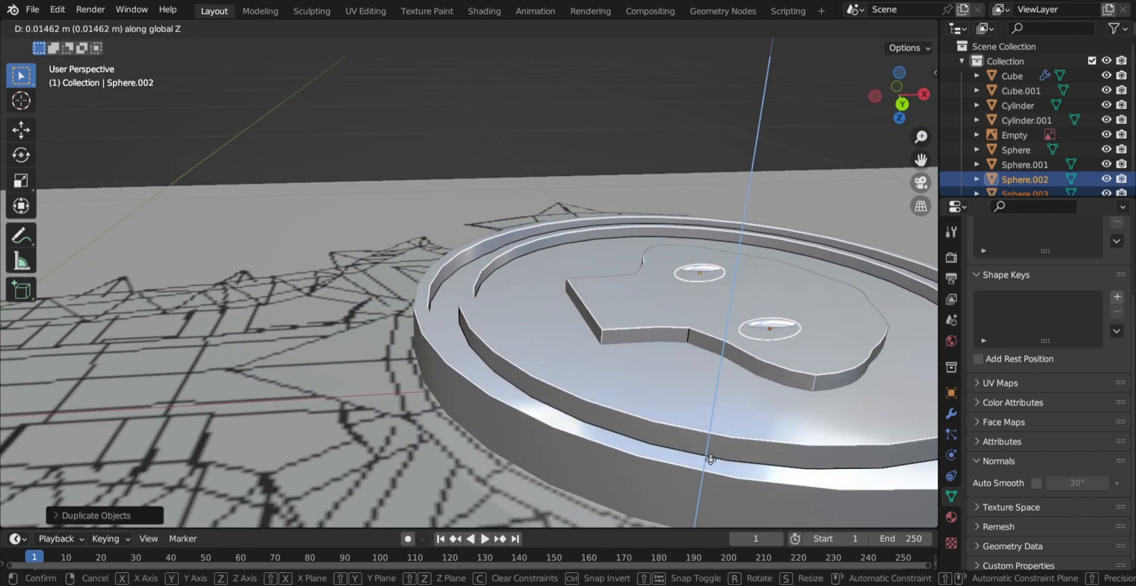
{"action": "left_click", "coordinate": [684, 441]}
{"action": "middle_click_drag", "start_coordinate": [684, 442], "coordinate": [644, 388]}
Deselect the eyes and examine the finished skull guard against the reference's blade and spike outlines.
{"action": "scroll", "coordinate": [513, 401], "scroll_direction": "down", "scroll_amount": 4}
{"action": "middle_click_drag", "start_coordinate": [467, 336], "coordinate": [467, 404]}
{"action": "scroll", "coordinate": [470, 402], "scroll_direction": "down", "scroll_amount": 3}
{"action": "scroll", "coordinate": [418, 374], "scroll_direction": "up", "scroll_amount": 3}
{"action": "middle_click_drag", "start_coordinate": [613, 290], "coordinate": [662, 311]}
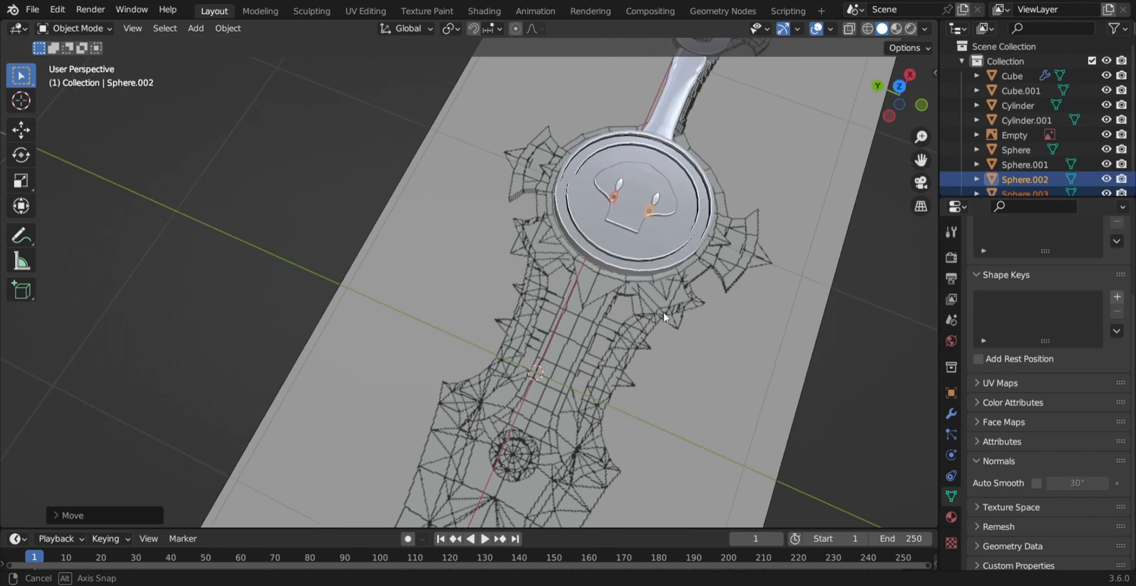
{"action": "scroll", "coordinate": [808, 198], "scroll_direction": "up", "scroll_amount": 2}
{"action": "middle_click_drag", "start_coordinate": [818, 202], "coordinate": [809, 198]}
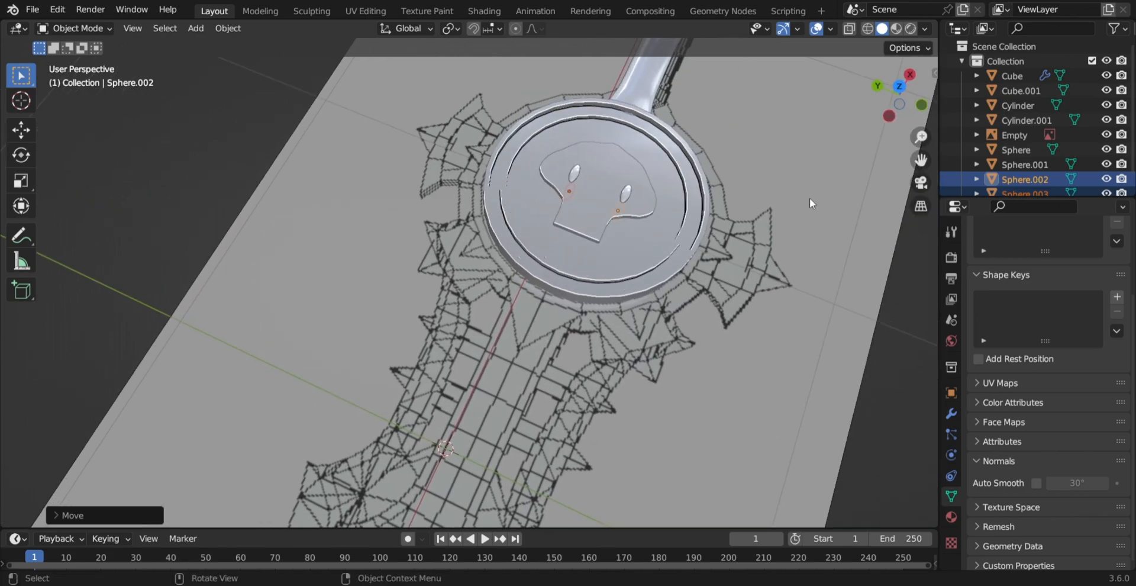
{"action": "middle_click_drag", "start_coordinate": [462, 147], "coordinate": [589, 290]}
{"action": "left_click", "coordinate": [769, 314]}
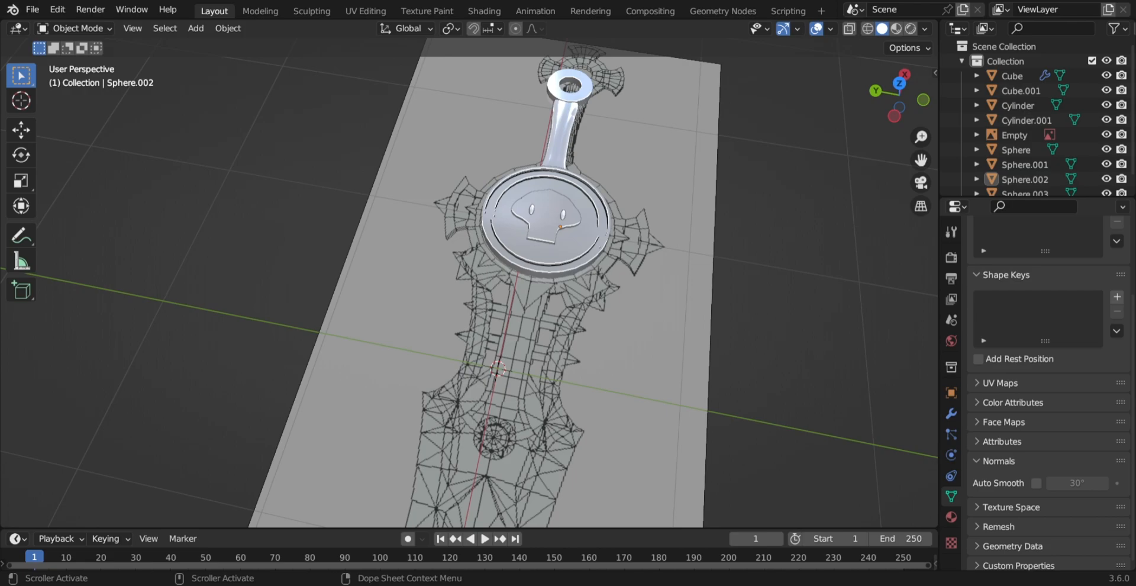
Add a cube mesh at the origin and scale it down to roughly the width of the reference's central bar.
{"action": "scroll", "coordinate": [634, 195], "scroll_direction": "up", "scroll_amount": 6}
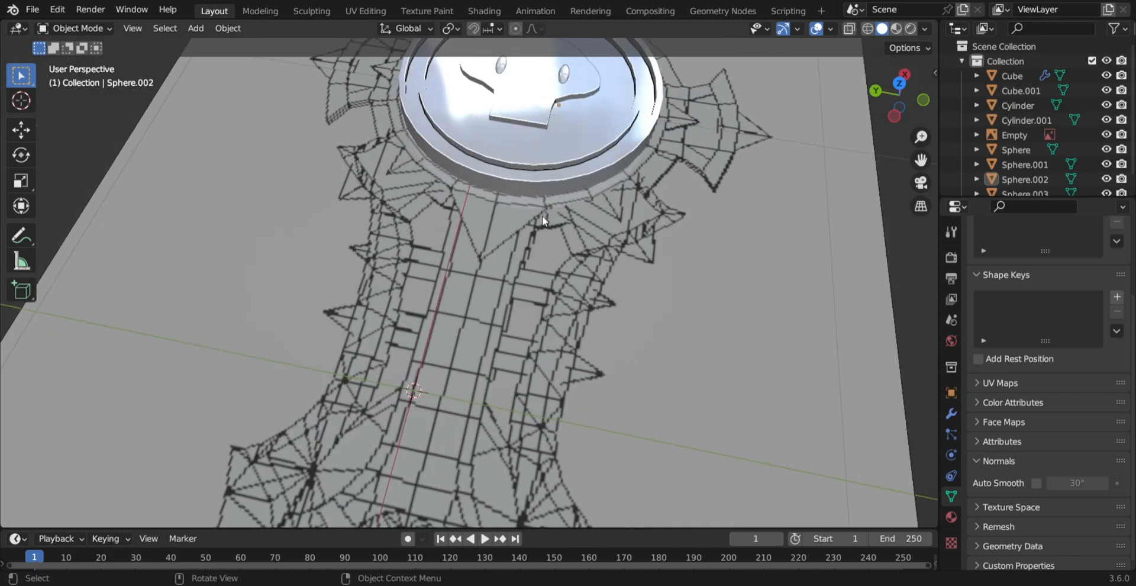
{"action": "middle_click_drag", "start_coordinate": [542, 215], "coordinate": [465, 258]}
{"action": "key", "text": "shift+a"}
{"action": "mouse_move", "coordinate": [453, 260]}
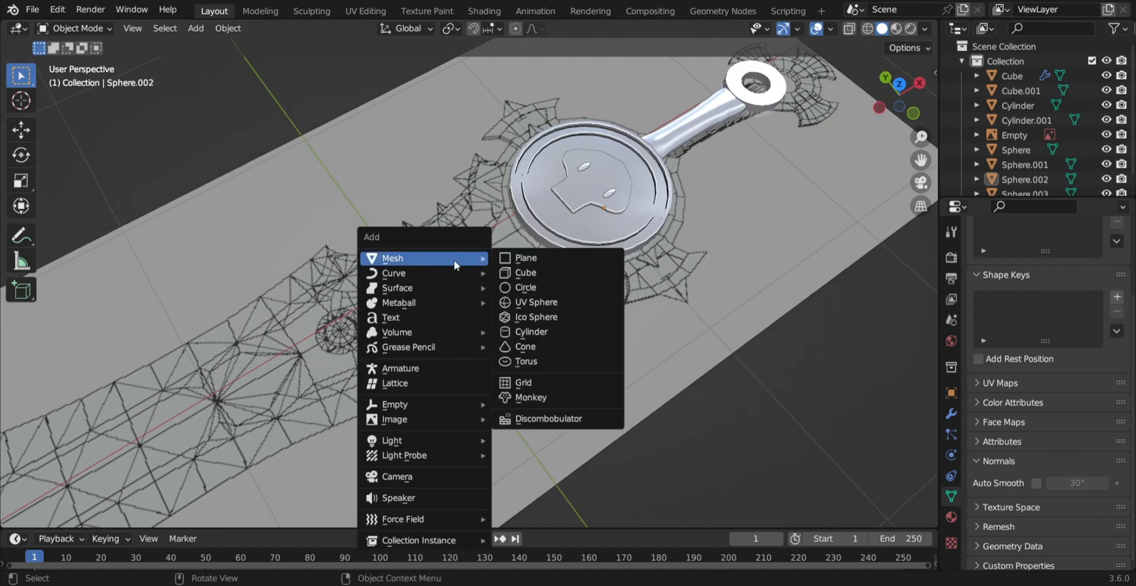
{"action": "left_click", "coordinate": [584, 272]}
{"action": "key", "text": "s"}
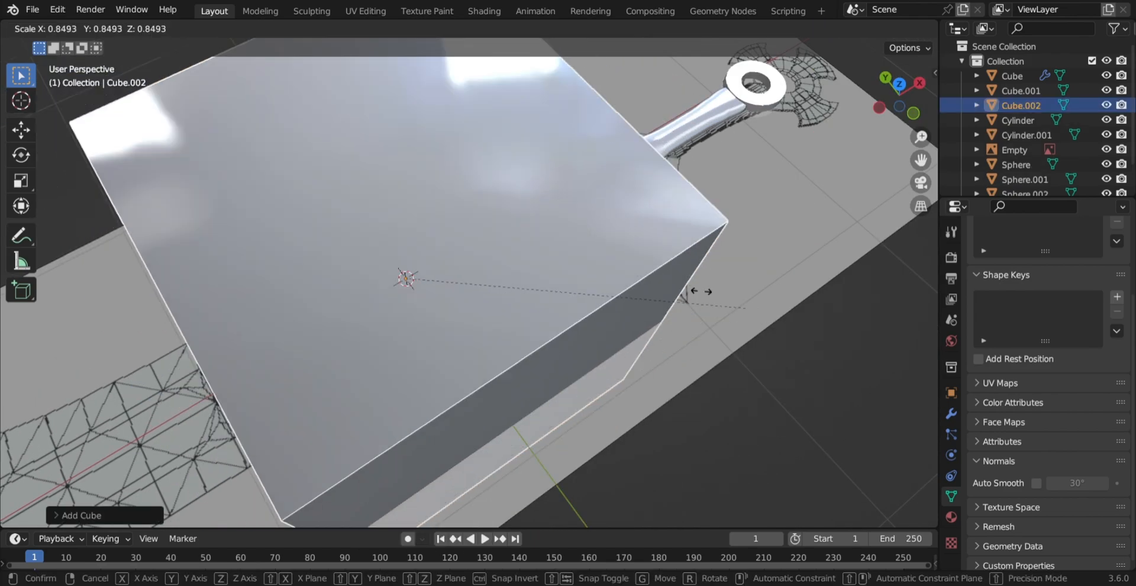
{"action": "left_click", "coordinate": [423, 254]}
Move the small cube in the XY plane to the guard's blade-side edge, over the reference's central bar.
{"action": "middle_click_drag", "start_coordinate": [424, 254], "coordinate": [491, 284]}
{"action": "key", "text": "g"}
{"action": "key", "text": "shift+z"}
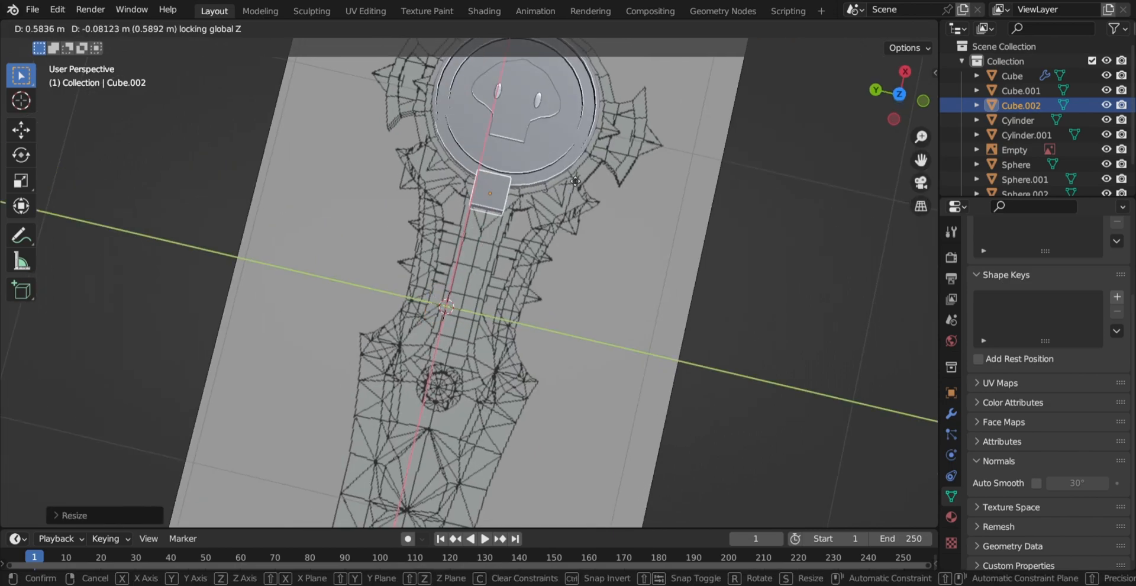
{"action": "left_click", "coordinate": [521, 189]}
{"action": "scroll", "coordinate": [521, 190], "scroll_direction": "up", "scroll_amount": 4}
{"action": "key", "text": "g"}
{"action": "key", "text": "shift+z"}
{"action": "middle_click_drag", "start_coordinate": [747, 272], "coordinate": [559, 373]}
In Edit Mode, move the cube's end face along X toward the blade to stretch it into a long bar.
{"action": "key", "text": "Tab"}
{"action": "scroll", "coordinate": [626, 332], "scroll_direction": "up", "scroll_amount": 4}
{"action": "scroll", "coordinate": [547, 316], "scroll_direction": "down", "scroll_amount": 3}
{"action": "scroll", "coordinate": [553, 349], "scroll_direction": "down", "scroll_amount": 3}
{"action": "scroll", "coordinate": [561, 379], "scroll_direction": "up", "scroll_amount": 2}
{"action": "key", "text": "g"}
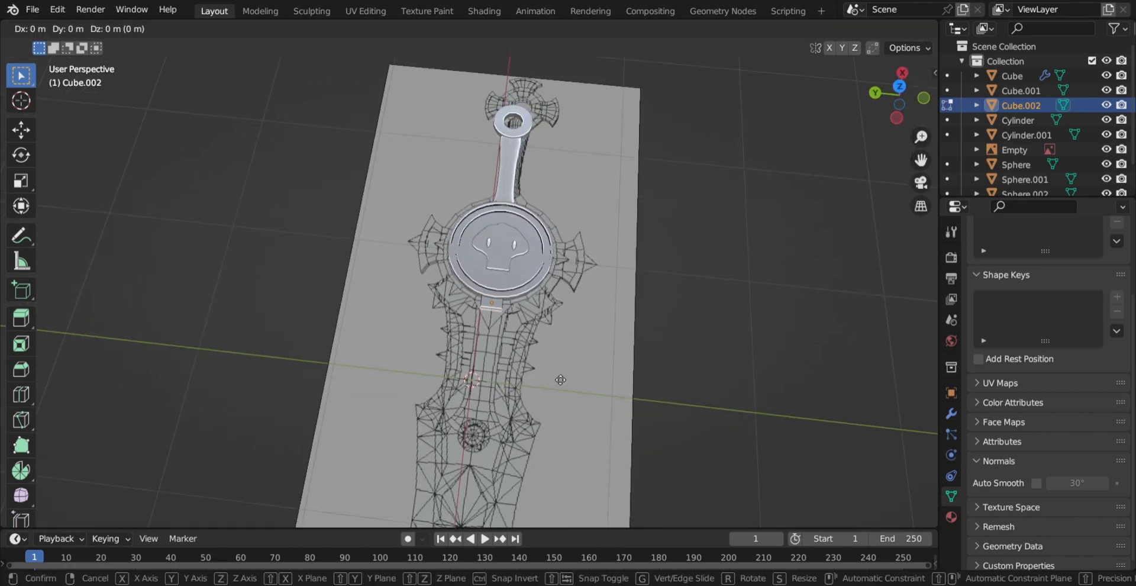
{"action": "key", "text": "x"}
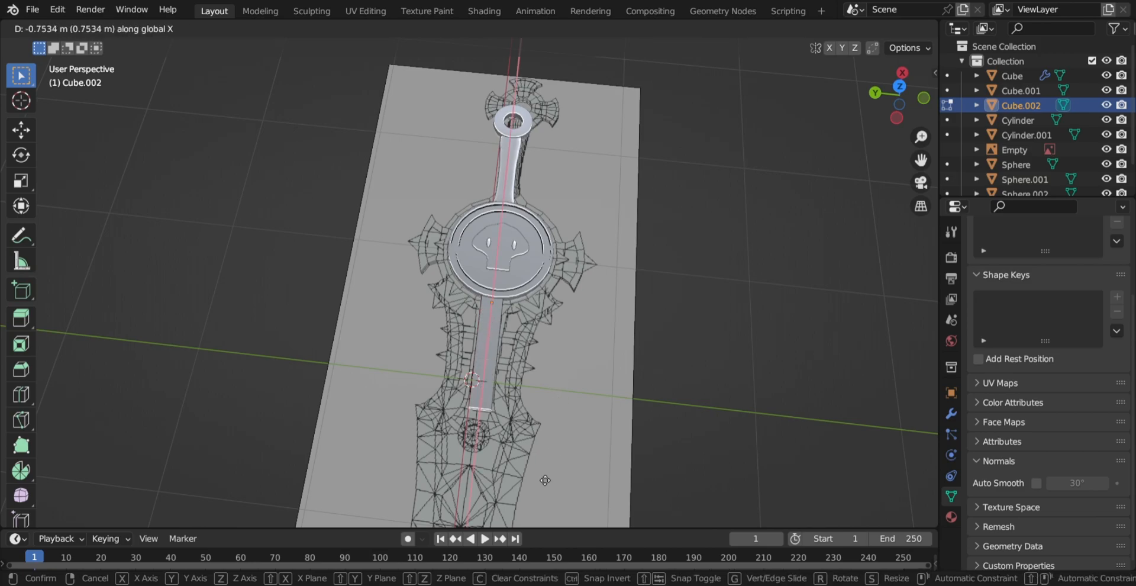
{"action": "left_click", "coordinate": [537, 463]}
{"action": "scroll", "coordinate": [532, 458], "scroll_direction": "up", "scroll_amount": 3}
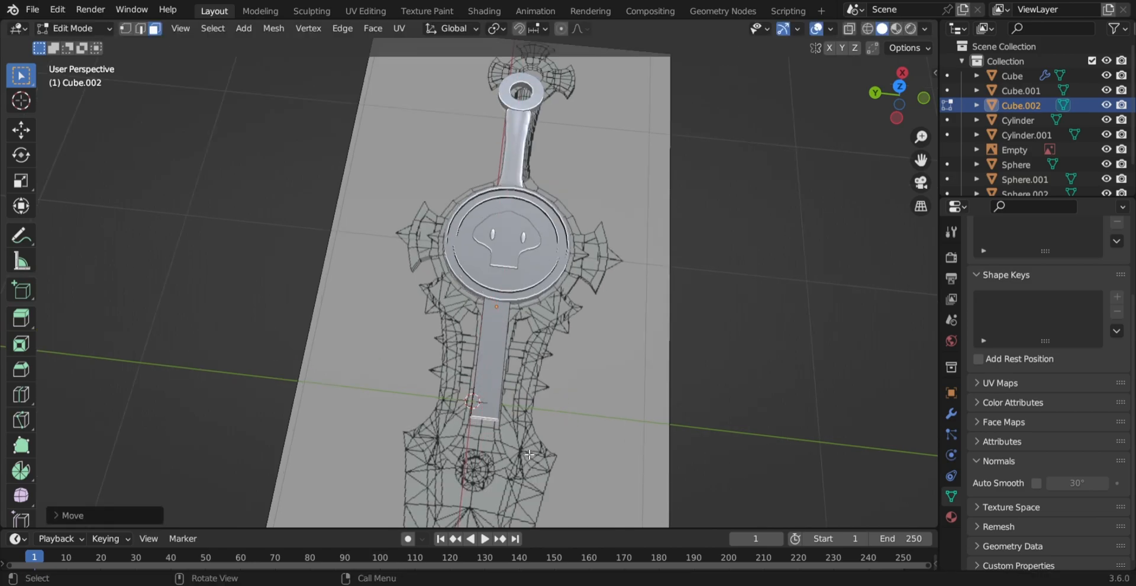
{"action": "middle_click_drag", "start_coordinate": [528, 454], "coordinate": [508, 312], "text": "shift"}
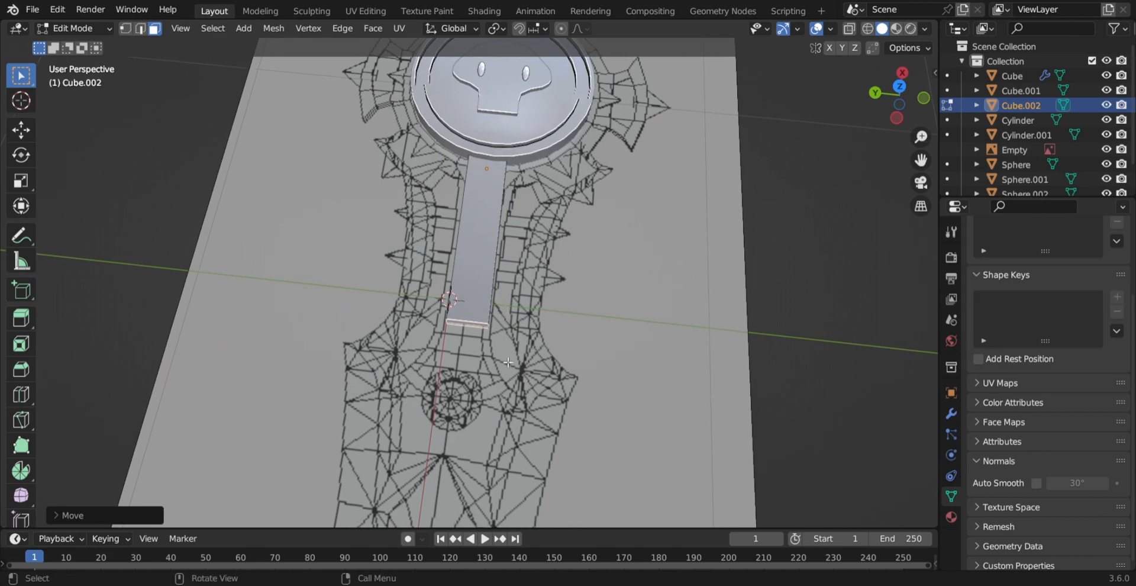
Start a flare at the bar's end with three short extrusions, scaling the end face wider in X and Y after each.
{"action": "key", "text": "e"}
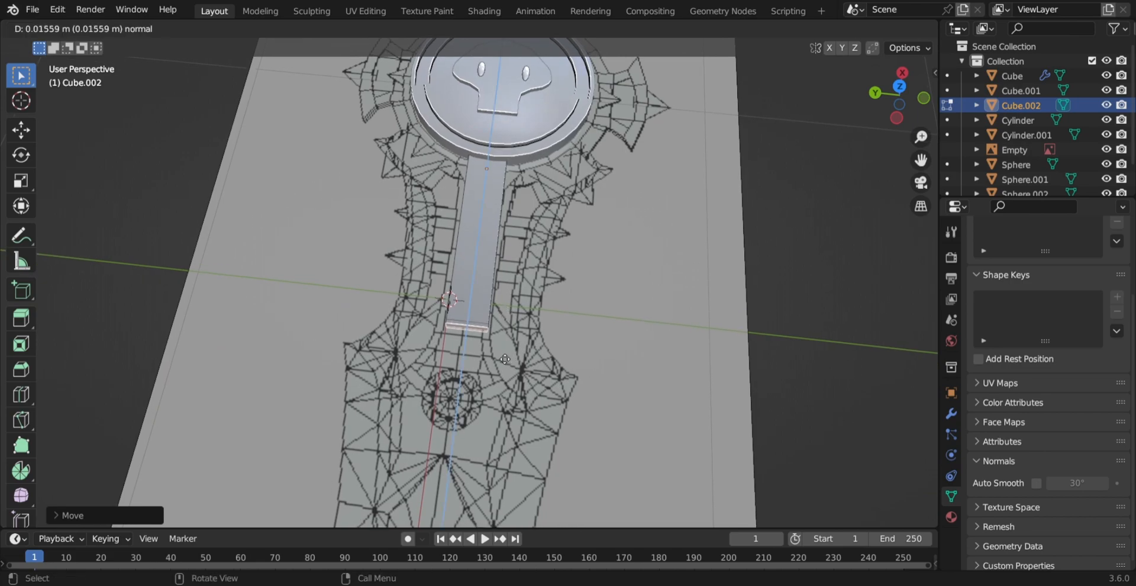
{"action": "left_click", "coordinate": [504, 361]}
{"action": "key", "text": "s"}
{"action": "key", "text": "shift+z"}
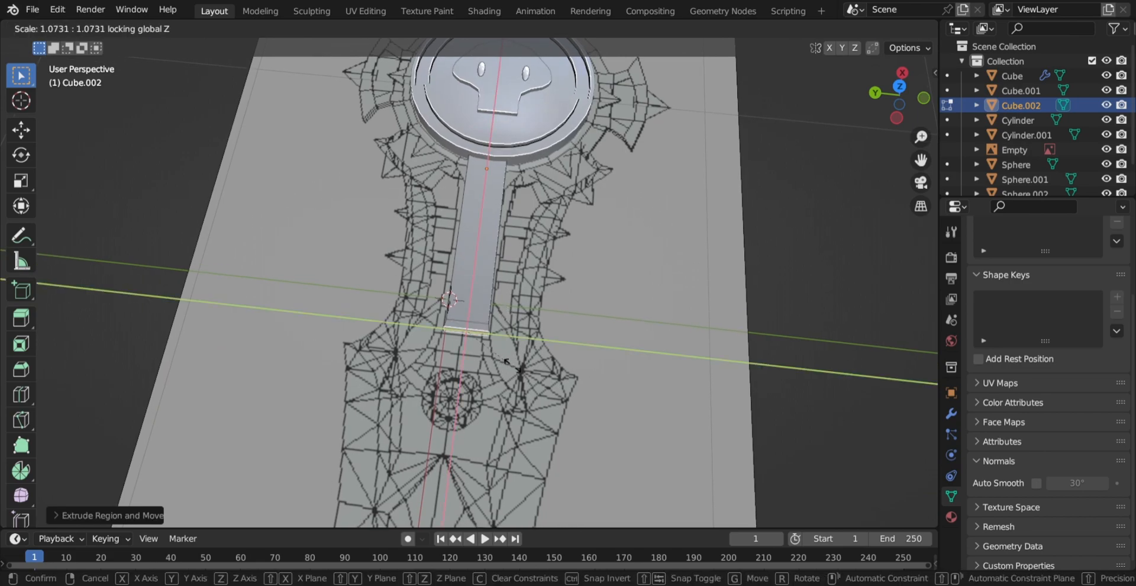
{"action": "left_click", "coordinate": [532, 367]}
{"action": "key", "text": "e"}
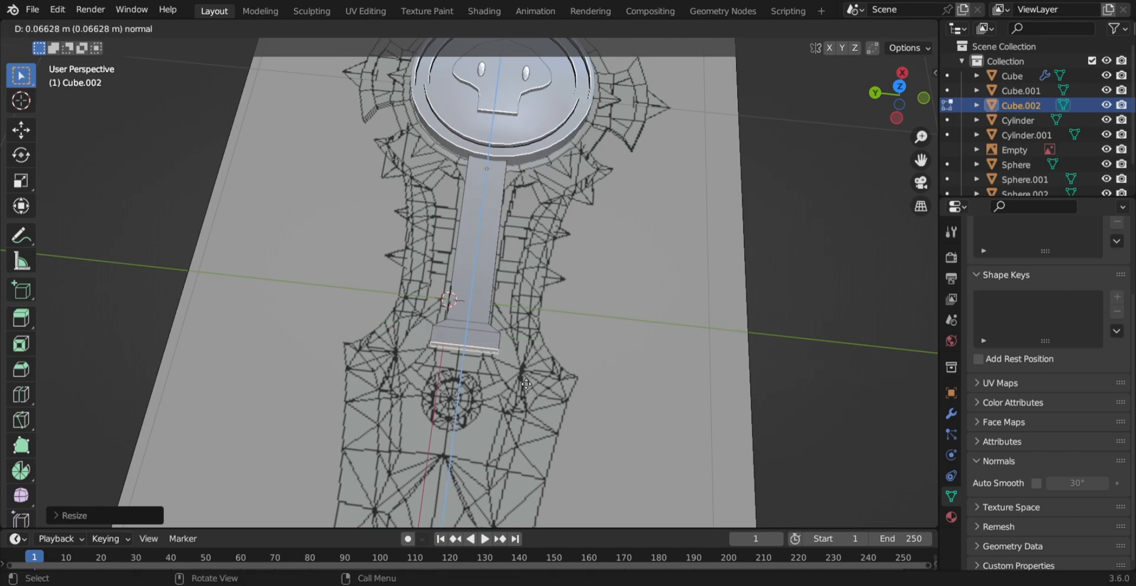
{"action": "left_click", "coordinate": [527, 374]}
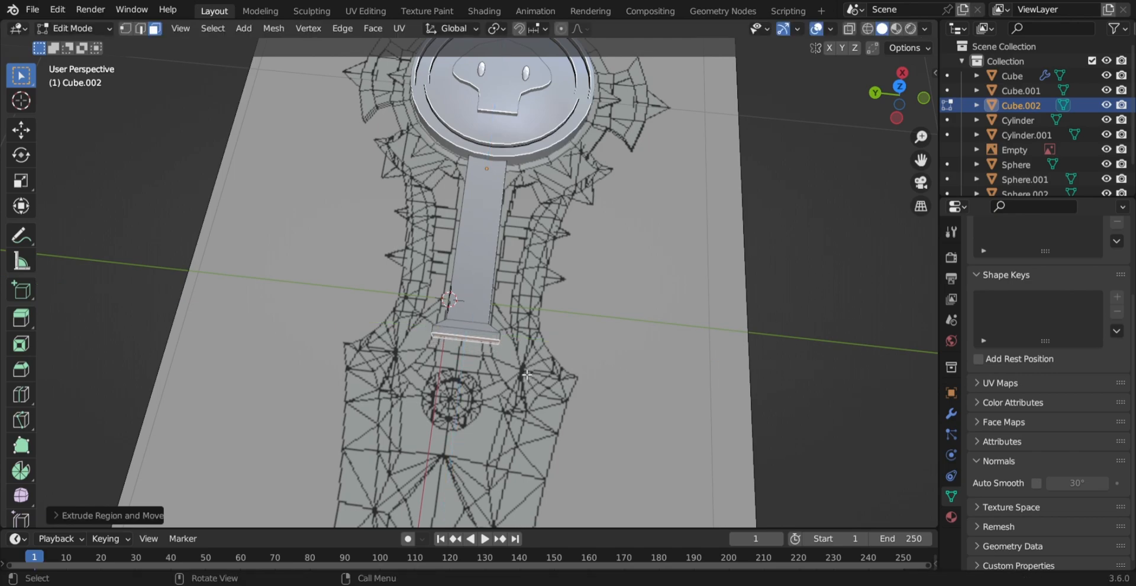
{"action": "key", "text": "s"}
{"action": "key", "text": "shift+z"}
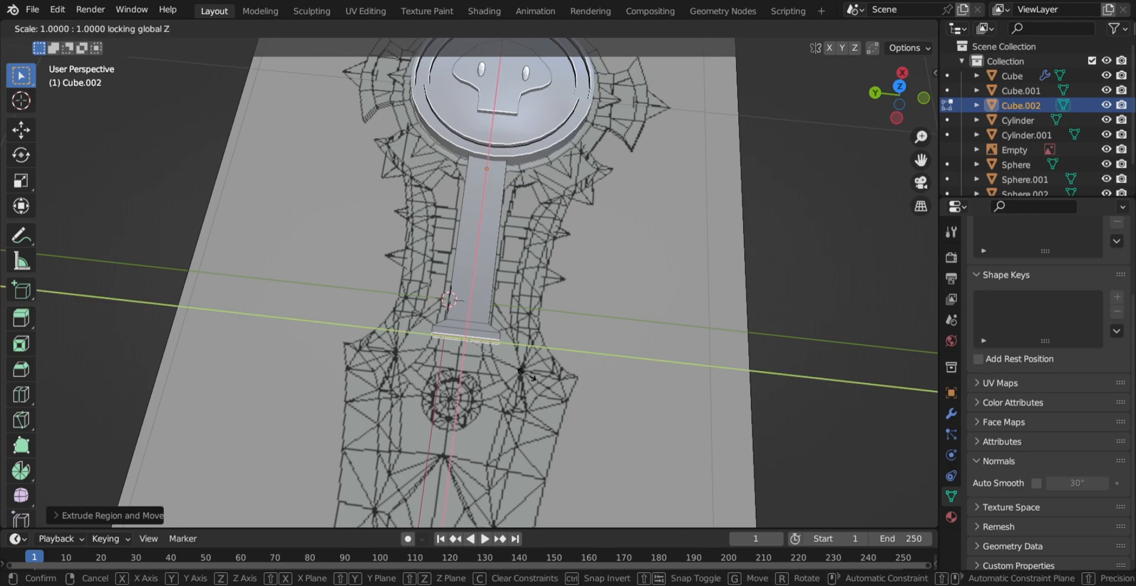
{"action": "left_click", "coordinate": [541, 382]}
{"action": "key", "text": "e"}
{"action": "left_click", "coordinate": [539, 386]}
{"action": "key", "text": "s"}
{"action": "key", "text": "shift+z"}
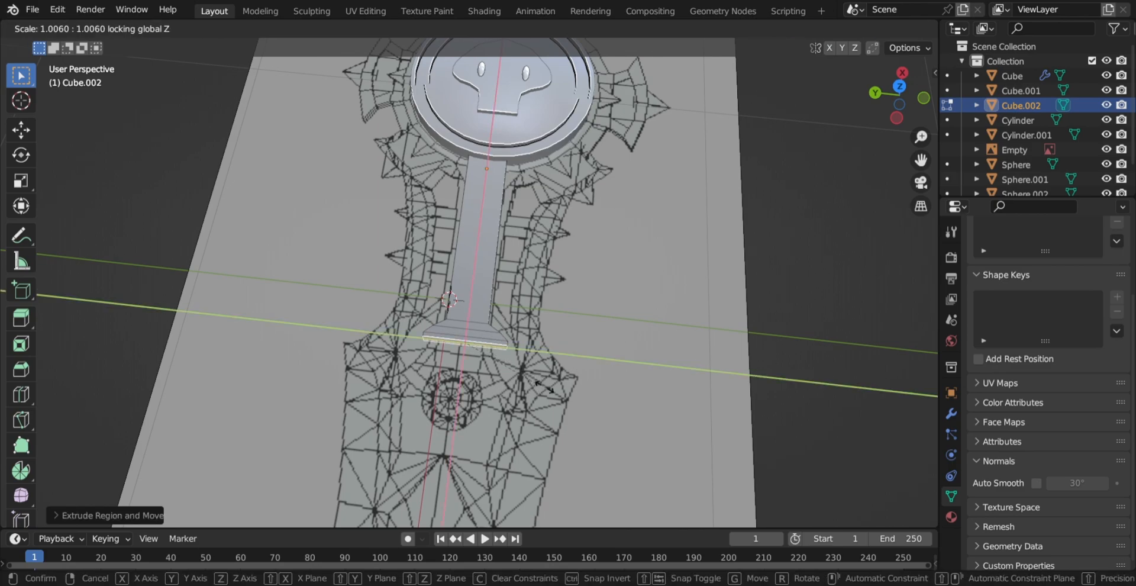
{"action": "left_click", "coordinate": [555, 390]}
Continue extruding and widening the end face in X and Y in short sections until the flare spans the blade's shoulders.
{"action": "key", "text": "e"}
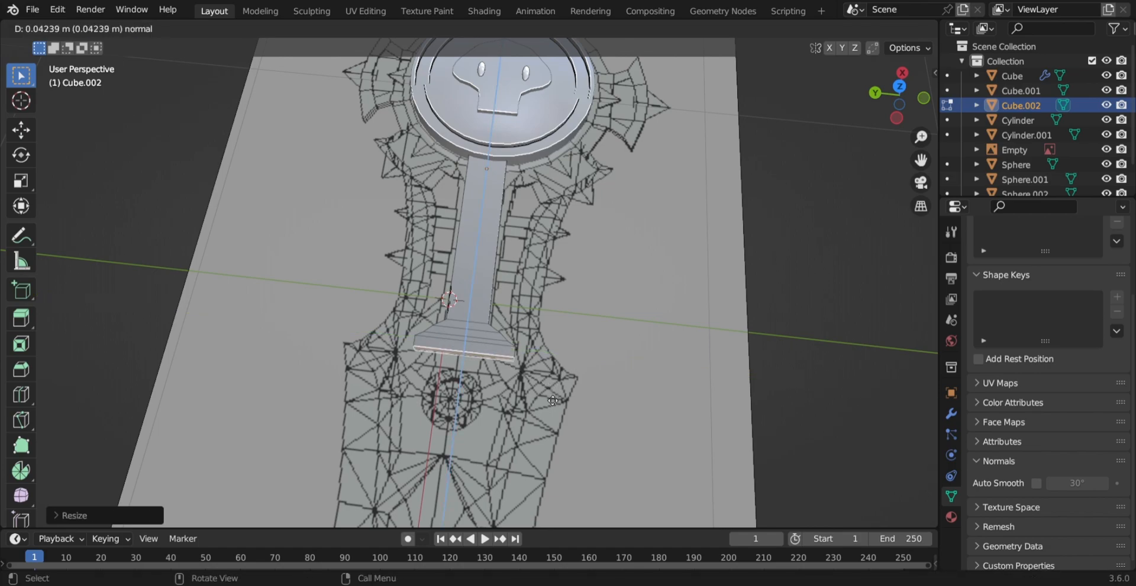
{"action": "left_click", "coordinate": [553, 395]}
{"action": "key", "text": "s"}
{"action": "key", "text": "shift+z"}
{"action": "left_click", "coordinate": [566, 397]}
{"action": "key", "text": "e"}
{"action": "left_click", "coordinate": [568, 399]}
{"action": "key", "text": "s"}
{"action": "key", "text": "shift+z"}
{"action": "left_click", "coordinate": [580, 402]}
{"action": "key", "text": "e"}
{"action": "key", "text": "s"}
{"action": "key", "text": "shift+z"}
{"action": "left_click", "coordinate": [598, 424]}
{"action": "key", "text": "e"}
{"action": "left_click", "coordinate": [601, 430]}
{"action": "key", "text": "s"}
{"action": "key", "text": "shift+z"}
{"action": "left_click", "coordinate": [618, 437]}
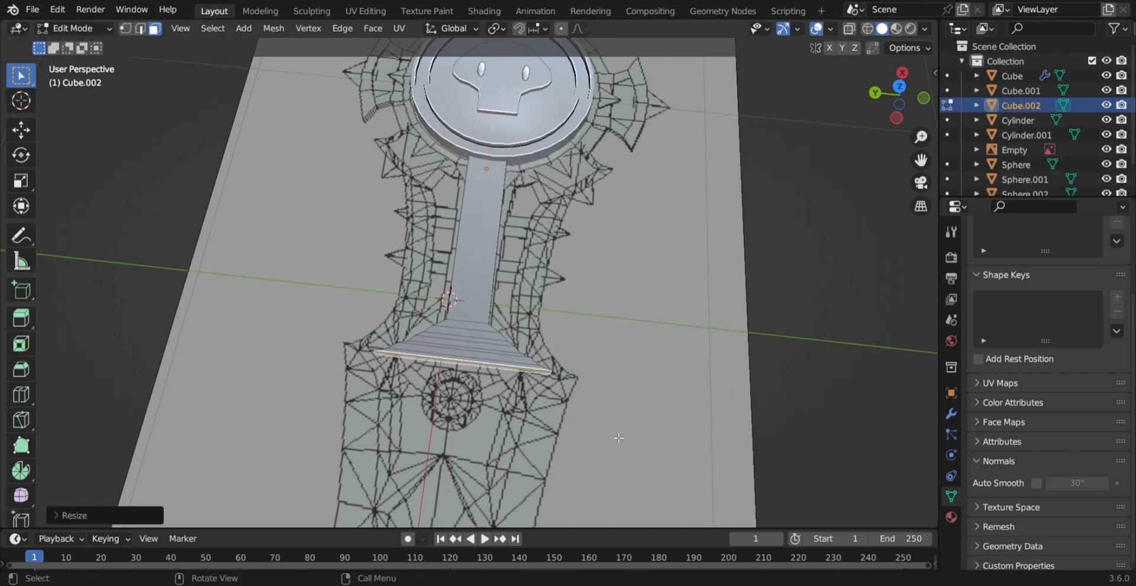
Return to Object Mode and shade the flared bar smooth with Auto Smooth at 30°.
{"action": "middle_click_drag", "start_coordinate": [557, 377], "coordinate": [539, 236]}
{"action": "key", "text": "Tab"}
{"action": "middle_click_drag", "start_coordinate": [587, 264], "coordinate": [540, 275]}
{"action": "right_click", "coordinate": [512, 245]}
{"action": "left_click", "coordinate": [514, 247]}
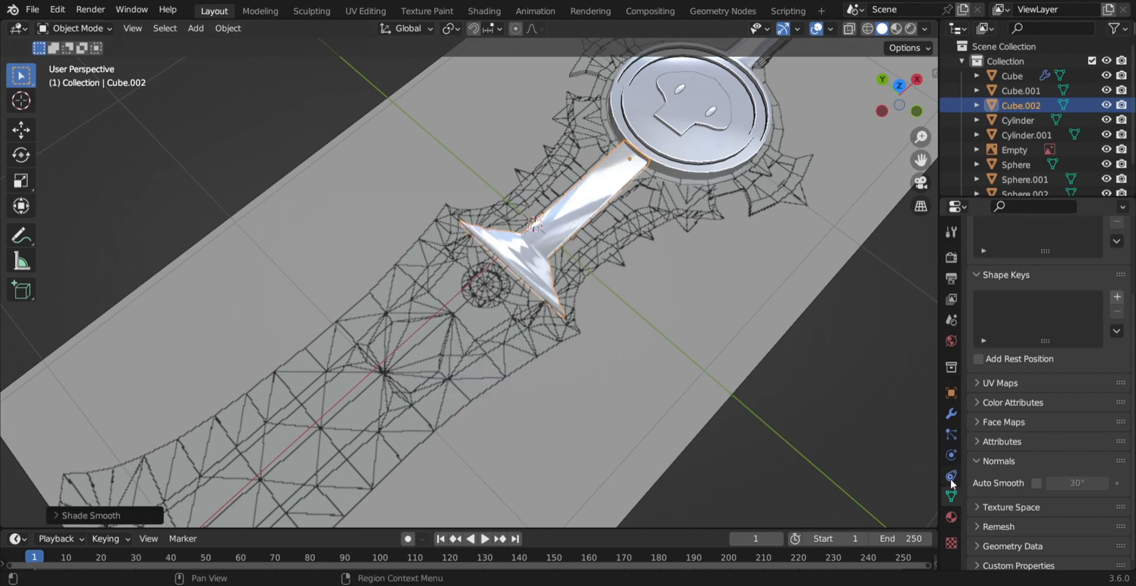
{"action": "left_click", "coordinate": [1037, 483]}
{"action": "middle_click_drag", "start_coordinate": [710, 295], "coordinate": [607, 191]}
{"action": "middle_click_drag", "start_coordinate": [721, 242], "coordinate": [524, 308]}
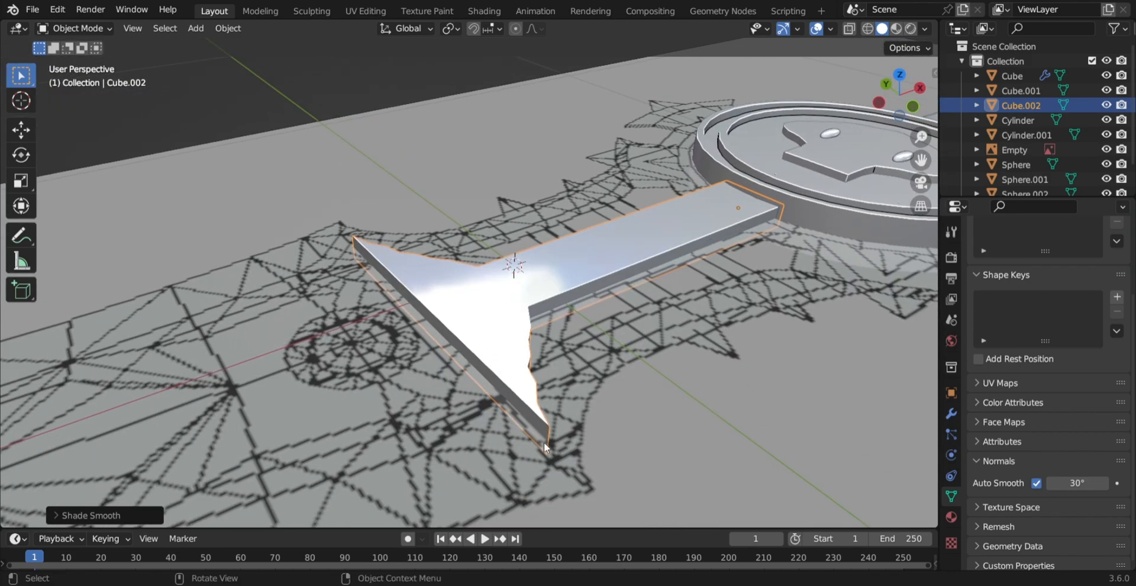
{"action": "middle_click_drag", "start_coordinate": [598, 291], "coordinate": [552, 194]}
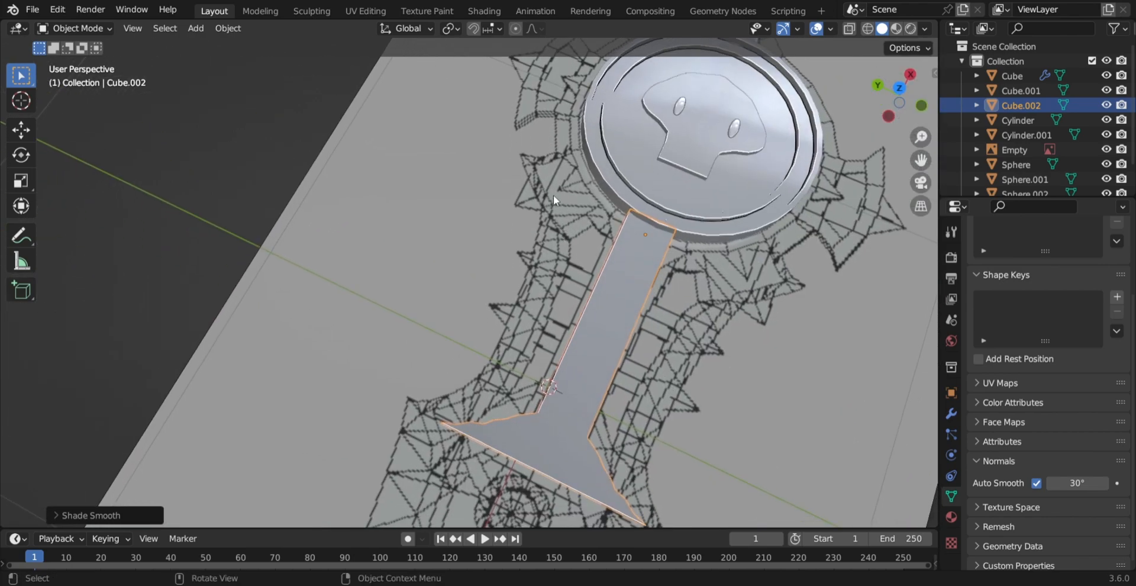
Add another cube, scale it down, and move it in XY onto the reference's spikes beside the guard's rim.
{"action": "middle_click_drag", "start_coordinate": [577, 248], "coordinate": [589, 388], "text": "shift"}
{"action": "key", "text": "shift+a"}
{"action": "mouse_move", "coordinate": [553, 289]}
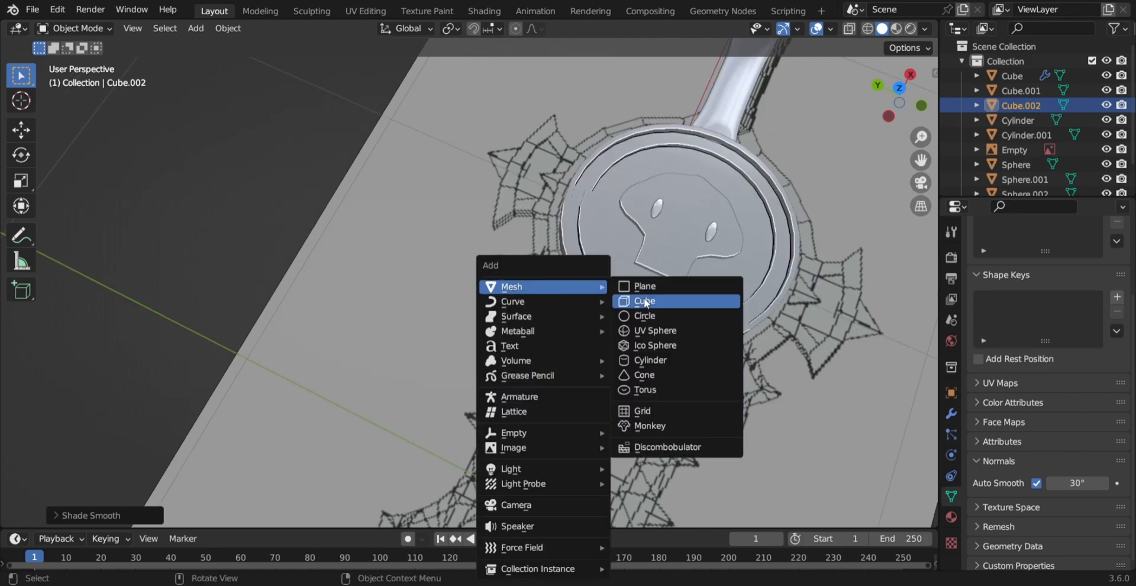
{"action": "left_click", "coordinate": [648, 300]}
{"action": "key", "text": "s"}
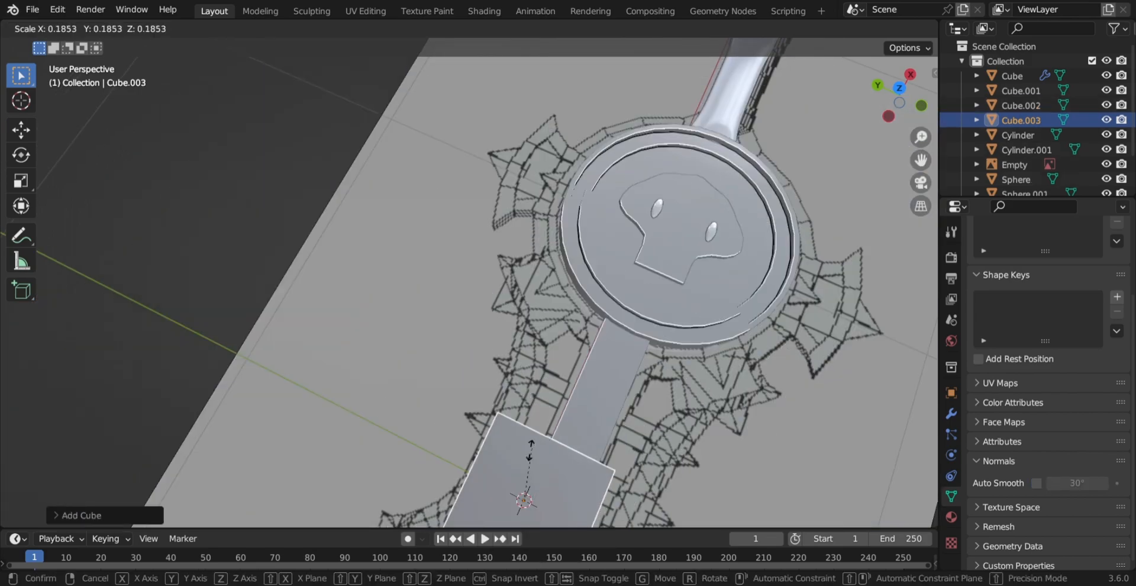
{"action": "left_click", "coordinate": [527, 472]}
{"action": "key", "text": "g"}
{"action": "key", "text": "shift+z"}
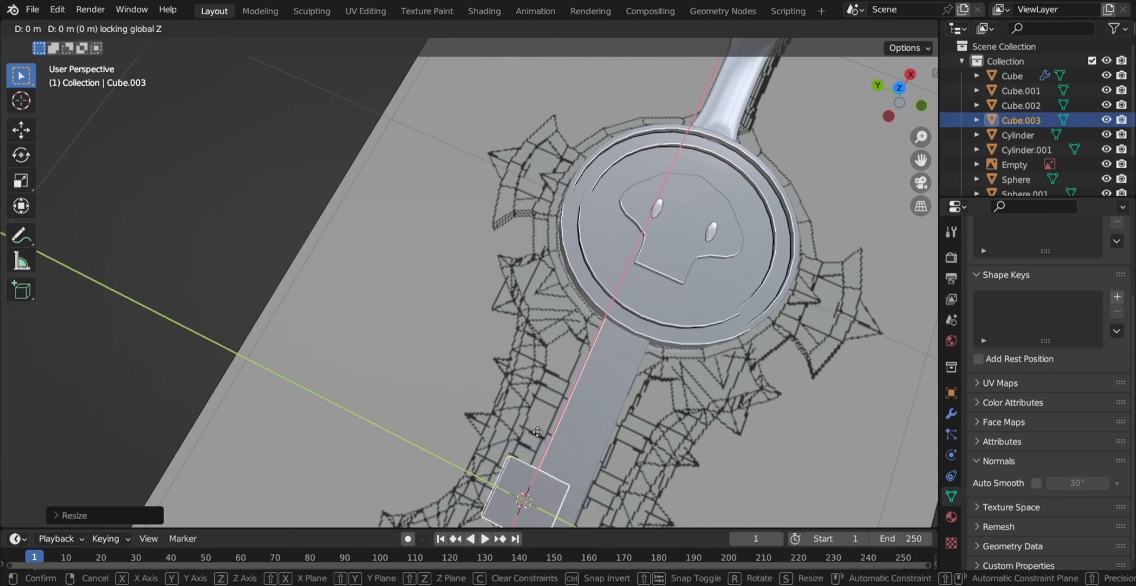
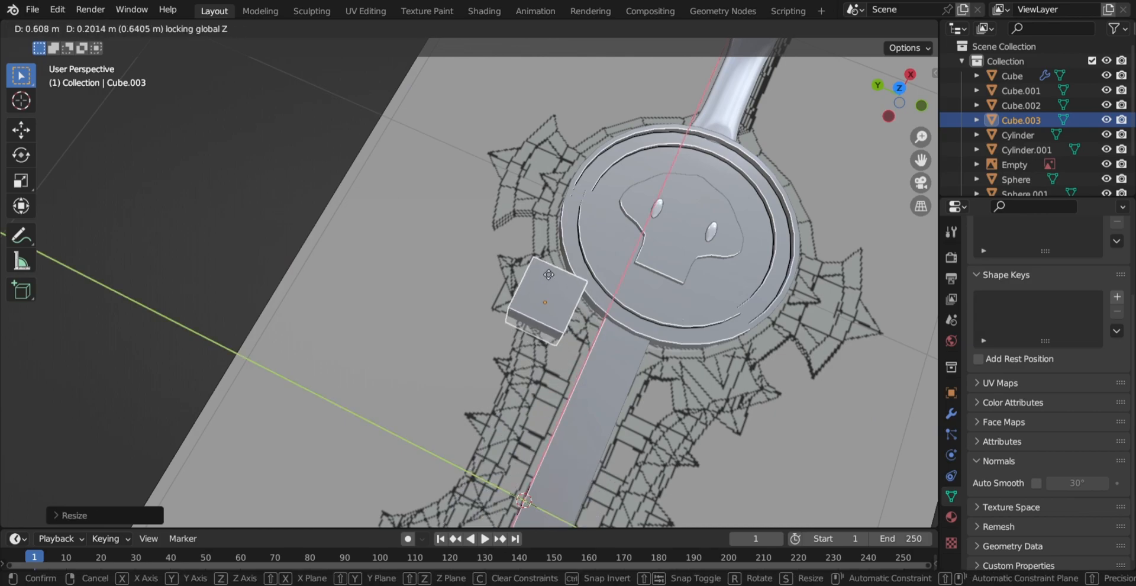
{"action": "left_click", "coordinate": [547, 277]}
Flatten the new cube along Z to about 0.3 of its height so it is thinner than the guard.
{"action": "middle_click_drag", "start_coordinate": [709, 364], "coordinate": [812, 313]}
{"action": "scroll", "coordinate": [811, 314], "scroll_direction": "up", "scroll_amount": 3}
{"action": "middle_click_drag", "start_coordinate": [775, 402], "coordinate": [701, 242], "text": "shift"}
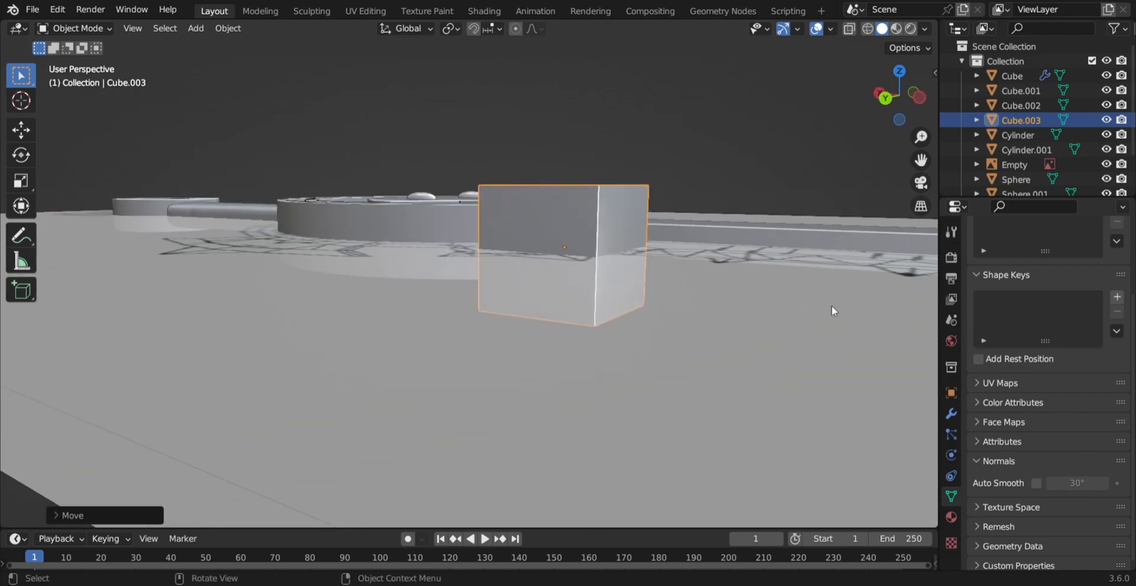
{"action": "key", "text": "s"}
{"action": "key", "text": "z"}
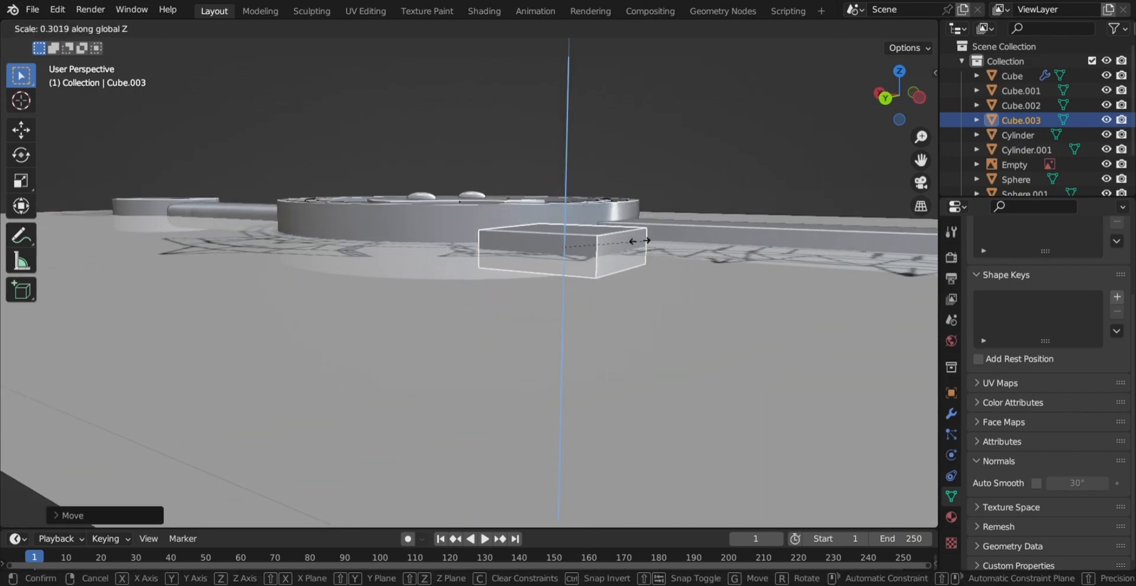
{"action": "left_click", "coordinate": [627, 242]}
{"action": "middle_click_drag", "start_coordinate": [626, 243], "coordinate": [535, 287]}
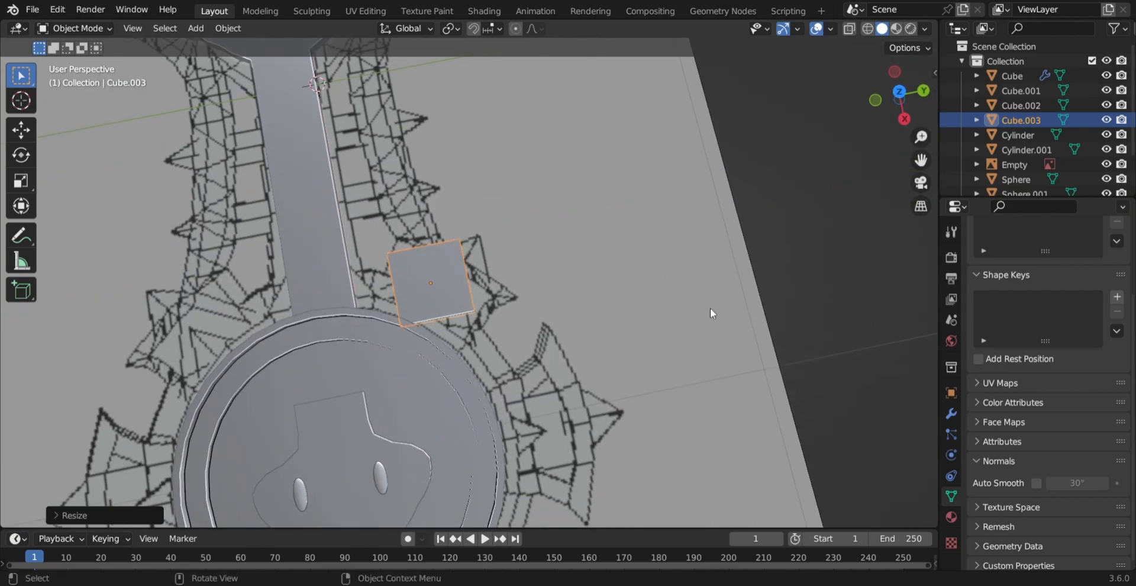
Rotate the flattened block about Z to follow the guard's rim, and shift it in XY toward the spikes.
{"action": "key", "text": "r"}
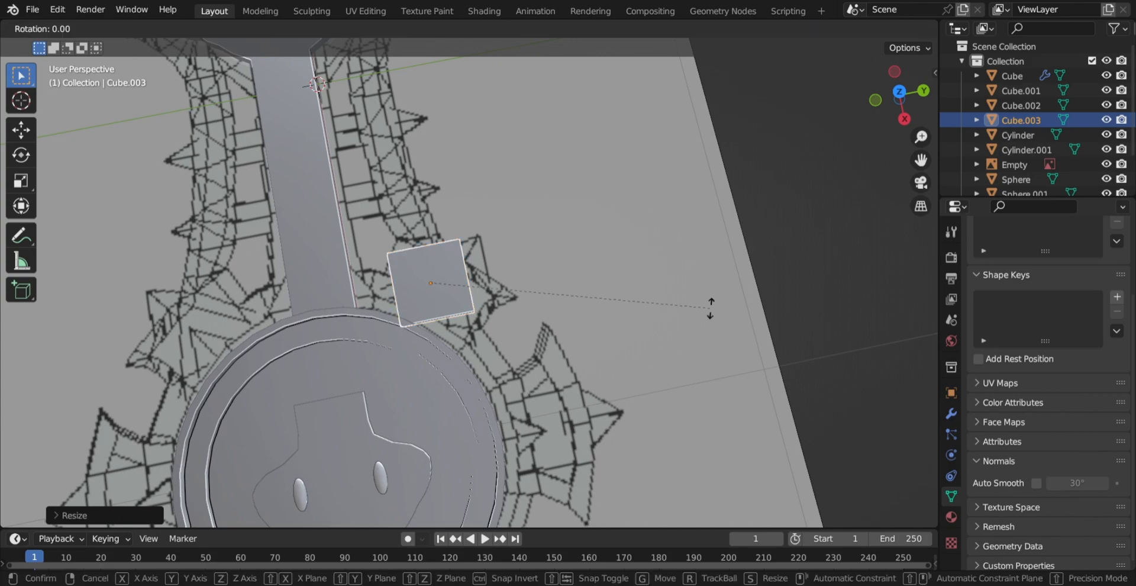
{"action": "key", "text": "z"}
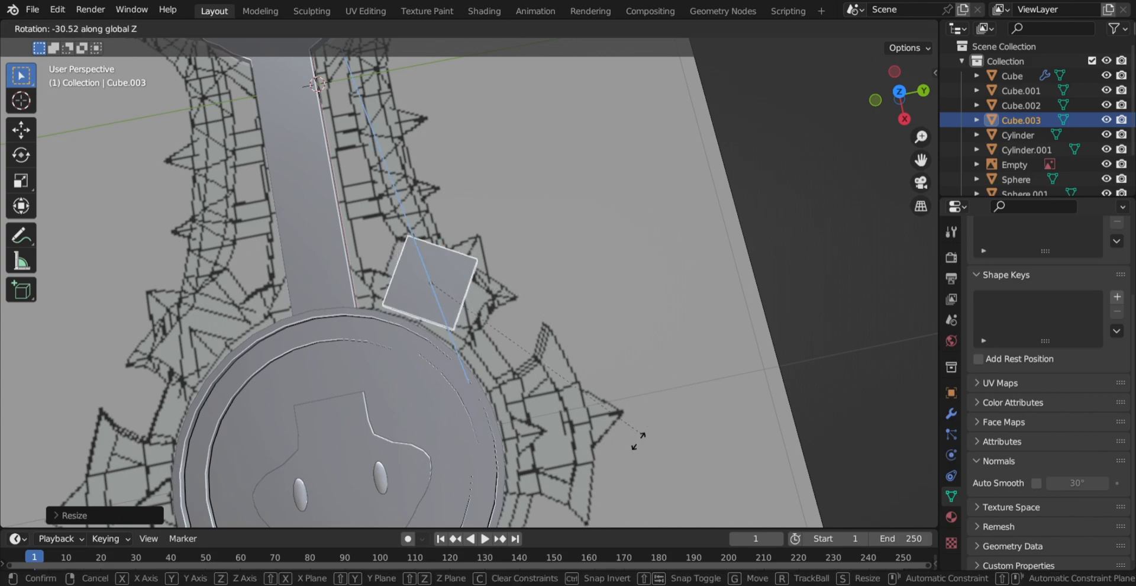
{"action": "left_click", "coordinate": [605, 475]}
{"action": "middle_click_drag", "start_coordinate": [520, 353], "coordinate": [516, 328]}
{"action": "key", "text": "g"}
{"action": "key", "text": "shift+z"}
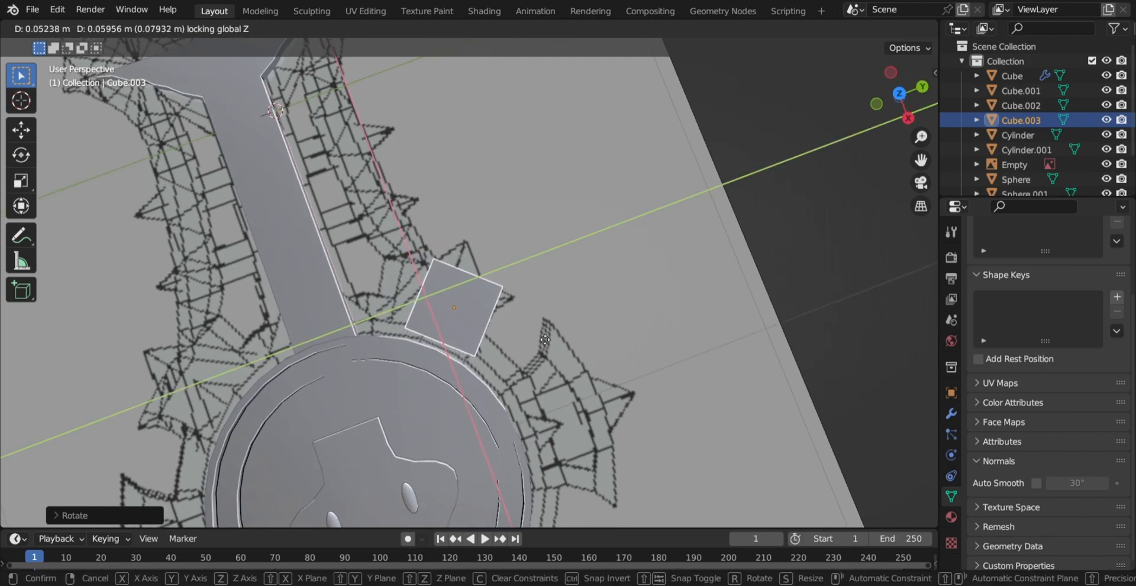
{"action": "left_click", "coordinate": [541, 343]}
Scale the block down in X and Y and move it against the guard's rim at the spike base.
{"action": "key", "text": "s"}
{"action": "key", "text": "shift+z"}
{"action": "left_click", "coordinate": [526, 338]}
{"action": "key", "text": "g"}
{"action": "key", "text": "shift+z"}
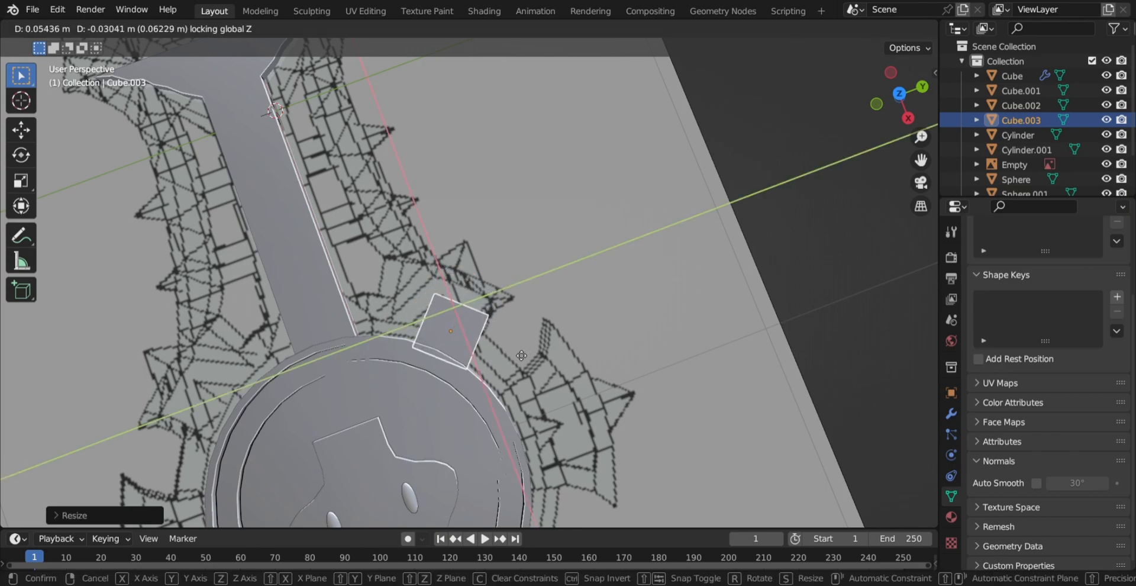
{"action": "left_click", "coordinate": [522, 358]}
In Edit Mode, extrude the block's side face facing the central bar twice in short segments, the second about 0.03 m.
{"action": "middle_click_drag", "start_coordinate": [426, 317], "coordinate": [478, 321], "text": "shift"}
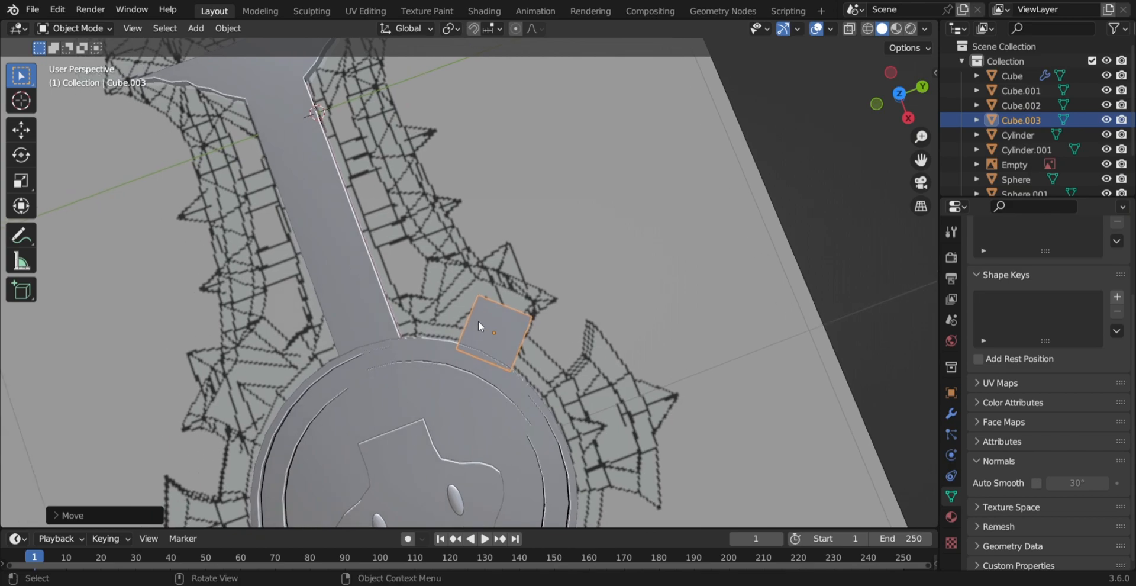
{"action": "key", "text": "Tab"}
{"action": "left_click", "coordinate": [468, 318]}
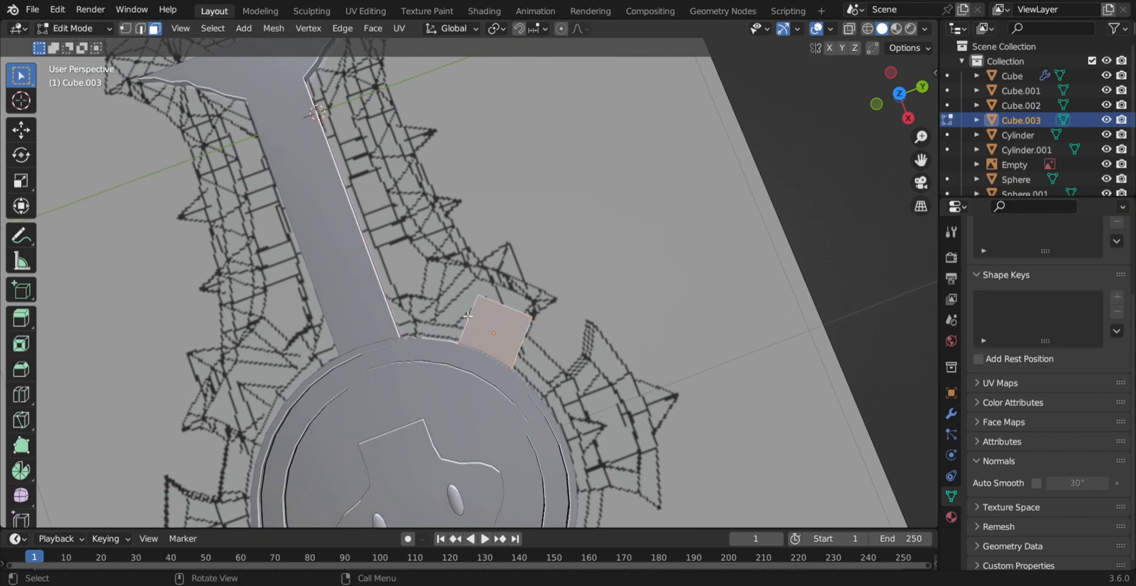
{"action": "left_click", "coordinate": [468, 316]}
{"action": "middle_click_drag", "start_coordinate": [469, 316], "coordinate": [523, 278]}
{"action": "left_click", "coordinate": [535, 371]}
{"action": "middle_click_drag", "start_coordinate": [535, 371], "coordinate": [494, 435]}
{"action": "left_click", "coordinate": [899, 86]}
{"action": "middle_click_drag", "start_coordinate": [460, 276], "coordinate": [348, 271]}
{"action": "key", "text": "e"}
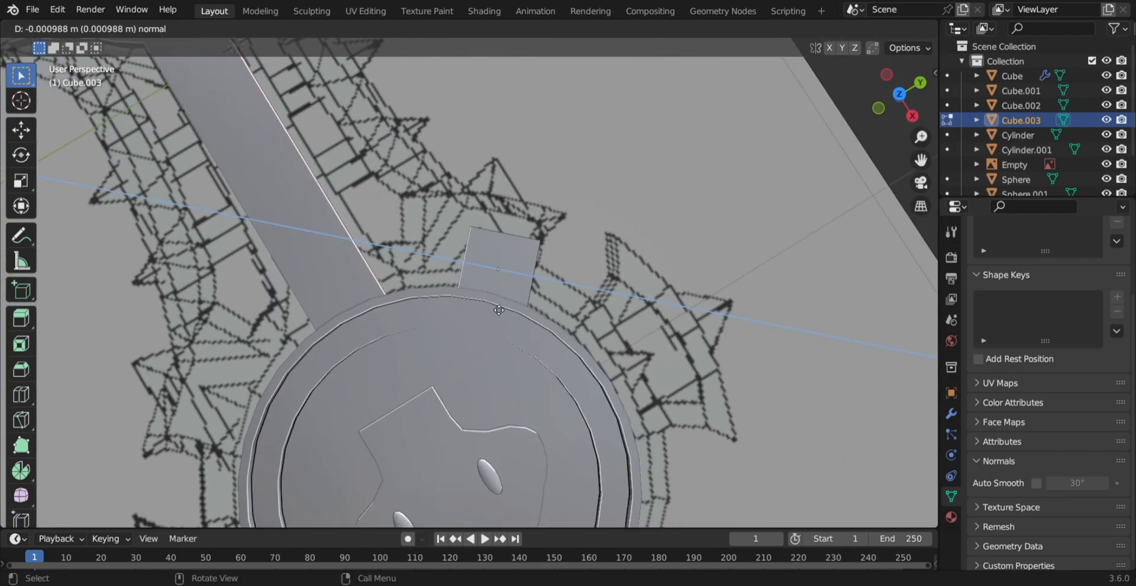
{"action": "left_click", "coordinate": [477, 293]}
{"action": "middle_click_drag", "start_coordinate": [477, 293], "coordinate": [463, 268]}
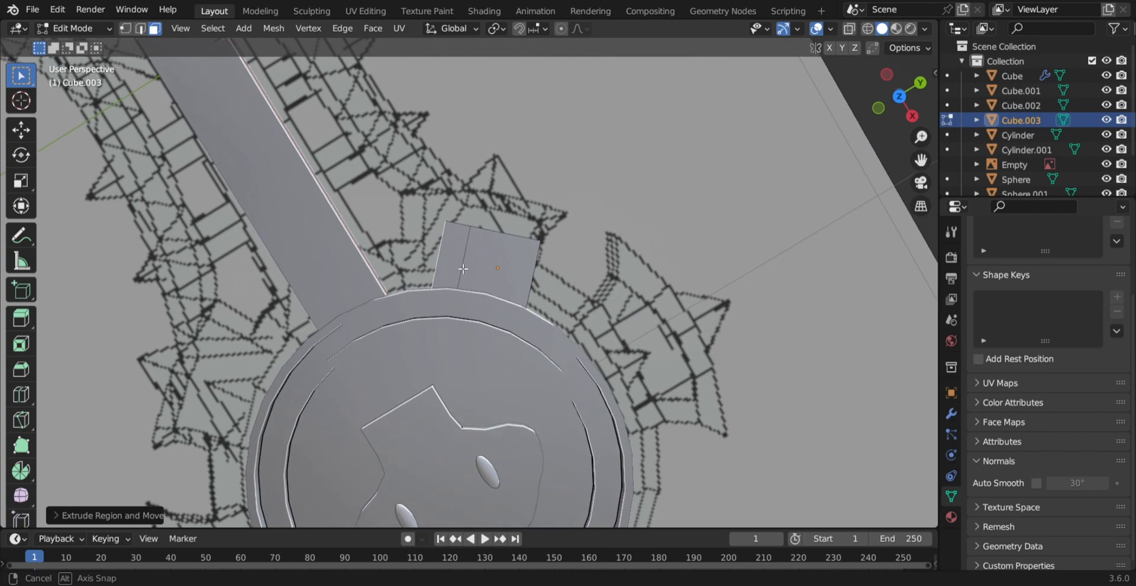
{"action": "key", "text": "e"}
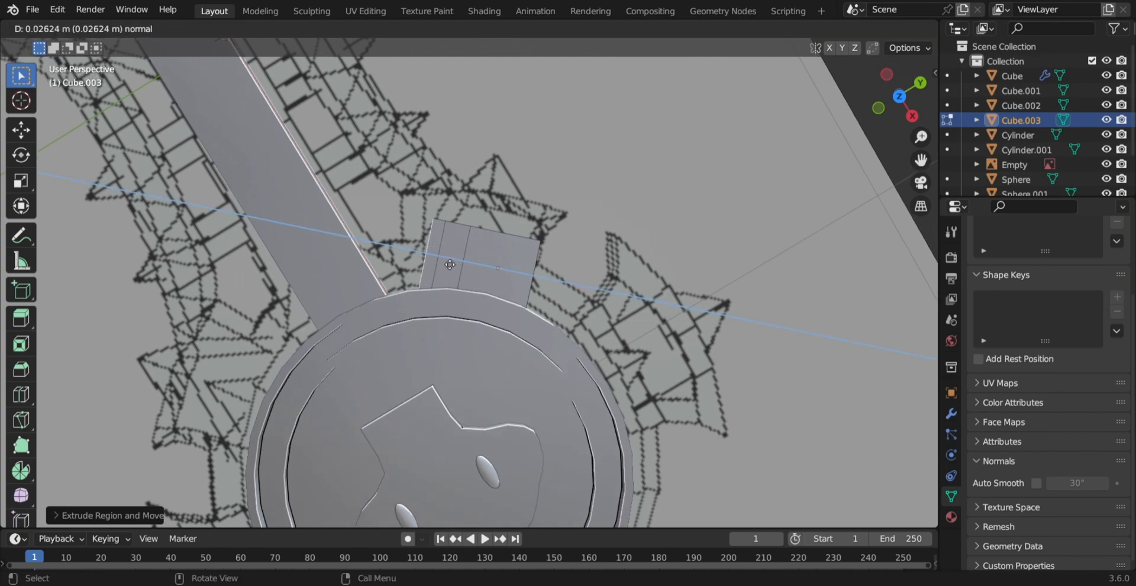
{"action": "left_click", "coordinate": [449, 263]}
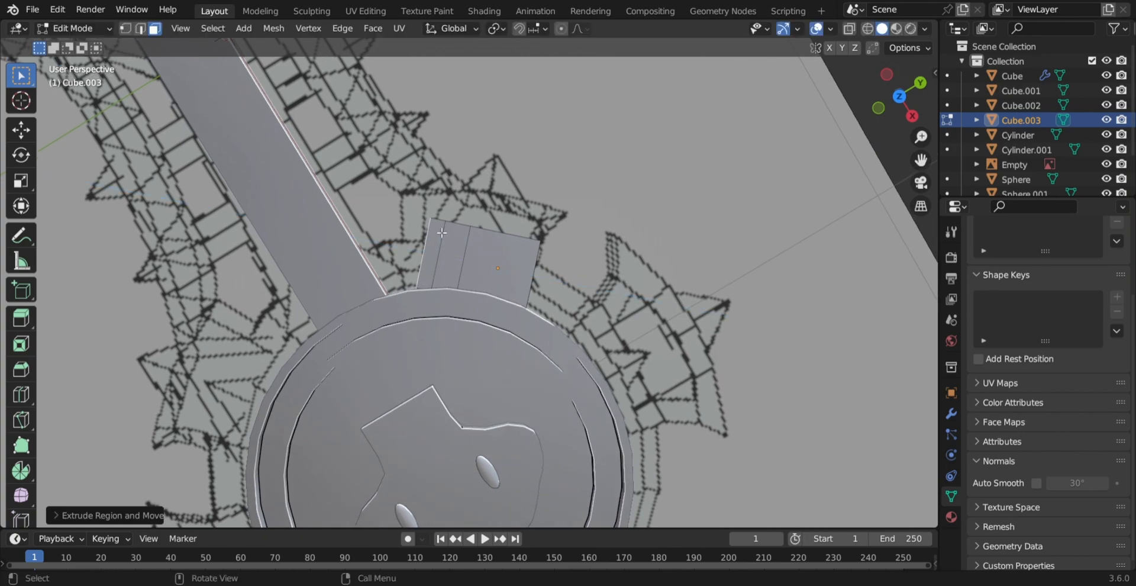
{"action": "middle_click_drag", "start_coordinate": [442, 234], "coordinate": [458, 237]}
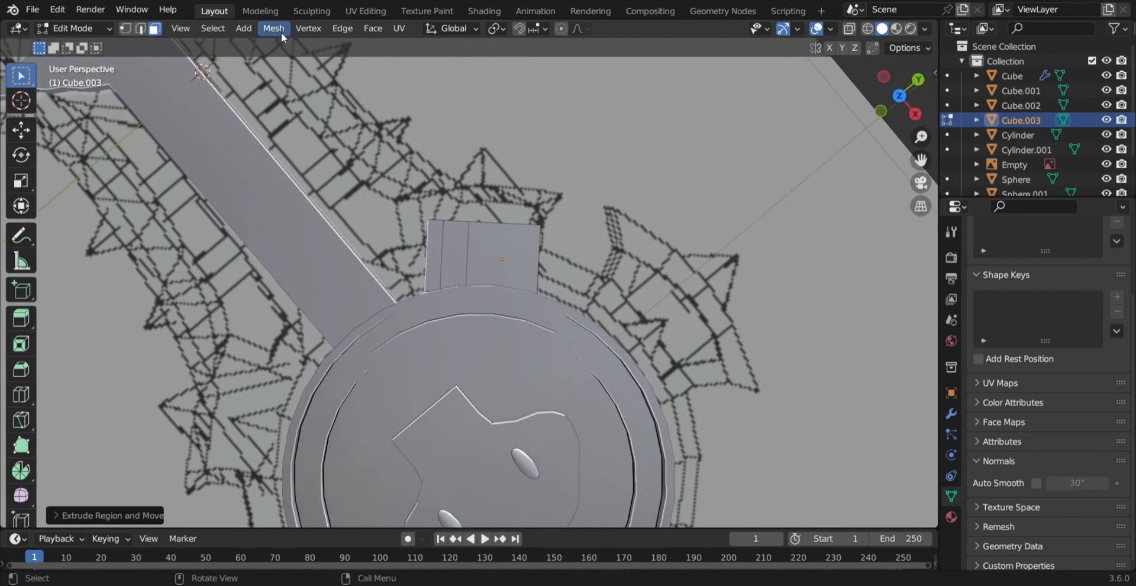
Move the outer corner edge of the block's extruded end slightly inward along X, about 0.02 m.
{"action": "left_click", "coordinate": [137, 28]}
{"action": "scroll", "coordinate": [497, 306], "scroll_direction": "up", "scroll_amount": 3}
{"action": "middle_click_drag", "start_coordinate": [499, 310], "coordinate": [677, 172], "text": "shift"}
{"action": "middle_click_drag", "start_coordinate": [621, 316], "coordinate": [571, 300]}
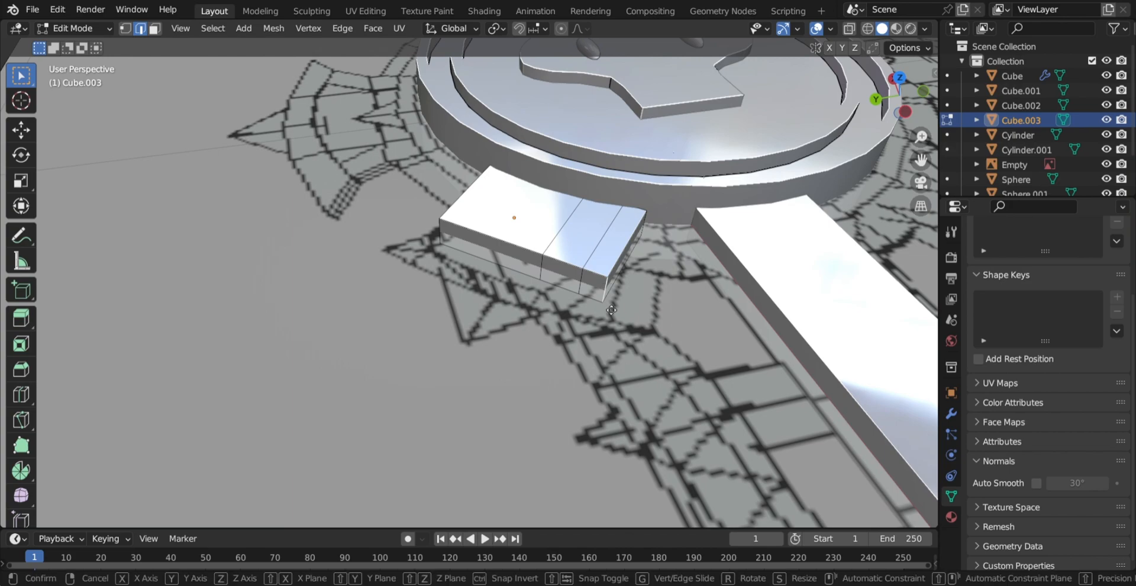
{"action": "key", "text": "g"}
{"action": "key", "text": "x"}
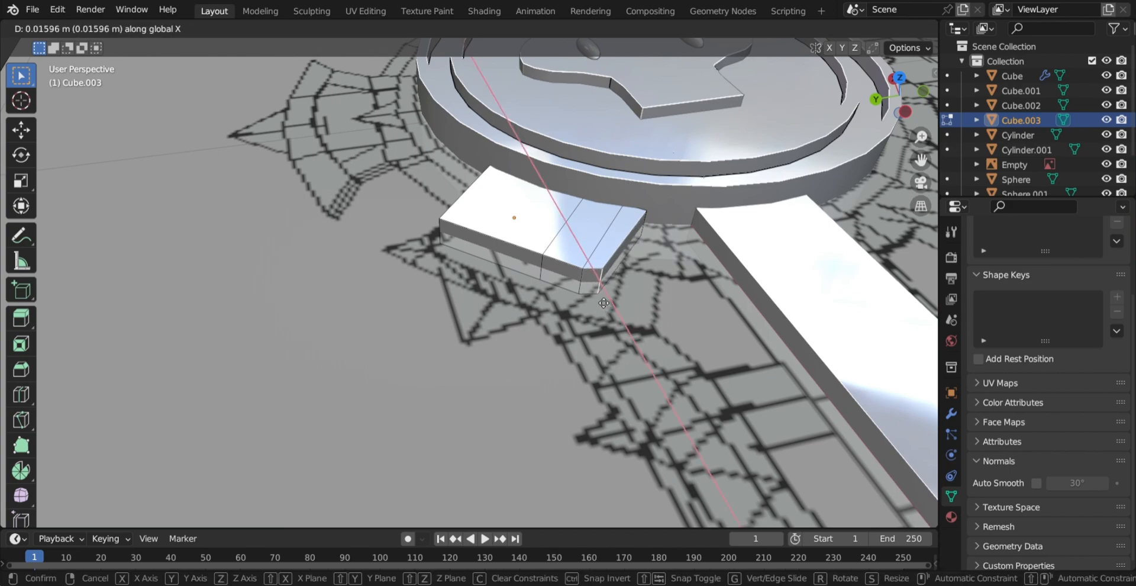
{"action": "left_click", "coordinate": [607, 298]}
{"action": "middle_click_drag", "start_coordinate": [607, 299], "coordinate": [754, 332]}
{"action": "middle_click_drag", "start_coordinate": [529, 400], "coordinate": [675, 362]}
{"action": "scroll", "coordinate": [494, 396], "scroll_direction": "down", "scroll_amount": 3}
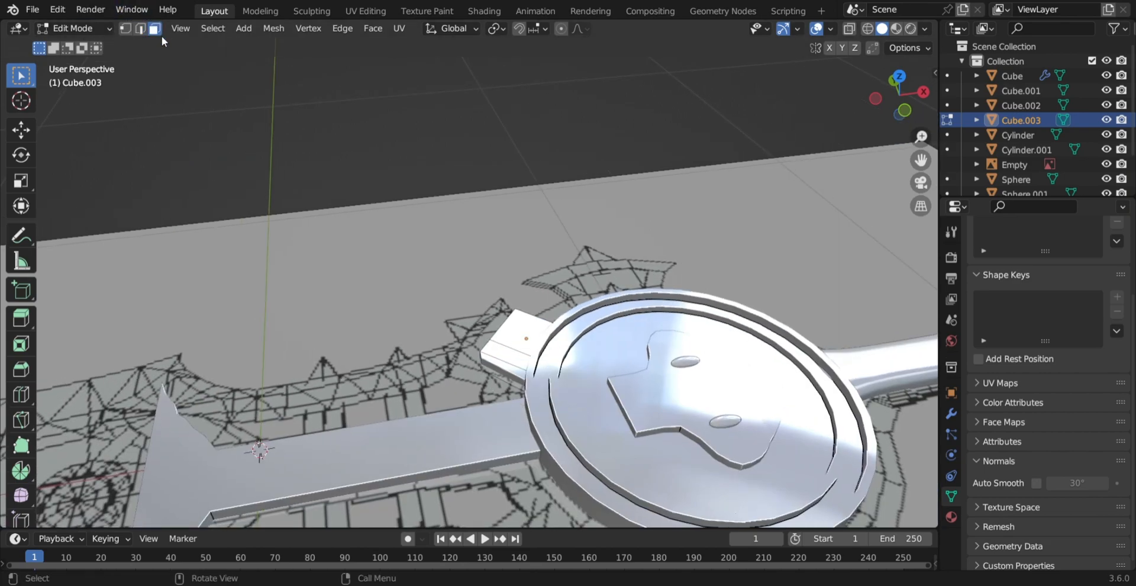
Extrude the block's end face about 0.14 m toward the central bar and shift it outward in XY onto the reference's side strip.
{"action": "scroll", "coordinate": [553, 402], "scroll_direction": "up", "scroll_amount": 2}
{"action": "middle_click_drag", "start_coordinate": [508, 407], "coordinate": [484, 402]}
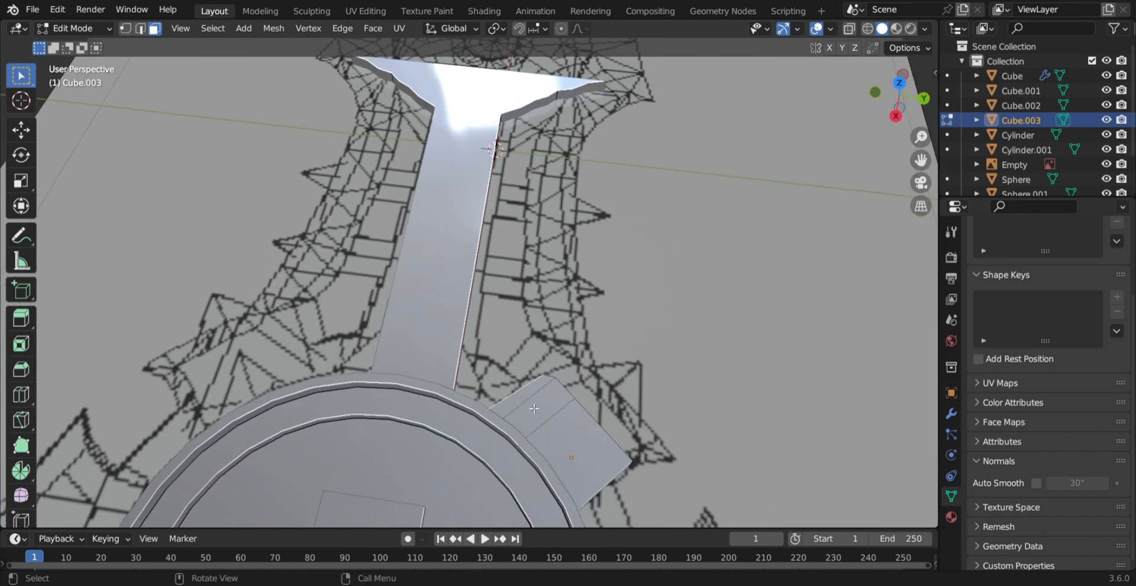
{"action": "key", "text": "e"}
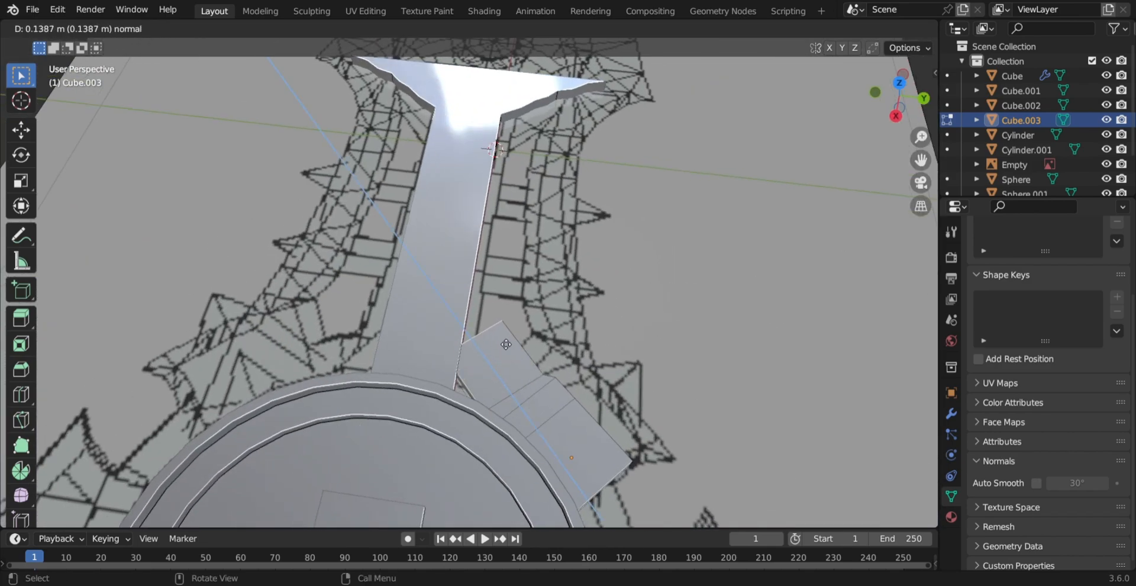
{"action": "left_click", "coordinate": [506, 344]}
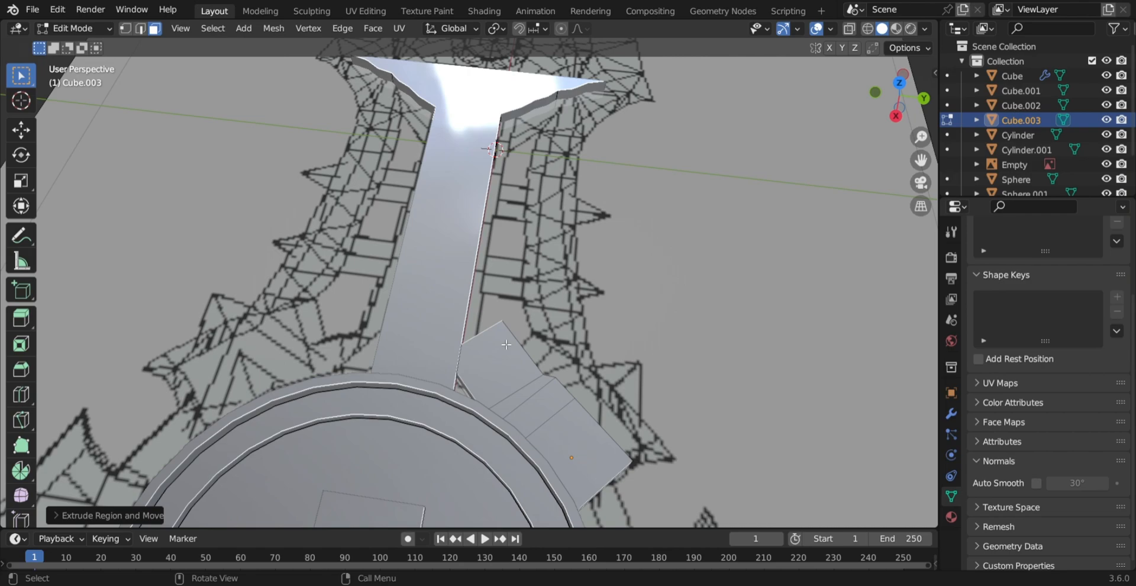
{"action": "key", "text": "g"}
{"action": "key", "text": "shift+z"}
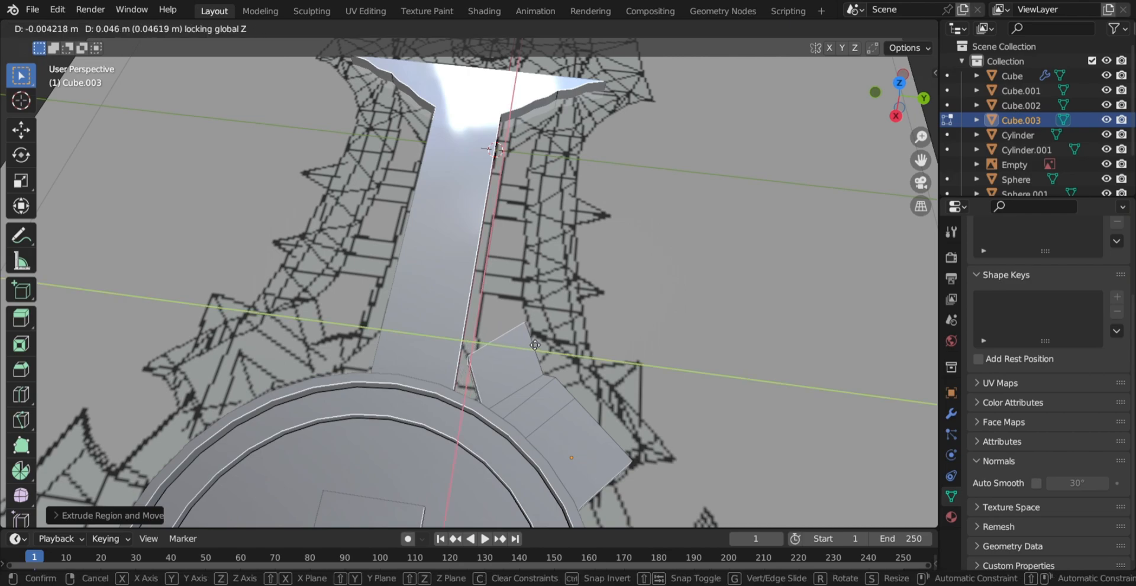
{"action": "left_click", "coordinate": [571, 341]}
{"action": "middle_click_drag", "start_coordinate": [571, 342], "coordinate": [367, 302]}
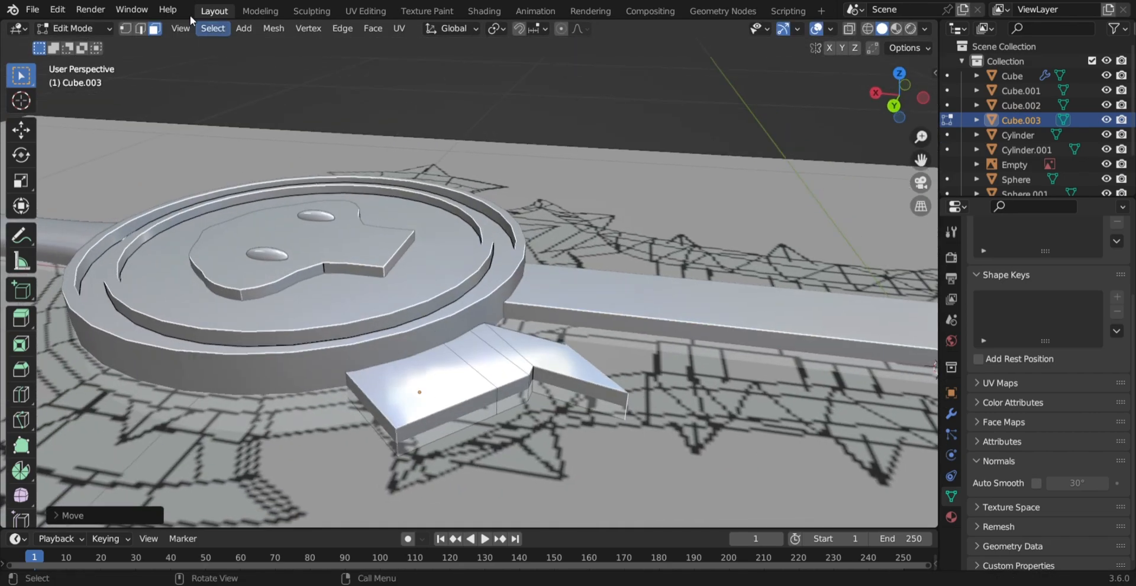
Move the outer corner edge of the extruded end about 0.086 m along X toward the guard to square the end face.
{"action": "left_click", "coordinate": [140, 30]}
{"action": "middle_click_drag", "start_coordinate": [645, 400], "coordinate": [687, 458]}
{"action": "key", "text": "g"}
{"action": "key", "text": "y"}
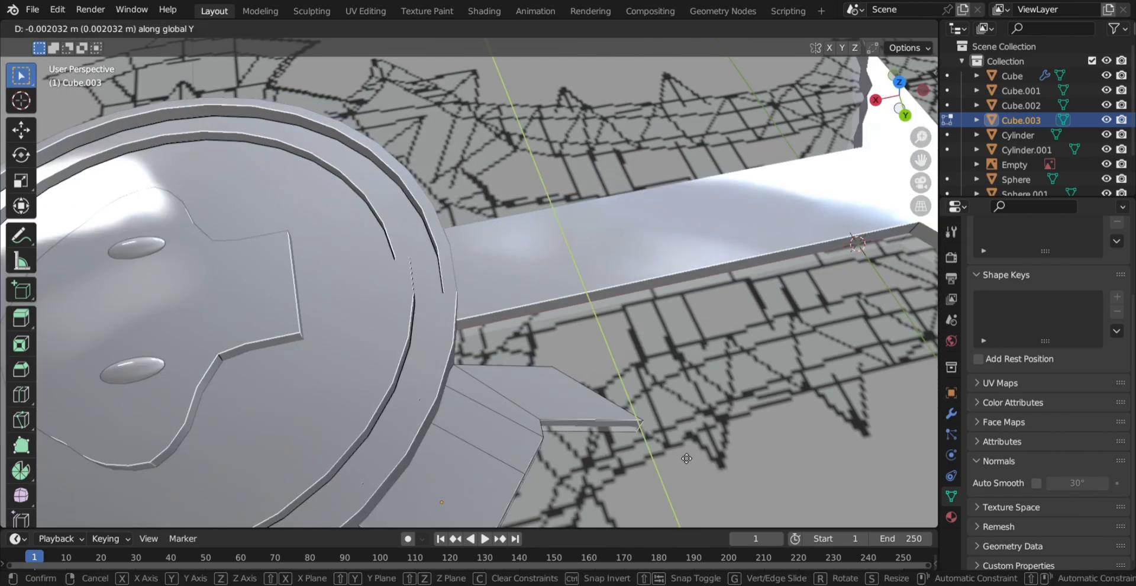
{"action": "key", "text": "x"}
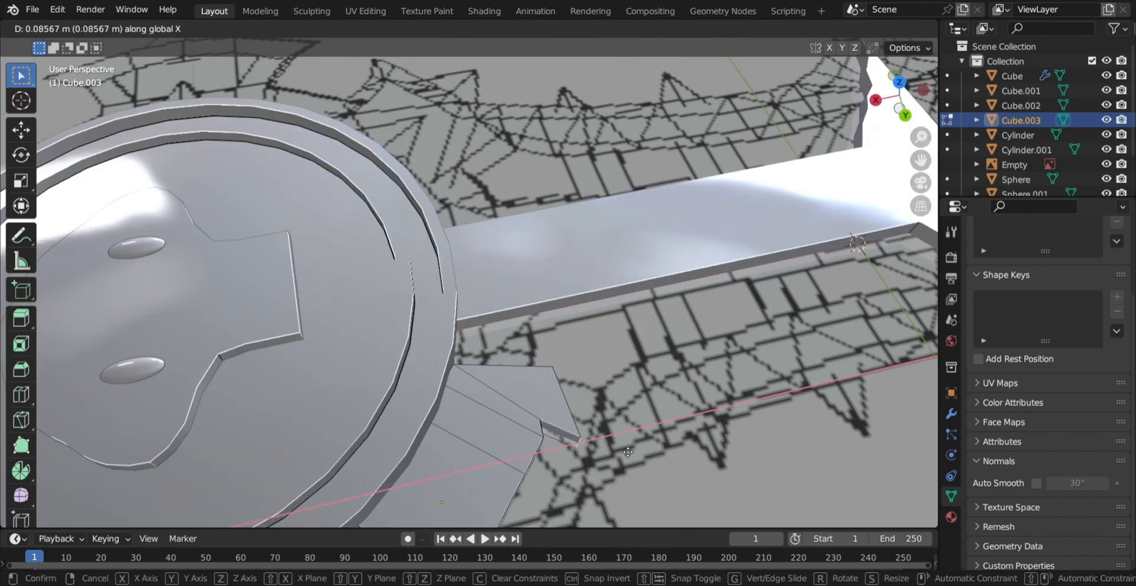
{"action": "left_click", "coordinate": [628, 451]}
{"action": "middle_click_drag", "start_coordinate": [629, 452], "coordinate": [463, 408]}
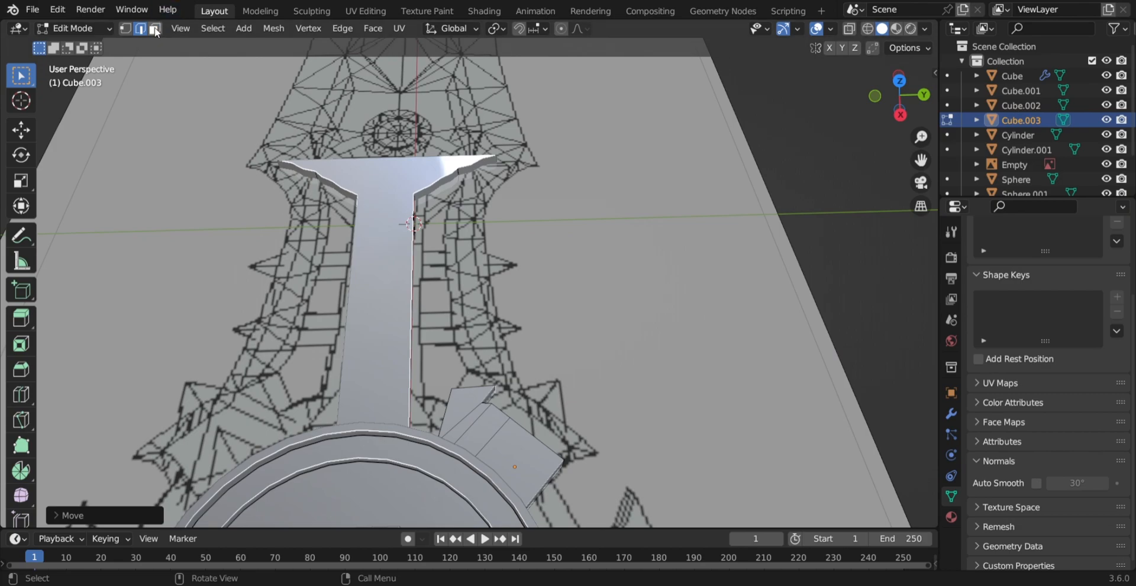
Extrude the end face about 0.73 m alongside the central bar to its flared end, and enable Auto Smooth at 30° on the side piece.
{"action": "left_click", "coordinate": [155, 29]}
{"action": "middle_click_drag", "start_coordinate": [645, 426], "coordinate": [350, 318]}
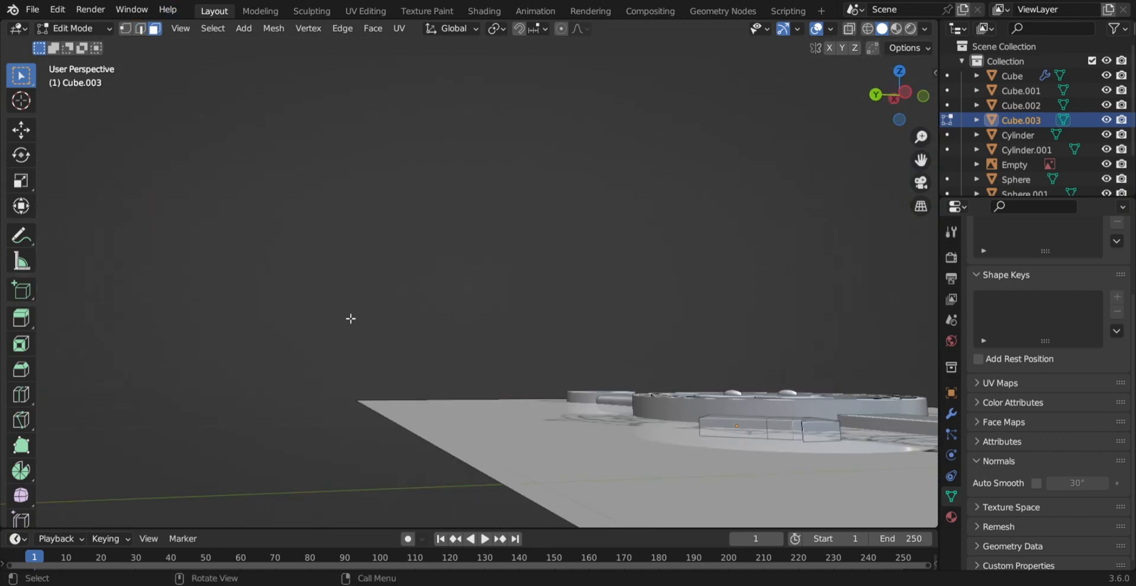
{"action": "middle_click_drag", "start_coordinate": [795, 394], "coordinate": [407, 371]}
{"action": "key", "text": "e"}
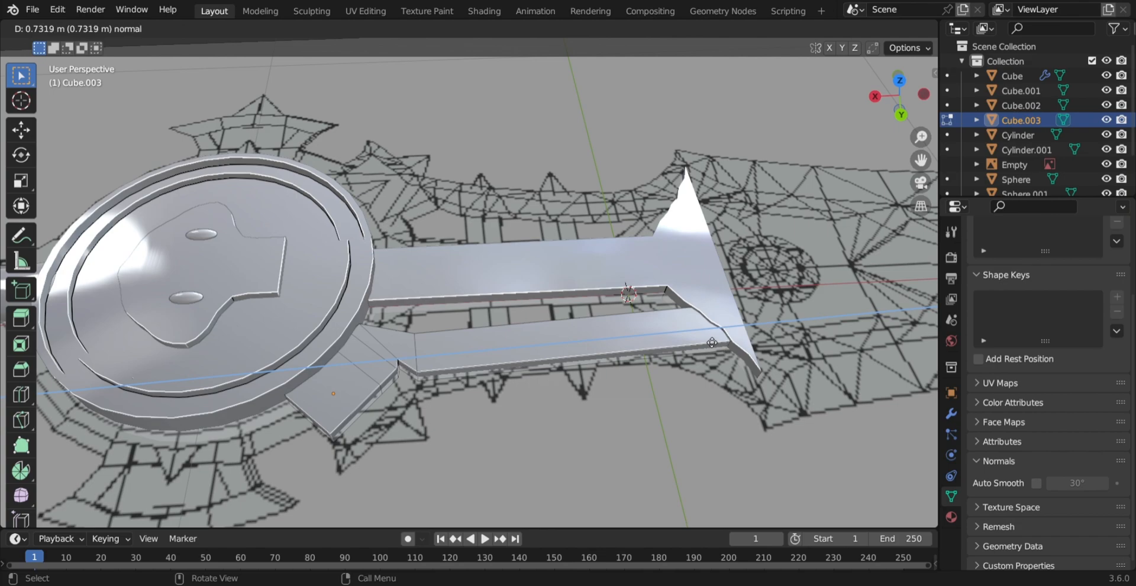
{"action": "left_click", "coordinate": [712, 342]}
{"action": "middle_click_drag", "start_coordinate": [711, 342], "coordinate": [714, 319]}
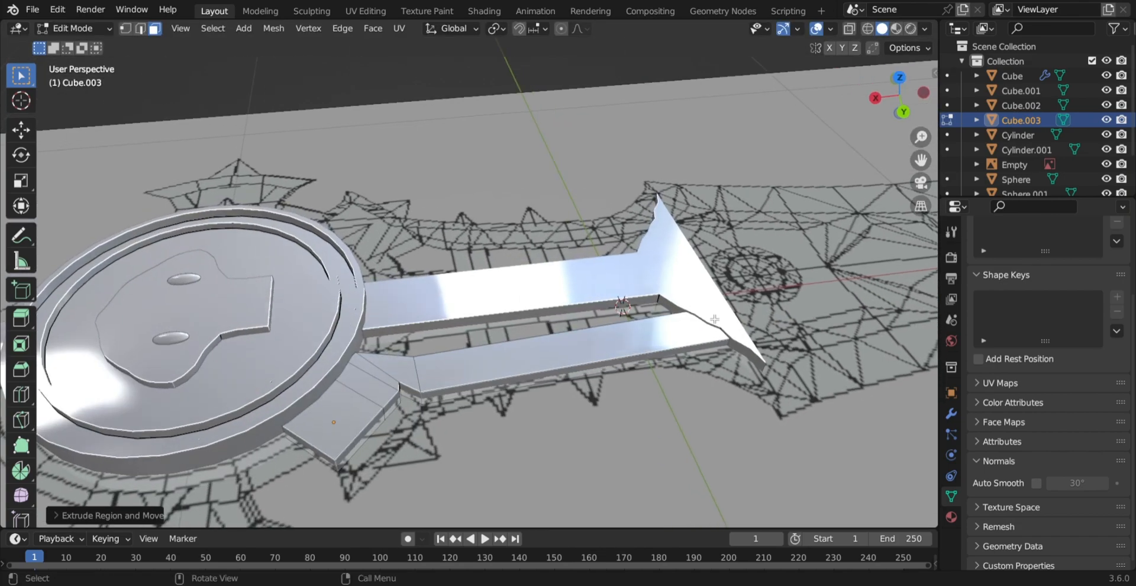
{"action": "key", "text": "Tab"}
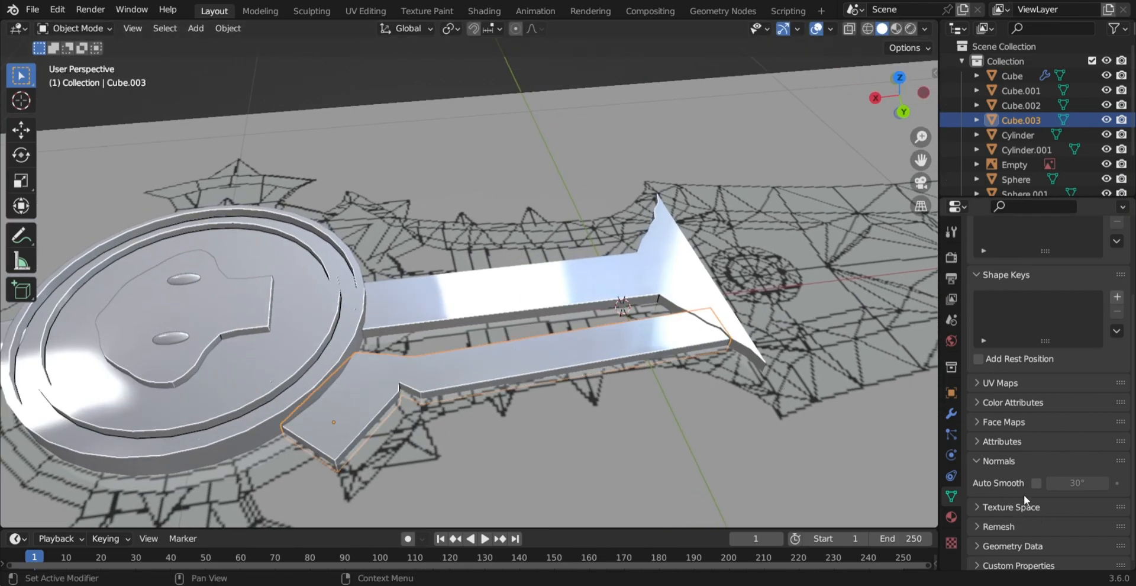
{"action": "middle_click_drag", "start_coordinate": [547, 366], "coordinate": [514, 441]}
{"action": "key", "text": "shift+d"}
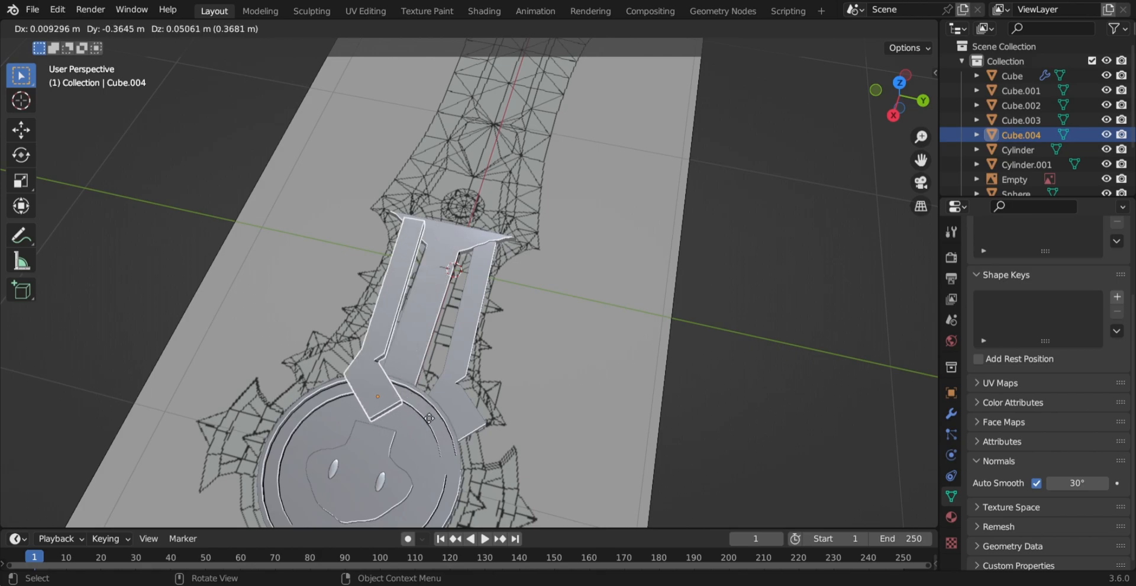
{"action": "left_click", "coordinate": [417, 413]}
{"action": "middle_click_drag", "start_coordinate": [417, 413], "coordinate": [444, 398]}
{"action": "key", "text": "ctrl+z"}
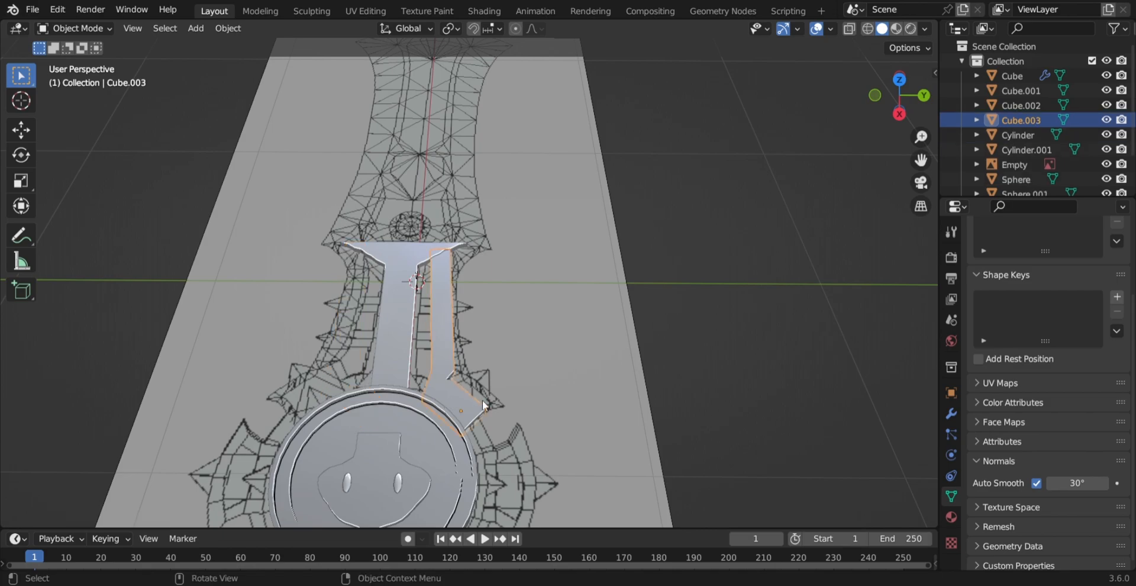
Duplicate the side piece along Y to the other side of the central bar and rotate the copy 180° about X.
{"action": "key", "text": "shift+d"}
{"action": "key", "text": "y"}
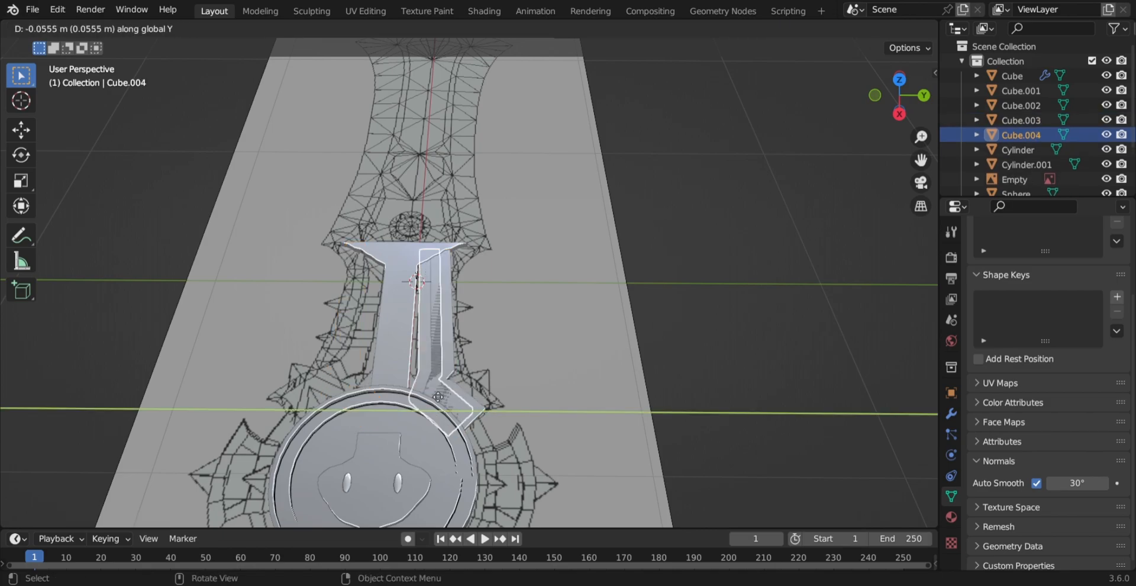
{"action": "left_click", "coordinate": [383, 385]}
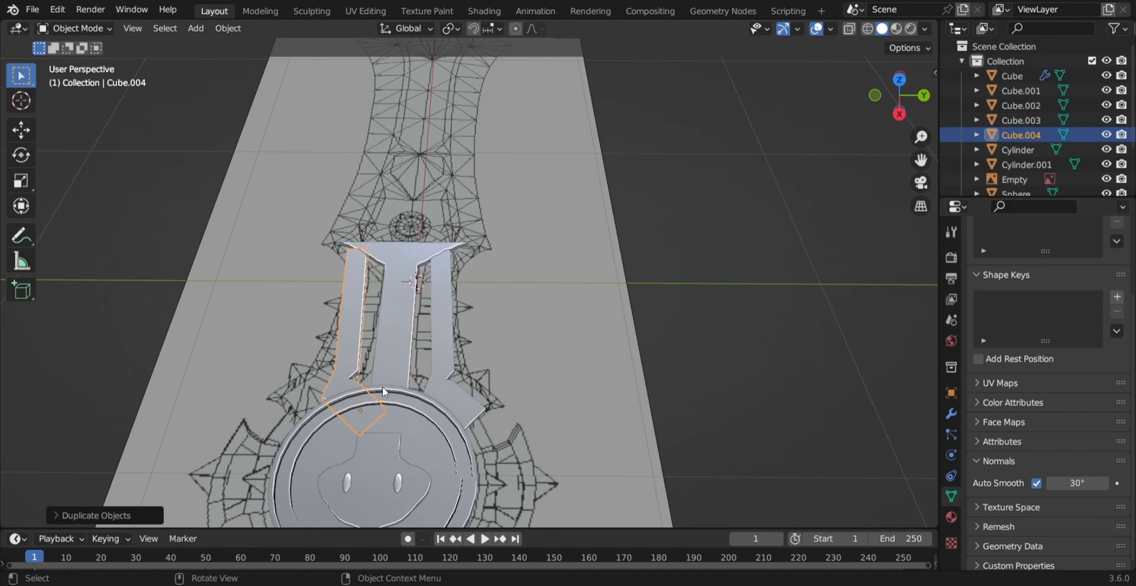
{"action": "key", "text": "r"}
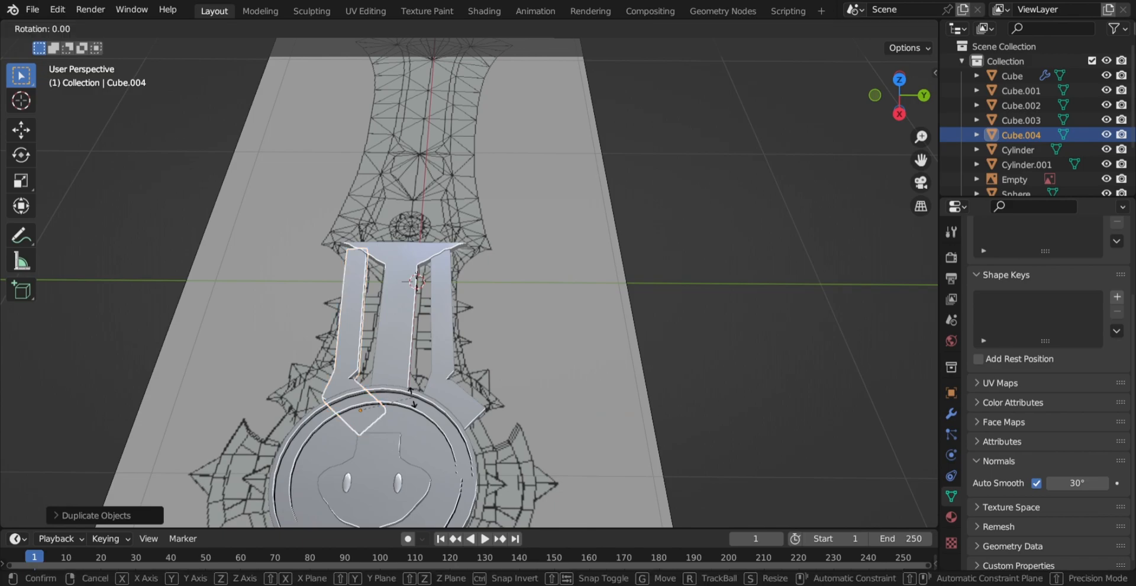
{"action": "key", "text": "x"}
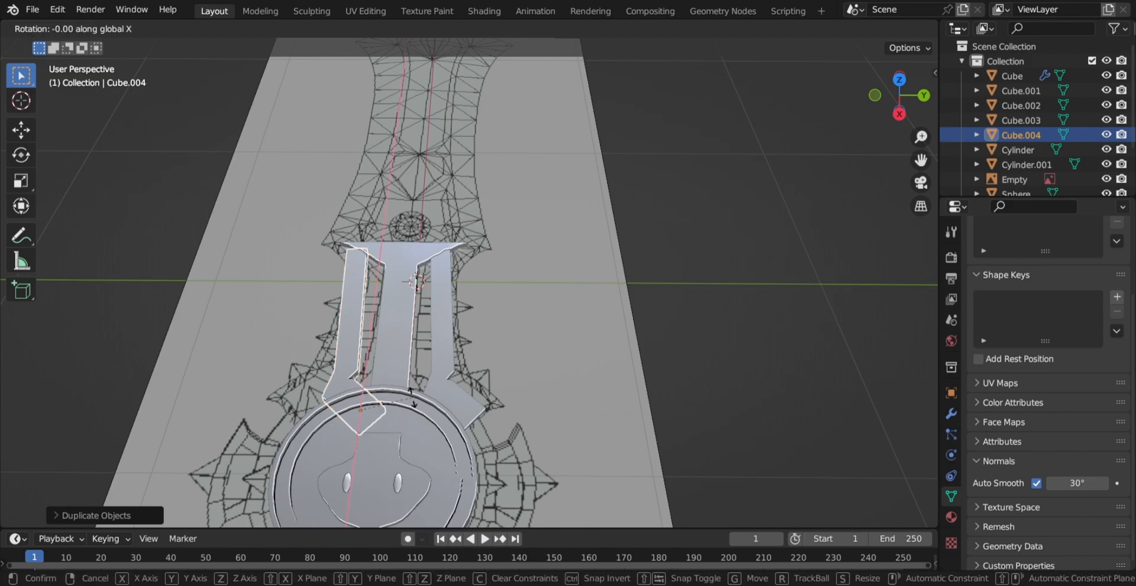
{"action": "type", "text": "180"}
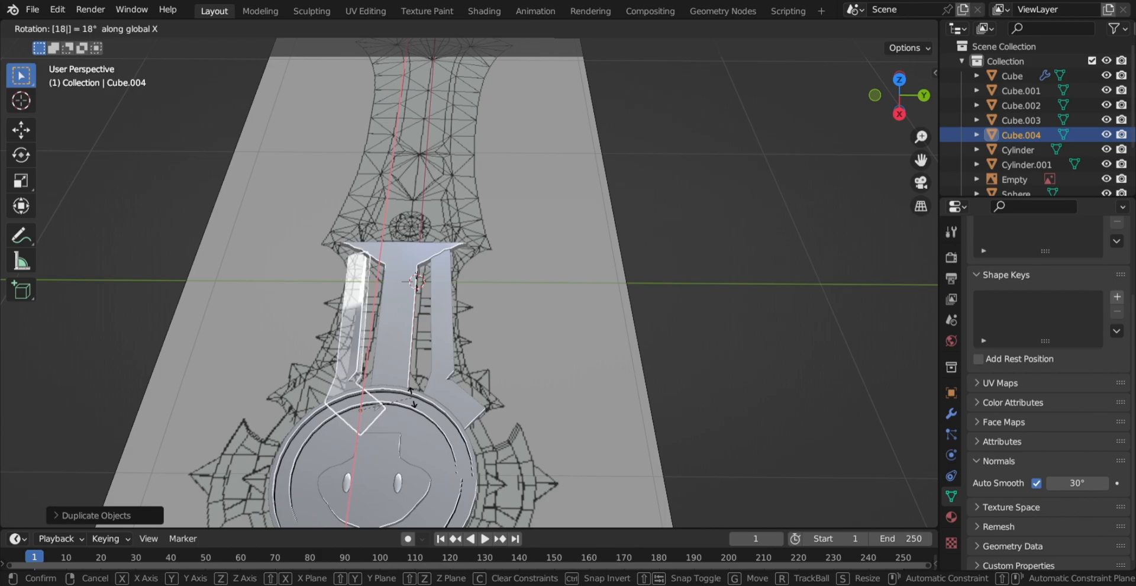
{"action": "key", "text": "Return"}
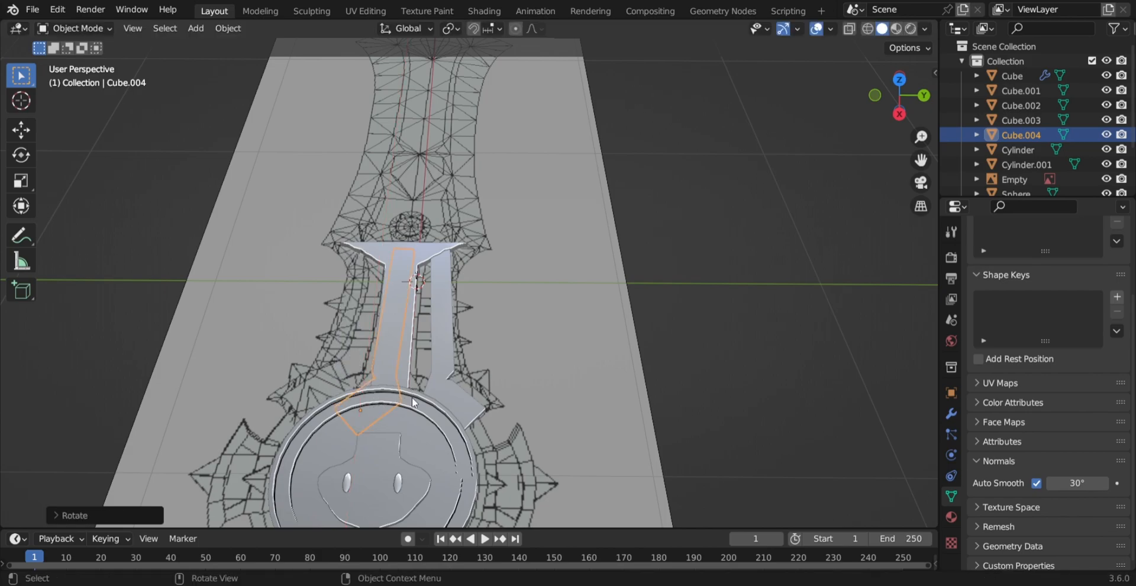
Move the rotated copy in XY onto the reference's opposite side strip, mirroring the original side piece.
{"action": "scroll", "coordinate": [411, 396], "scroll_direction": "up", "scroll_amount": 2}
{"action": "middle_click_drag", "start_coordinate": [411, 397], "coordinate": [487, 382]}
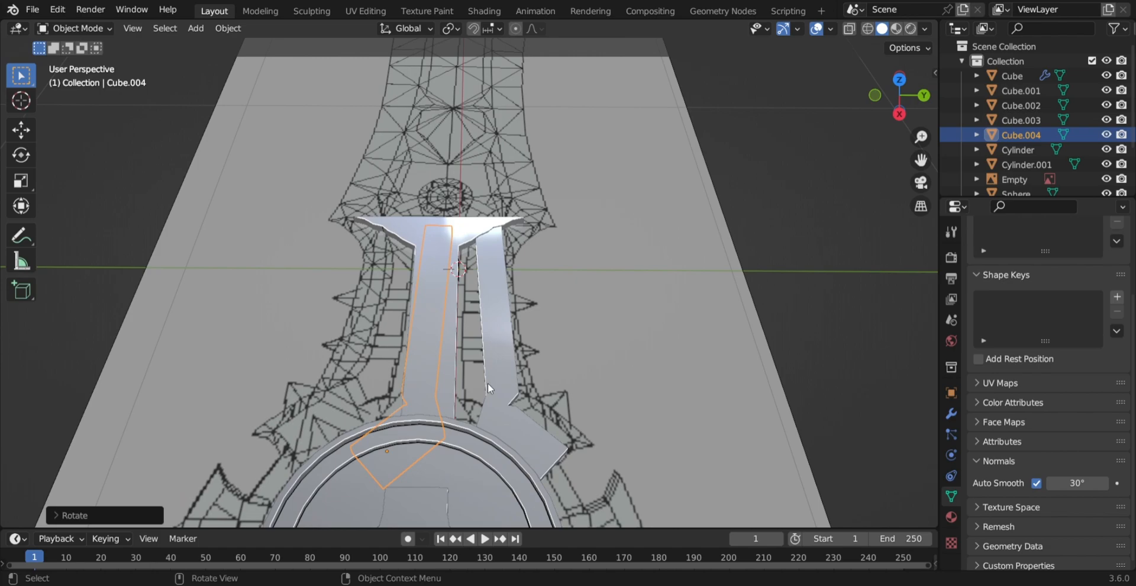
{"action": "key", "text": "g"}
{"action": "key", "text": "shift+z"}
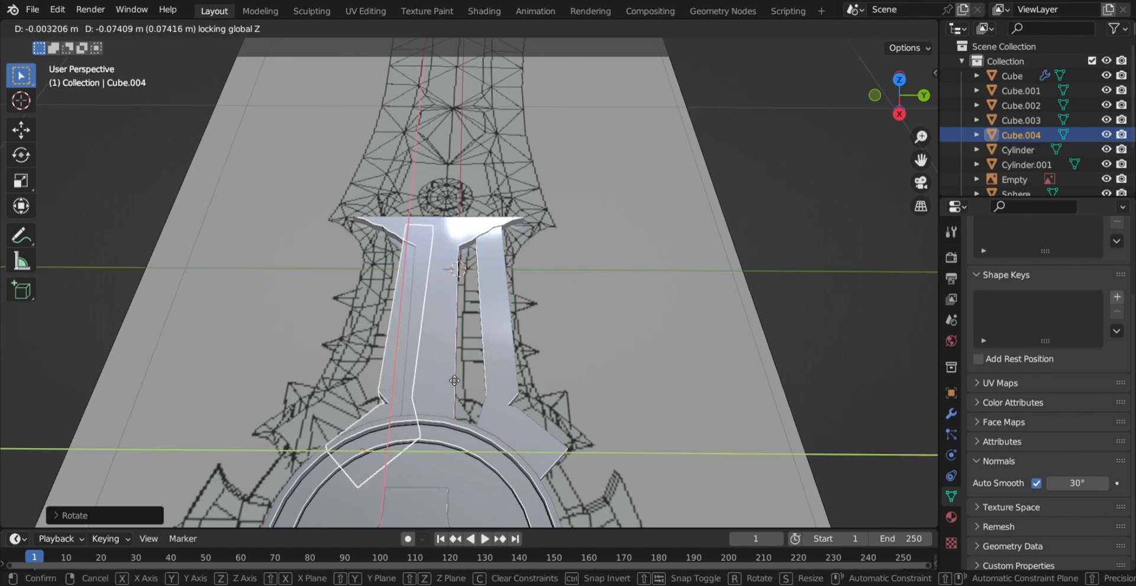
{"action": "left_click", "coordinate": [417, 378]}
{"action": "middle_click_drag", "start_coordinate": [417, 377], "coordinate": [645, 346]}
{"action": "middle_click_drag", "start_coordinate": [477, 389], "coordinate": [603, 386]}
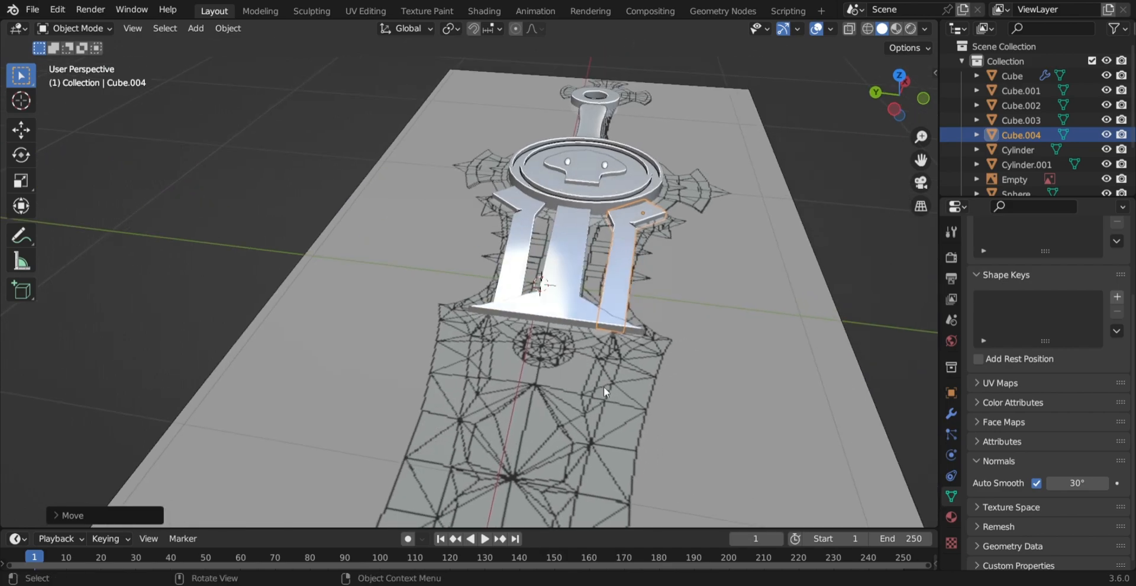
Add a cube, scale it uniformly to about 0.08, and move it in XY to the flared end of the central bar.
{"action": "left_click", "coordinate": [228, 158]}
{"action": "key", "text": "shift+a"}
{"action": "mouse_move", "coordinate": [527, 279]}
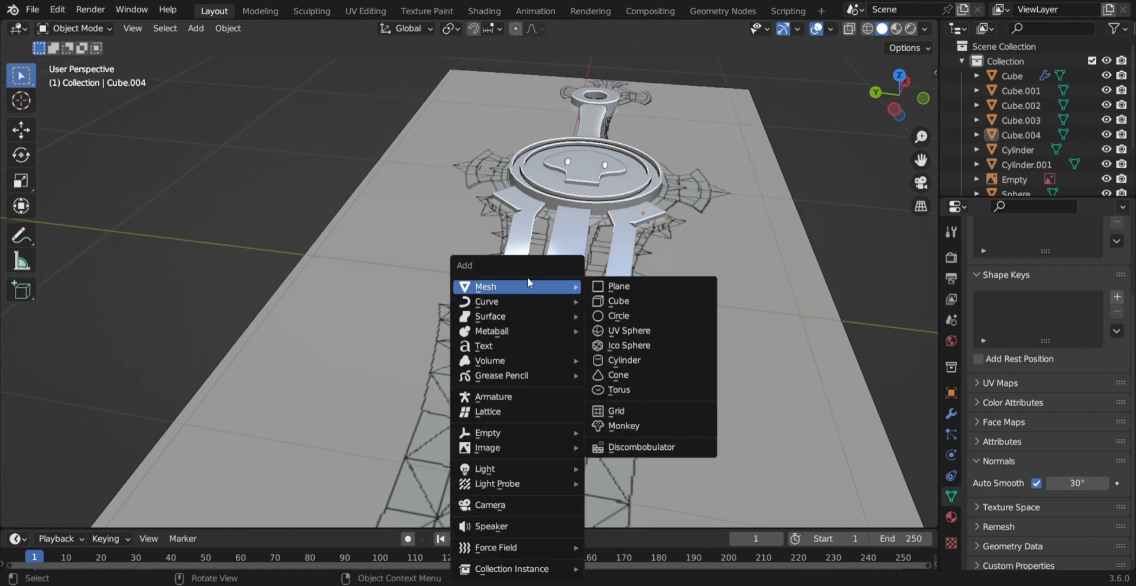
{"action": "left_click", "coordinate": [624, 302]}
{"action": "key", "text": "g"}
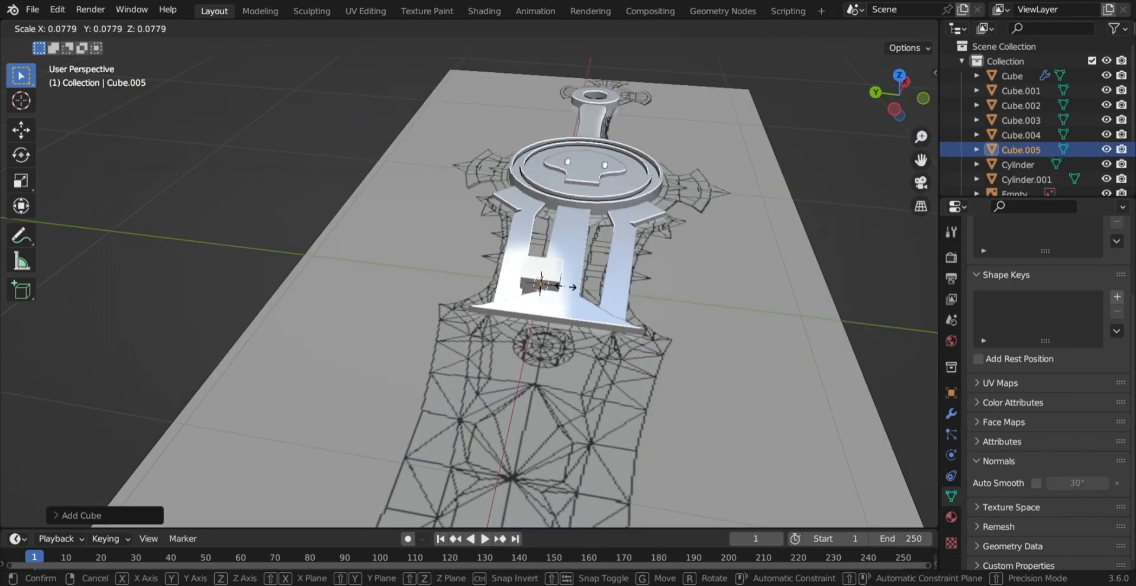
{"action": "left_click", "coordinate": [563, 290]}
{"action": "key", "text": "g"}
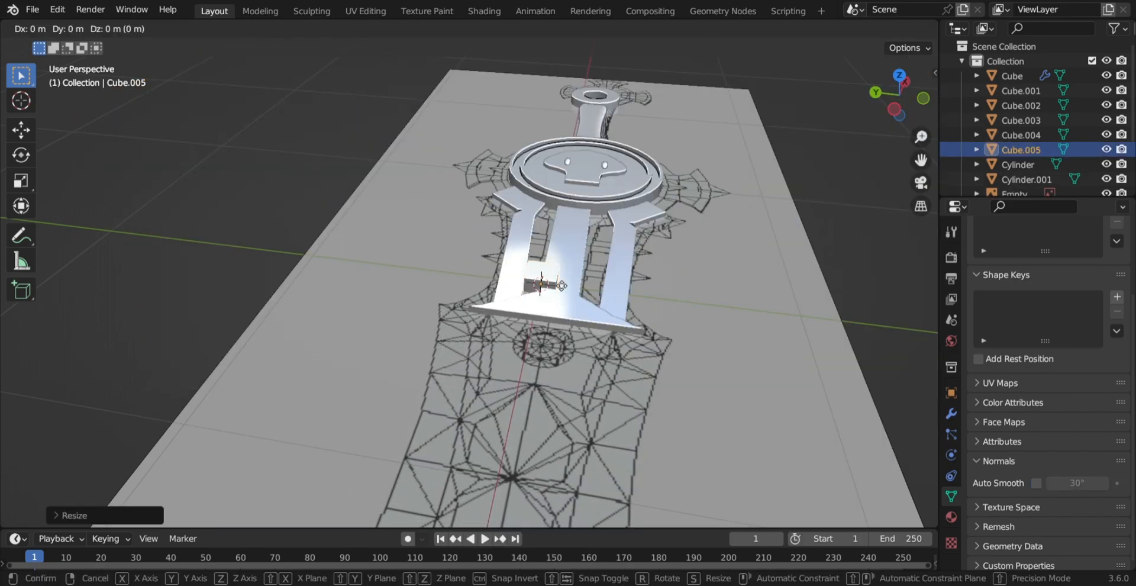
{"action": "key", "text": "shift+z"}
{"action": "left_click", "coordinate": [559, 328]}
Flatten the new cube along Z into a thin block at the flared end of the bar.
{"action": "scroll", "coordinate": [560, 328], "scroll_direction": "up", "scroll_amount": 2}
{"action": "middle_click_drag", "start_coordinate": [560, 328], "coordinate": [453, 278]}
{"action": "scroll", "coordinate": [577, 369], "scroll_direction": "up", "scroll_amount": 2}
{"action": "key", "text": "s"}
{"action": "key", "text": "z"}
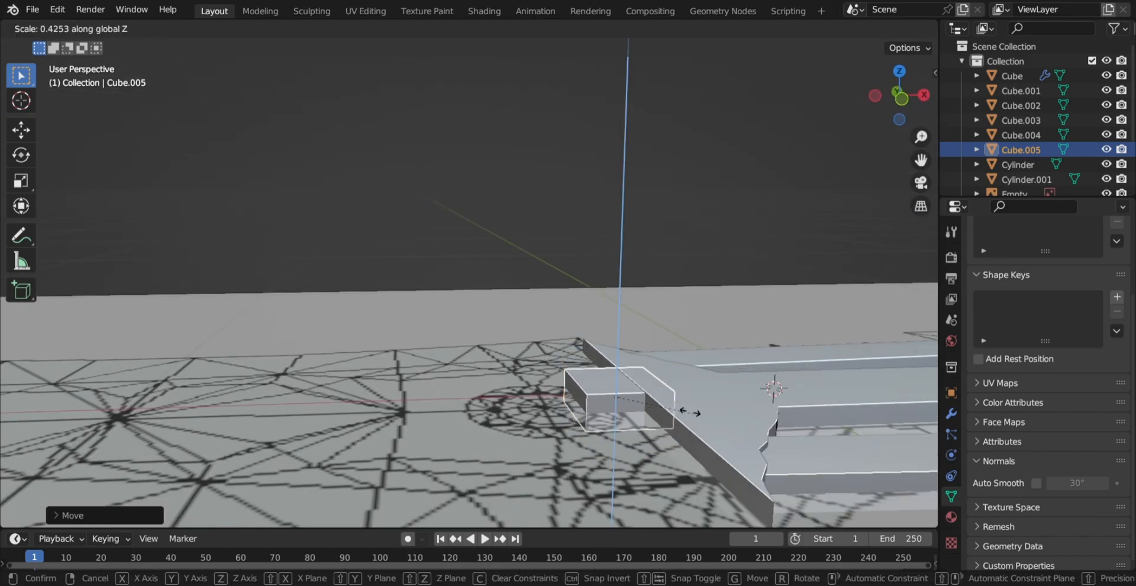
{"action": "left_click", "coordinate": [664, 408]}
Scale the block along Y and shift it along Y to one side of the blade's centre line.
{"action": "middle_click_drag", "start_coordinate": [680, 414], "coordinate": [819, 504]}
{"action": "scroll", "coordinate": [818, 504], "scroll_direction": "down", "scroll_amount": 2}
{"action": "key", "text": "s"}
{"action": "key", "text": "y"}
{"action": "left_click", "coordinate": [698, 468]}
{"action": "middle_click_drag", "start_coordinate": [698, 467], "coordinate": [596, 355]}
{"action": "key", "text": "g"}
{"action": "key", "text": "y"}
{"action": "left_click", "coordinate": [636, 348]}
{"action": "key", "text": "s"}
{"action": "key", "text": "y"}
{"action": "left_click", "coordinate": [590, 296]}
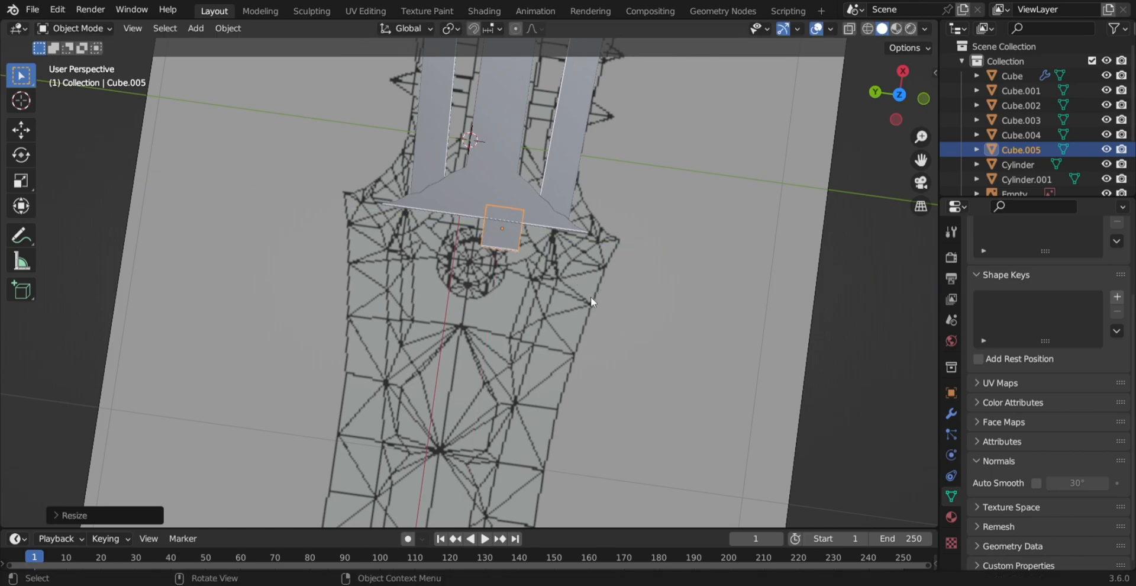
Move the block's outer end face along X toward the reference blade's far end, stretching it into a long blade strip.
{"action": "scroll", "coordinate": [591, 296], "scroll_direction": "down", "scroll_amount": 4}
{"action": "key", "text": "Tab"}
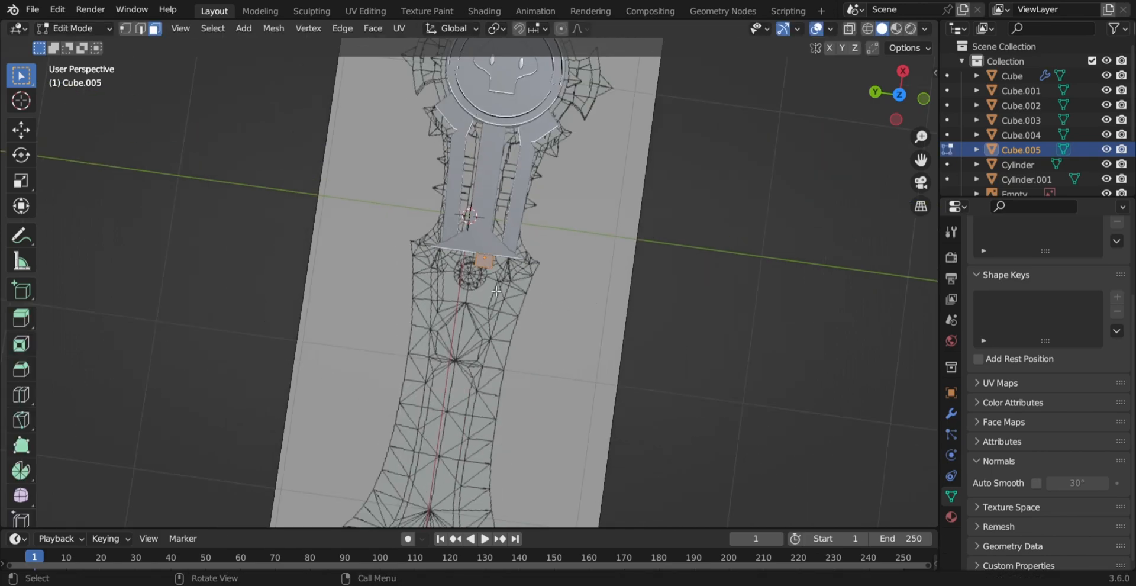
{"action": "middle_click_drag", "start_coordinate": [573, 307], "coordinate": [484, 251]}
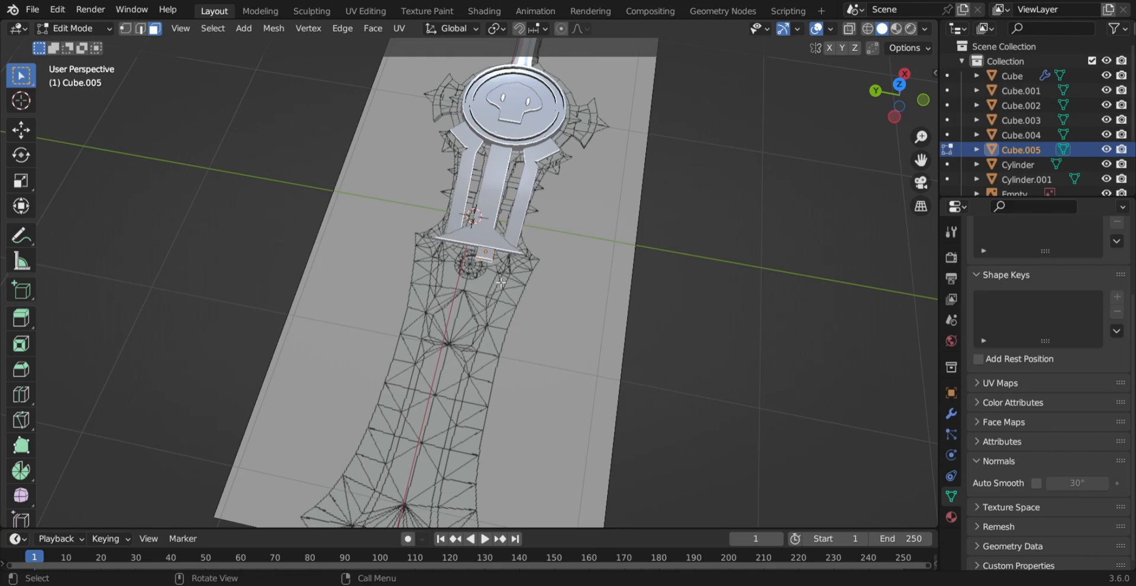
{"action": "middle_click_drag", "start_coordinate": [506, 291], "coordinate": [512, 304]}
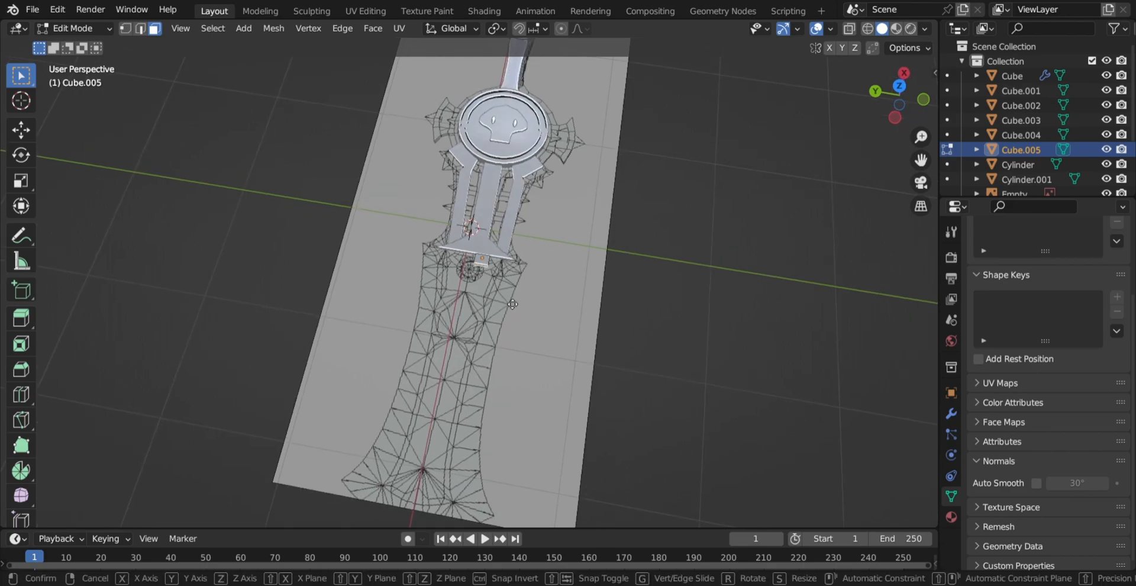
{"action": "key", "text": "g"}
{"action": "key", "text": "x"}
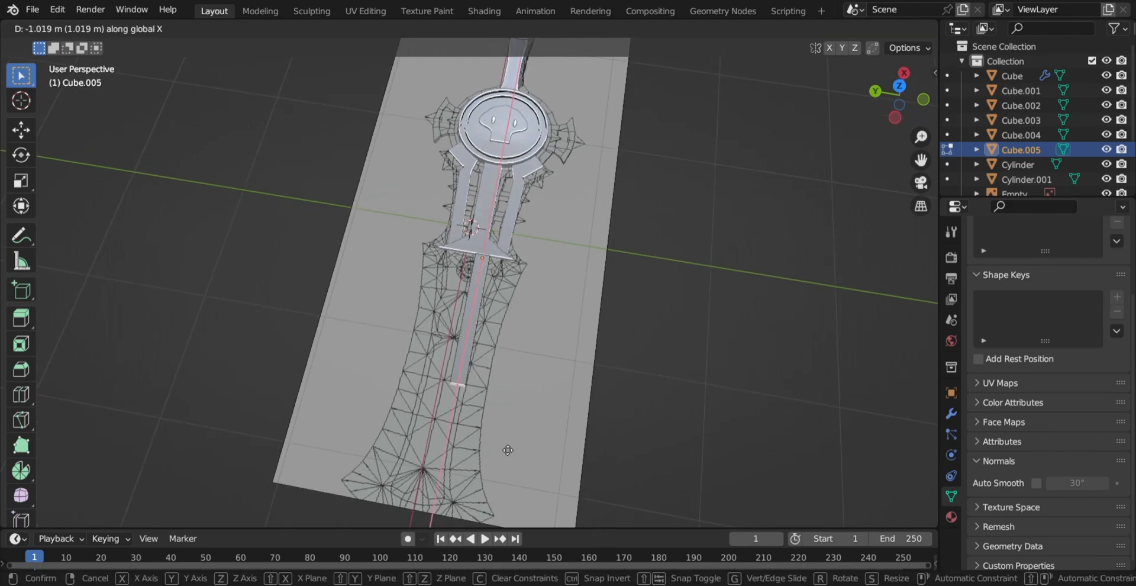
{"action": "left_click", "coordinate": [468, 45]}
Widen the blade strip slightly along Y in Object Mode.
{"action": "scroll", "coordinate": [525, 154], "scroll_direction": "up", "scroll_amount": 3}
{"action": "middle_click_drag", "start_coordinate": [536, 207], "coordinate": [533, 58], "text": "shift"}
{"action": "scroll", "coordinate": [526, 111], "scroll_direction": "down", "scroll_amount": 1}
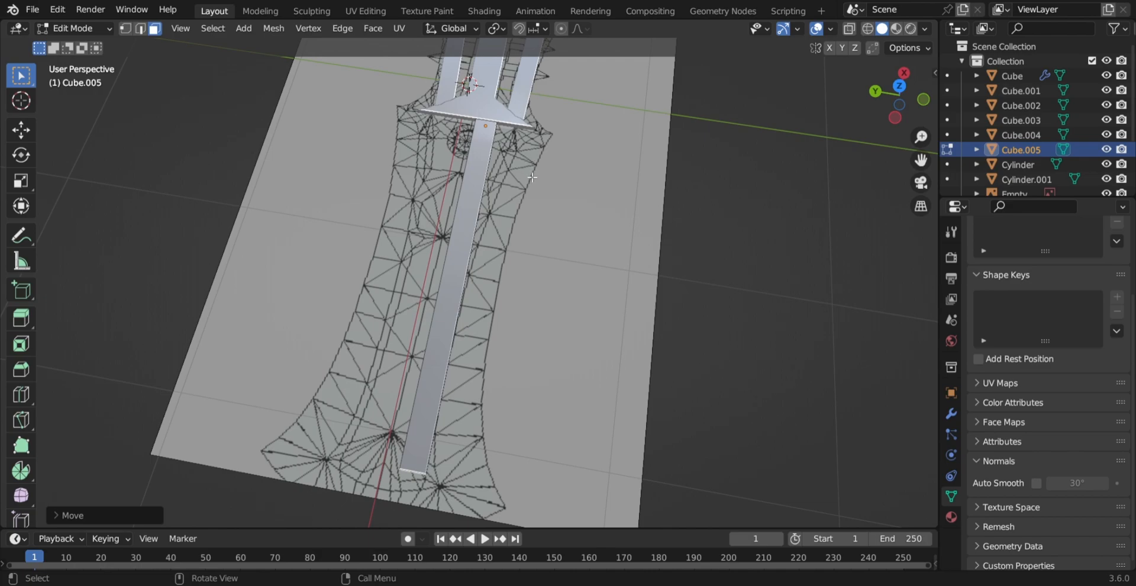
{"action": "key", "text": "s"}
{"action": "key", "text": "y"}
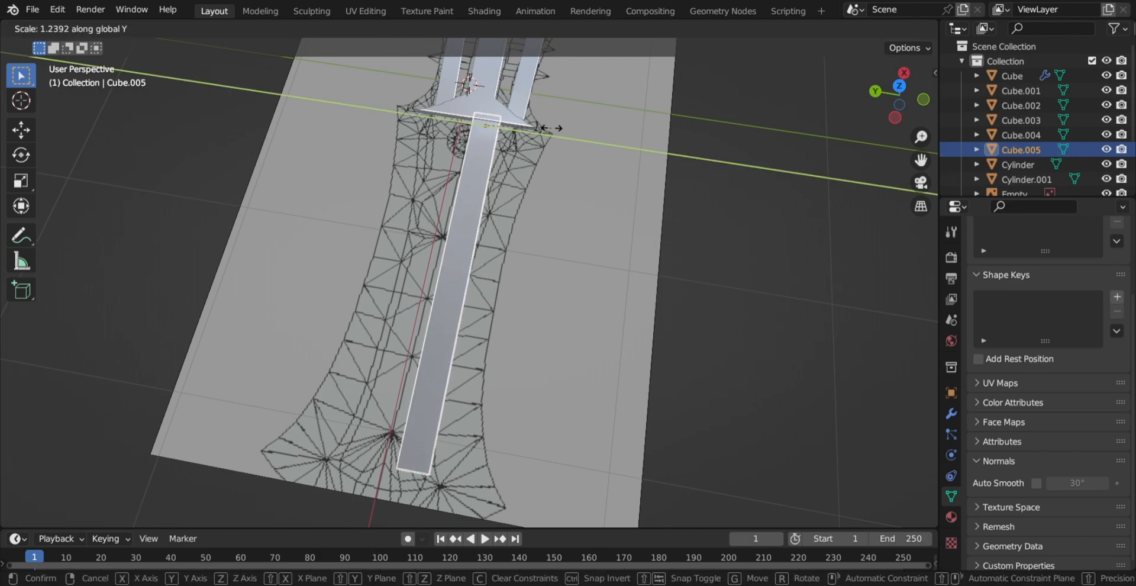
{"action": "left_click", "coordinate": [540, 154]}
Move the outer corner edge of the strip's far end along X toward the guard to give the tip a slanted cut.
{"action": "scroll", "coordinate": [446, 325], "scroll_direction": "up", "scroll_amount": 2}
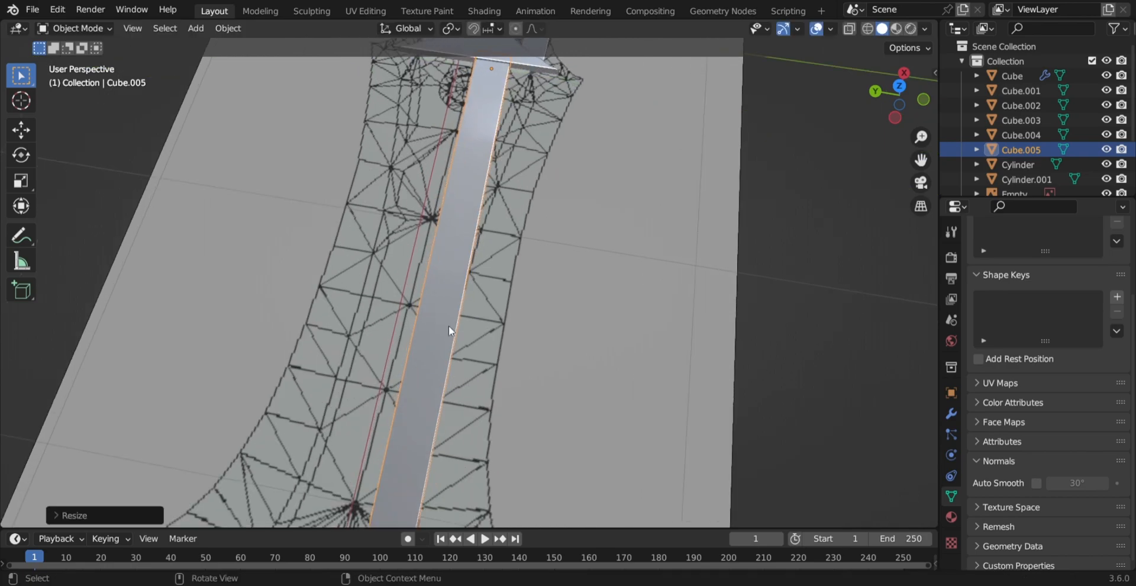
{"action": "key", "text": "Tab"}
{"action": "scroll", "coordinate": [433, 216], "scroll_direction": "up", "scroll_amount": 6}
{"action": "scroll", "coordinate": [432, 216], "scroll_direction": "down", "scroll_amount": 5}
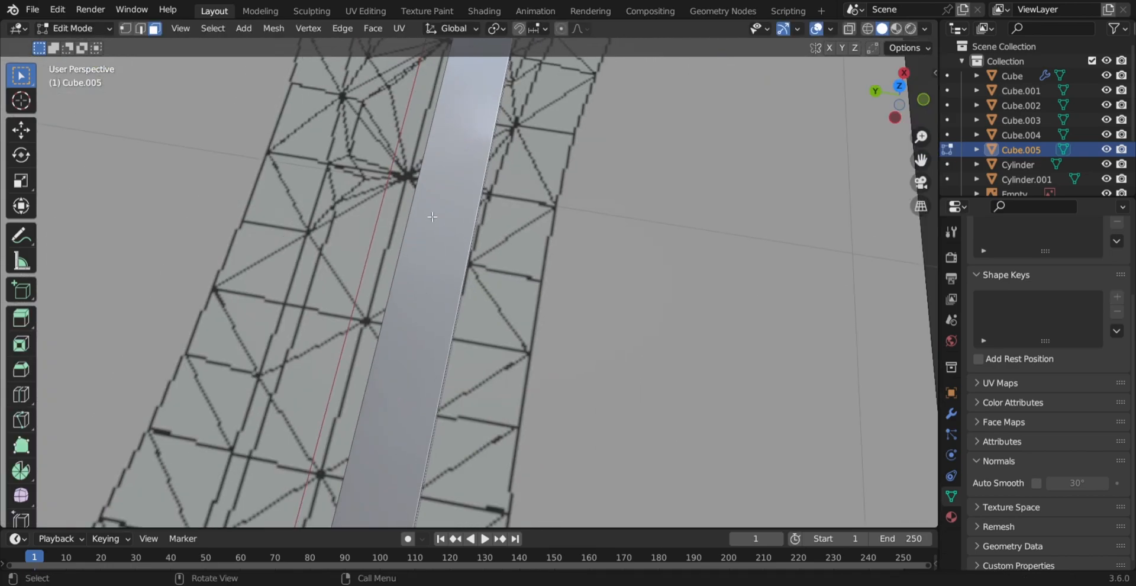
{"action": "left_click", "coordinate": [138, 30]}
{"action": "middle_click_drag", "start_coordinate": [329, 240], "coordinate": [347, 299], "text": "shift"}
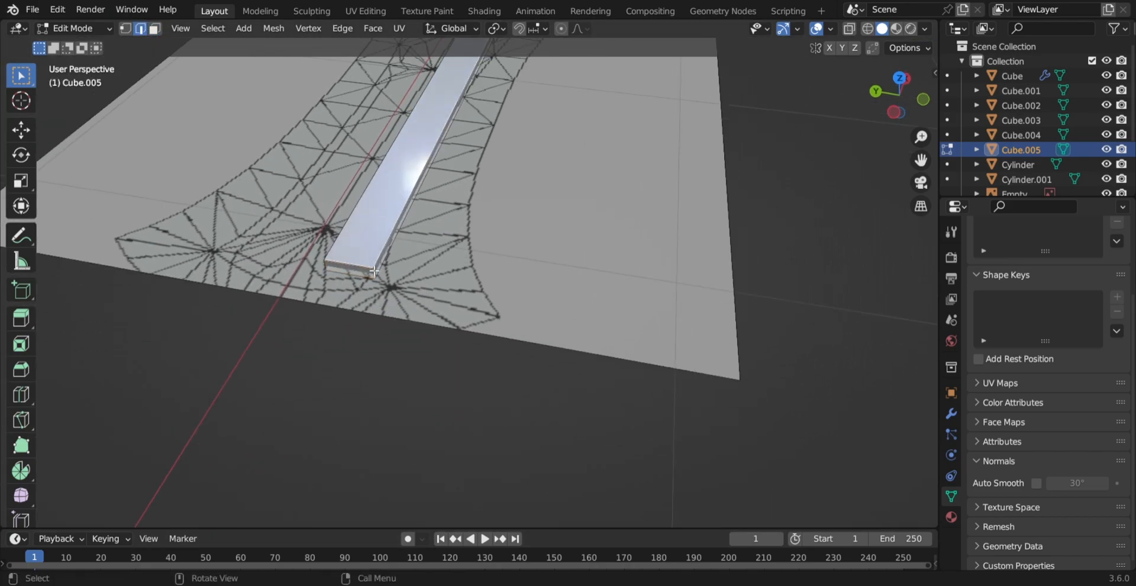
{"action": "left_click", "coordinate": [400, 282]}
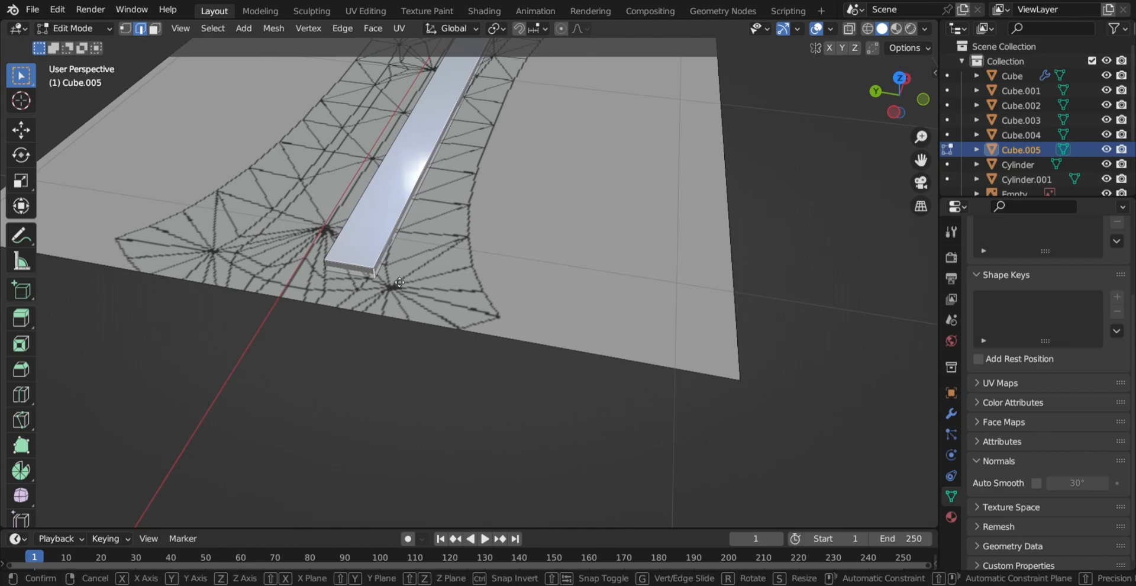
{"action": "key", "text": "g"}
{"action": "key", "text": "x"}
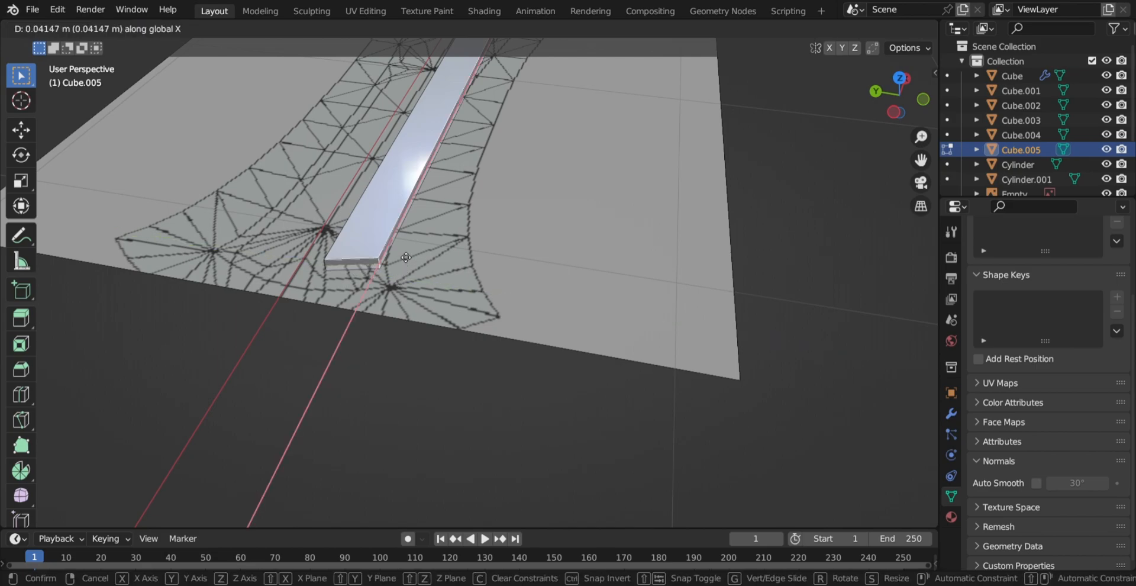
{"action": "left_click", "coordinate": [408, 244]}
{"action": "middle_click_drag", "start_coordinate": [408, 244], "coordinate": [485, 383]}
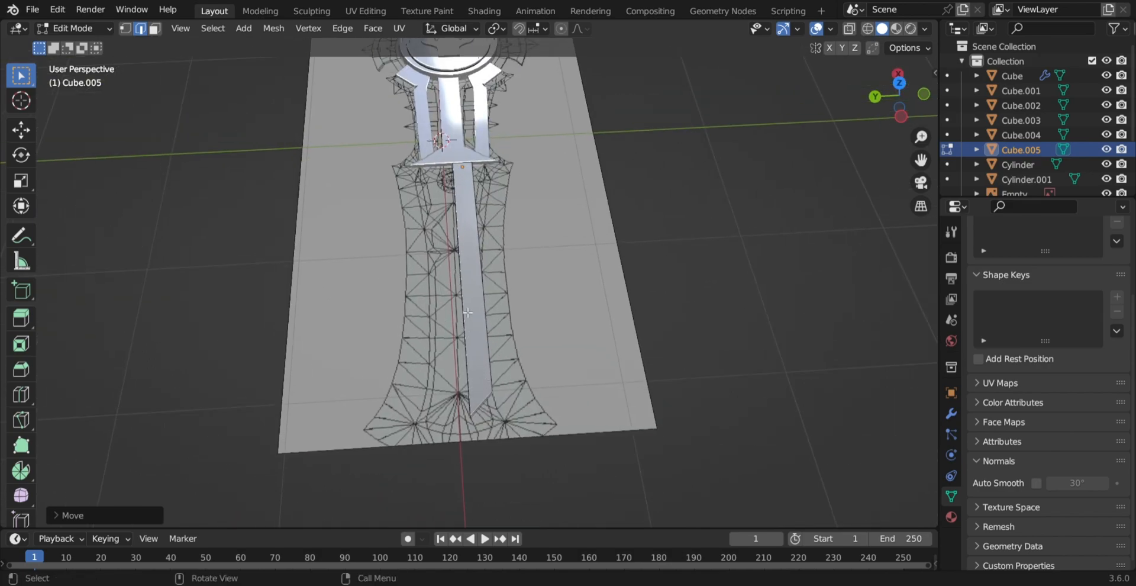
Duplicate the blade strip about 0.21 m along Y and rotate the copy 180° about X.
{"action": "key", "text": "Tab"}
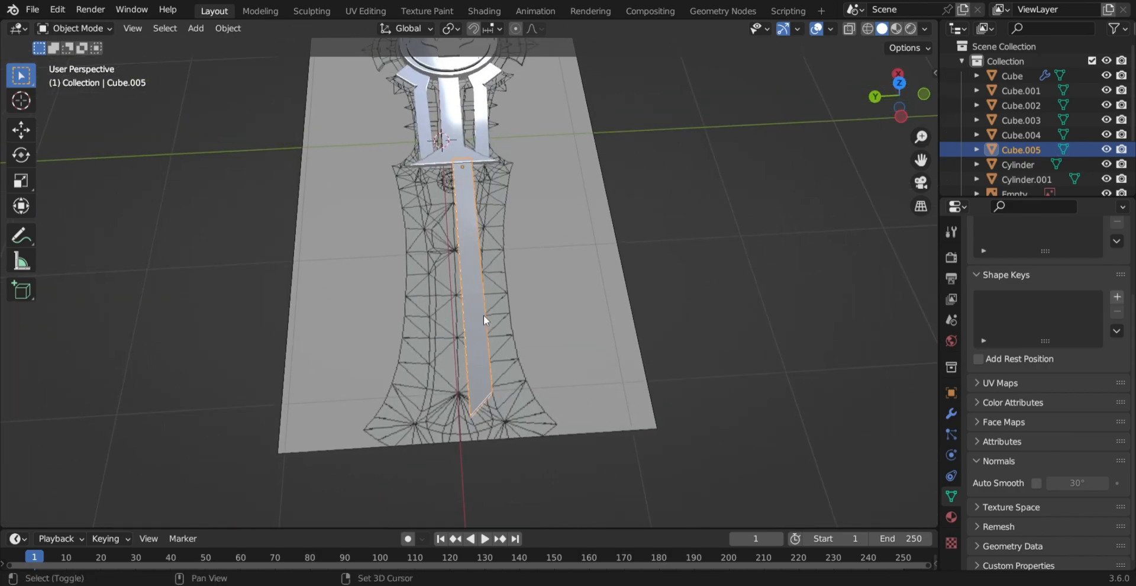
{"action": "key", "text": "shift+d"}
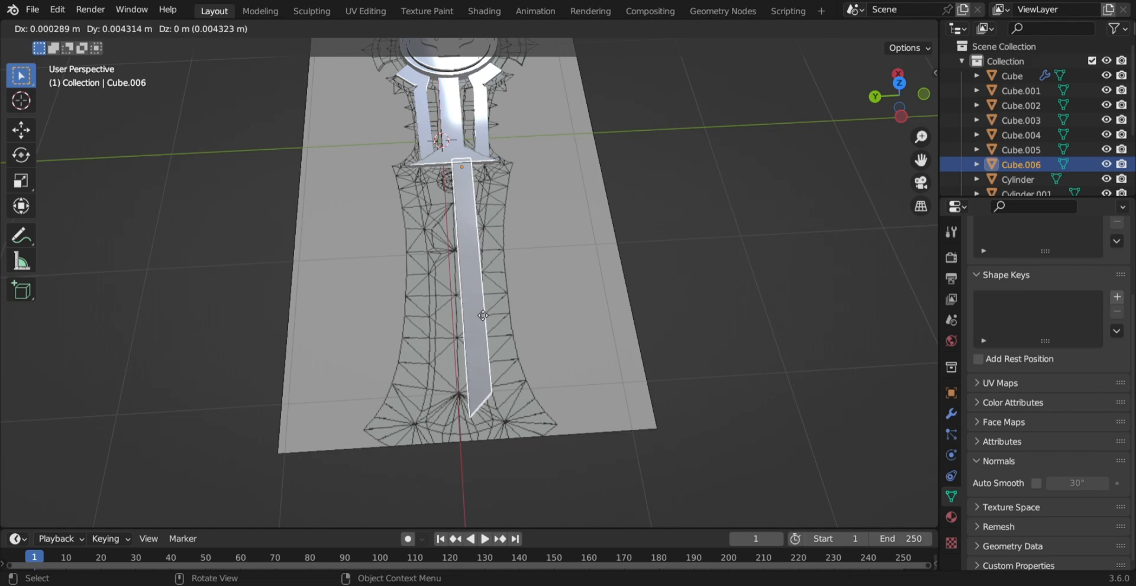
{"action": "key", "text": "y"}
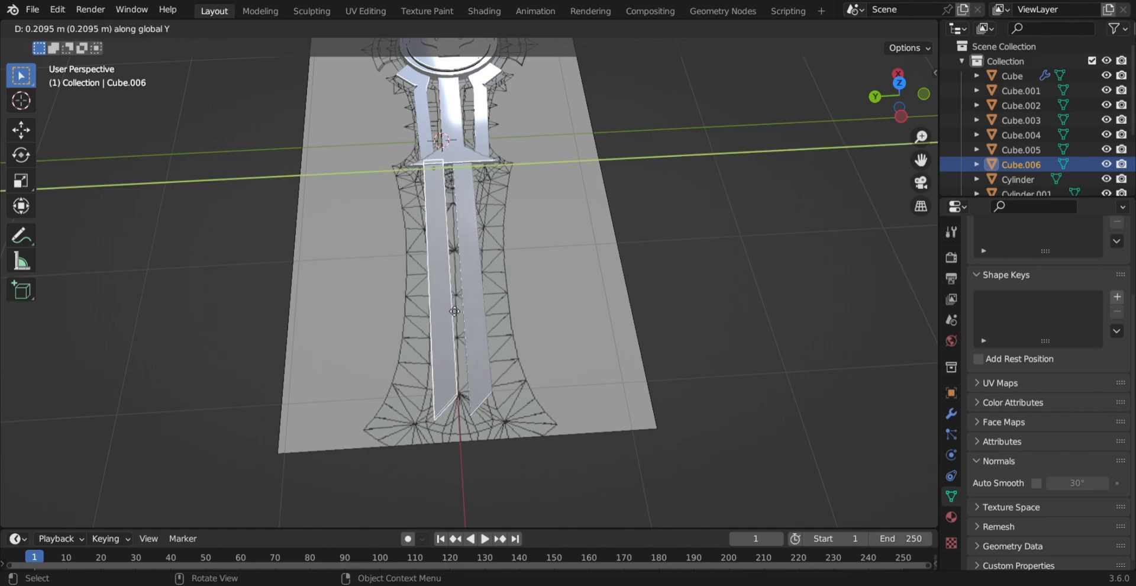
{"action": "left_click", "coordinate": [454, 310]}
{"action": "key", "text": "r"}
{"action": "key", "text": "x"}
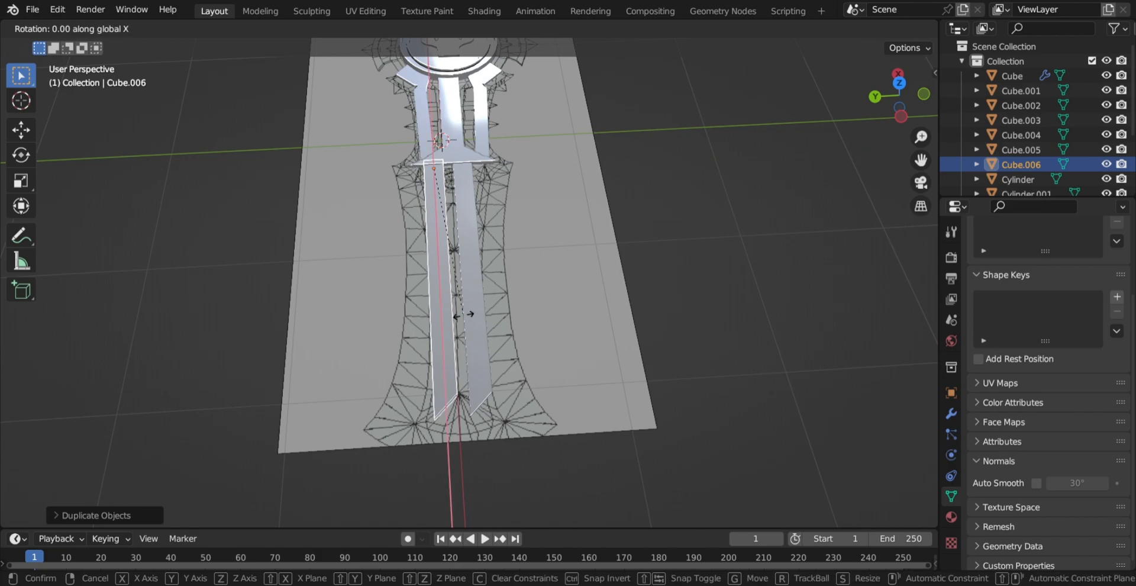
{"action": "type", "text": "80"}
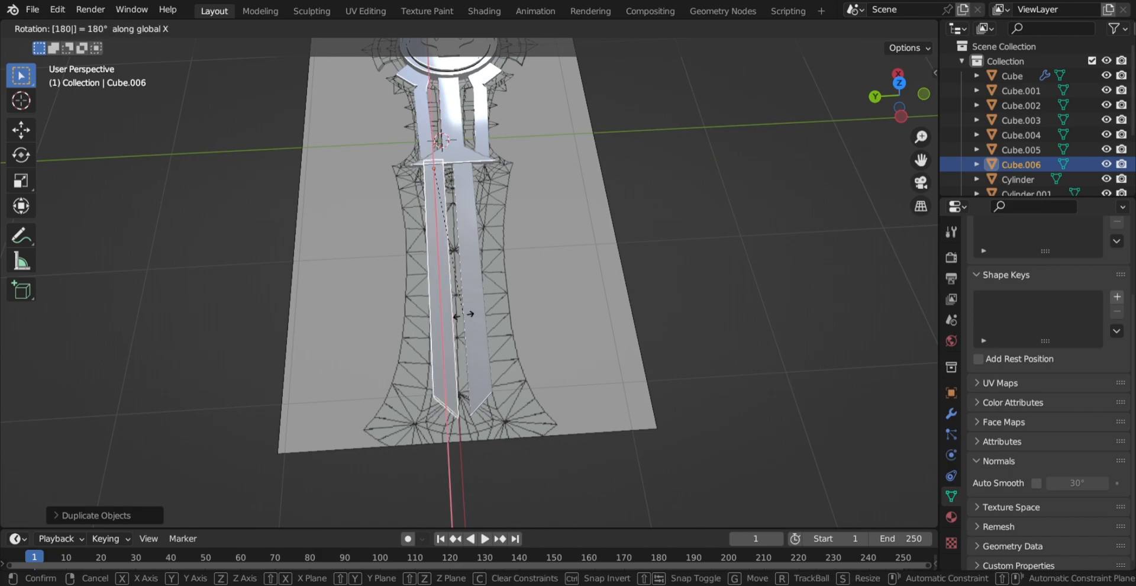
{"action": "key", "text": "Return"}
Scale the duplicated blade strip along X so it is shorter than the original strip.
{"action": "scroll", "coordinate": [463, 314], "scroll_direction": "up", "scroll_amount": 1}
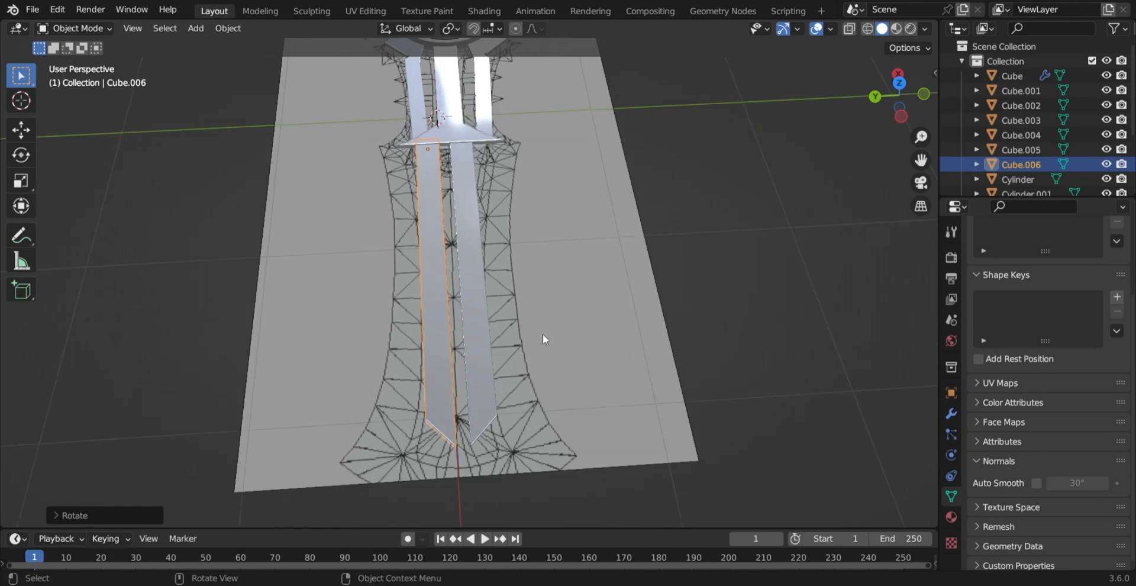
{"action": "key", "text": "s"}
{"action": "key", "text": "x"}
{"action": "left_click", "coordinate": [530, 320]}
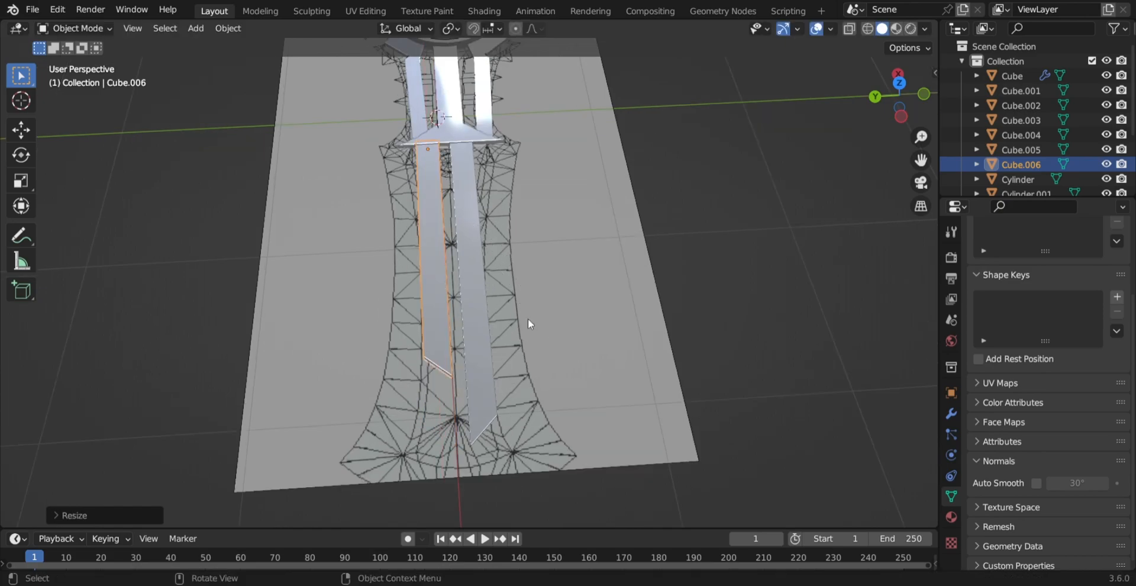
Adjust the two blade strips along Y to space them on either side of the centre line, shifting the copy about -0.037 m.
{"action": "left_click", "coordinate": [484, 303]}
{"action": "key", "text": "g"}
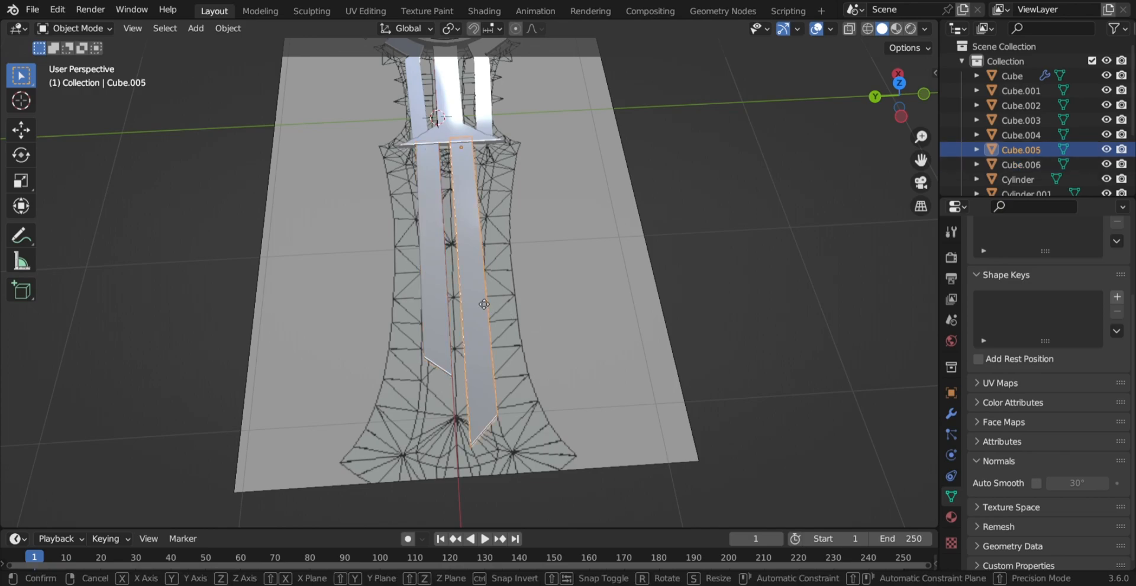
{"action": "key", "text": "y"}
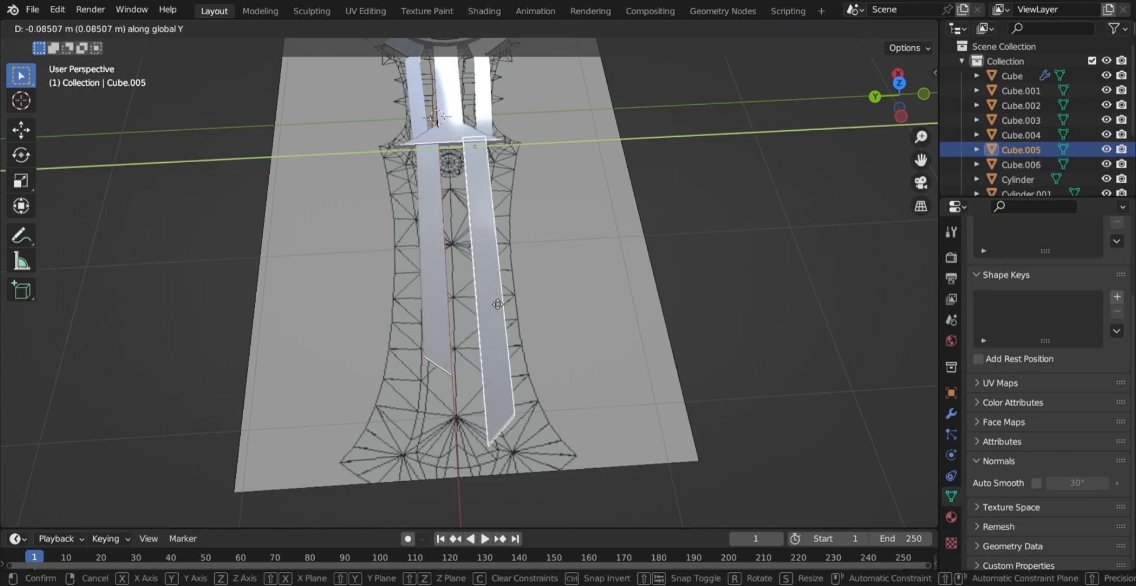
{"action": "left_click", "coordinate": [493, 302]}
{"action": "left_click", "coordinate": [435, 282]}
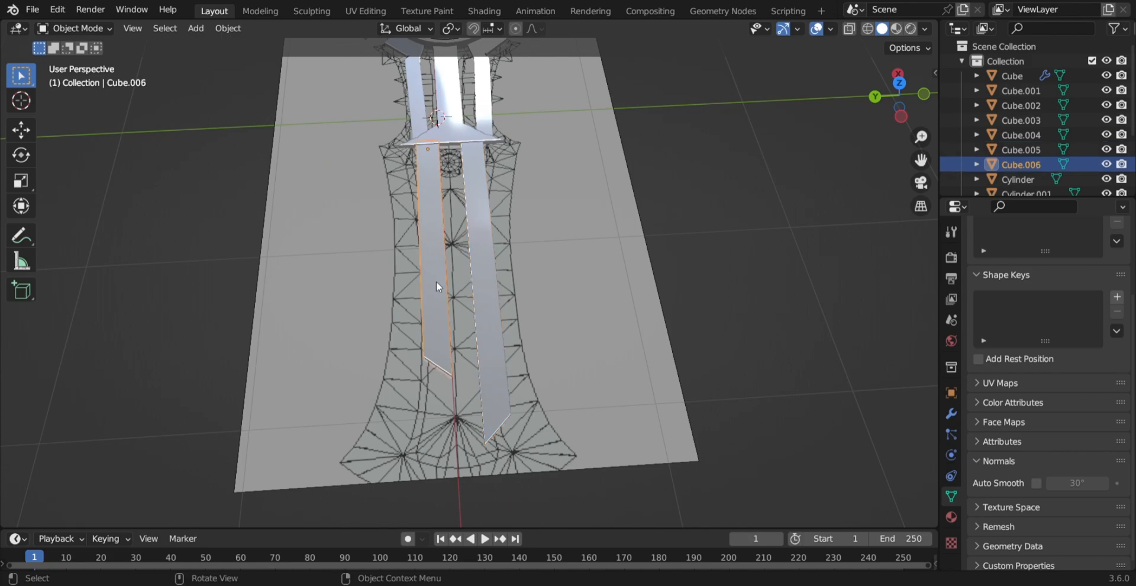
{"action": "key", "text": "g"}
{"action": "key", "text": "y"}
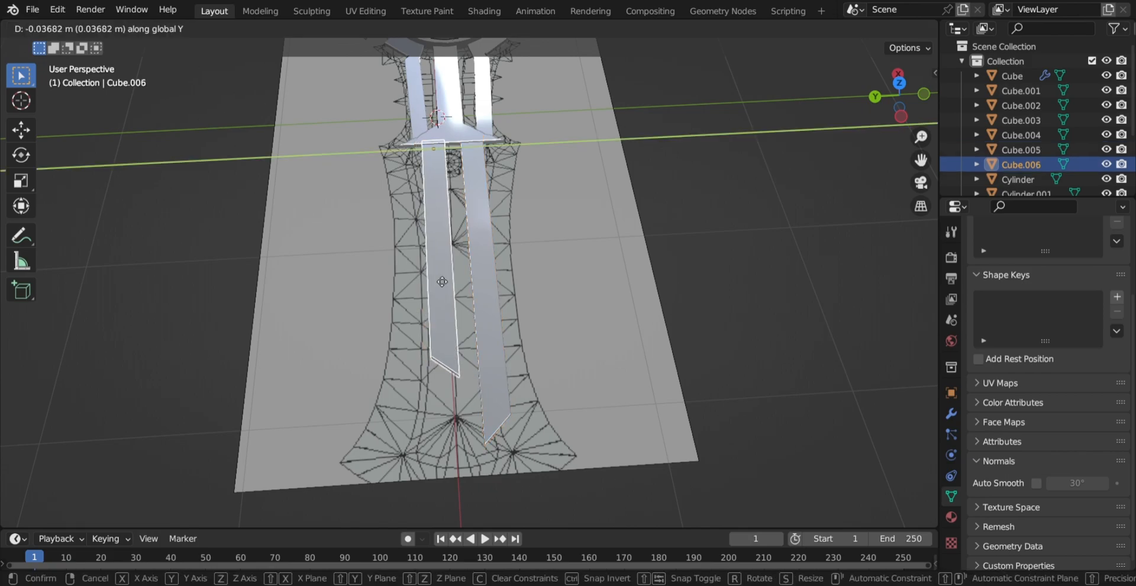
{"action": "left_click", "coordinate": [442, 282]}
{"action": "left_click", "coordinate": [484, 282]}
{"action": "key", "text": "g"}
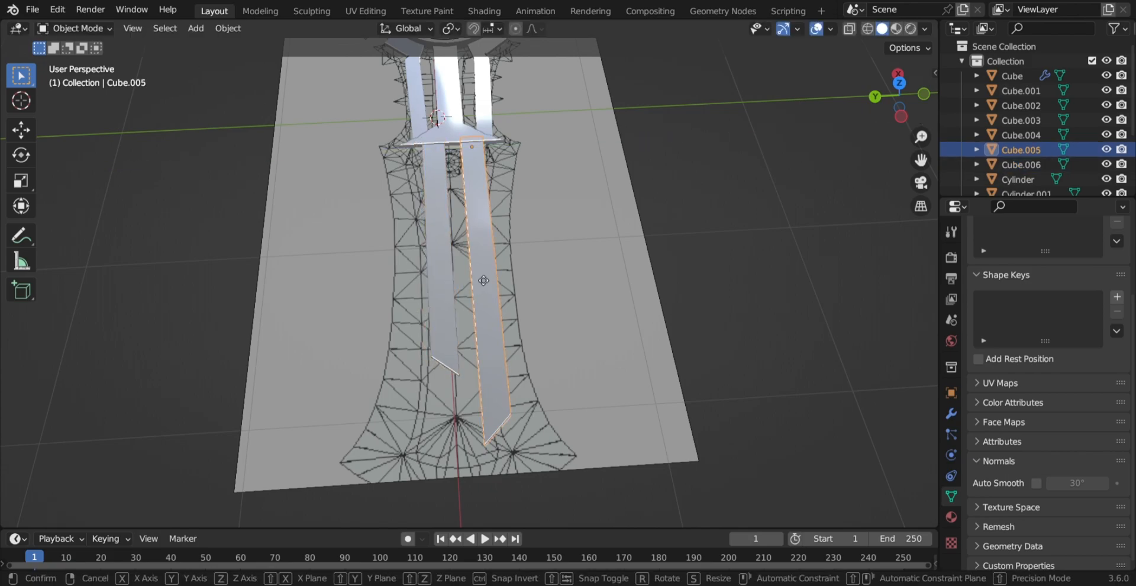
{"action": "key", "text": "y"}
{"action": "left_click", "coordinate": [477, 279]}
Delete the wireframe reference image from the scene.
{"action": "scroll", "coordinate": [477, 279], "scroll_direction": "down", "scroll_amount": 5}
{"action": "middle_click_drag", "start_coordinate": [477, 280], "coordinate": [484, 371]}
{"action": "left_click", "coordinate": [578, 294]}
{"action": "key", "text": "Delete"}
Examine the complete sword from several angles, checking the blade strips, guard and grip.
{"action": "middle_click_drag", "start_coordinate": [563, 312], "coordinate": [317, 370], "text": "shift"}
{"action": "middle_click_drag", "start_coordinate": [407, 333], "coordinate": [268, 226]}
{"action": "scroll", "coordinate": [391, 276], "scroll_direction": "up", "scroll_amount": 4}
{"action": "scroll", "coordinate": [423, 300], "scroll_direction": "down", "scroll_amount": 7}
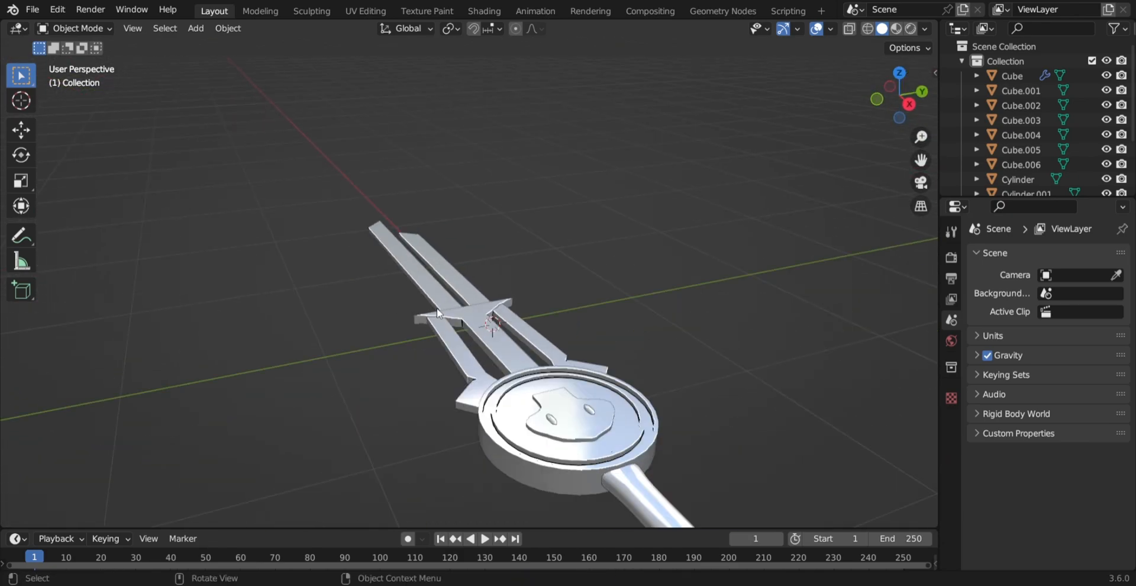
{"action": "middle_click_drag", "start_coordinate": [547, 358], "coordinate": [393, 302]}
{"action": "scroll", "coordinate": [492, 360], "scroll_direction": "up", "scroll_amount": 3}
{"action": "scroll", "coordinate": [393, 303], "scroll_direction": "down", "scroll_amount": 2}
{"action": "left_click_drag", "start_coordinate": [628, 288], "coordinate": [298, 322]}
{"action": "key", "text": "alt+a"}
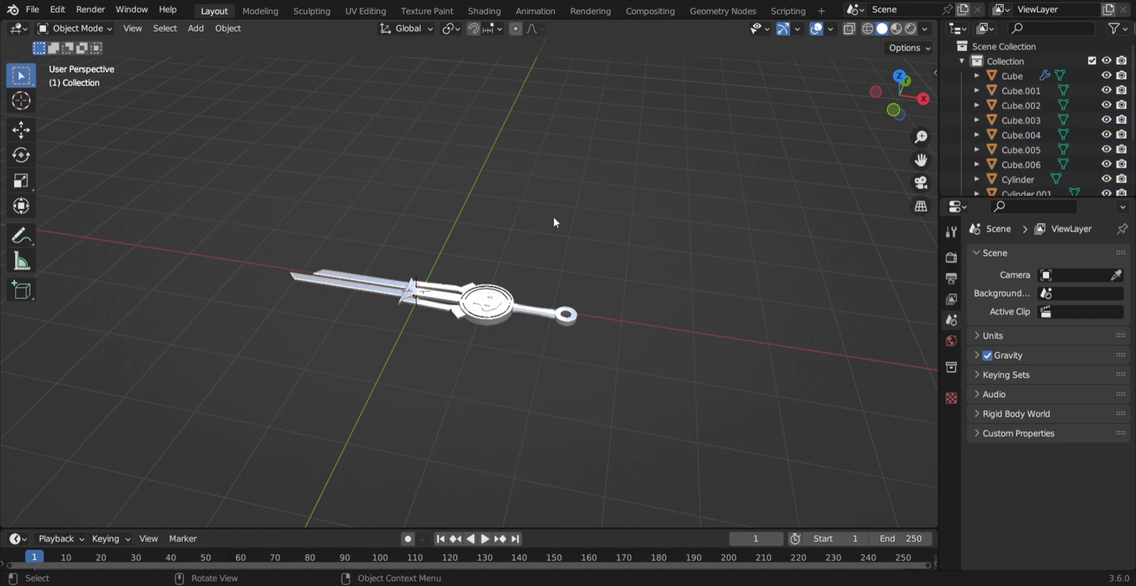